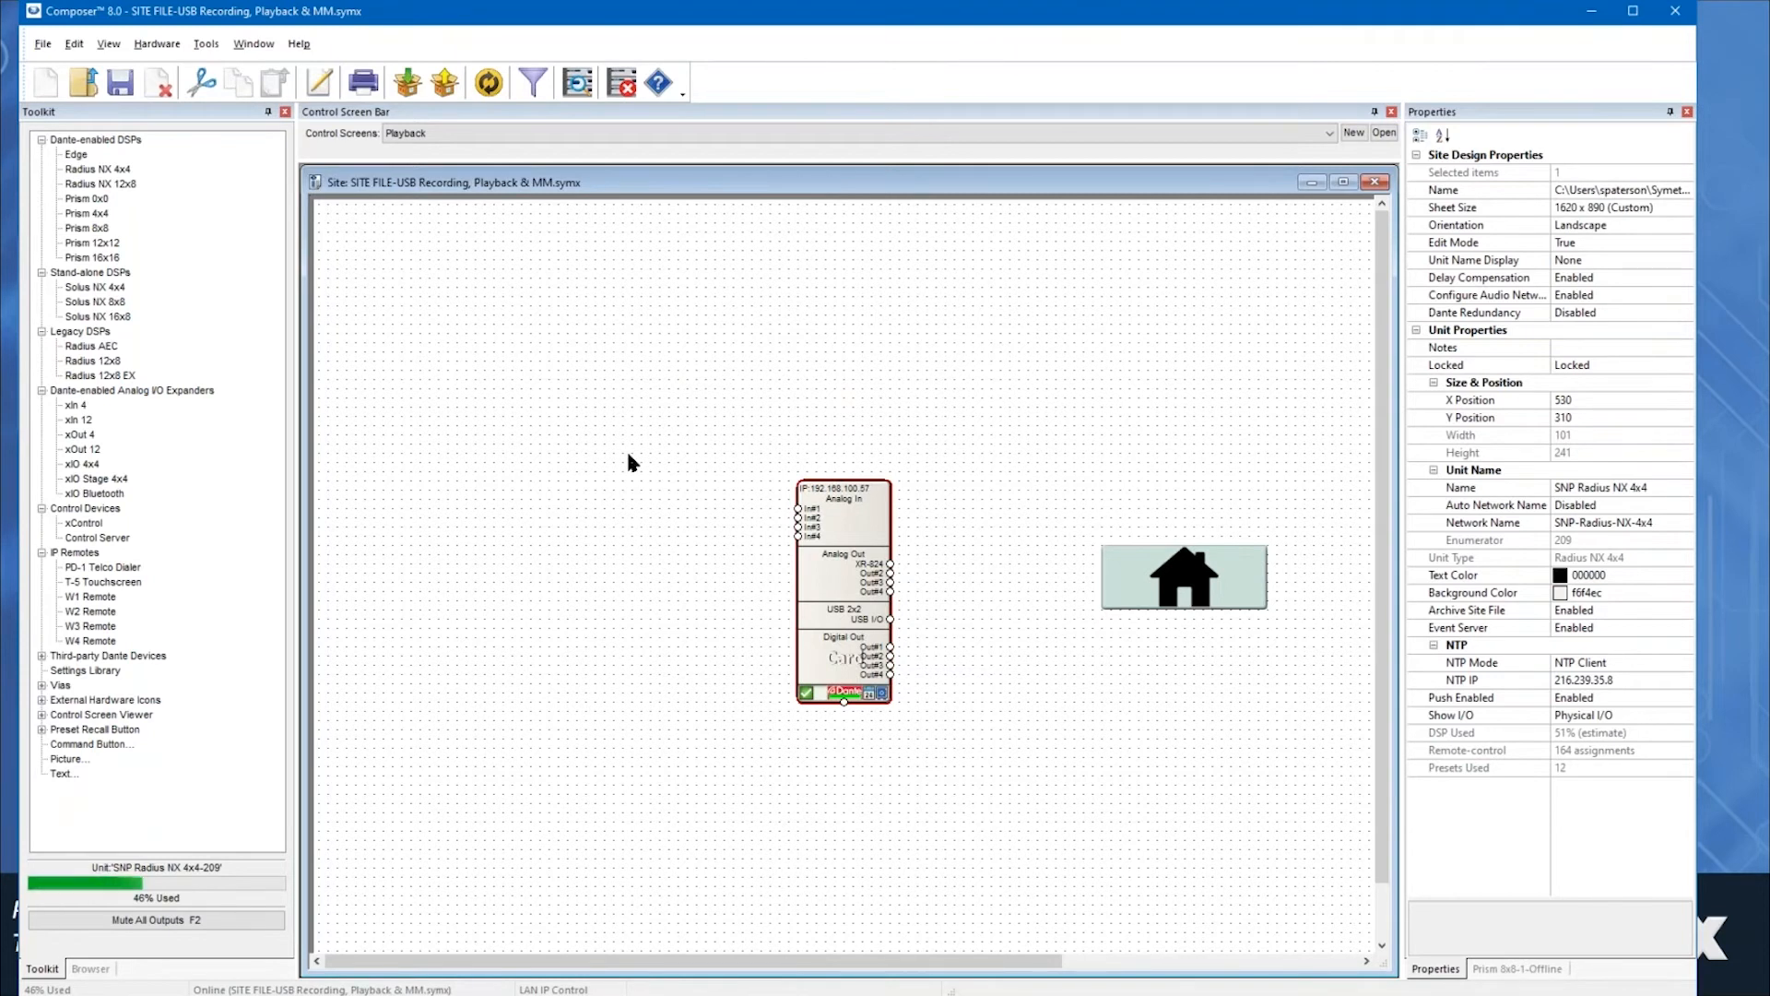
- Open the design of the SNP Radius NX 4x4 unit at its Recording/Playback Modules section
{"action": "double_click", "coordinate": [835, 533]}
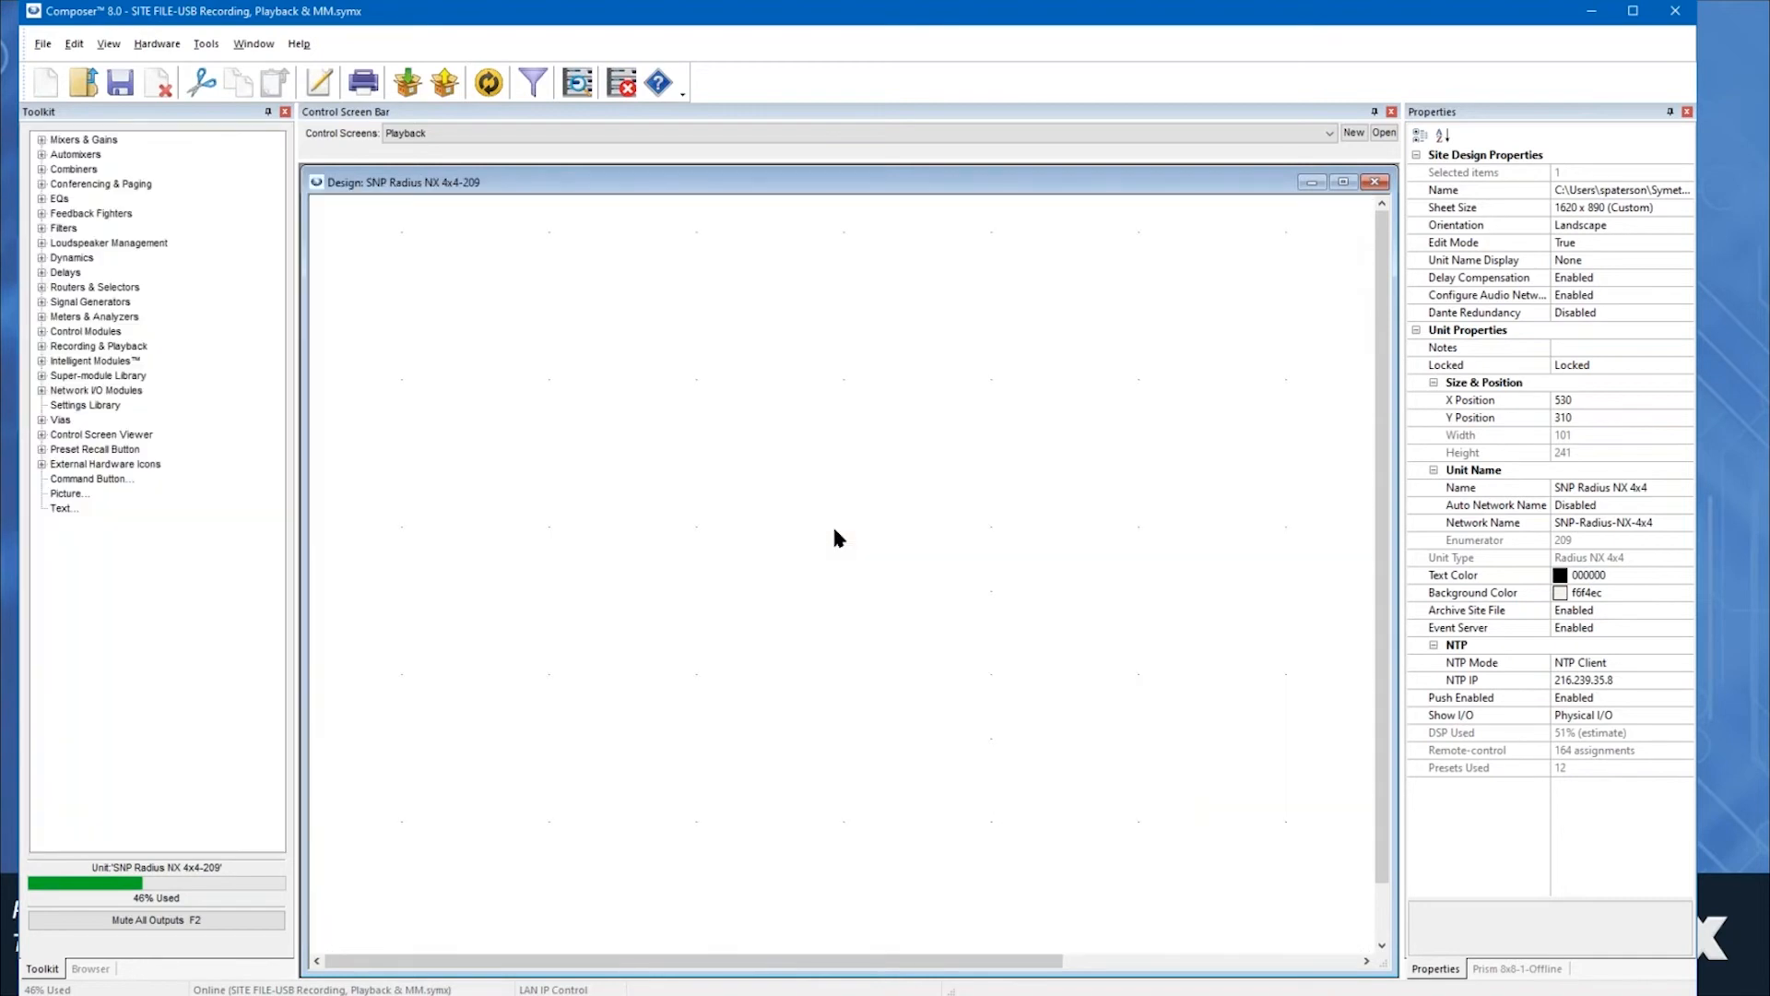
{"action": "scroll", "coordinate": [834, 538], "scroll_direction": "down", "scroll_amount": 1}
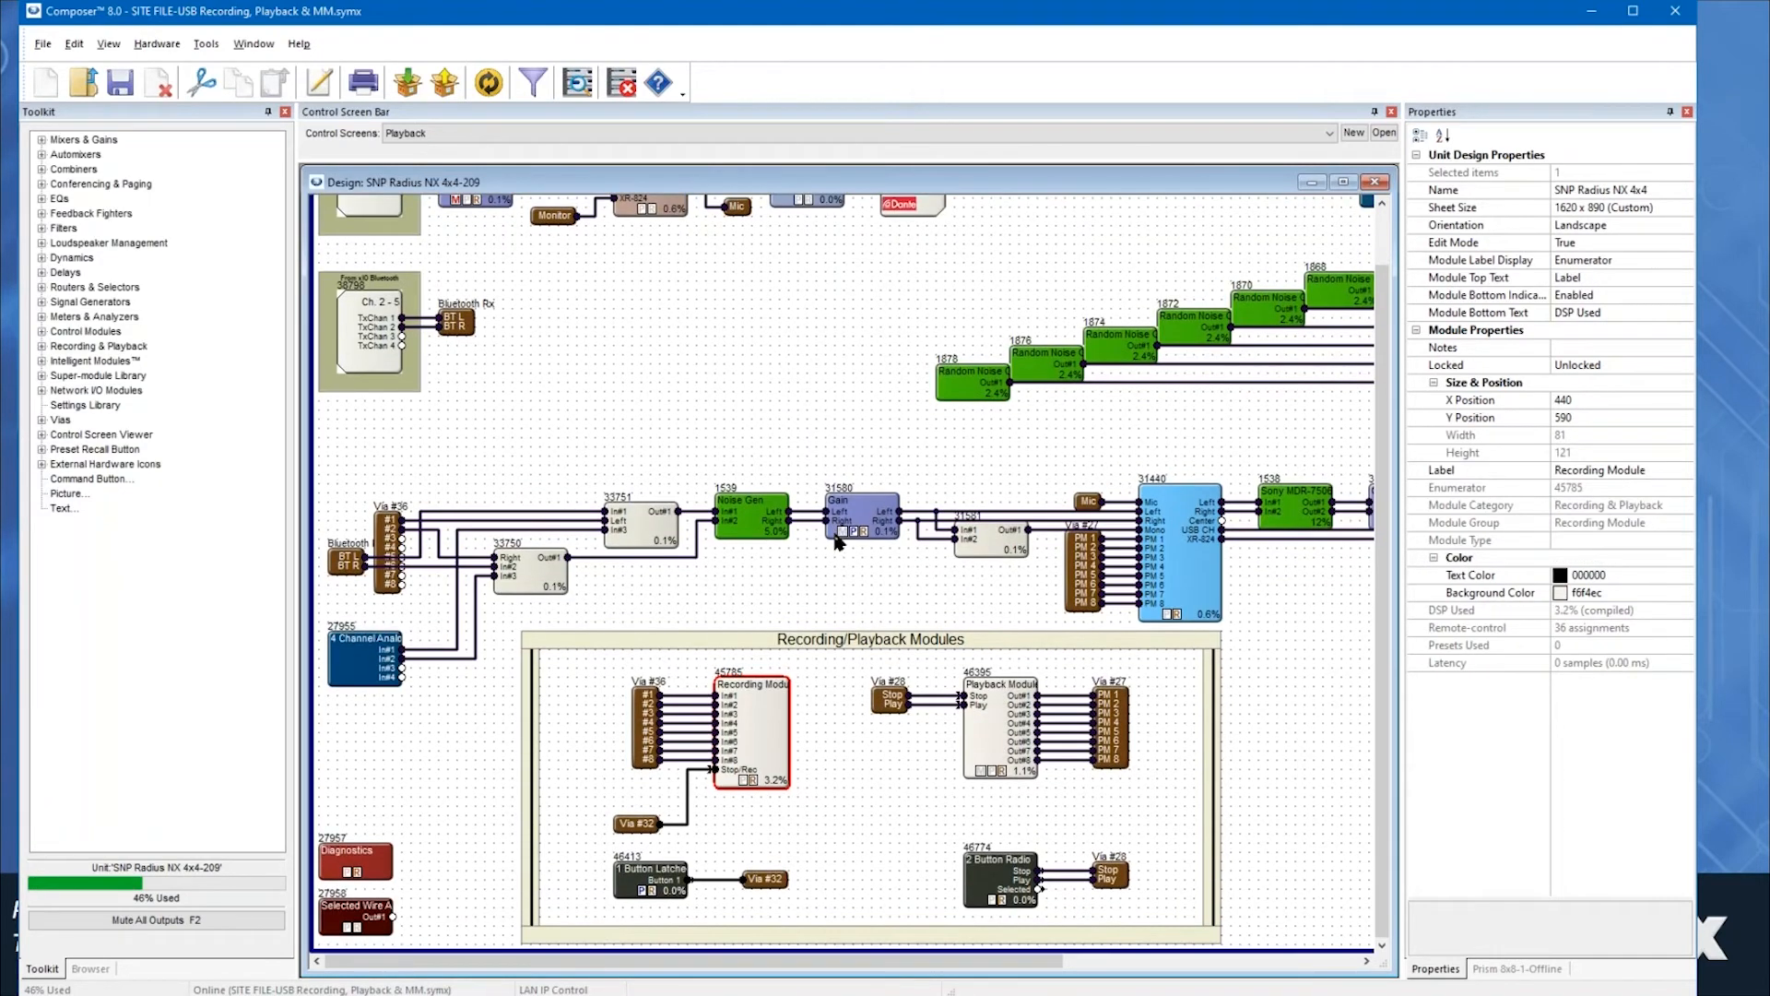
{"action": "left_click", "coordinate": [1309, 573]}
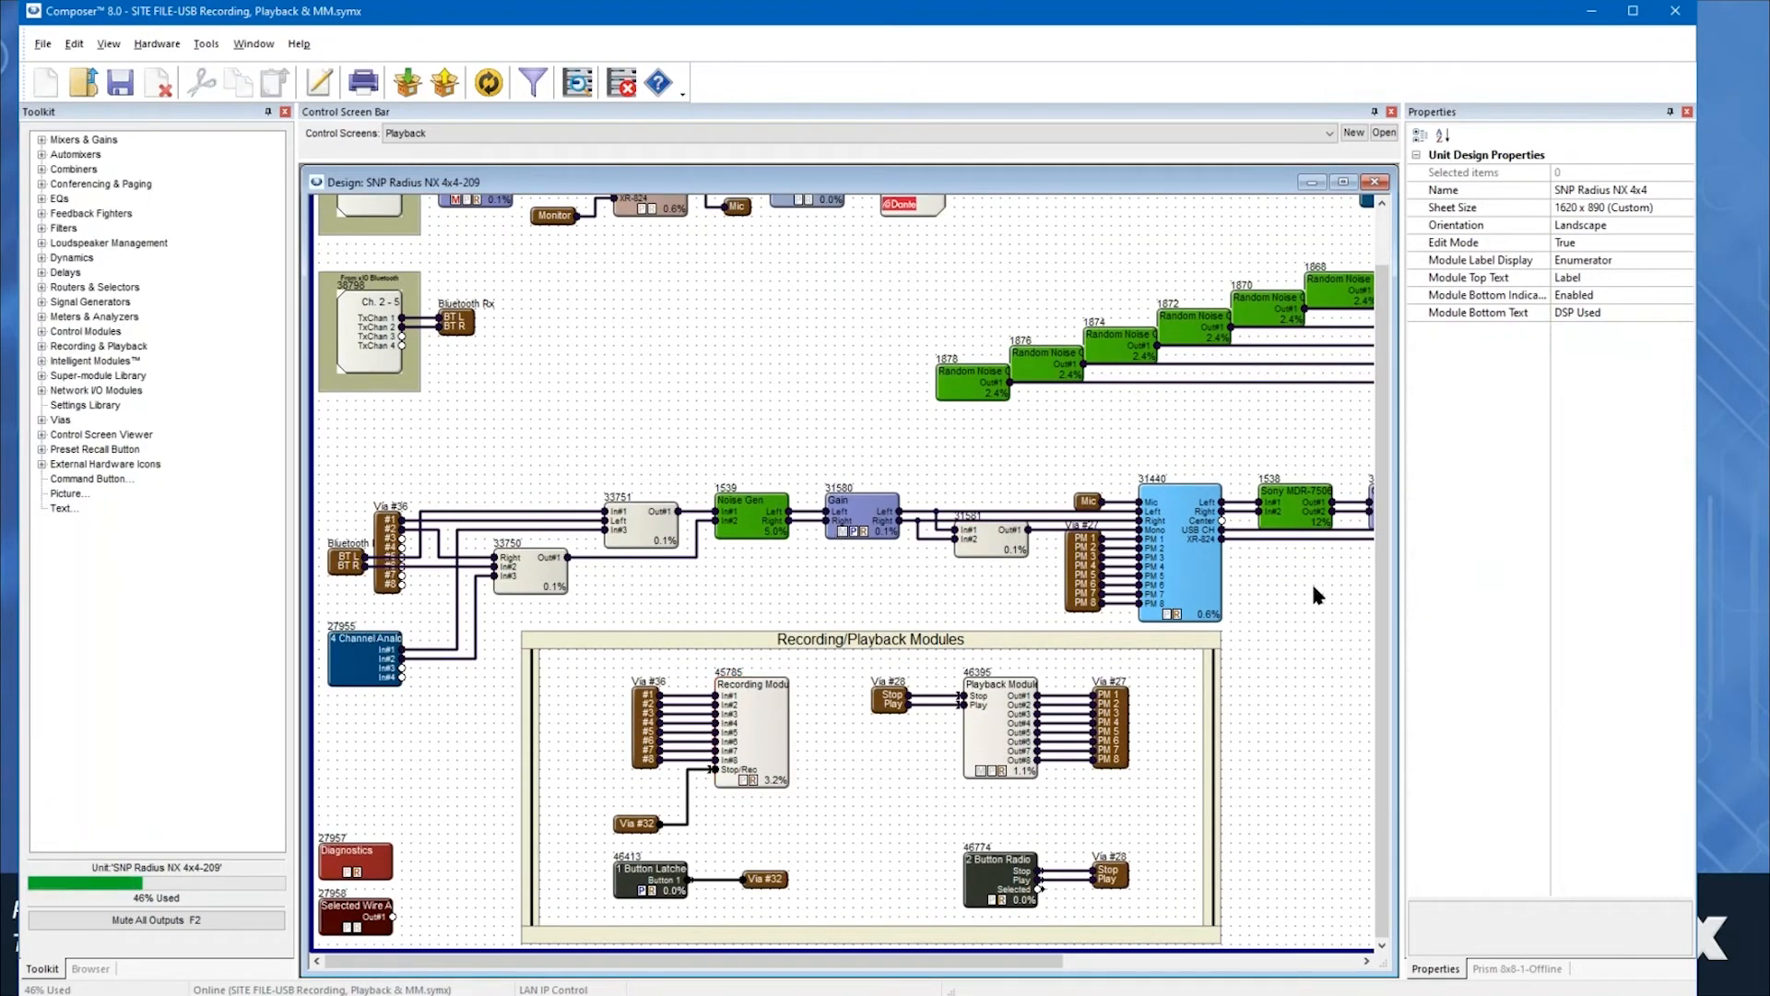
- Examine the Recording/Playback Modules section, including the Recording Module and the Playback Module properties
{"action": "left_click_drag", "start_coordinate": [1314, 587], "coordinate": [446, 849]}
{"action": "left_click", "coordinate": [1272, 646]}
{"action": "left_click", "coordinate": [767, 715]}
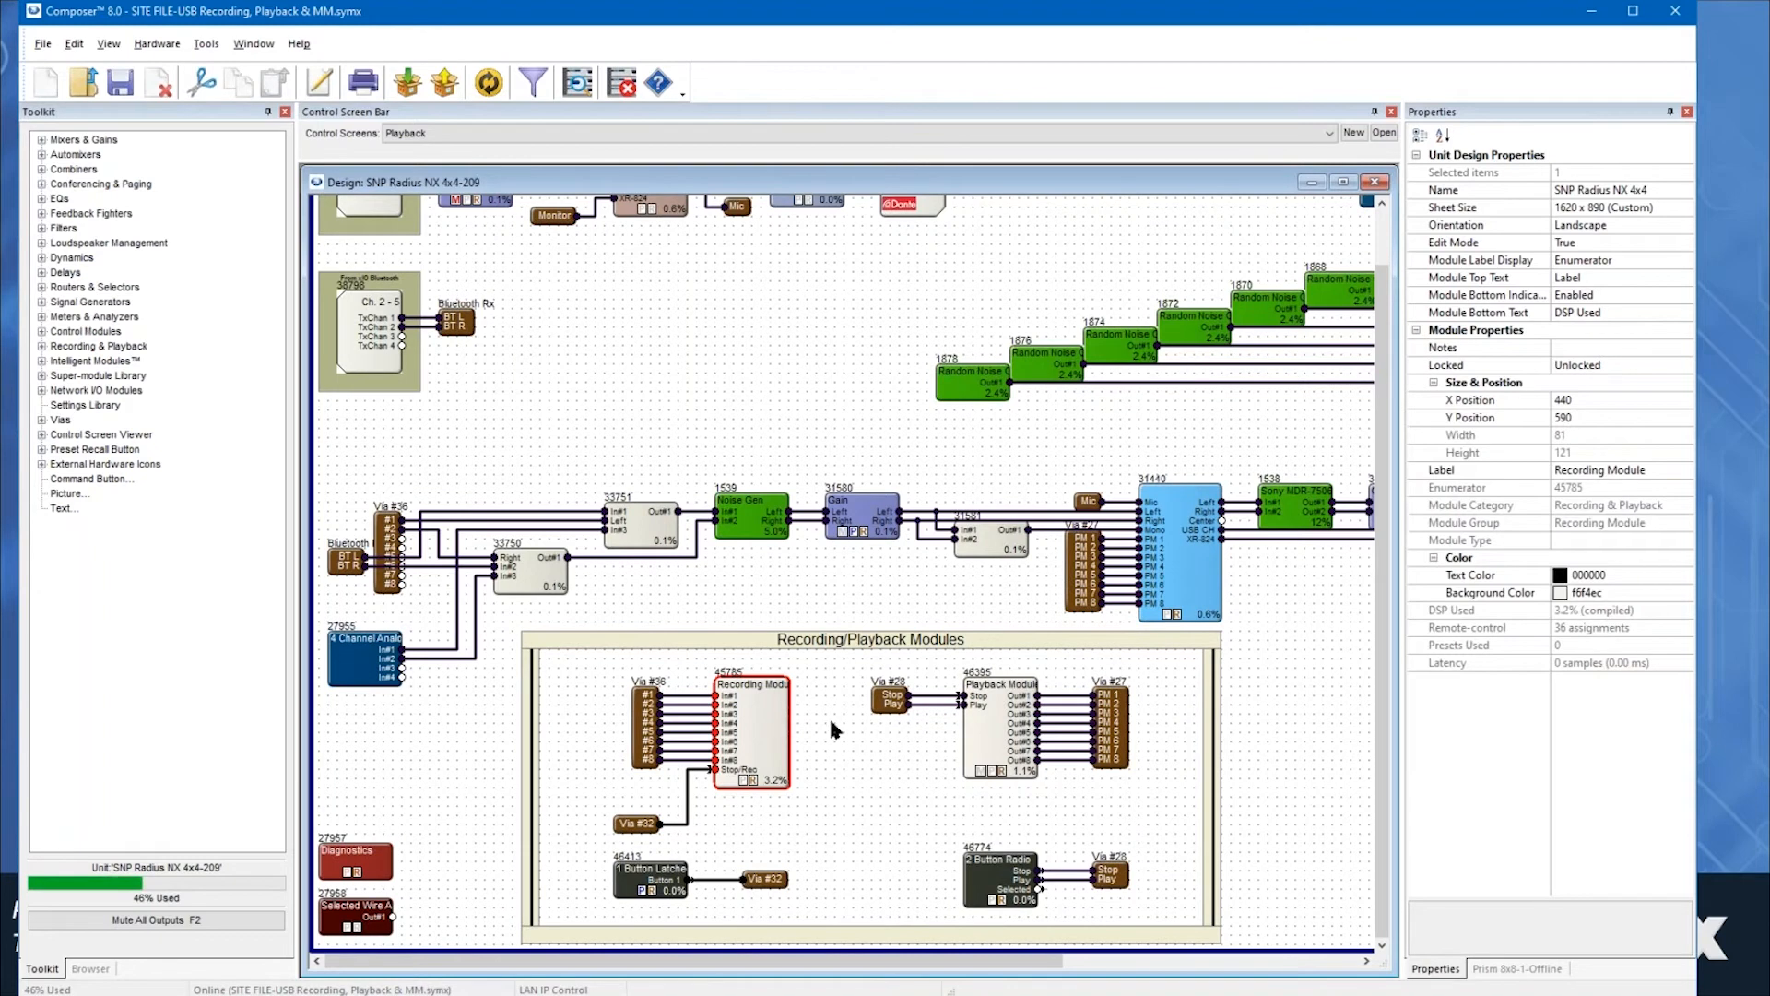
{"action": "left_click", "coordinate": [1006, 717]}
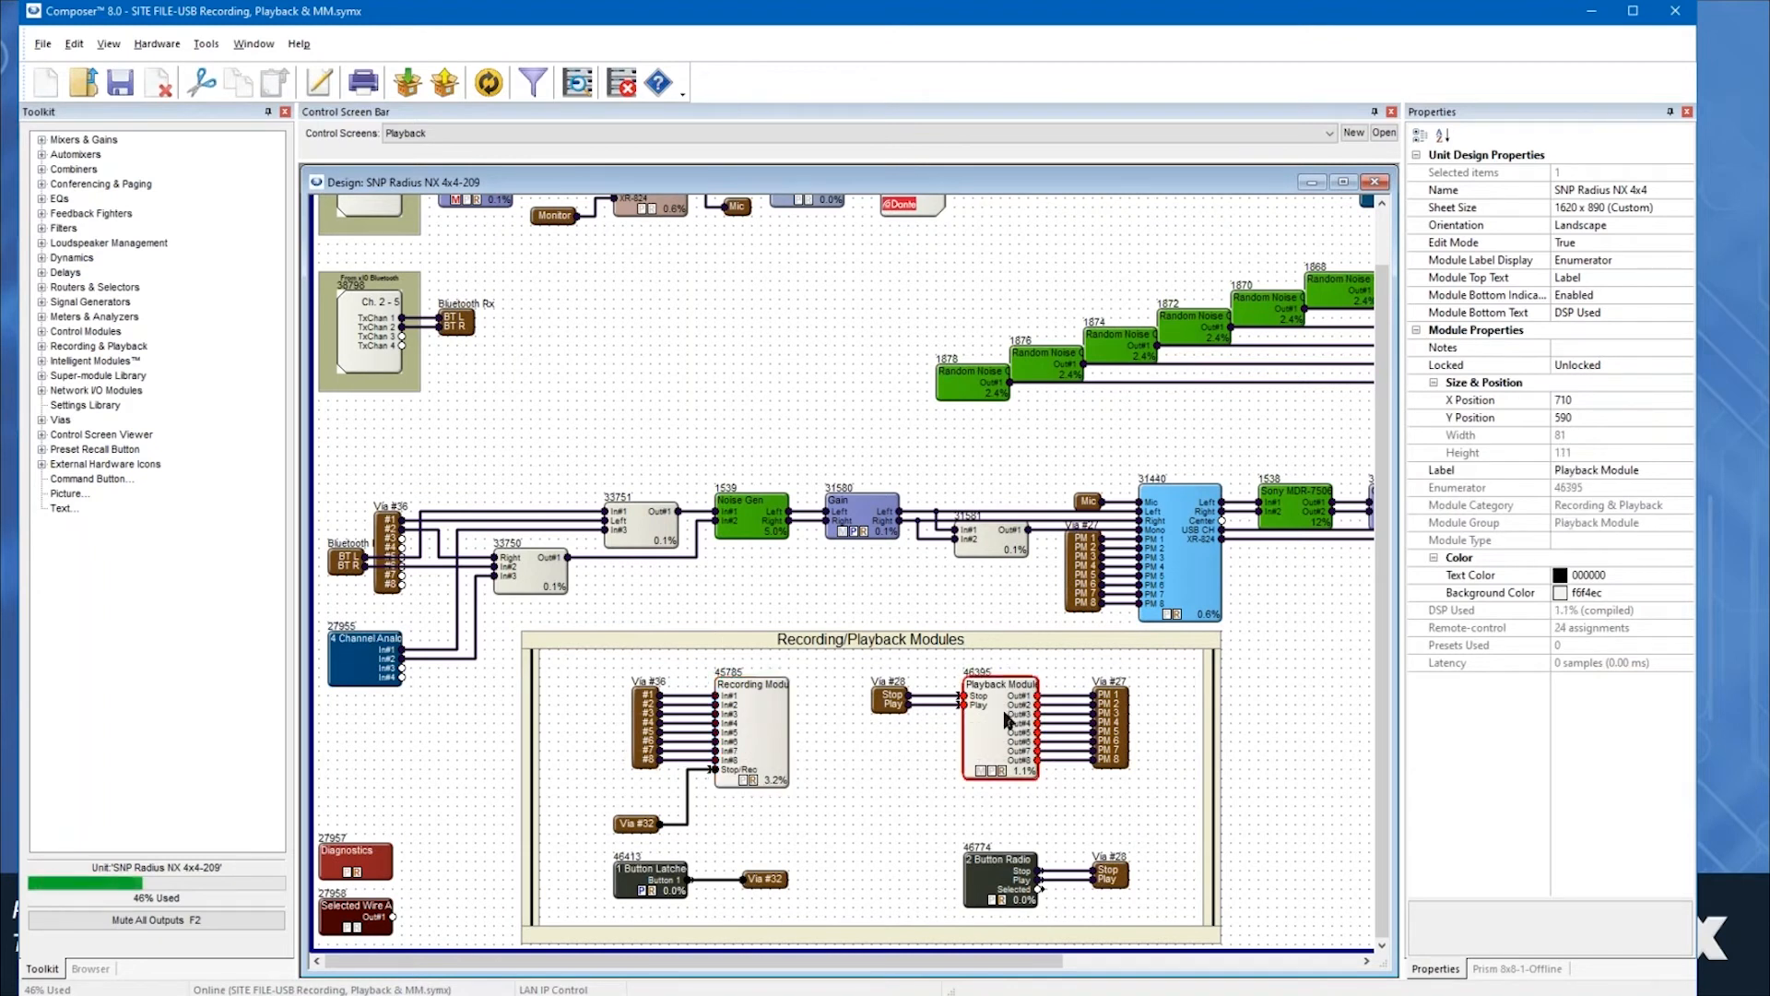
{"action": "left_click", "coordinate": [616, 347]}
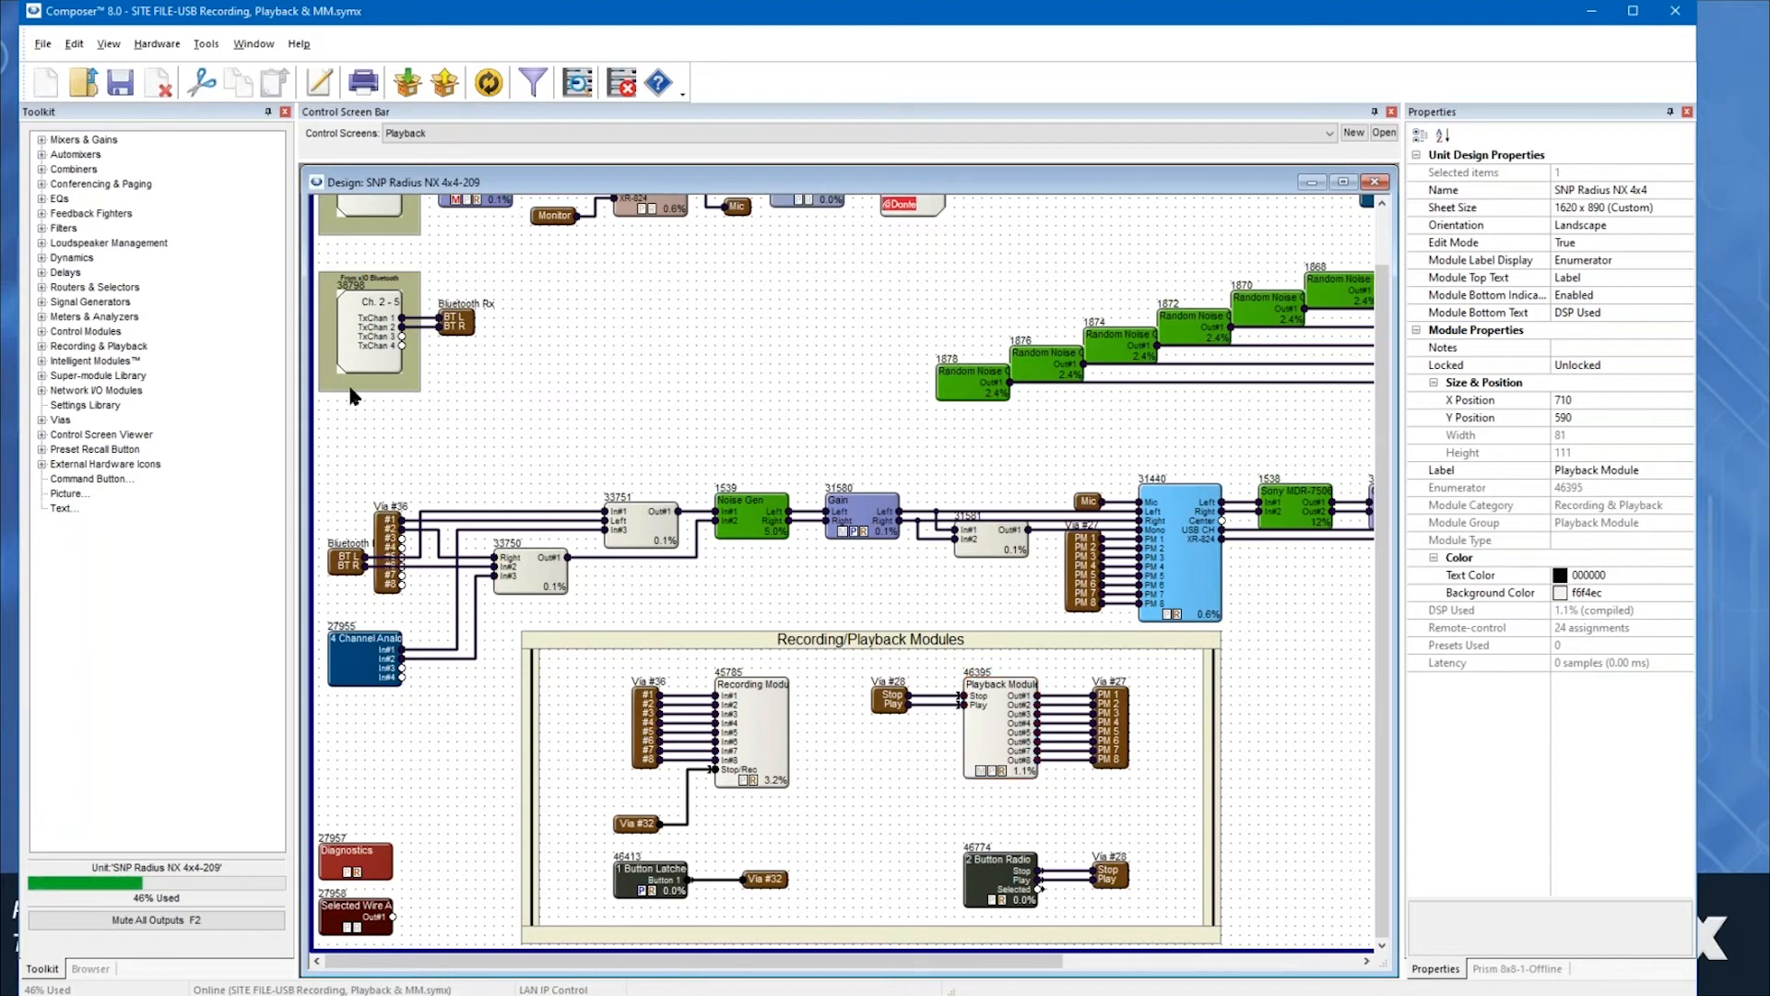
- Start placing a custom recording module from the Recording & Playback category in the open area above the signal chain
{"action": "left_click", "coordinate": [41, 346]}
{"action": "left_click", "coordinate": [56, 360]}
{"action": "left_click", "coordinate": [56, 390]}
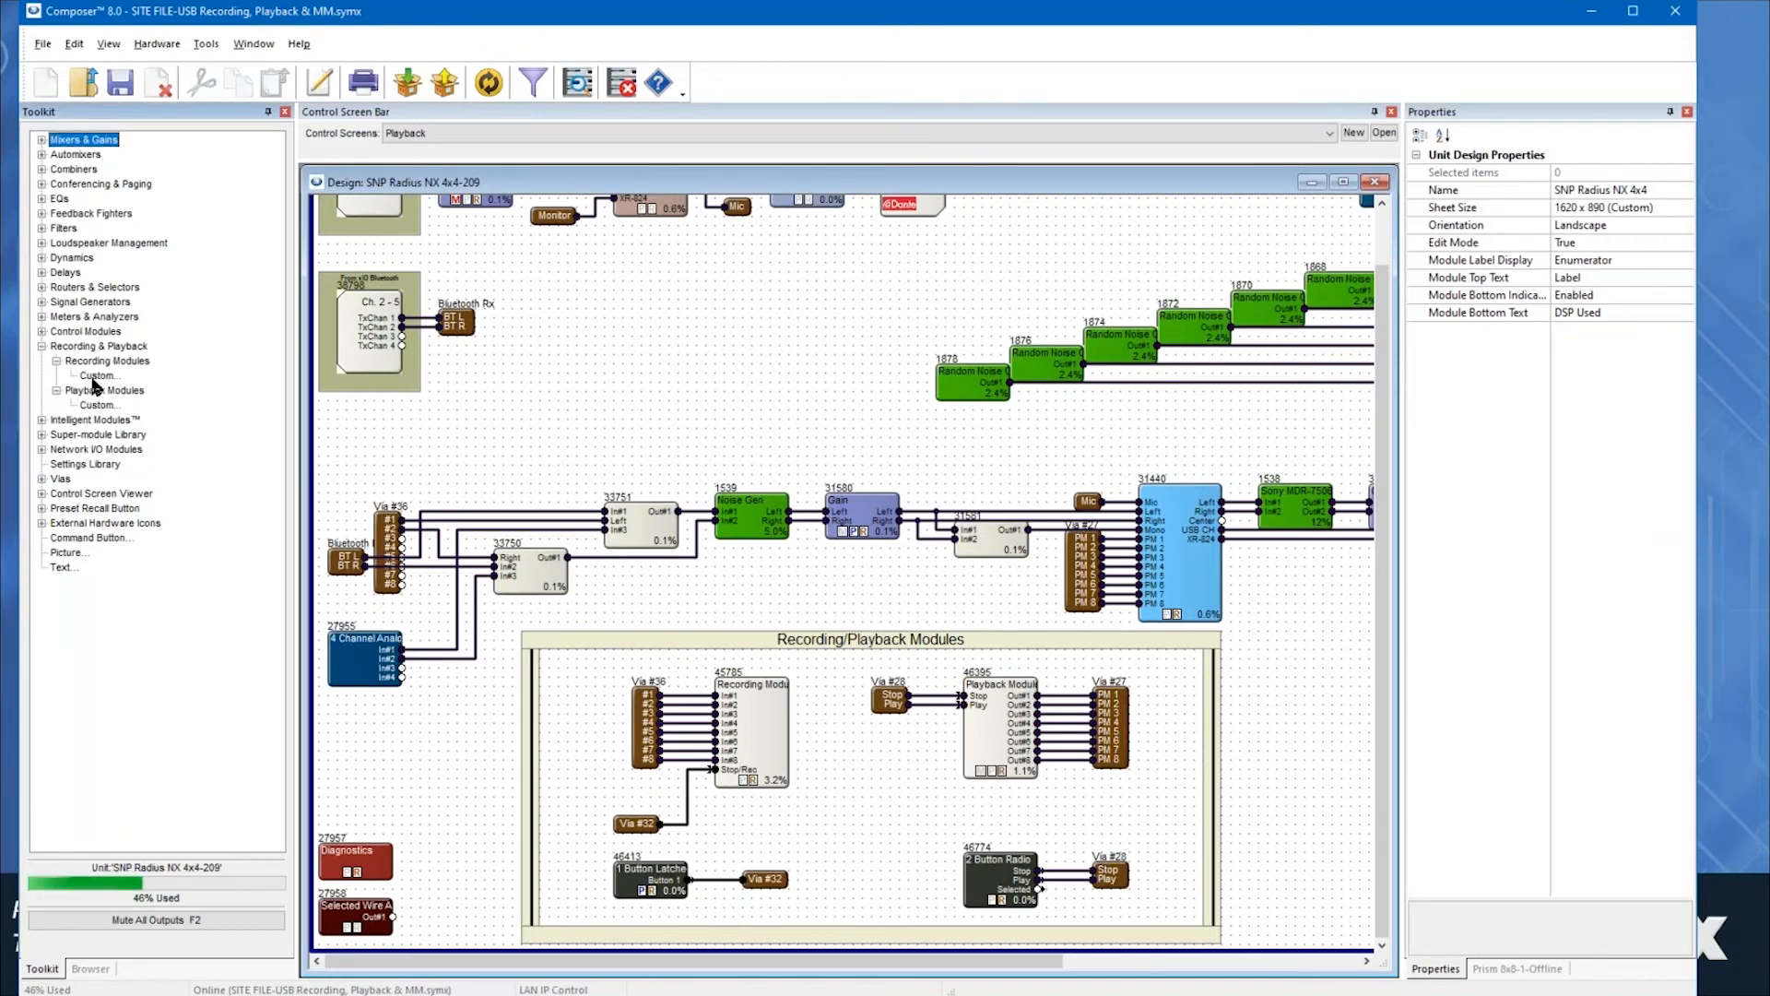
{"action": "left_click", "coordinate": [90, 377]}
{"action": "left_click_drag", "start_coordinate": [89, 378], "coordinate": [566, 346]}
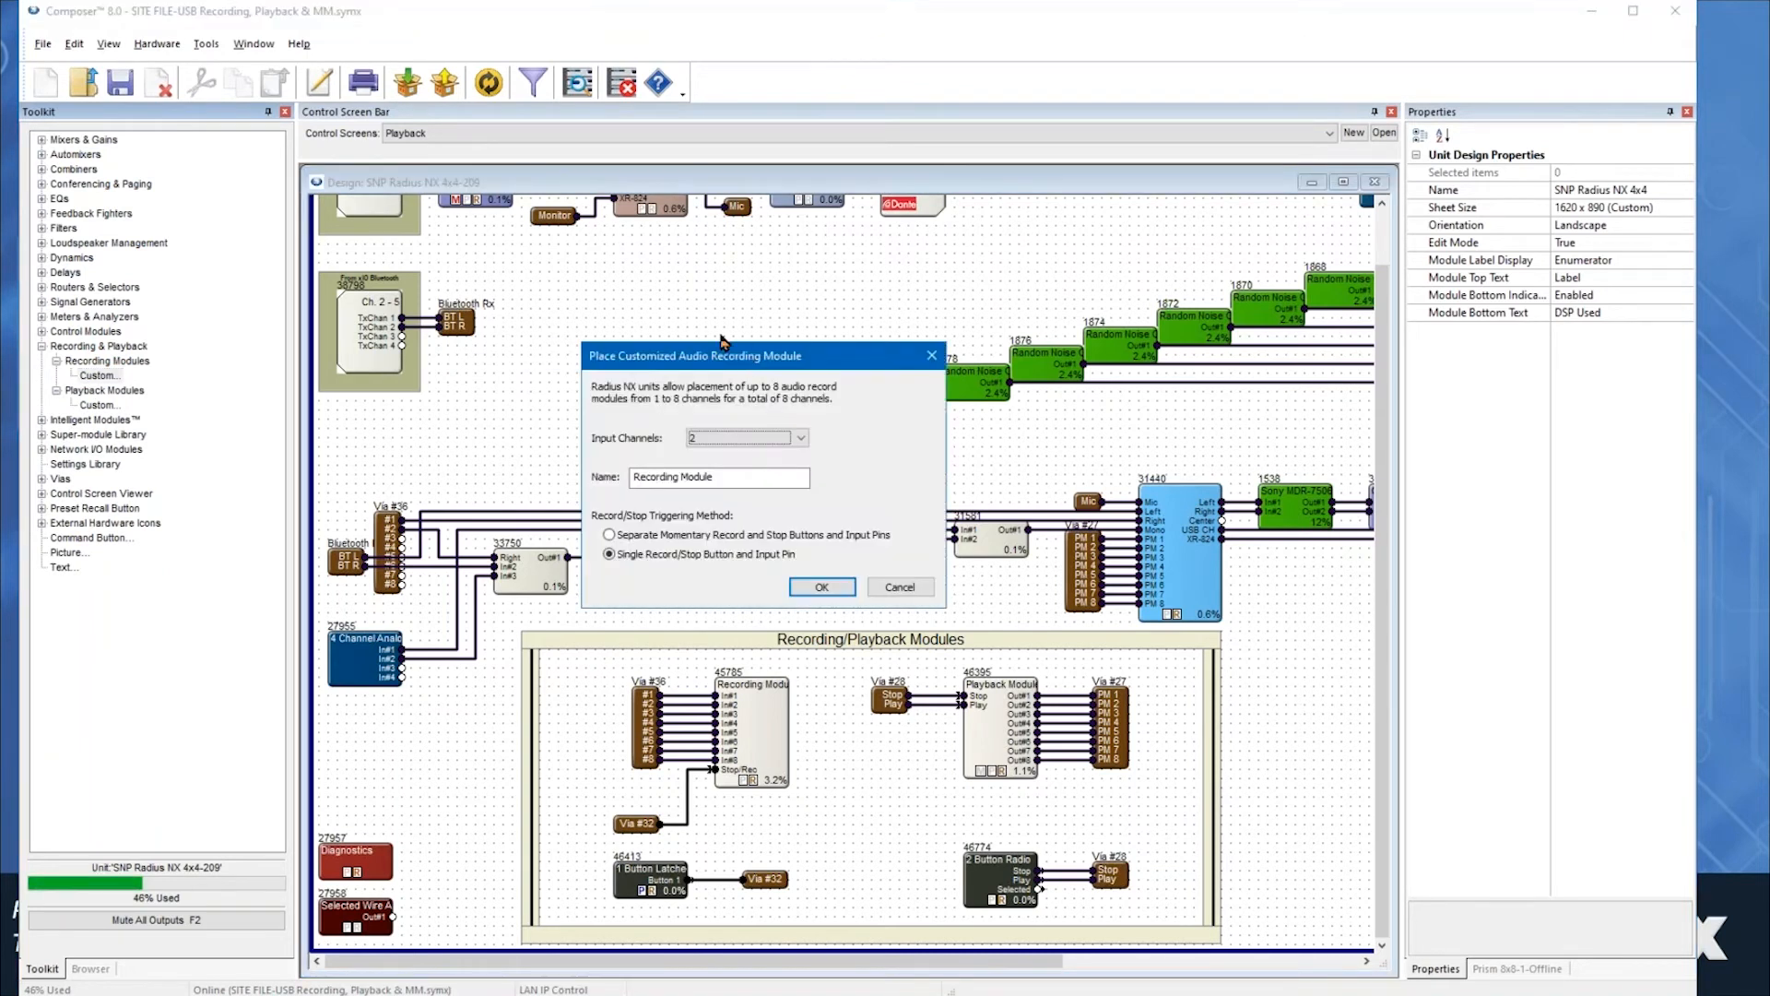
{"action": "left_click_drag", "start_coordinate": [751, 359], "coordinate": [640, 283]}
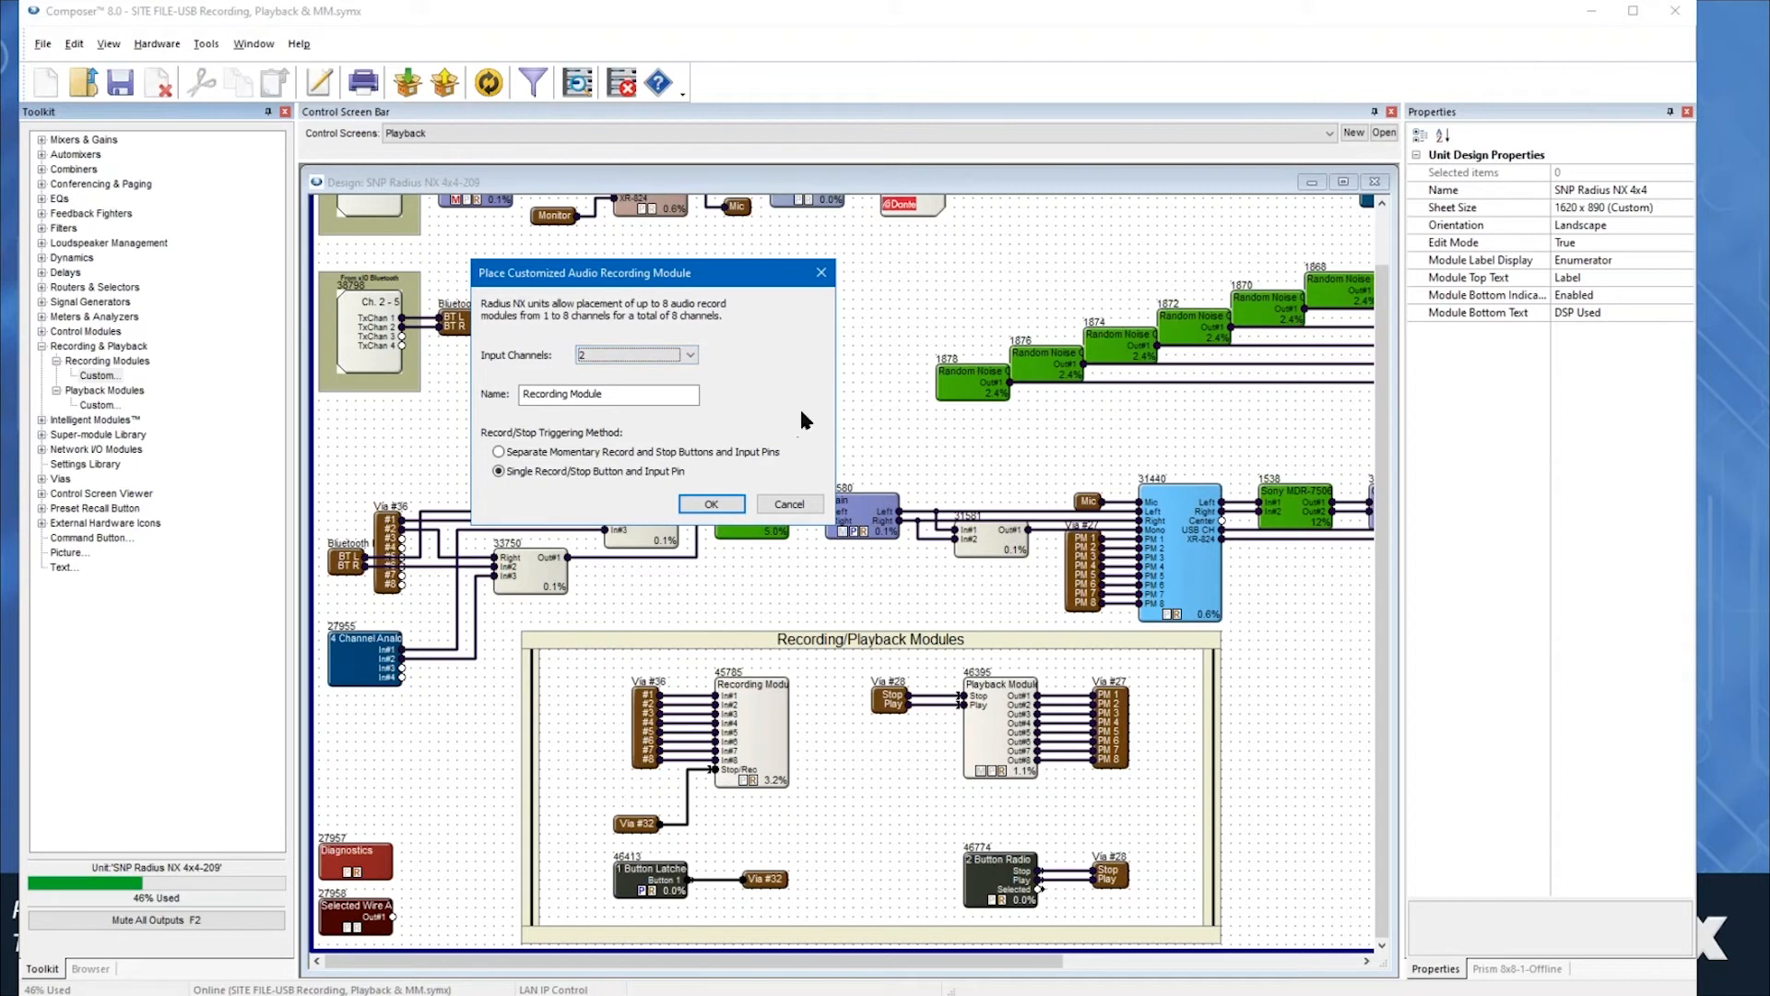
- Set the new recording module to 1 input channel and keep the name Recording Module
{"action": "left_click", "coordinate": [619, 355]}
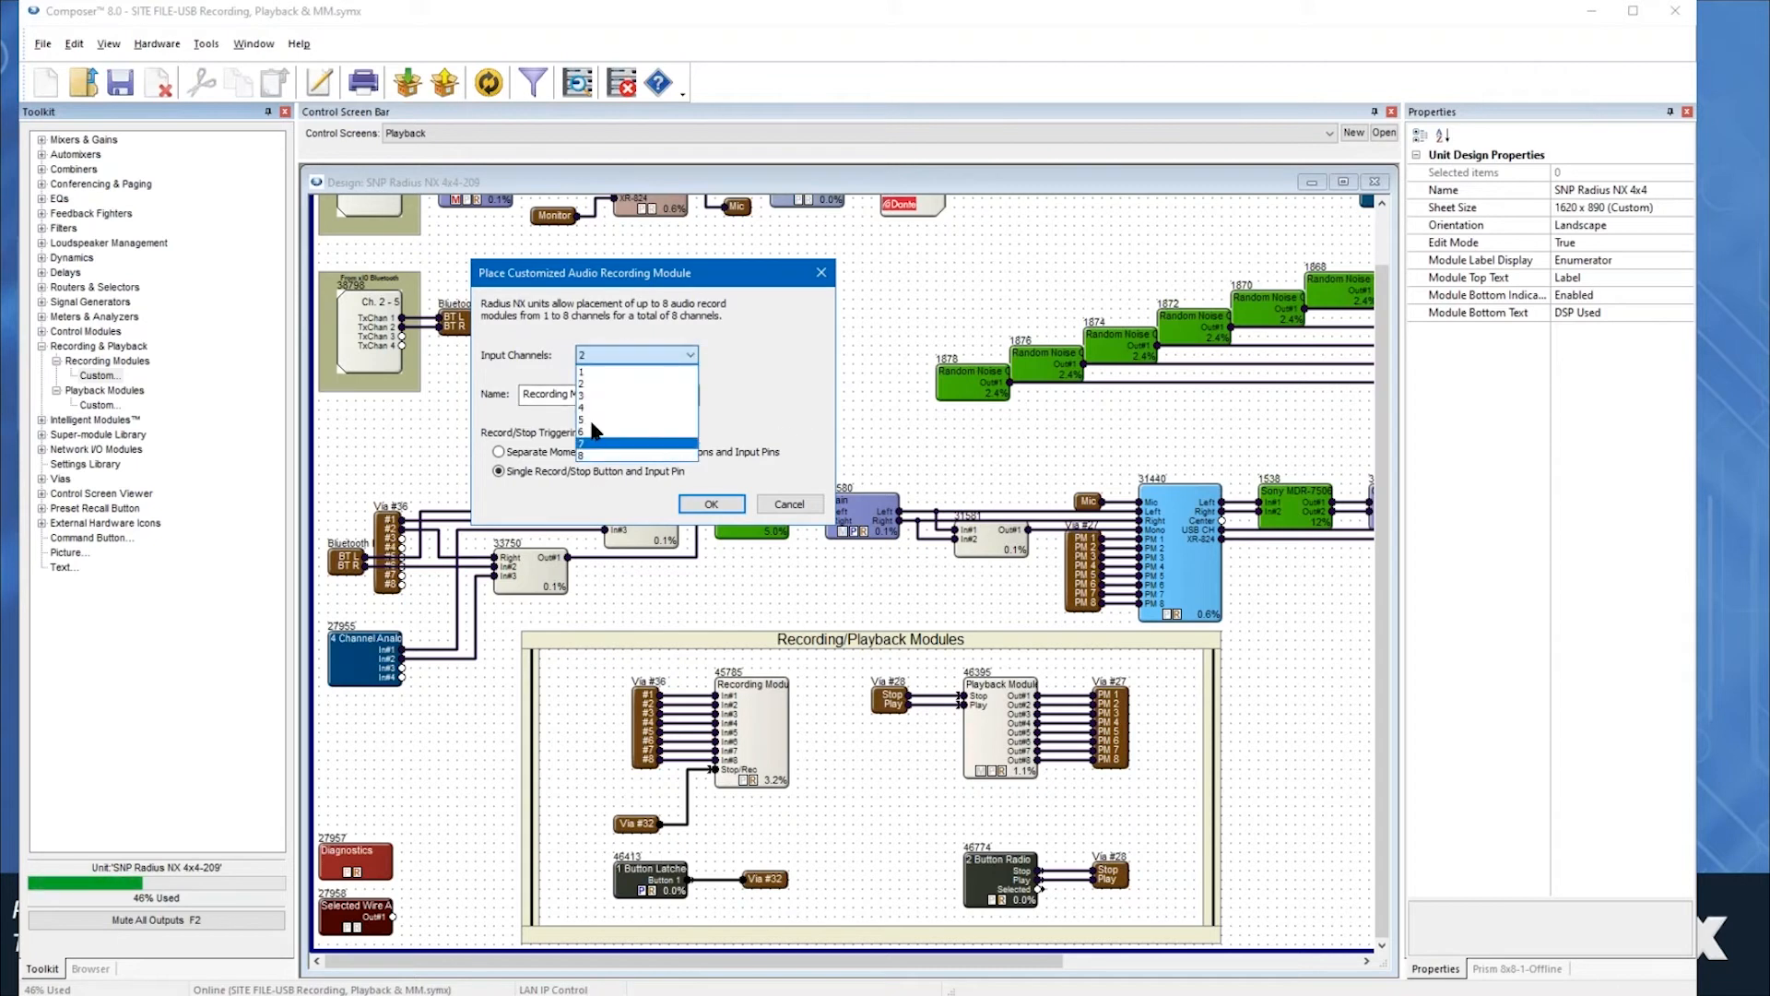
{"action": "left_click", "coordinate": [589, 371]}
{"action": "left_click", "coordinate": [589, 355]}
{"action": "left_click", "coordinate": [587, 475]}
{"action": "left_click", "coordinate": [598, 357]}
{"action": "left_click", "coordinate": [534, 395]}
{"action": "key", "text": "Tab"}
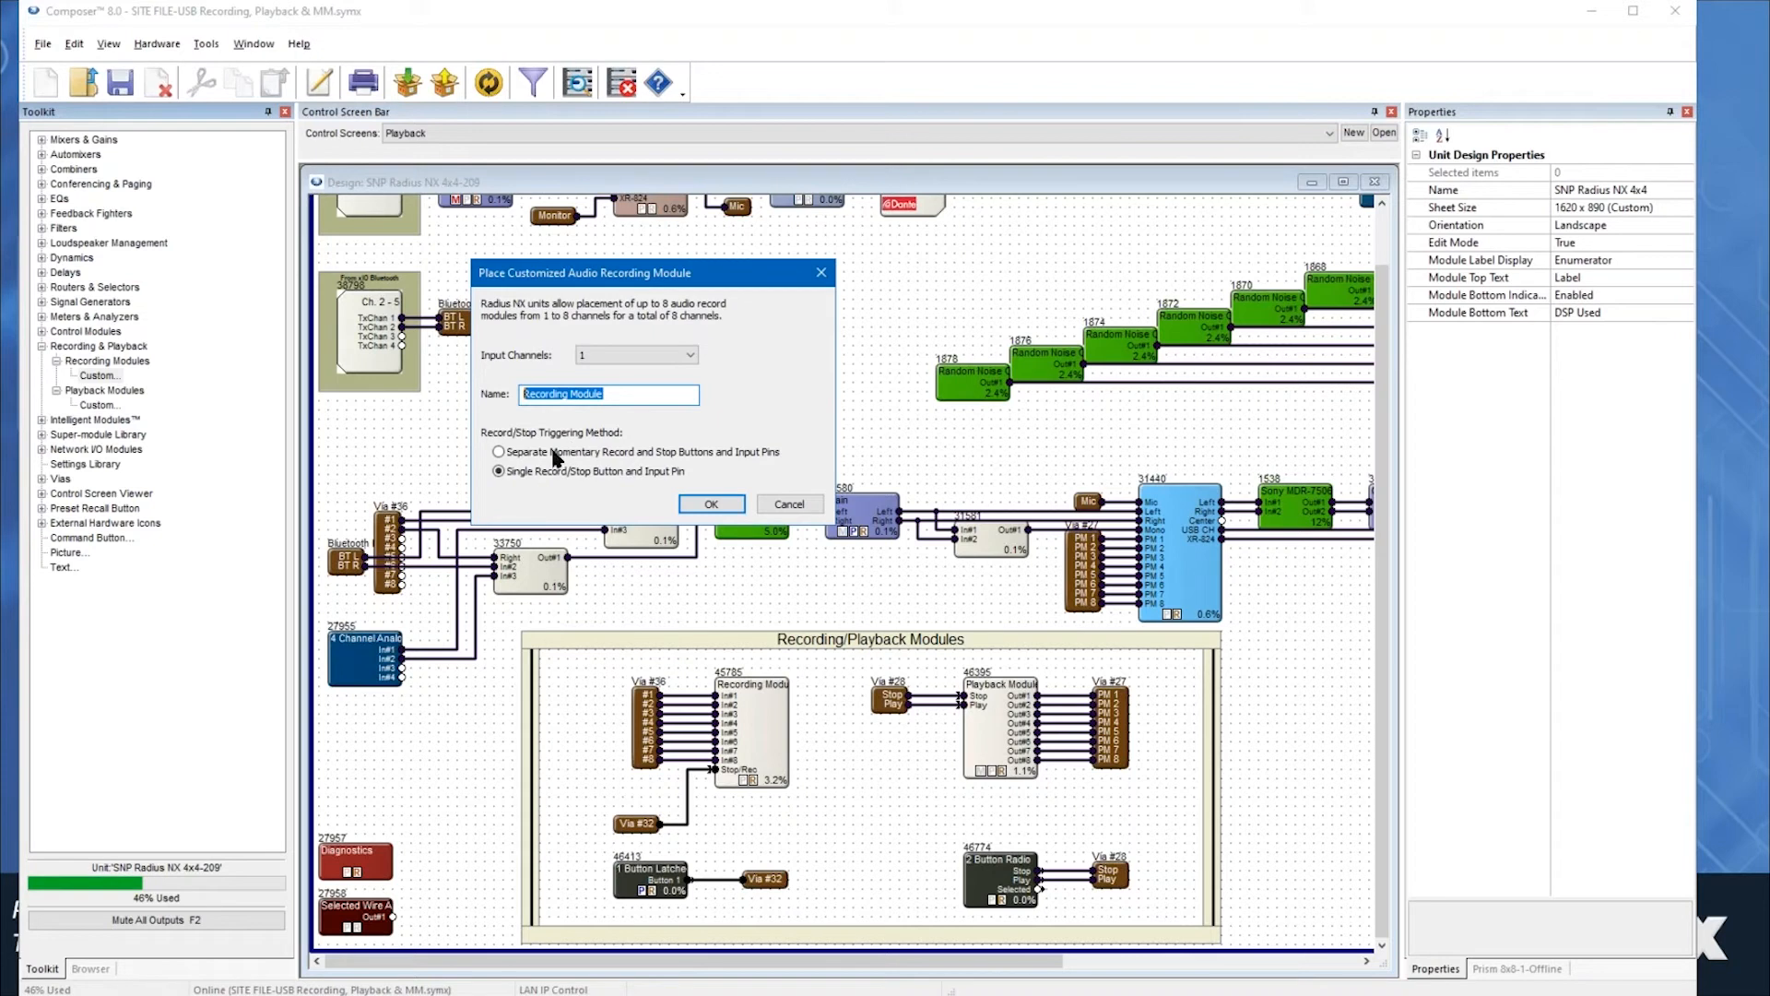
- Choose the Single Record/Stop Button and Input Pin triggering method and place the one-channel recording module at X 430, Y 230
{"action": "left_click", "coordinate": [499, 451]}
{"action": "left_click", "coordinate": [499, 472]}
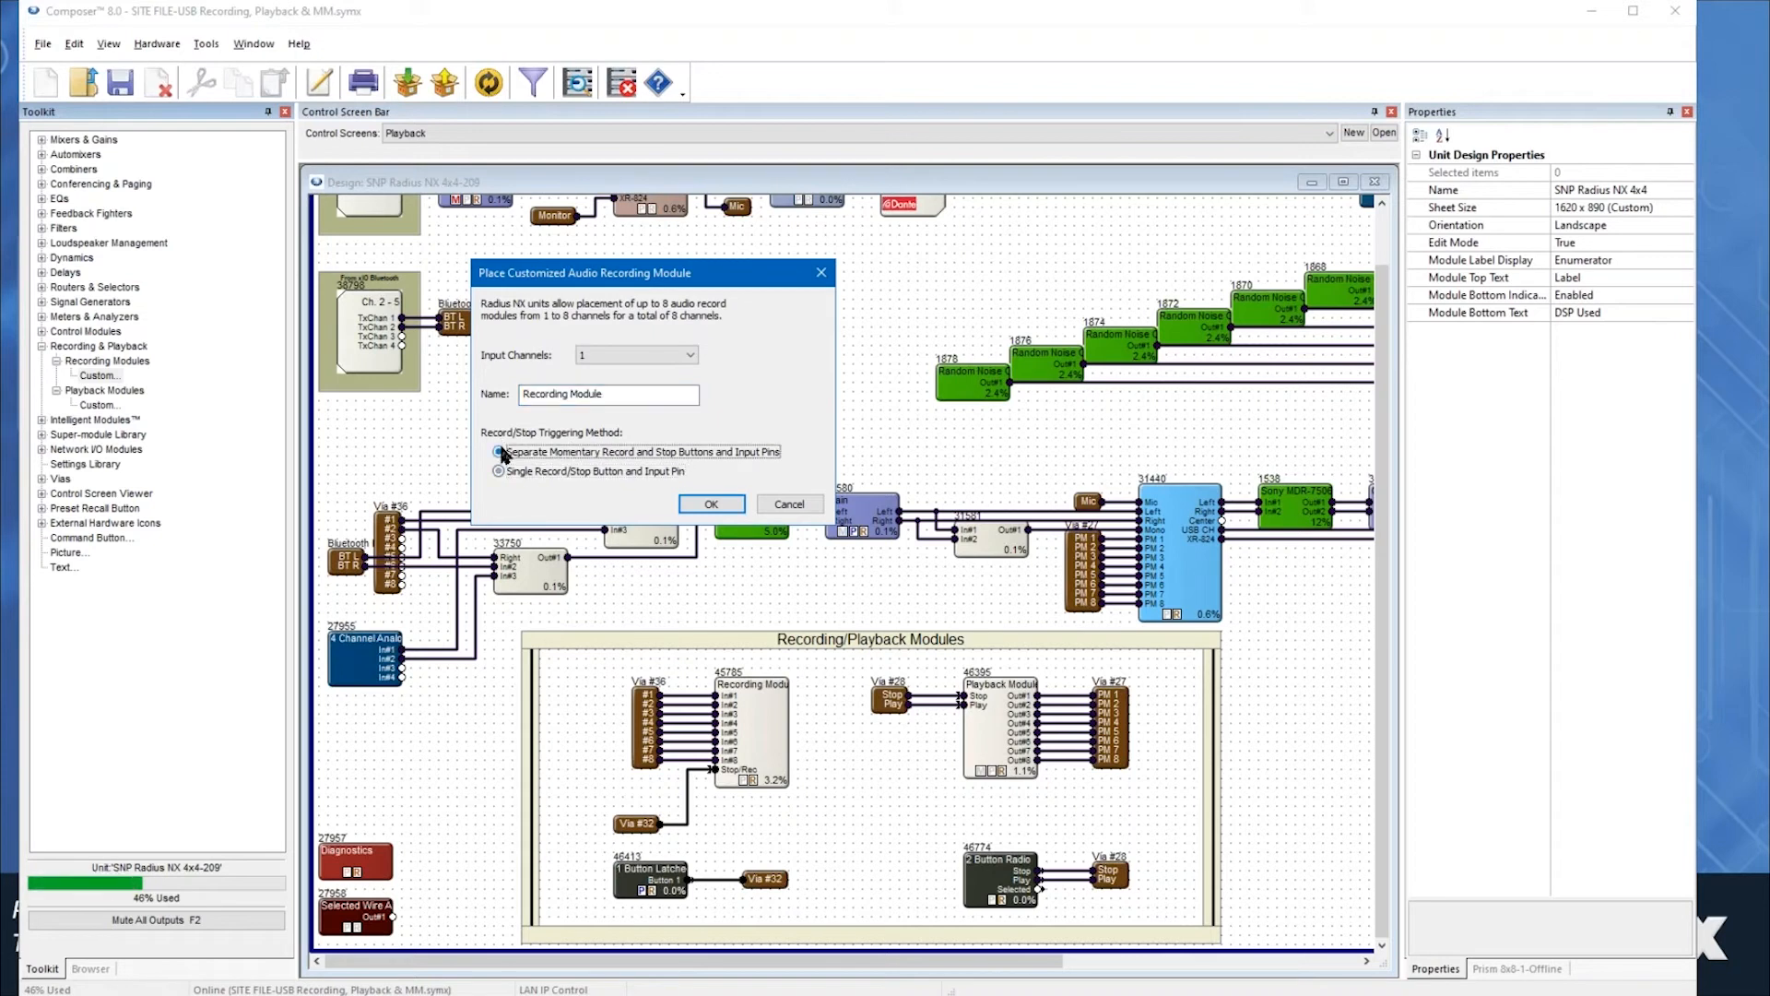
{"action": "left_click", "coordinate": [513, 473]}
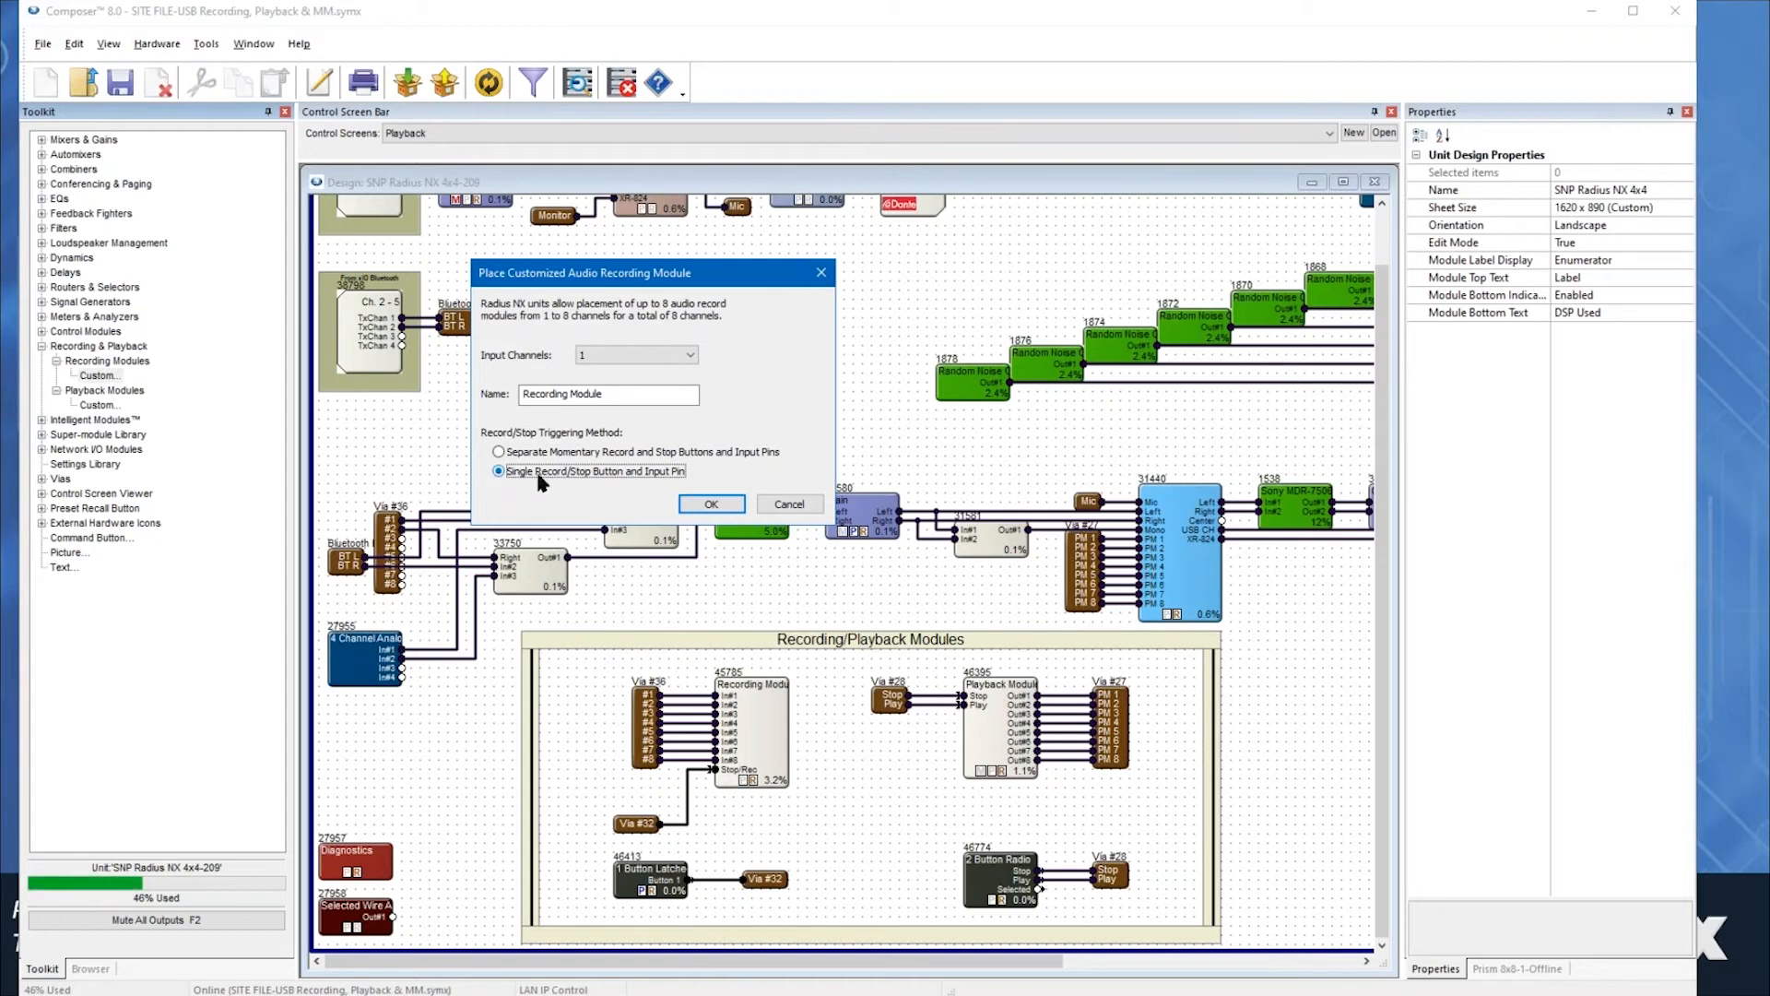
{"action": "left_click", "coordinate": [567, 452]}
{"action": "left_click", "coordinate": [572, 472]}
{"action": "left_click", "coordinate": [710, 504]}
{"action": "left_click", "coordinate": [573, 372]}
{"action": "left_click_drag", "start_coordinate": [617, 372], "coordinate": [728, 362]}
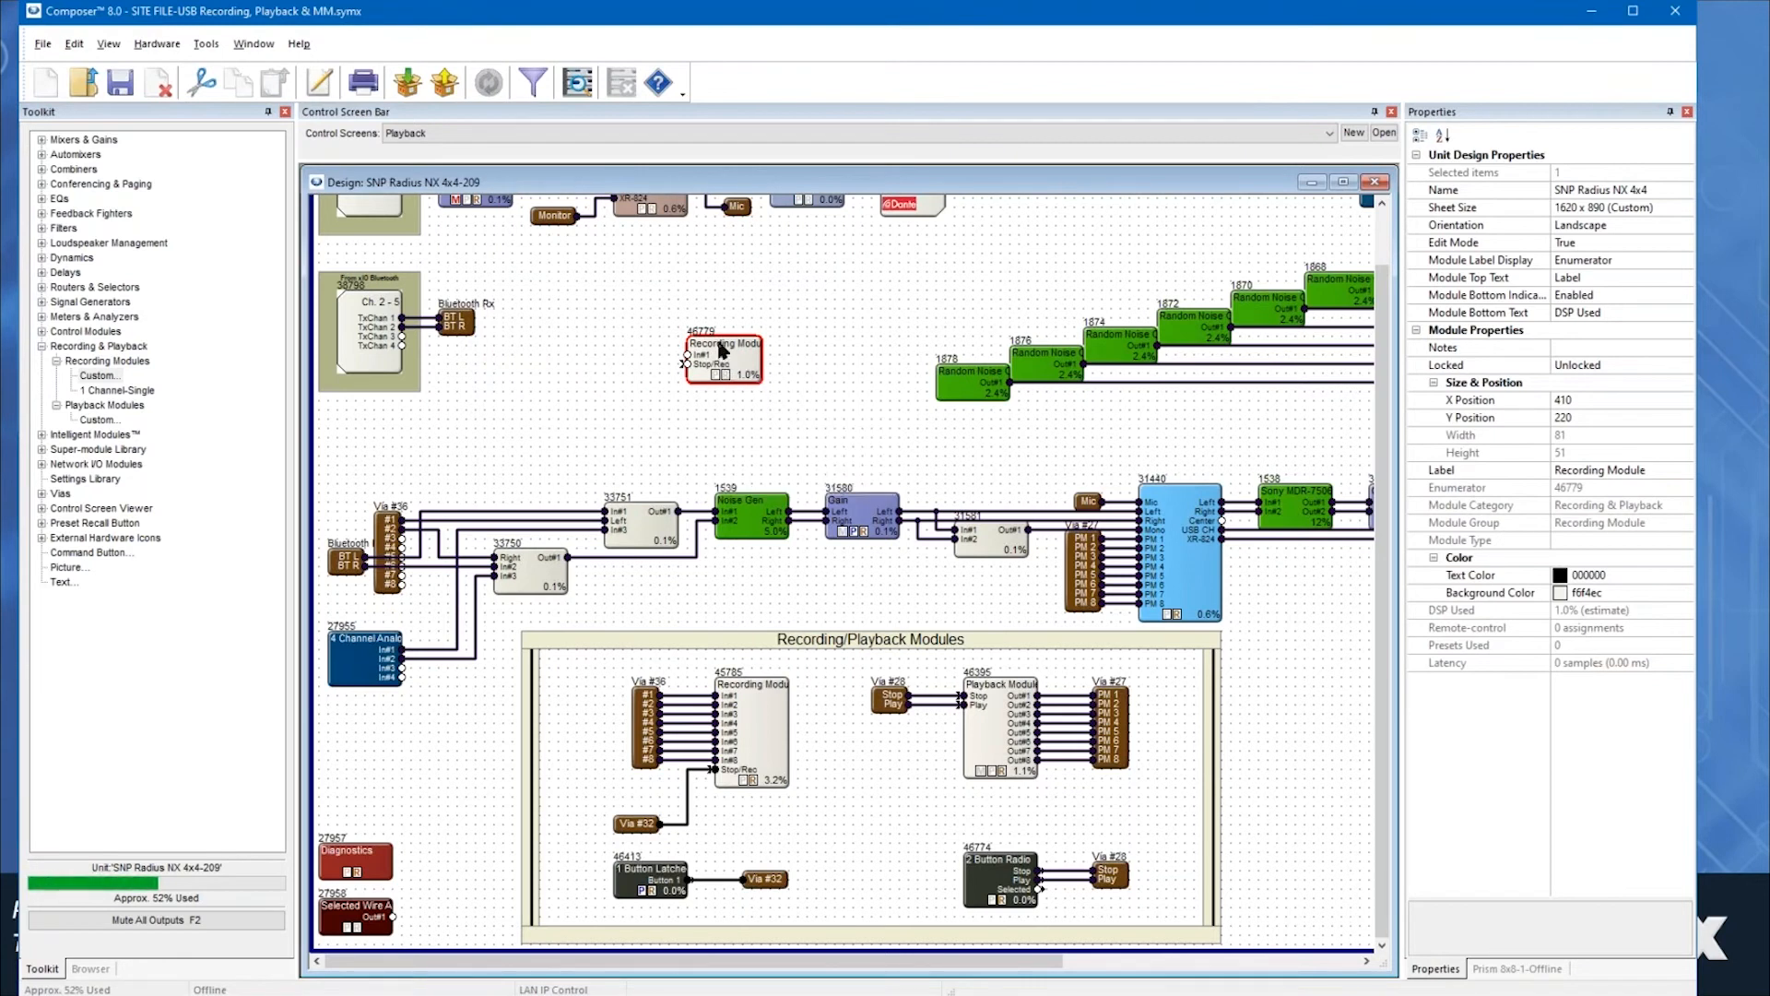
{"action": "left_click_drag", "start_coordinate": [739, 362], "coordinate": [757, 371]}
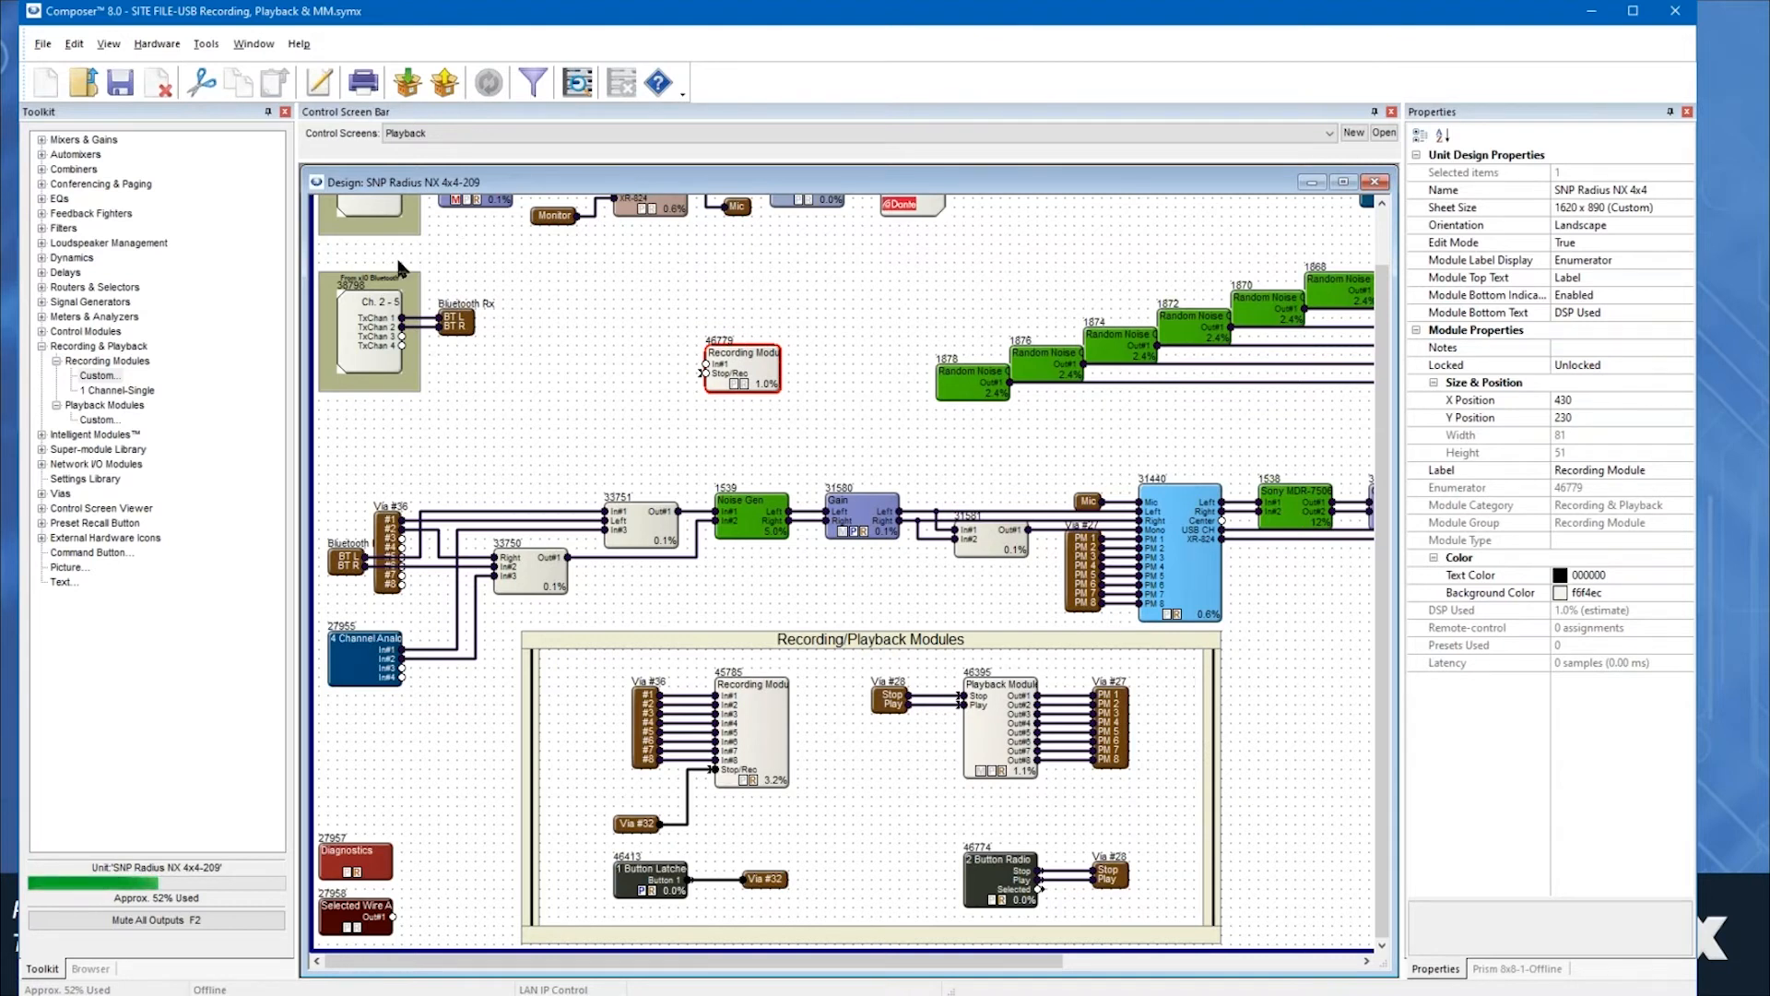
- Try to push the design to the unit, and delete the added one-channel recording module
{"action": "left_click", "coordinate": [408, 82]}
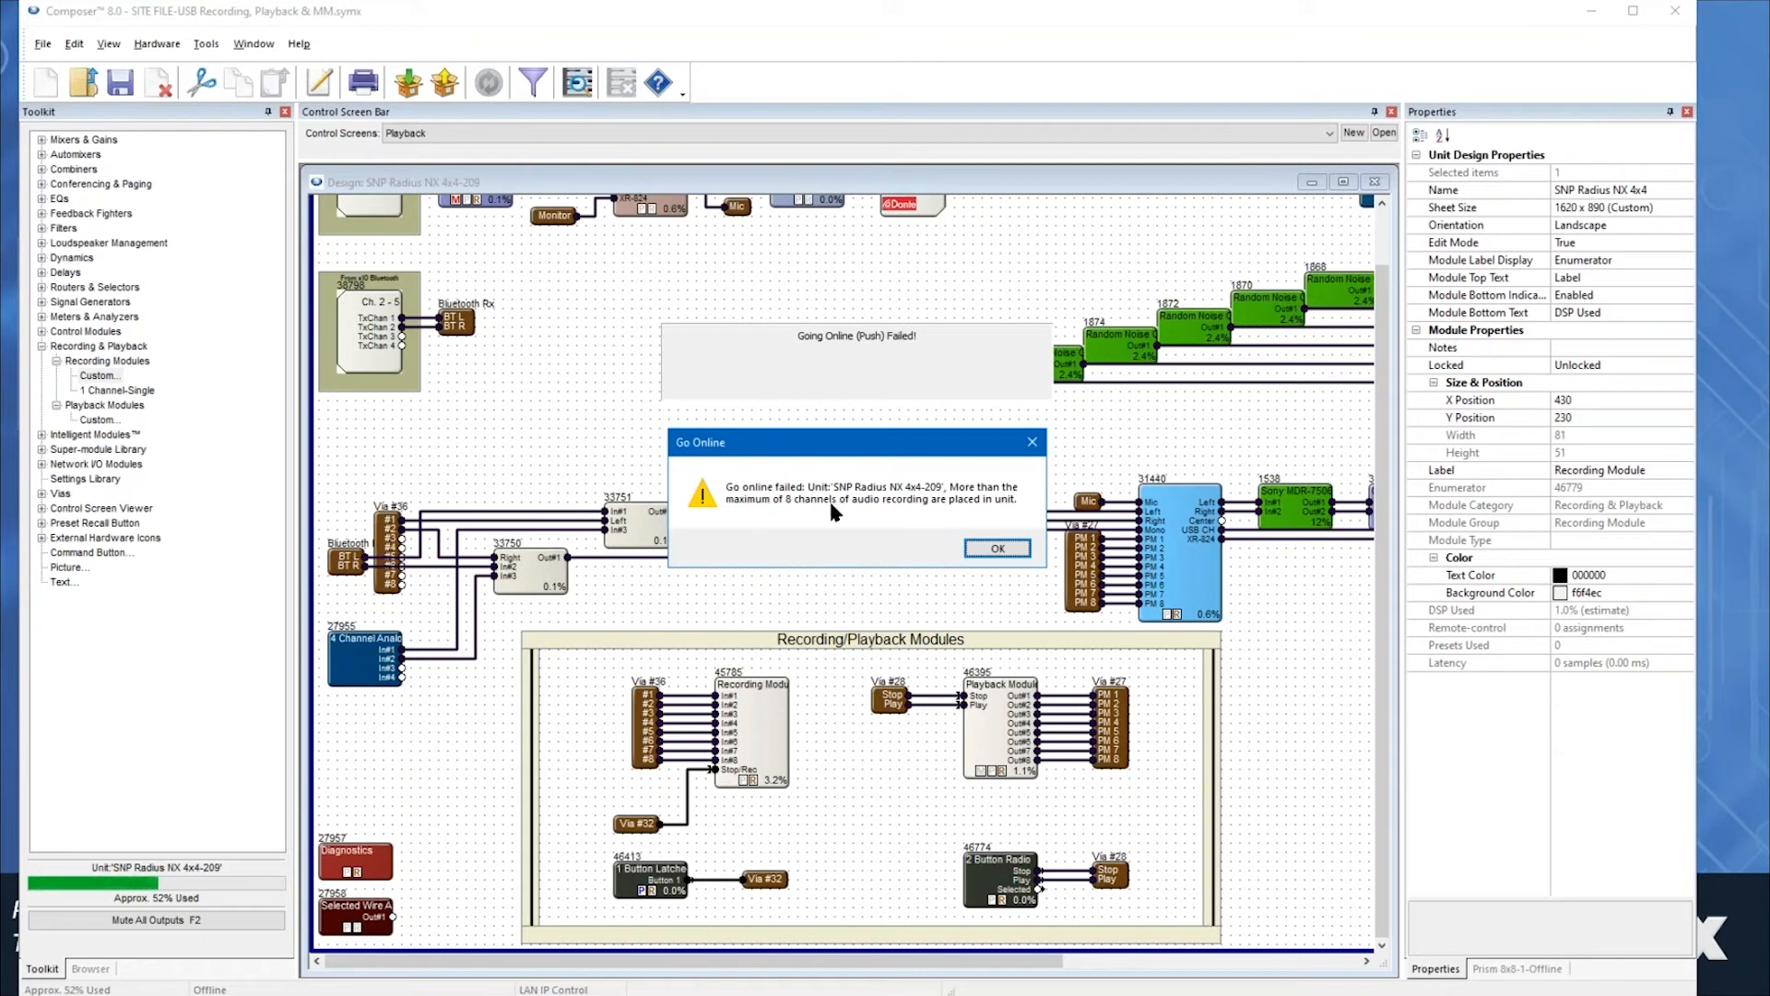
{"action": "left_click", "coordinate": [997, 549]}
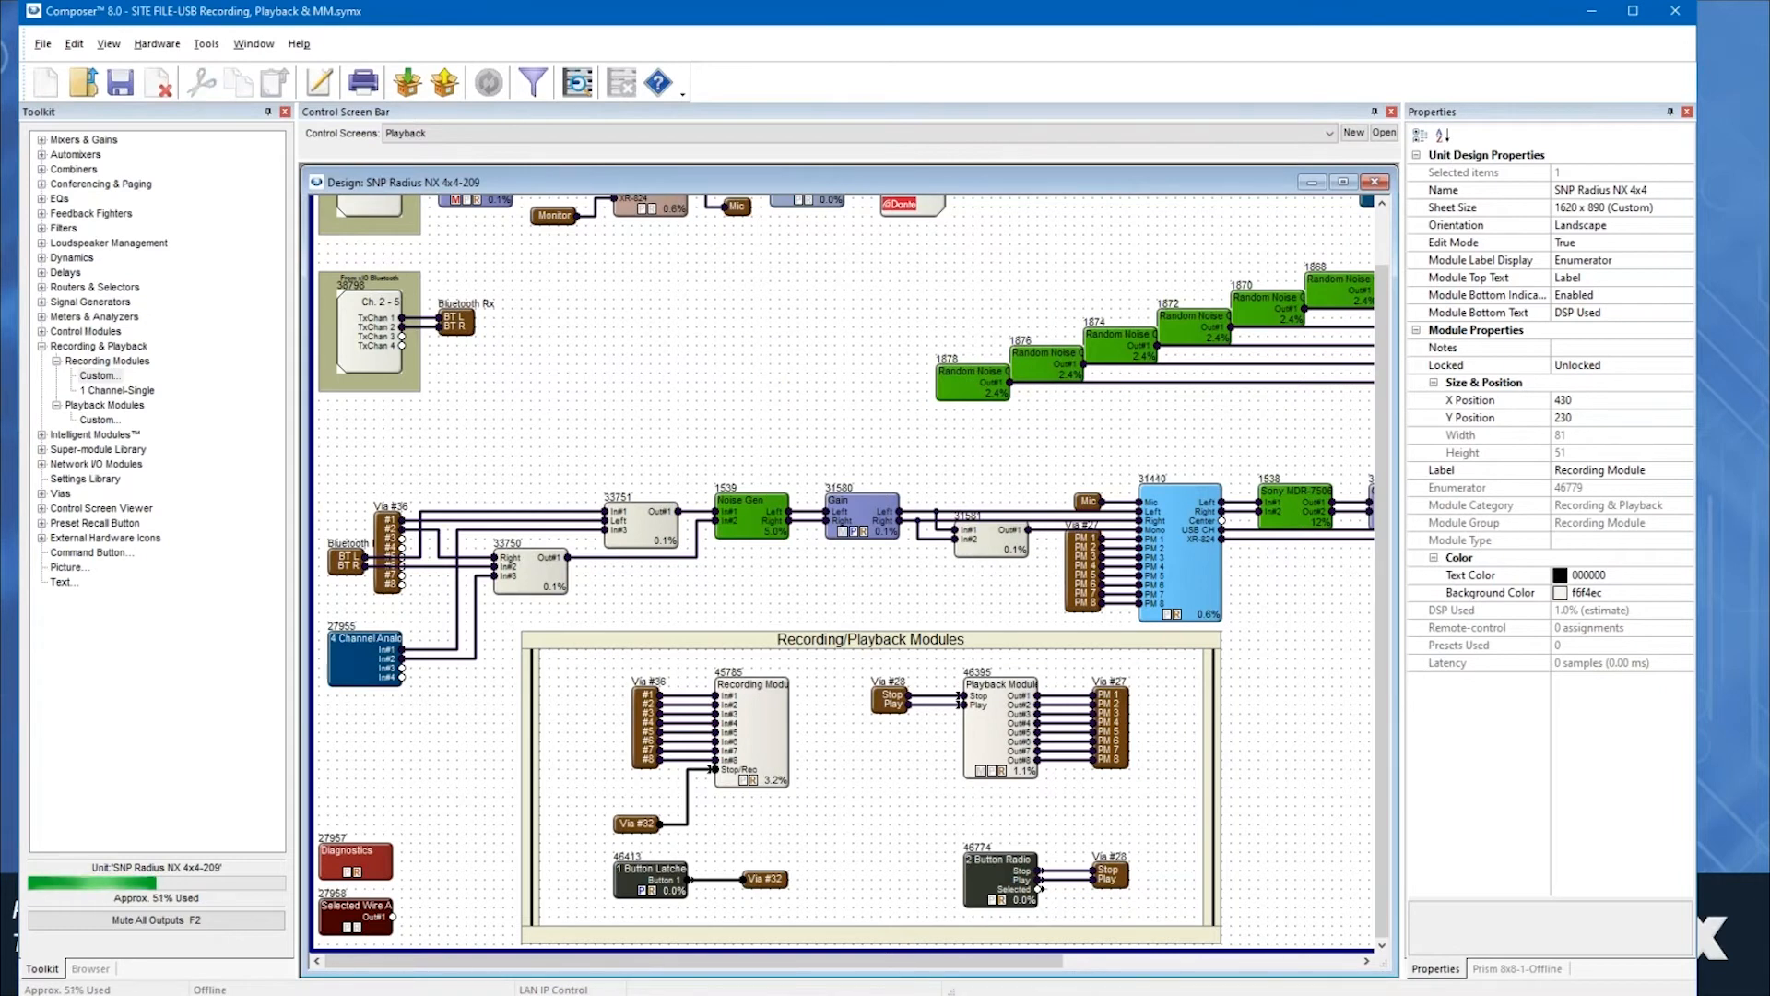
- Go online with the site file including programming of the attached ARC devices, and unmute all outputs
{"action": "left_click", "coordinate": [444, 83]}
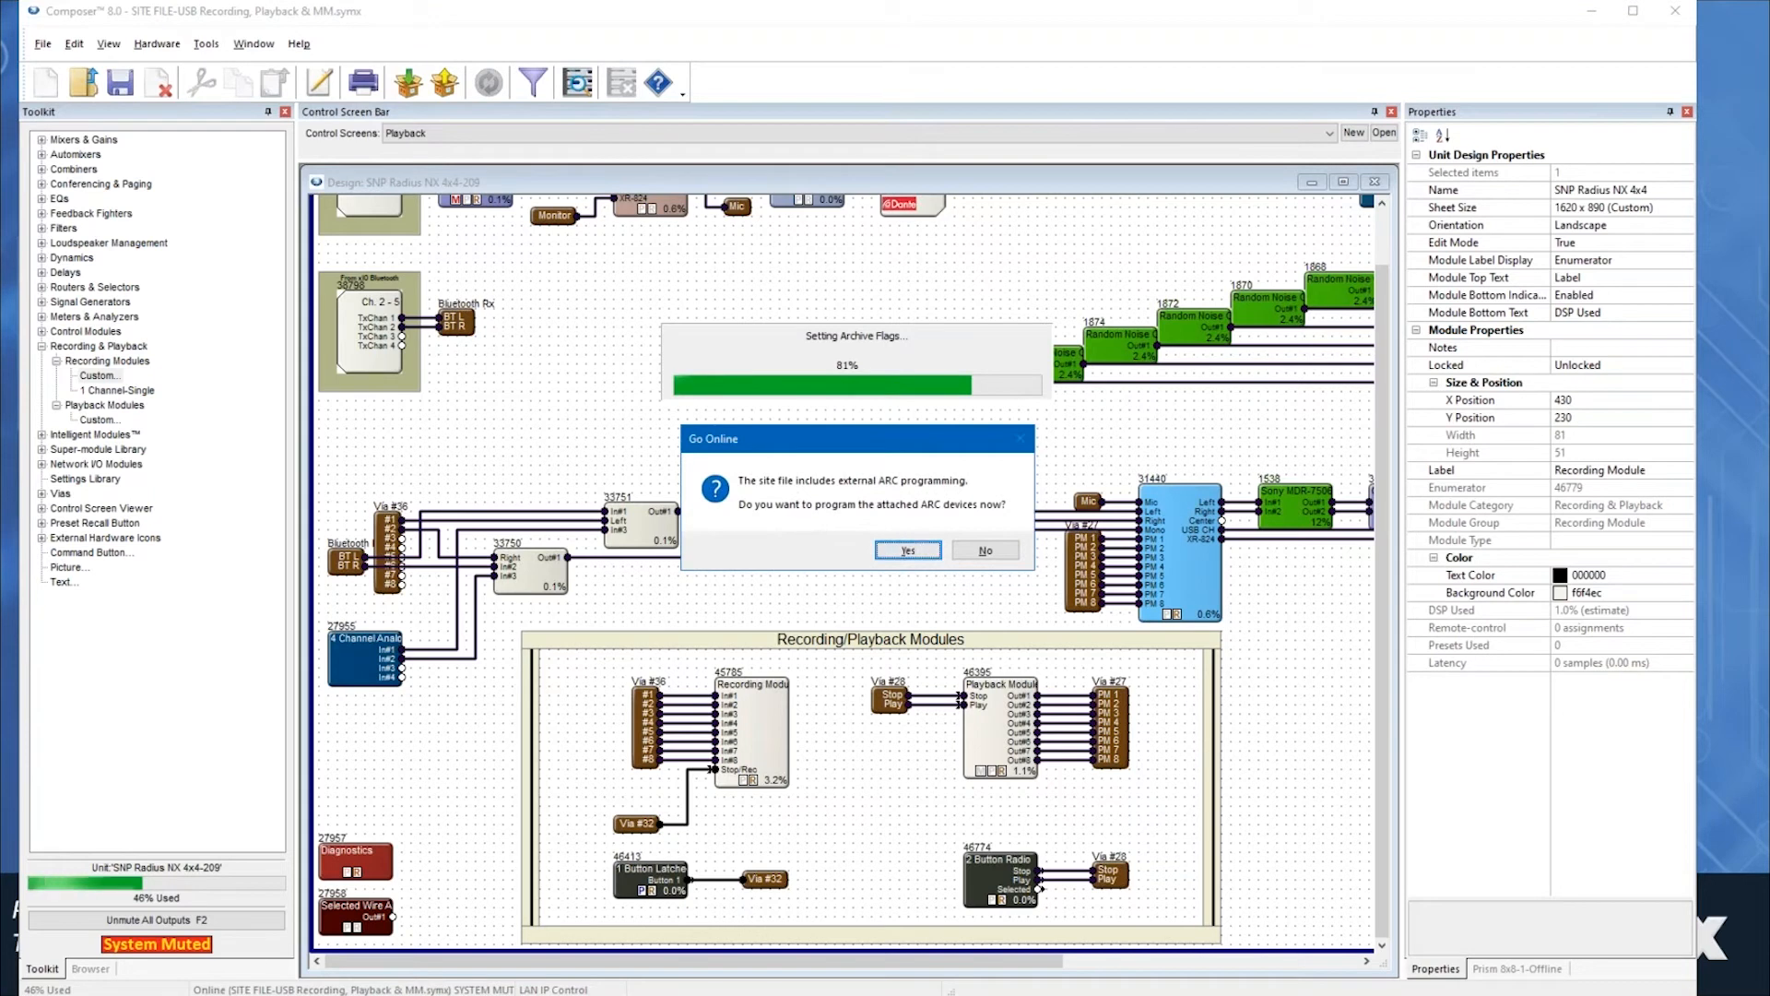
{"action": "left_click", "coordinate": [908, 549]}
{"action": "key", "text": "F2"}
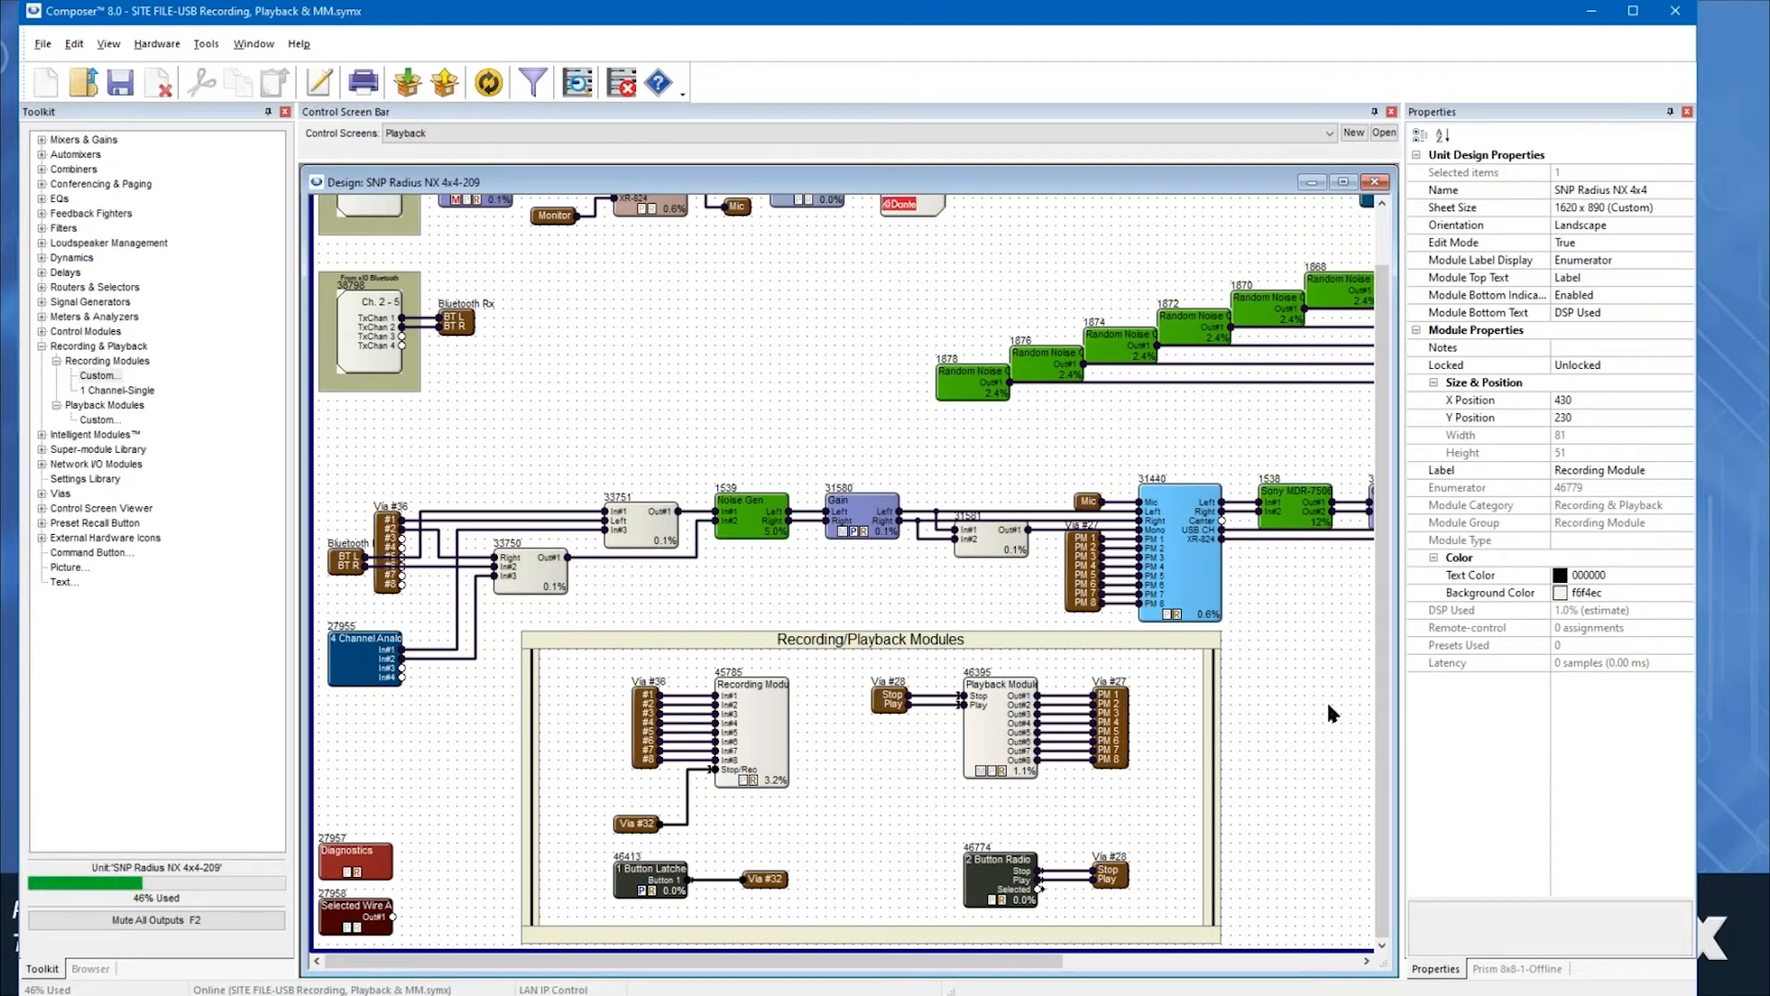
- Examine the Recording Module, the wire feeding its Stop/Rec pin and the 1 Button Latched control module
{"action": "left_click_drag", "start_coordinate": [1274, 590], "coordinate": [413, 946]}
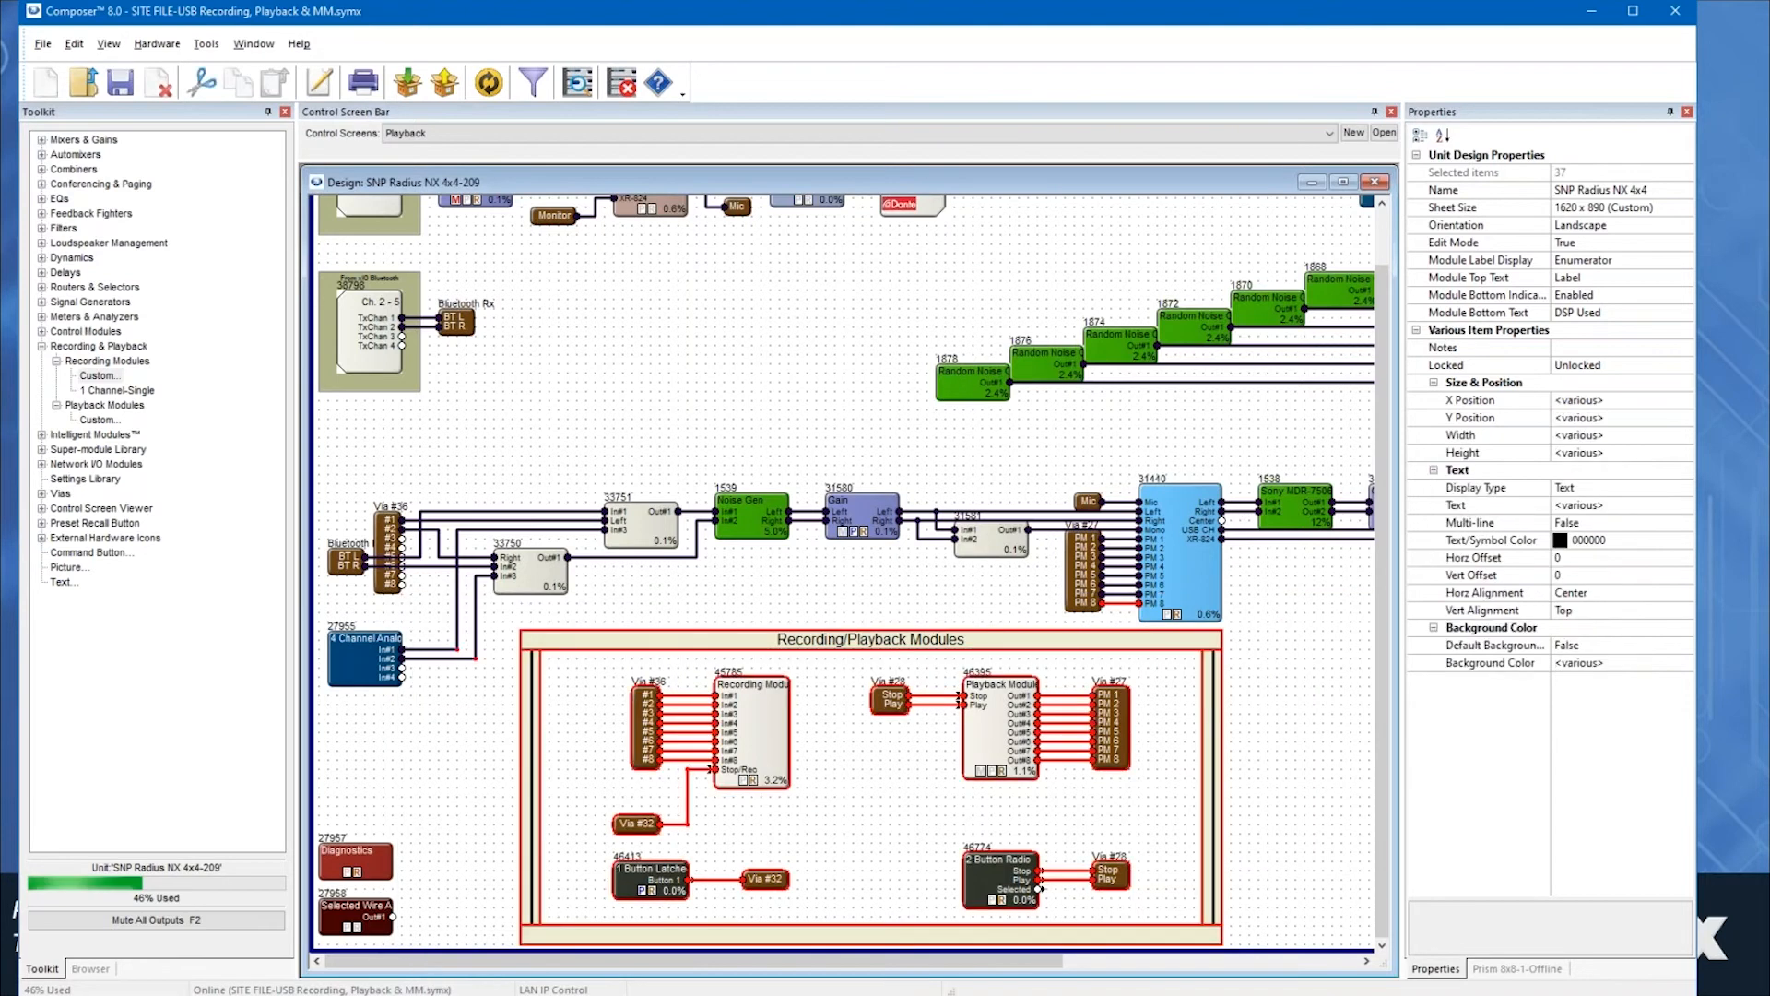
{"action": "left_click", "coordinate": [490, 669]}
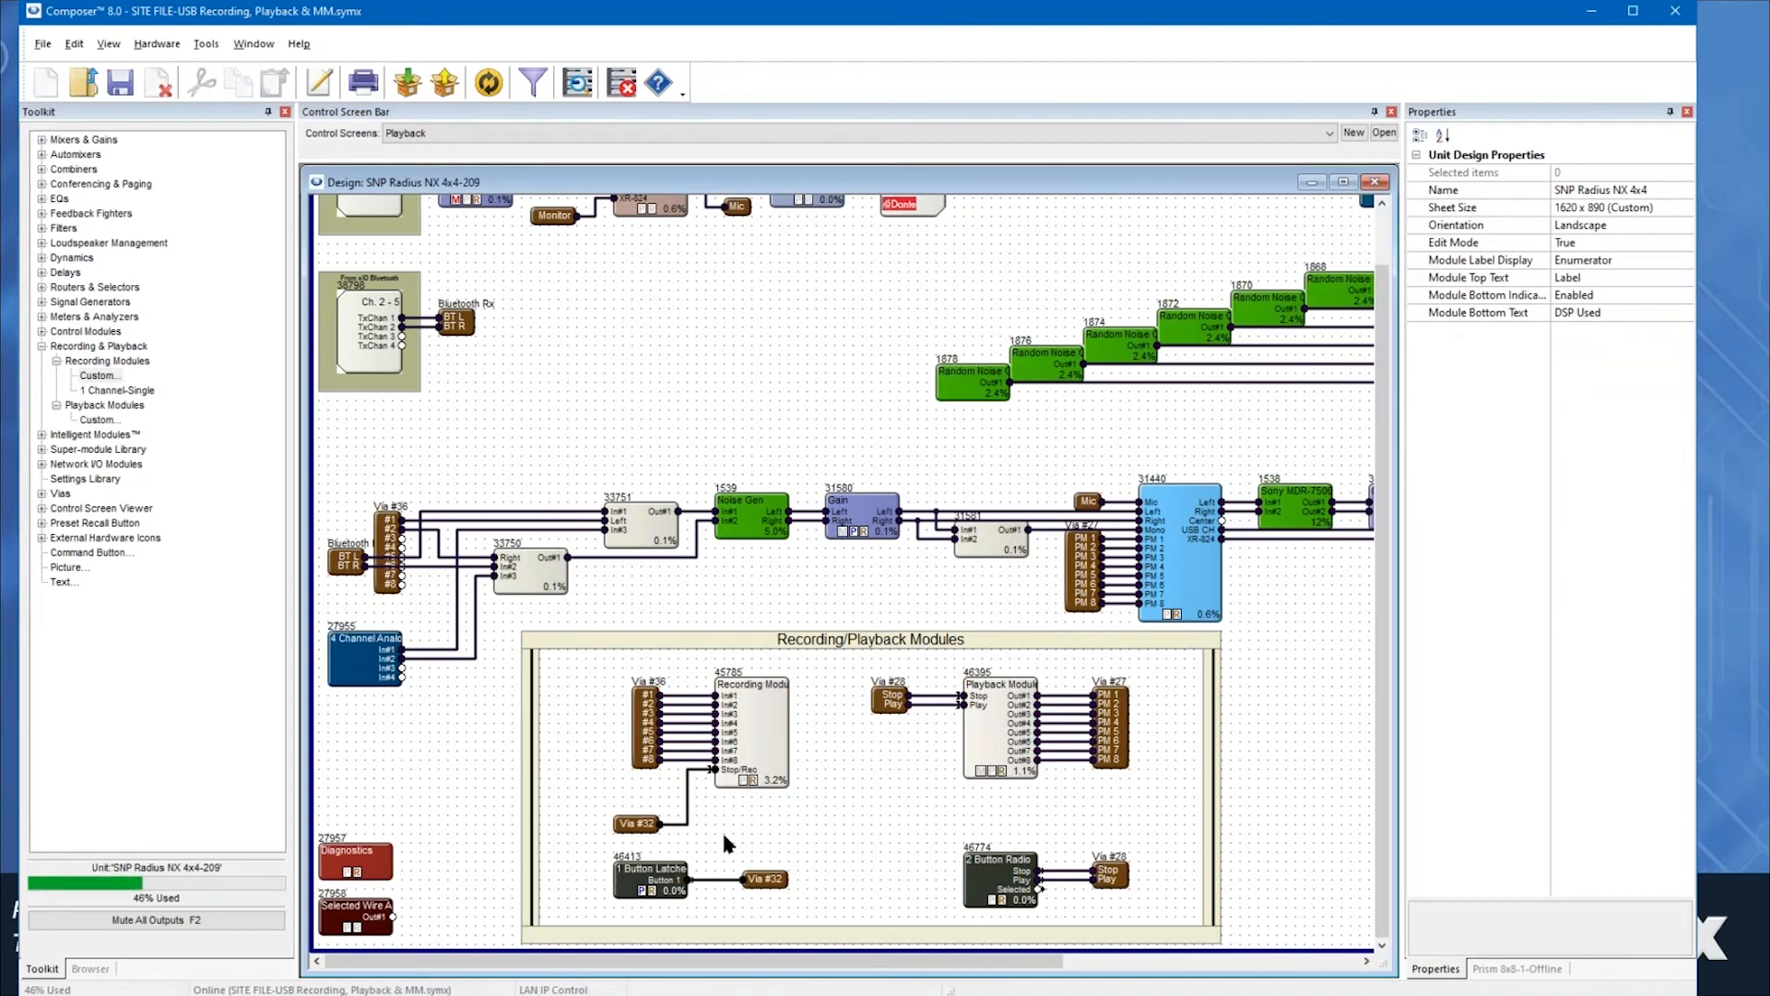
{"action": "left_click", "coordinate": [757, 722]}
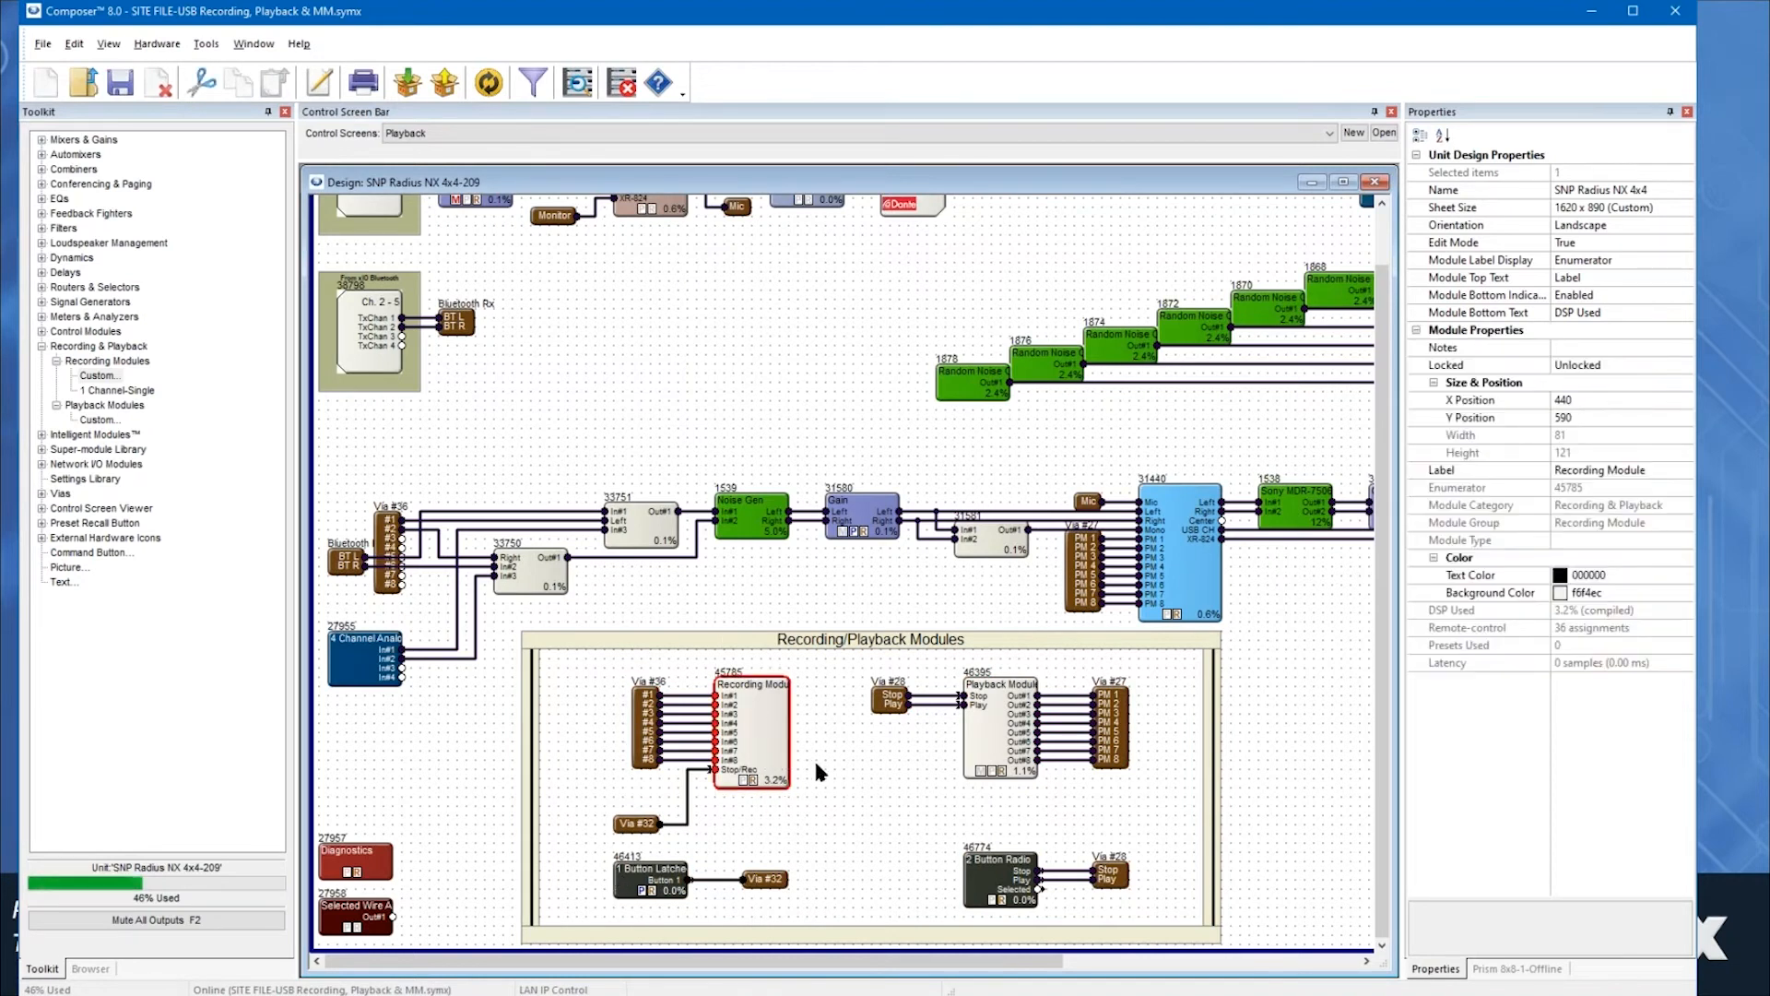
{"action": "mouse_move", "coordinate": [752, 773]}
{"action": "left_click", "coordinate": [841, 808]}
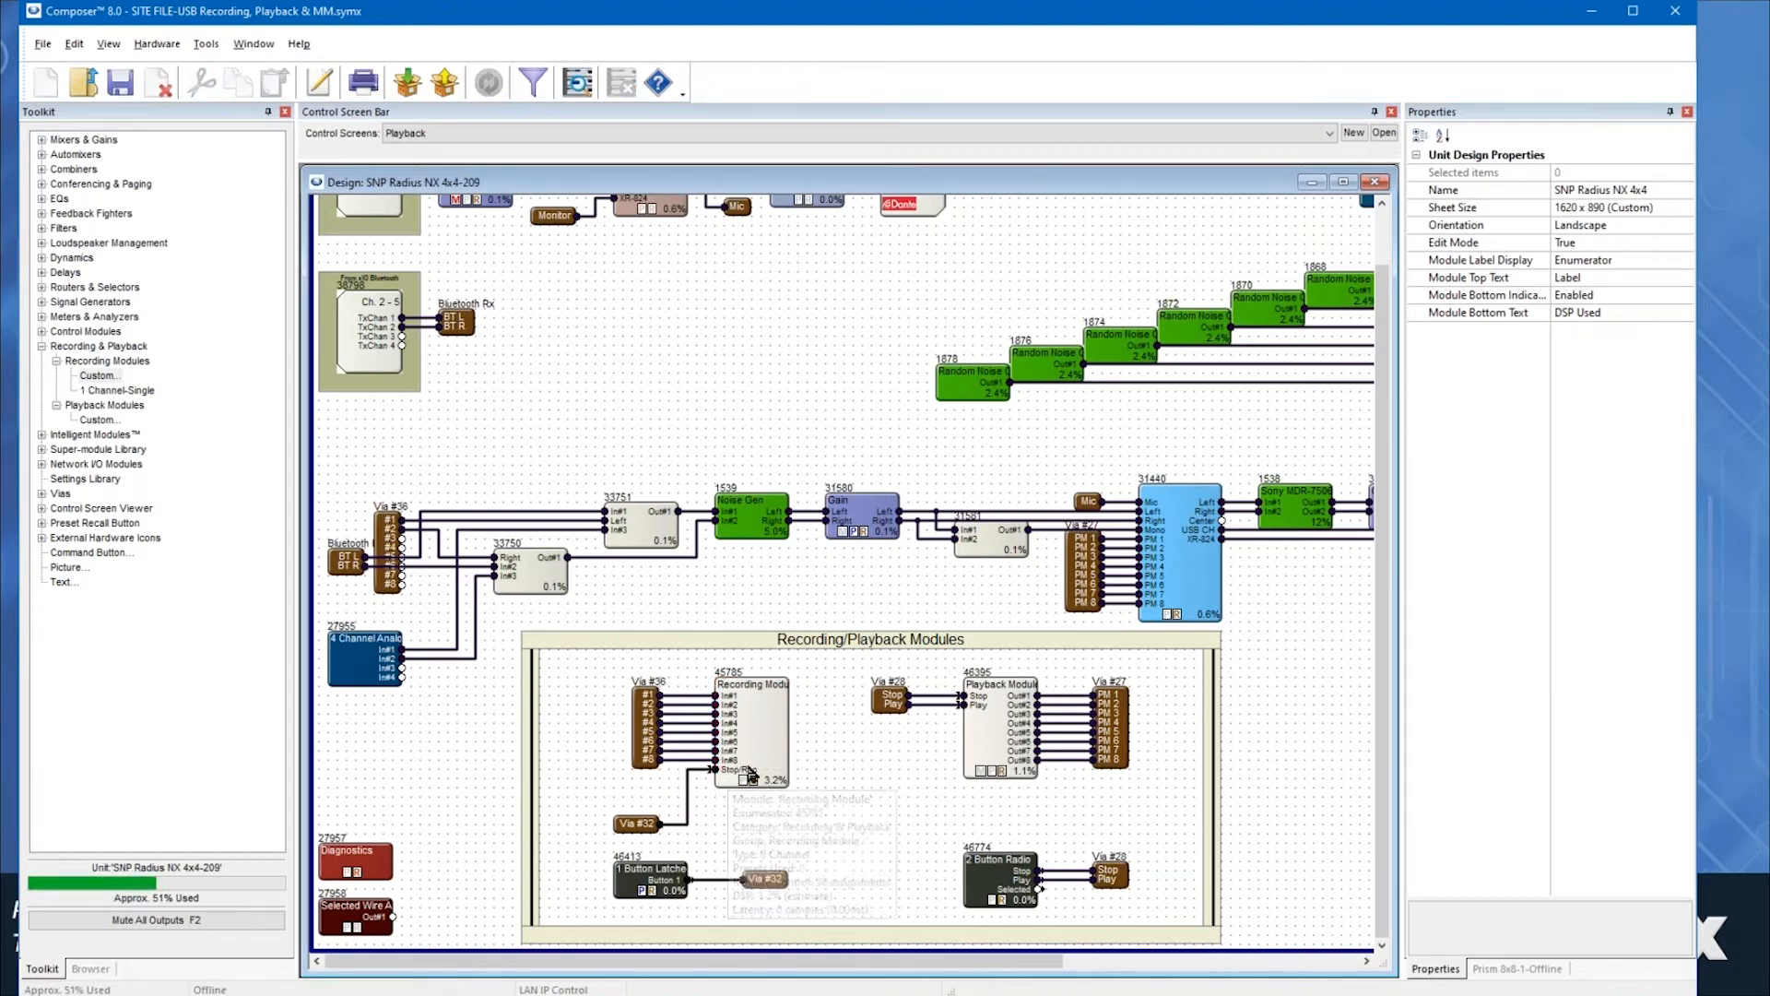
{"action": "left_click", "coordinate": [694, 773]}
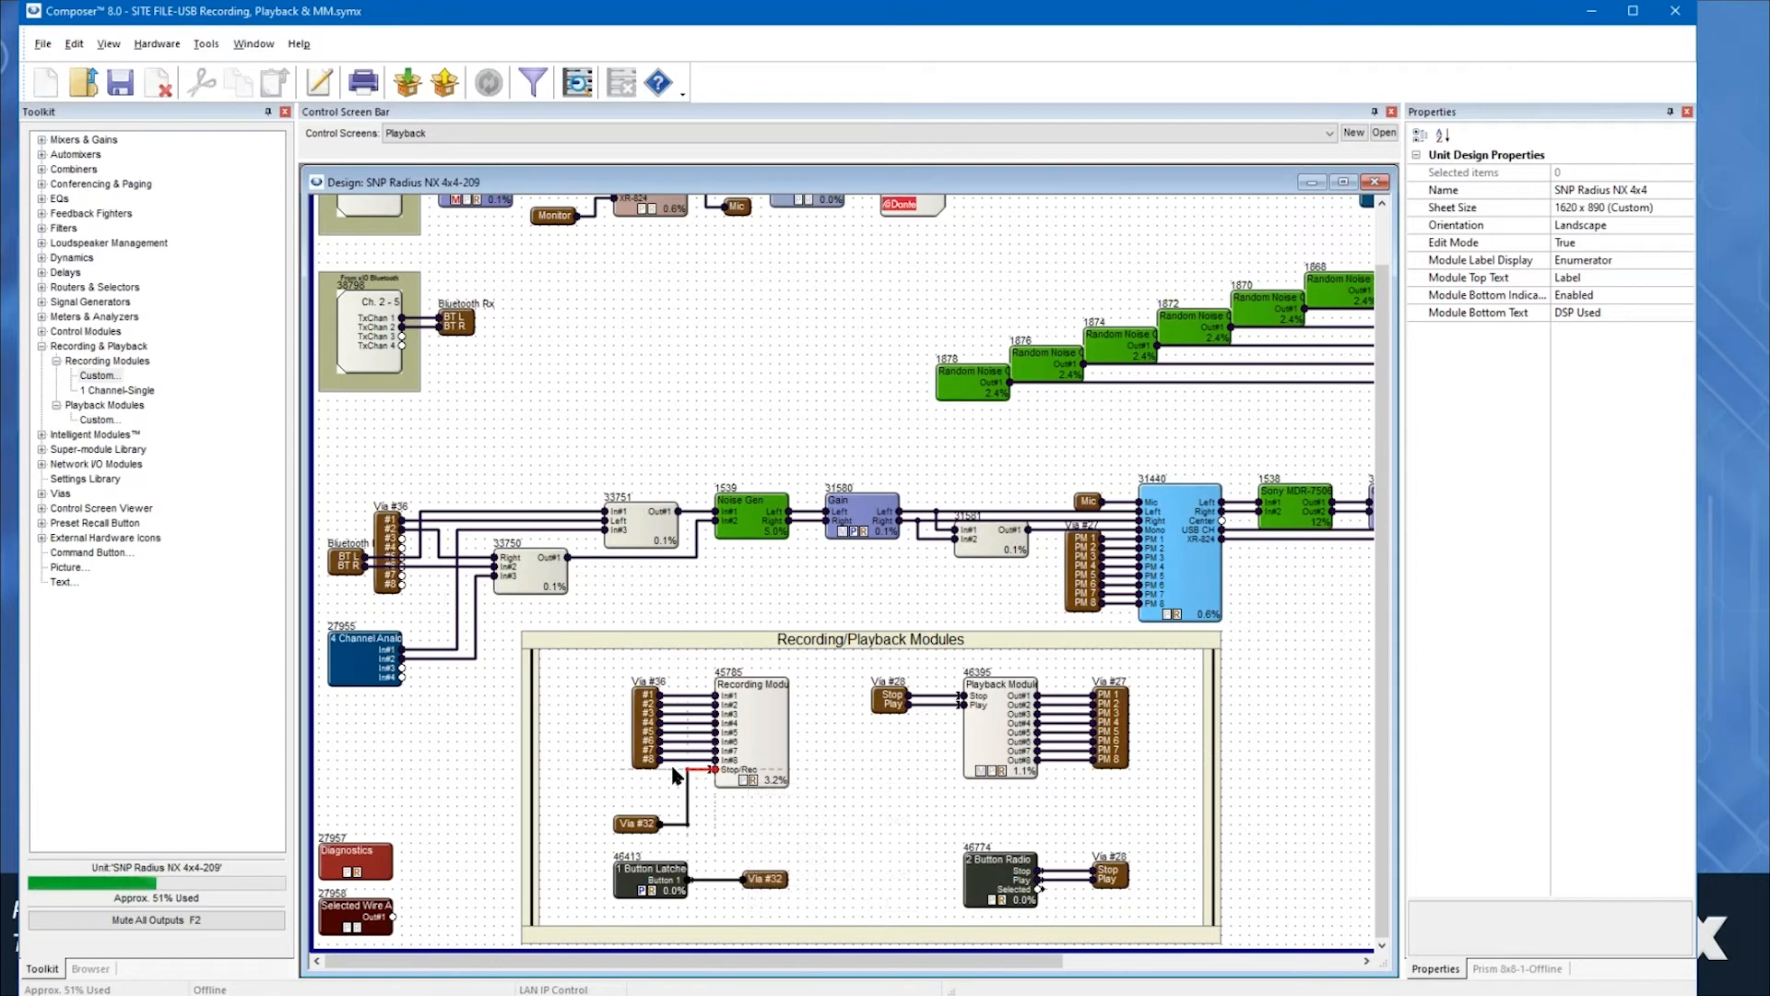
{"action": "left_click", "coordinate": [868, 727]}
{"action": "left_click", "coordinate": [646, 883]}
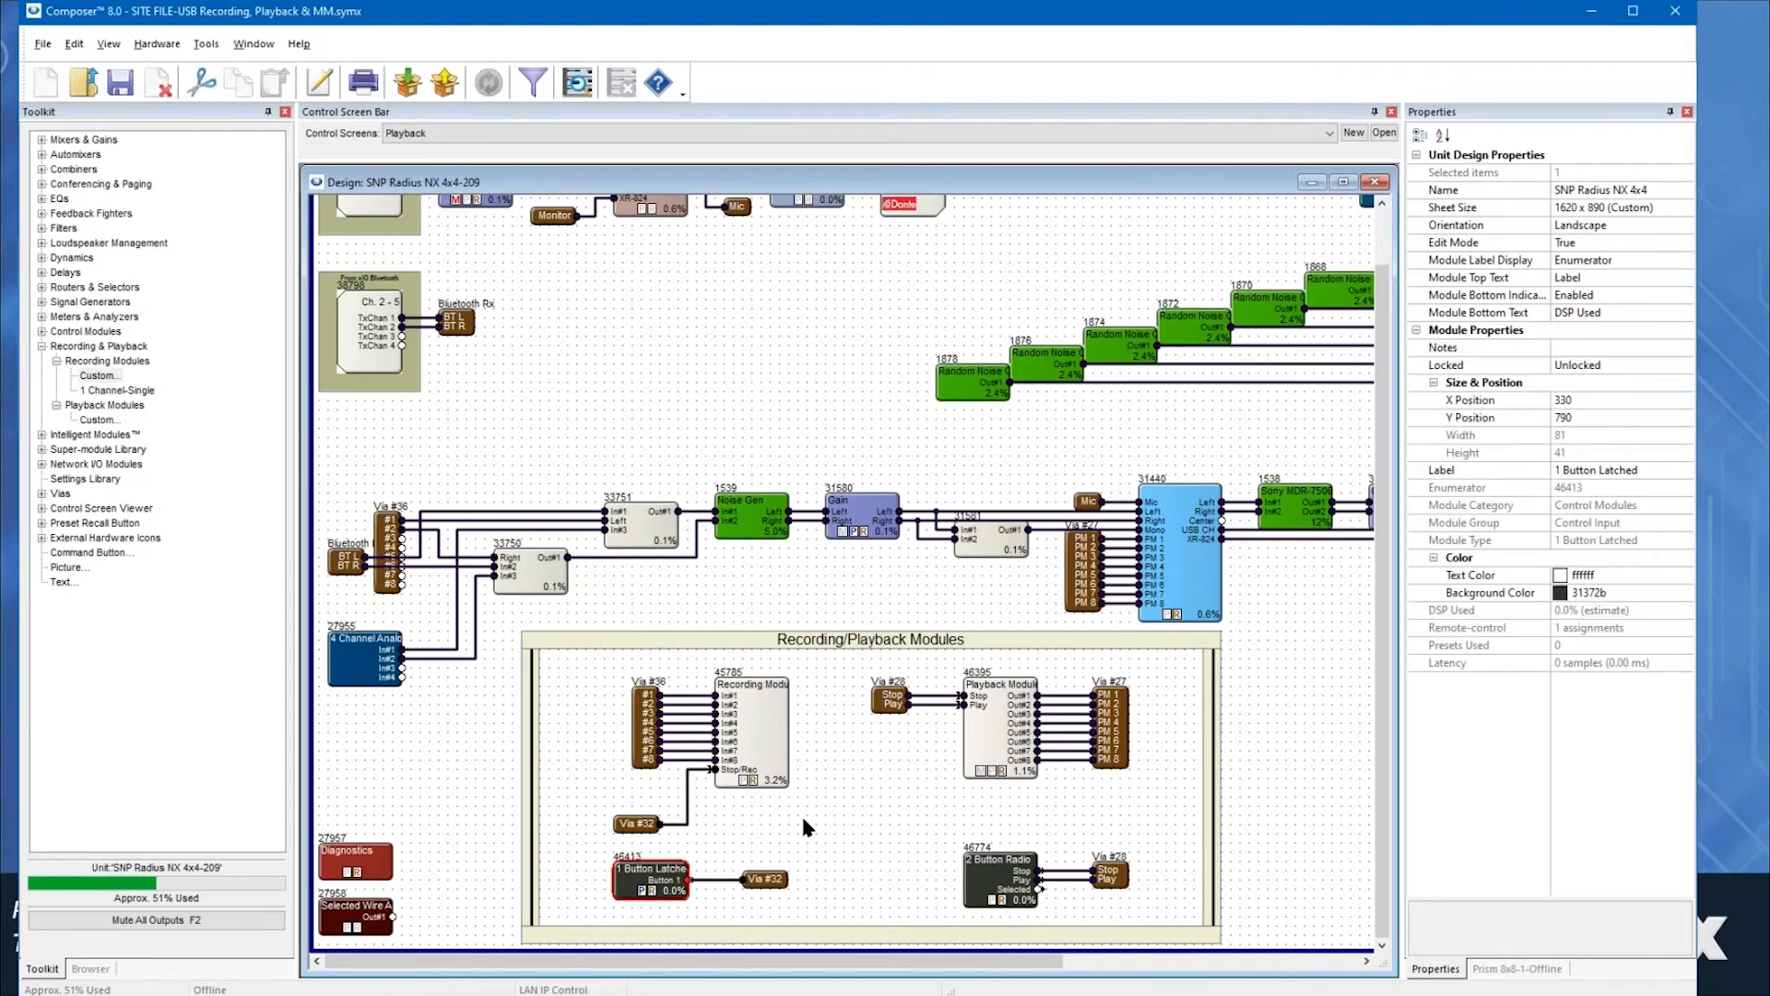
- Open the Recording Module's controls without remote-control numbers and go online, programming the attached ARC devices
{"action": "double_click", "coordinate": [750, 711]}
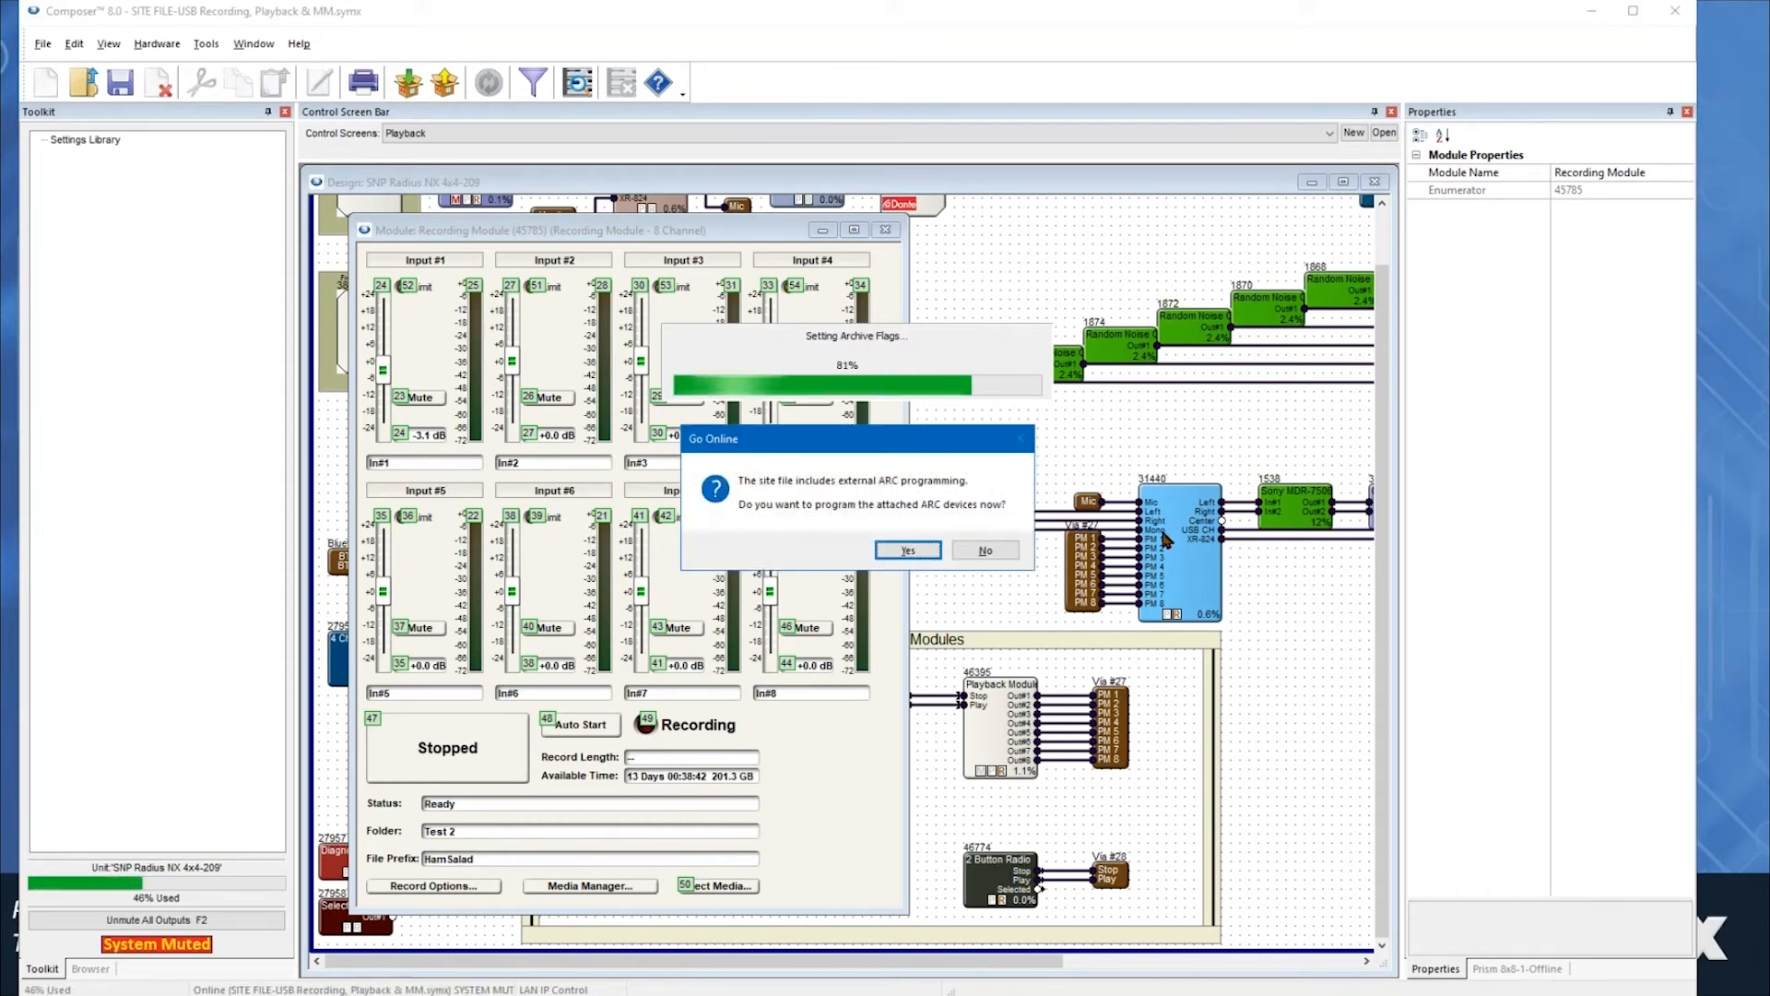
{"action": "key", "text": "Return"}
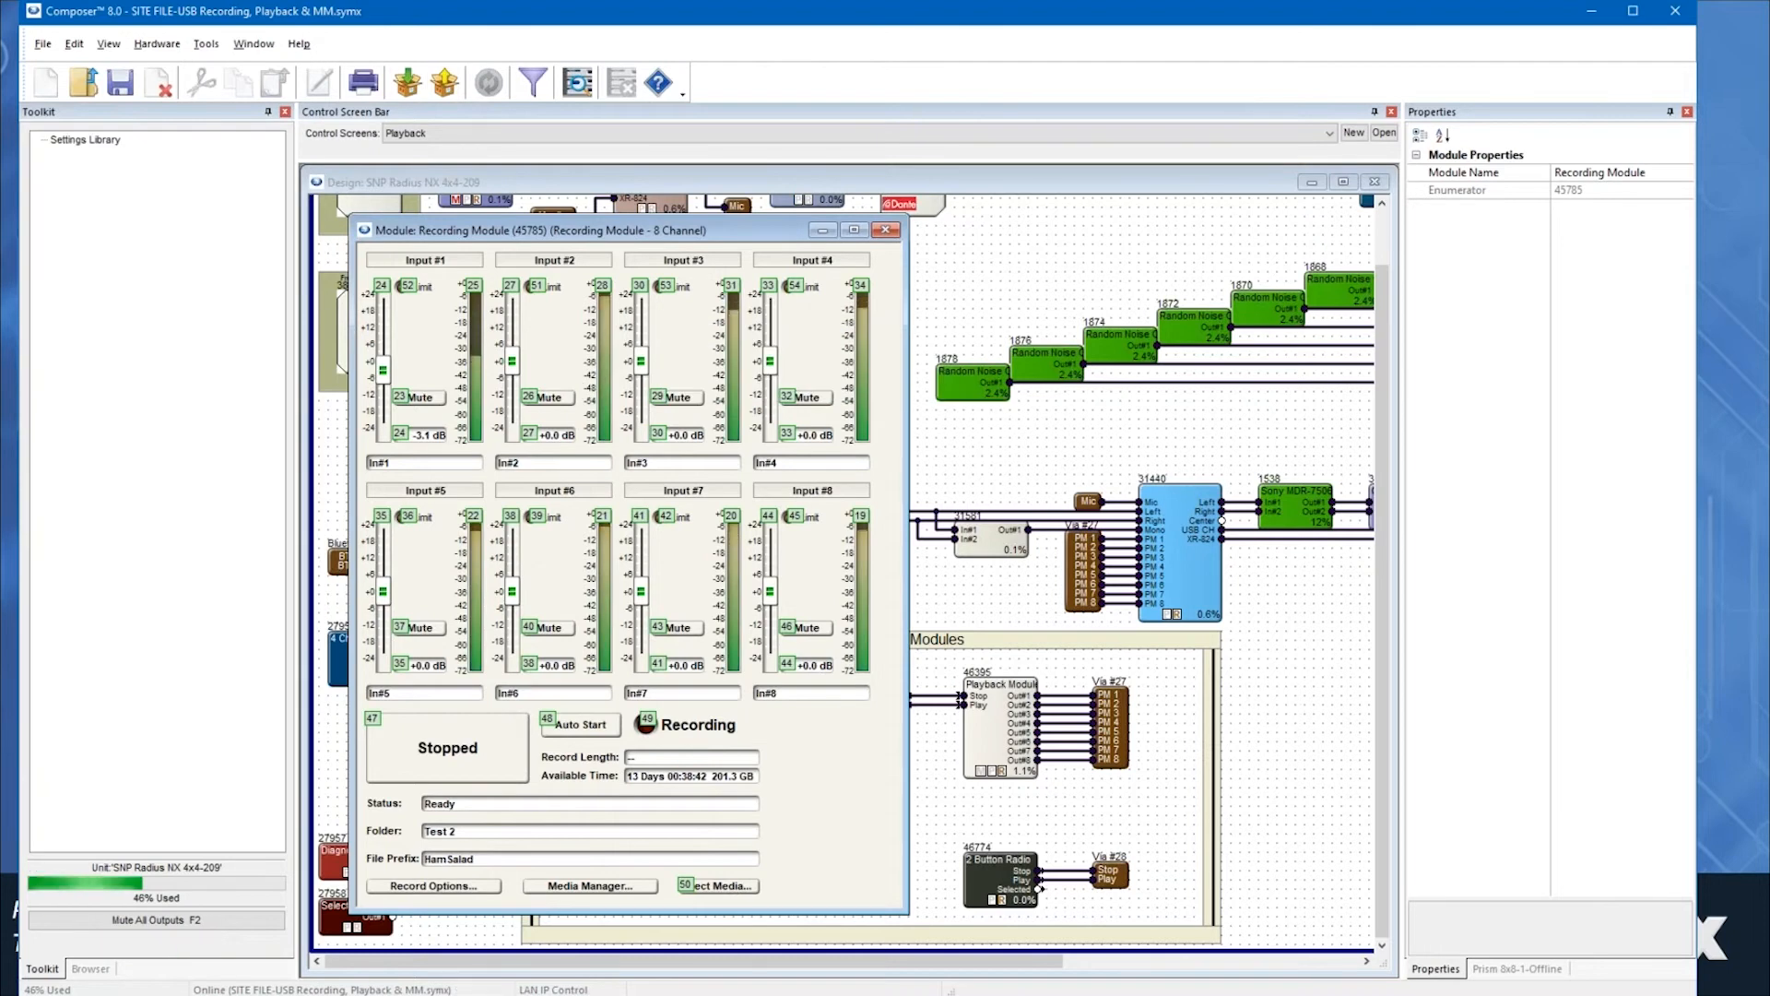
{"action": "key", "text": "F7"}
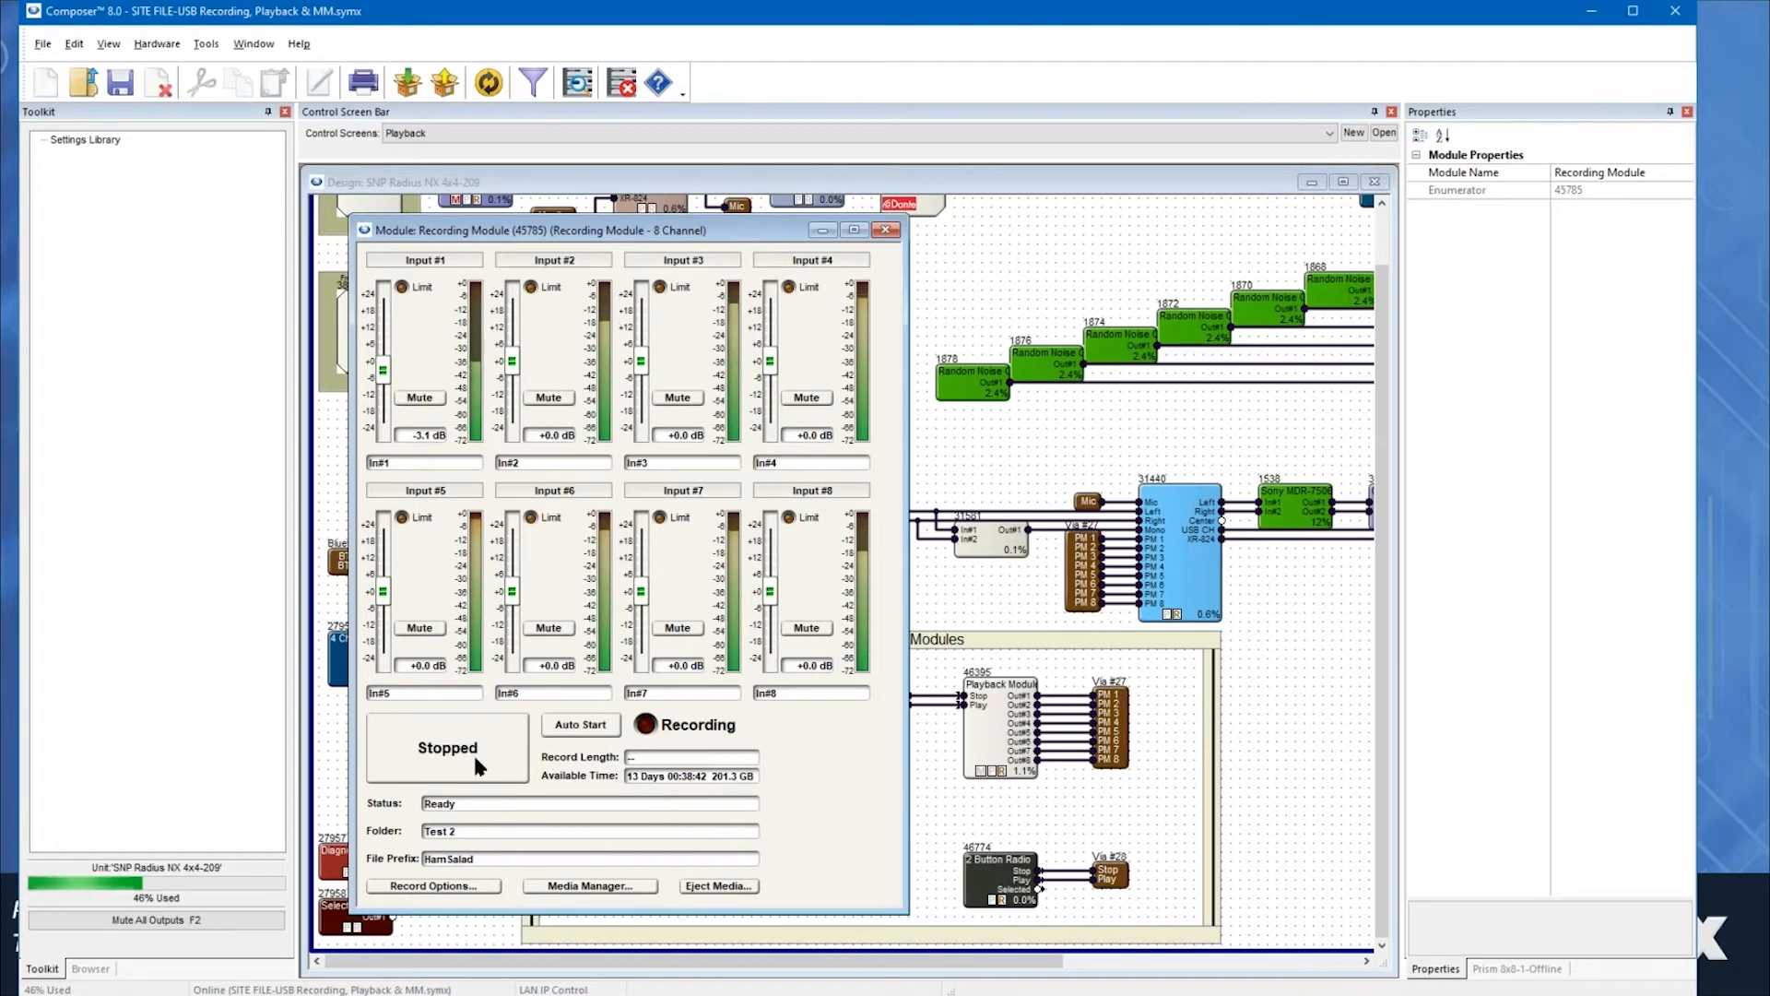
- Record the eight inputs for about one minute with the Recording Module and stop the recording
{"action": "left_click", "coordinate": [441, 737]}
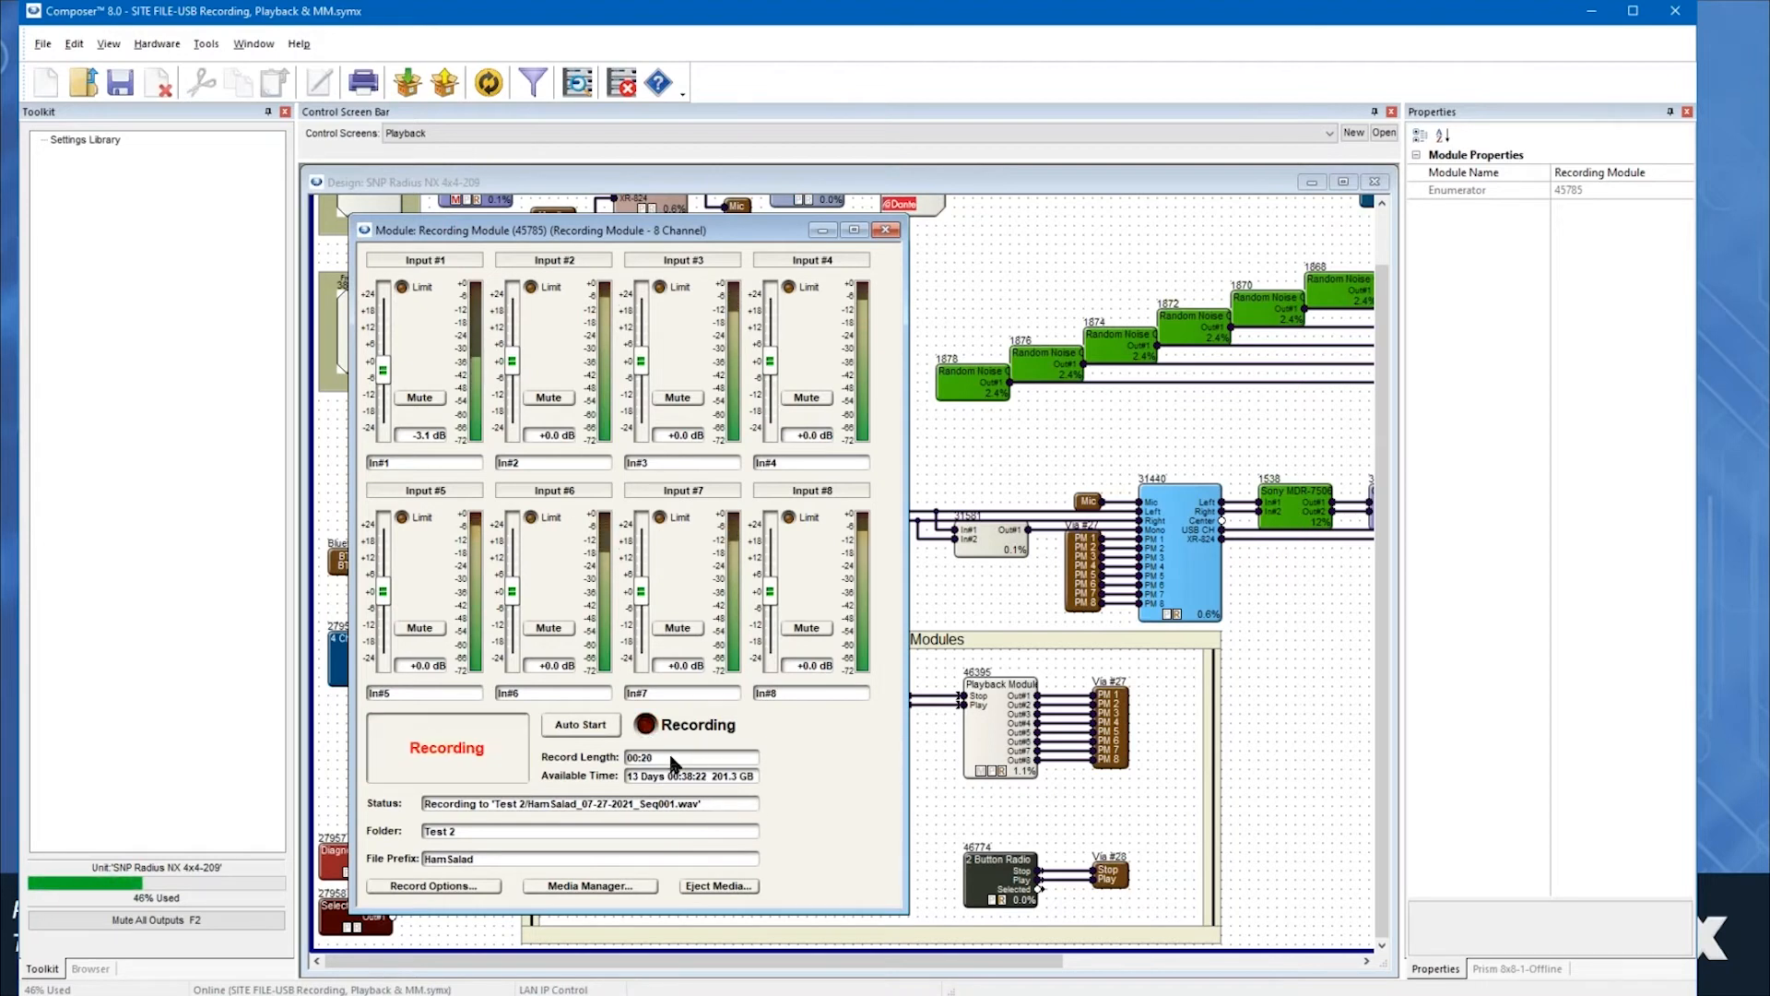
{"action": "mouse_move", "coordinate": [972, 737]}
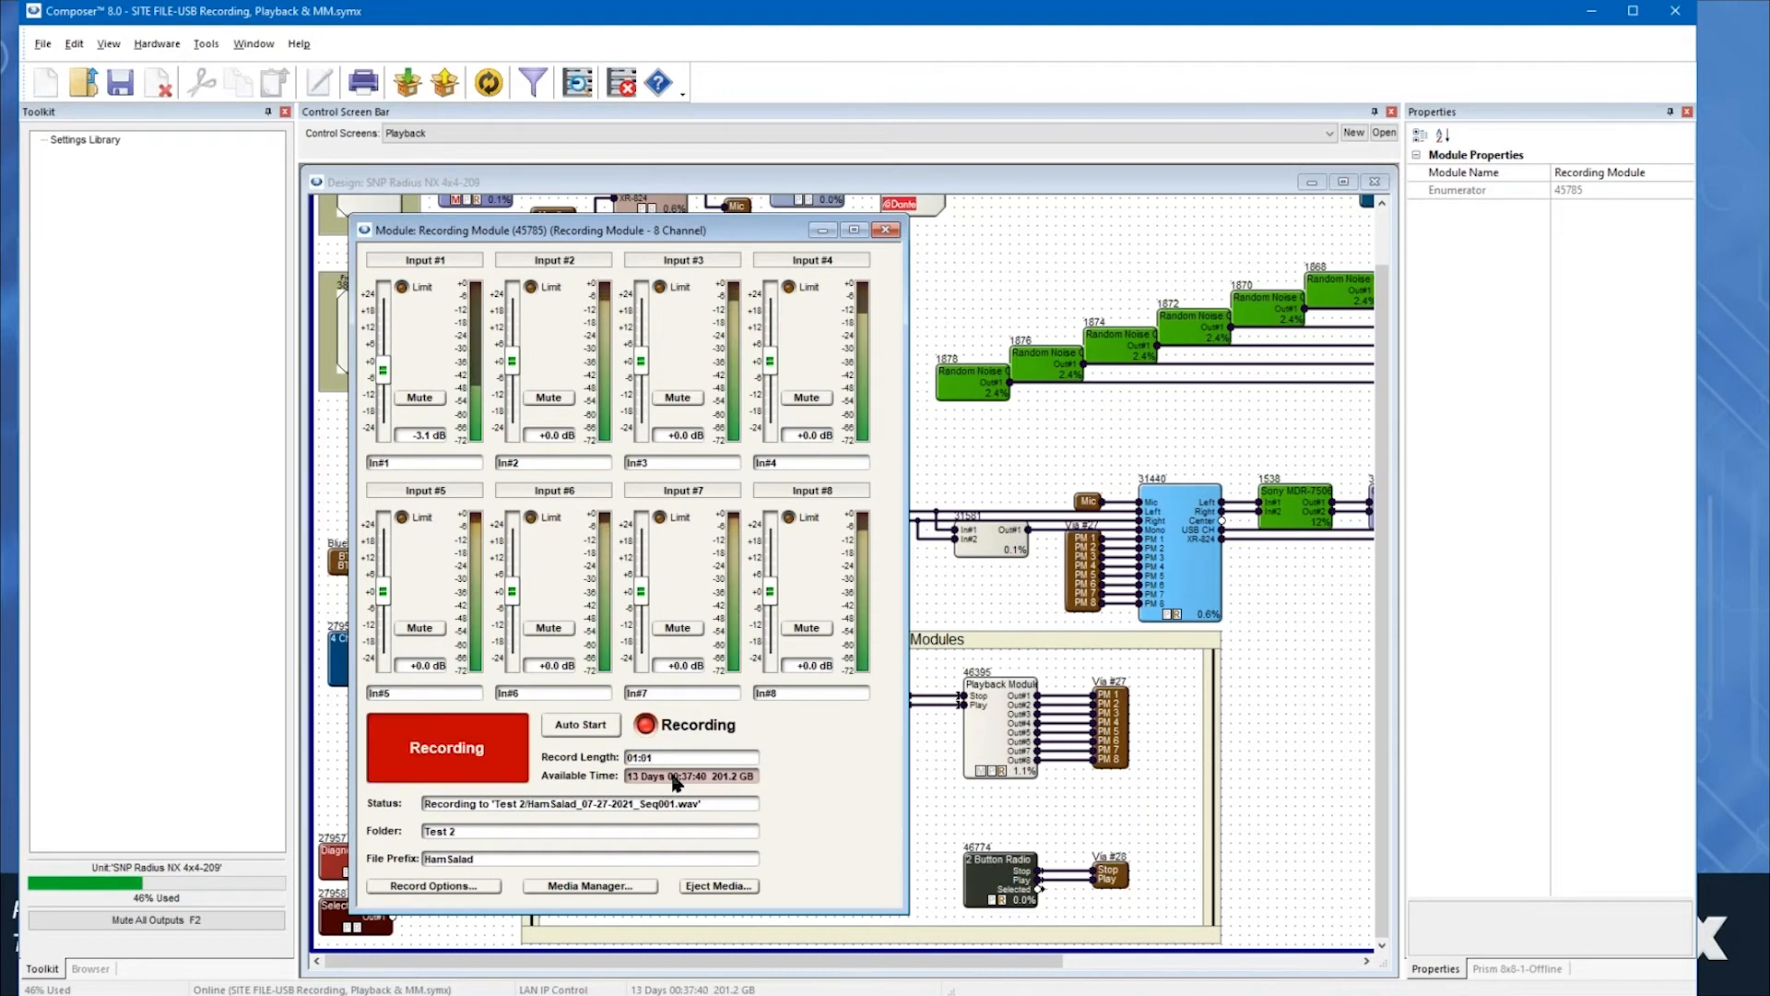
{"action": "left_click", "coordinate": [467, 749]}
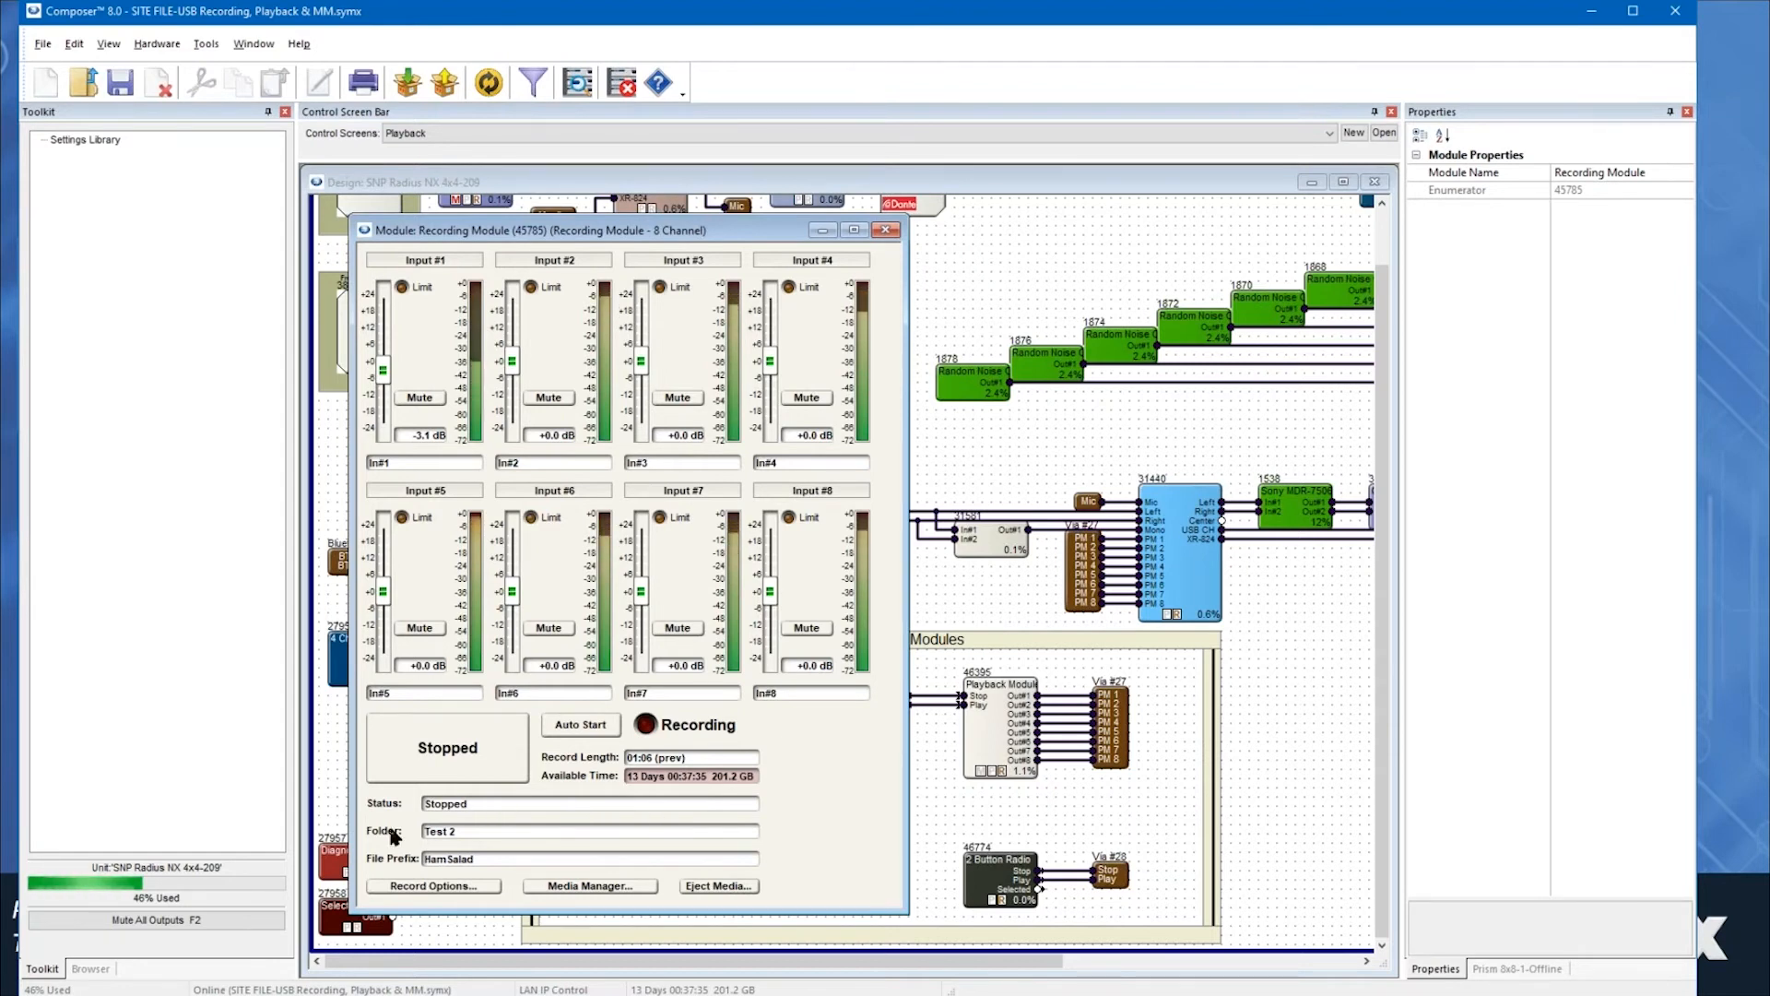
- Check the Recording Module's status, folder and file prefix fields, and select the folder name
{"action": "left_click", "coordinate": [452, 805]}
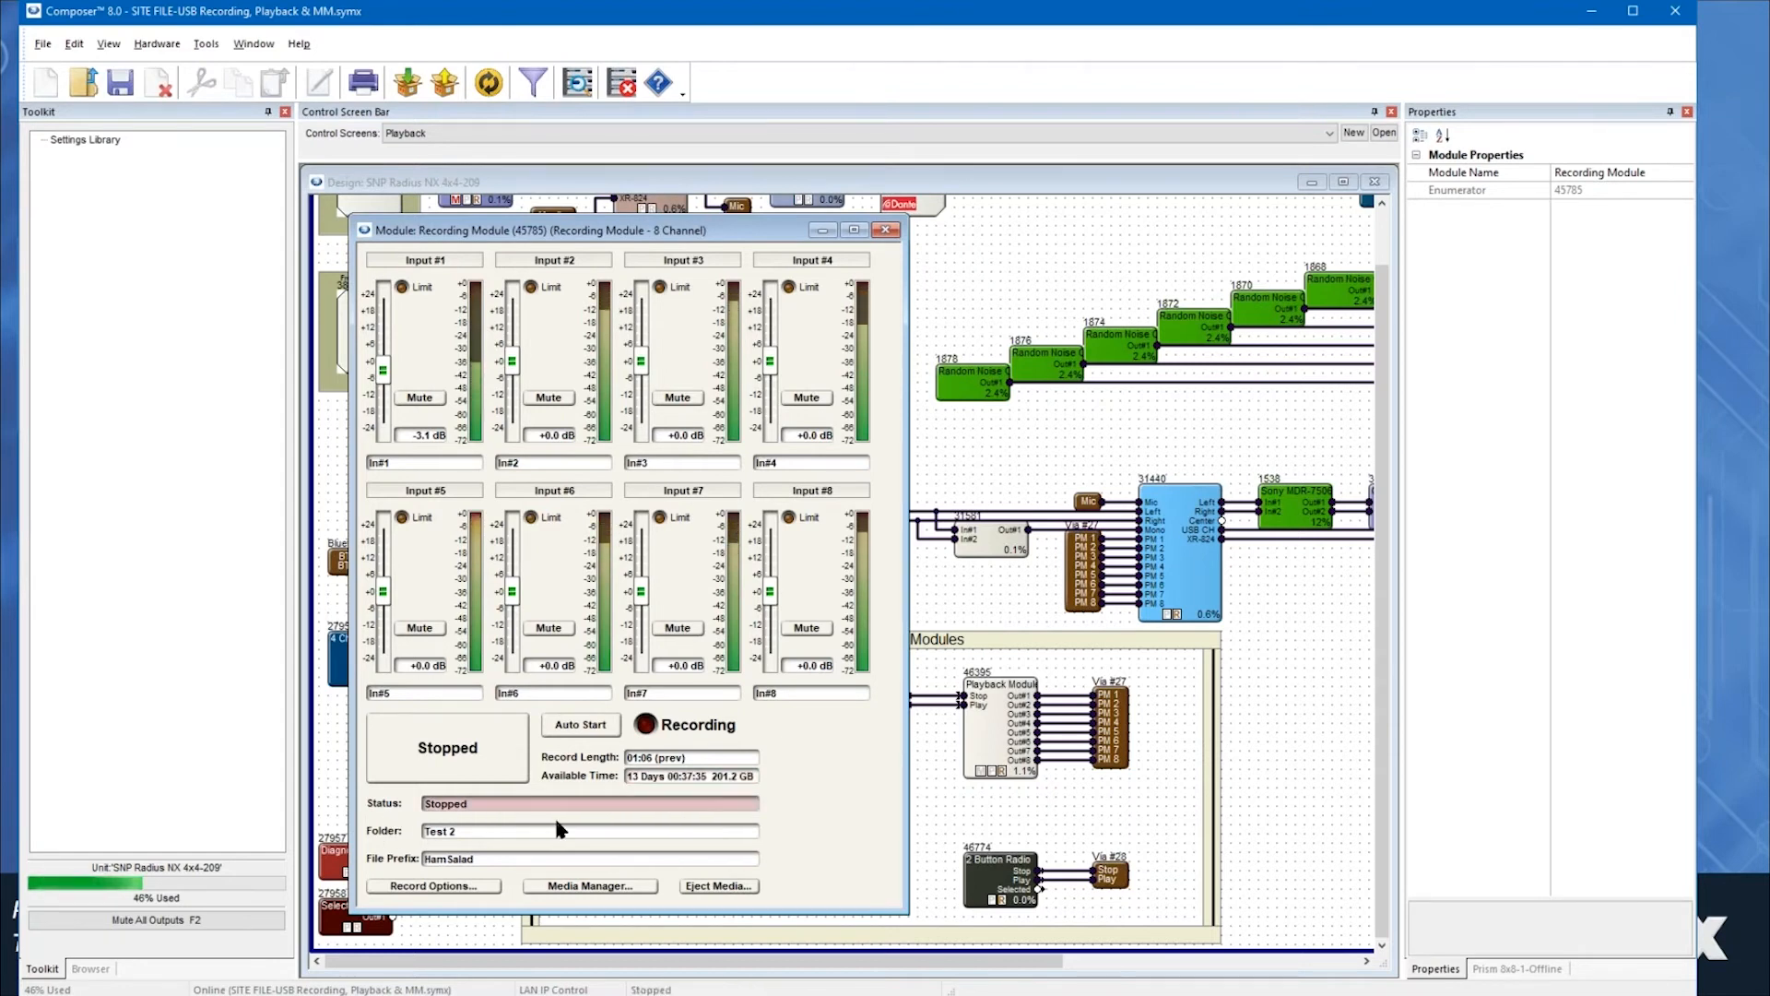
{"action": "left_click", "coordinate": [459, 833]}
{"action": "left_click", "coordinate": [463, 861]}
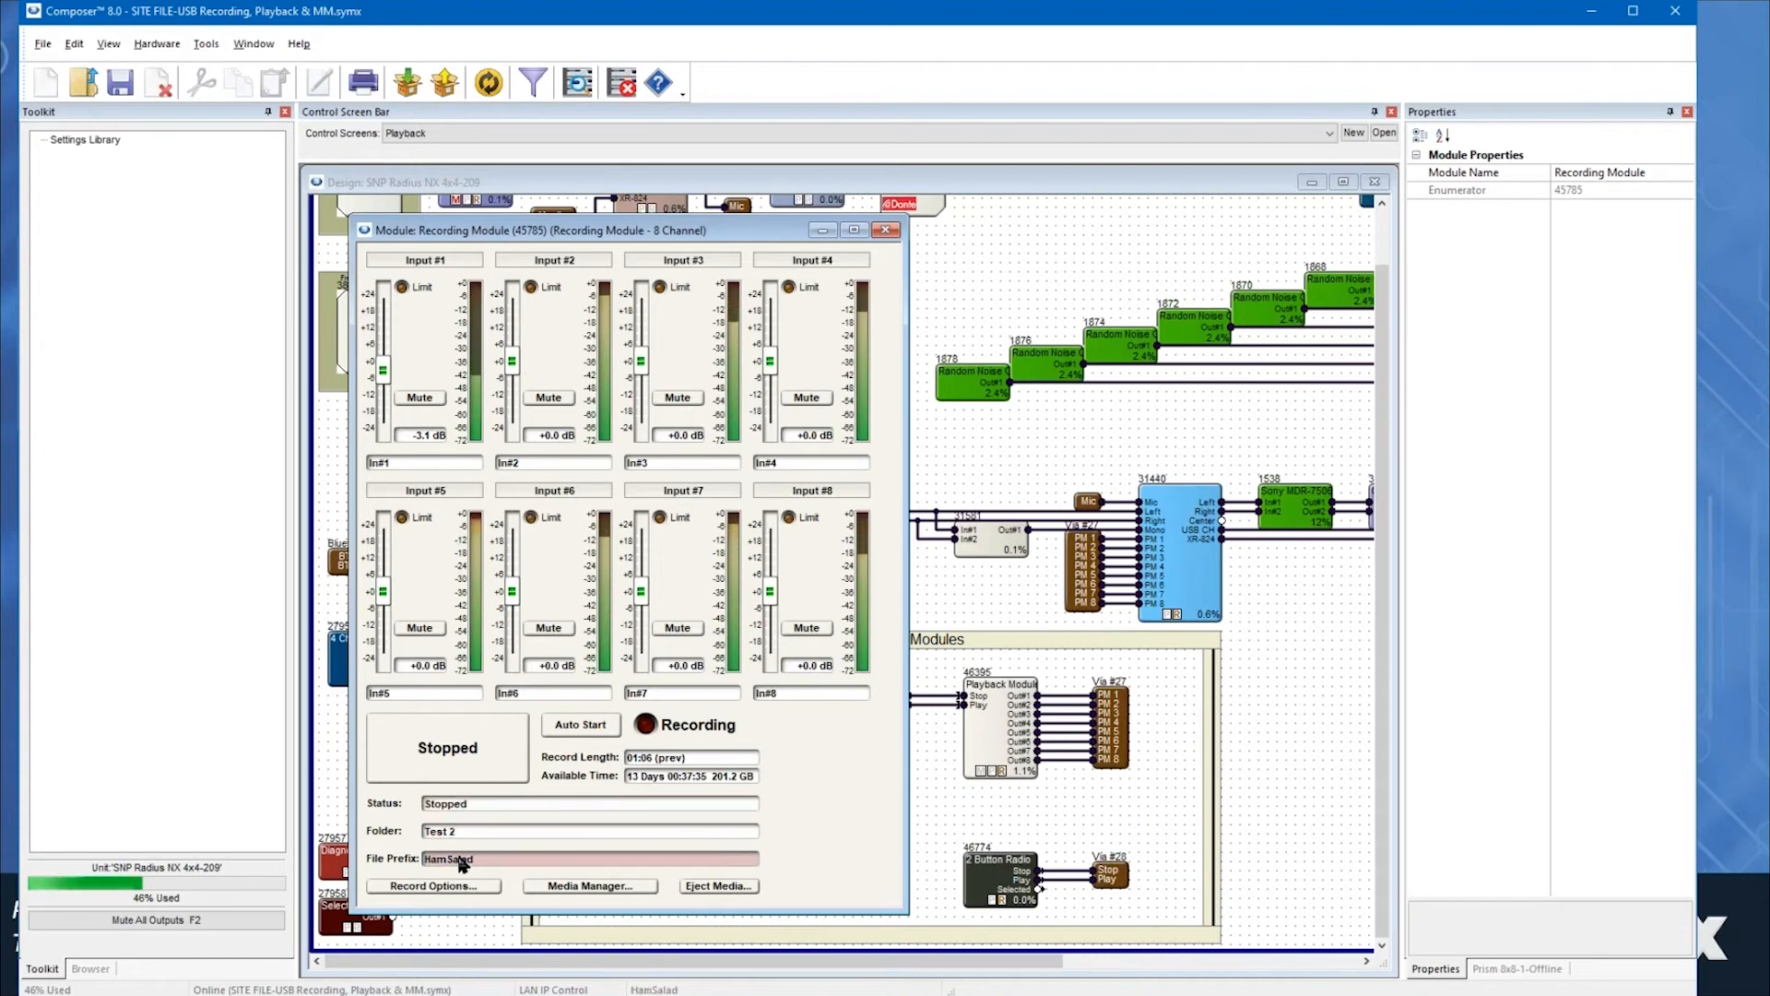
{"action": "left_click", "coordinate": [471, 805]}
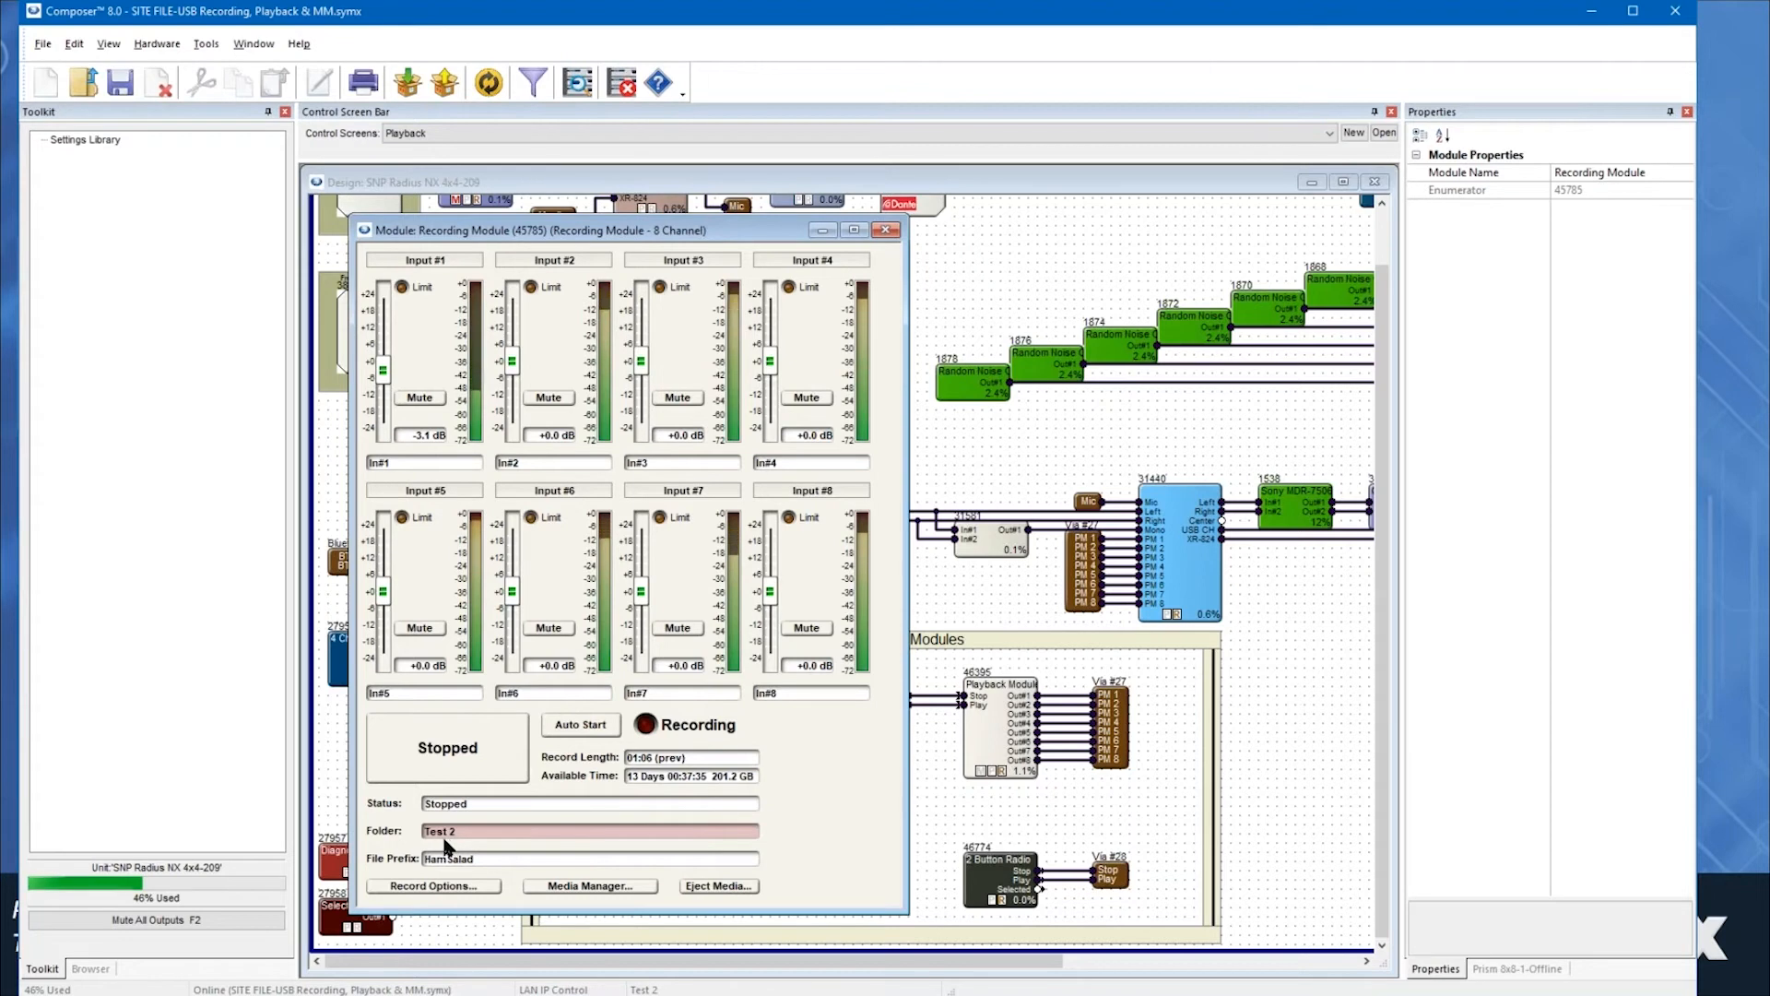
{"action": "left_click_drag", "start_coordinate": [445, 837], "coordinate": [651, 855]}
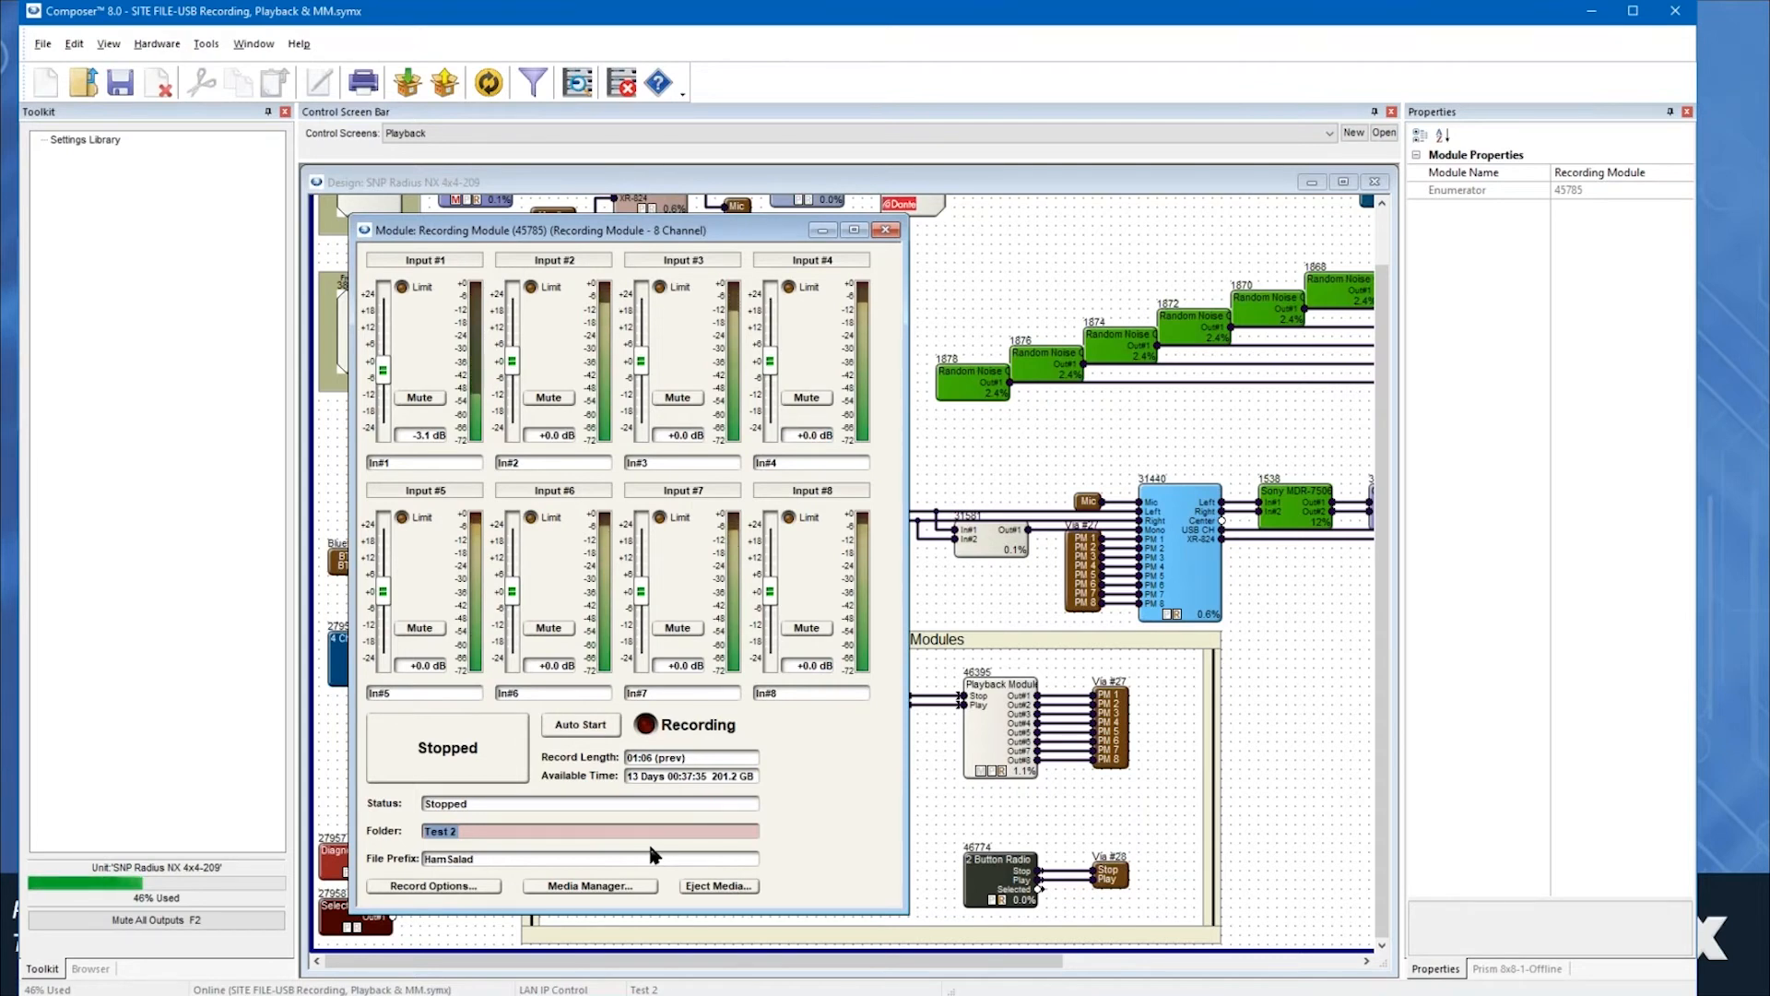
- Toggle the Recording Module's Auto Start option on and back off, and lower the Input #5 level to -9.8 dB
{"action": "left_click", "coordinate": [488, 860]}
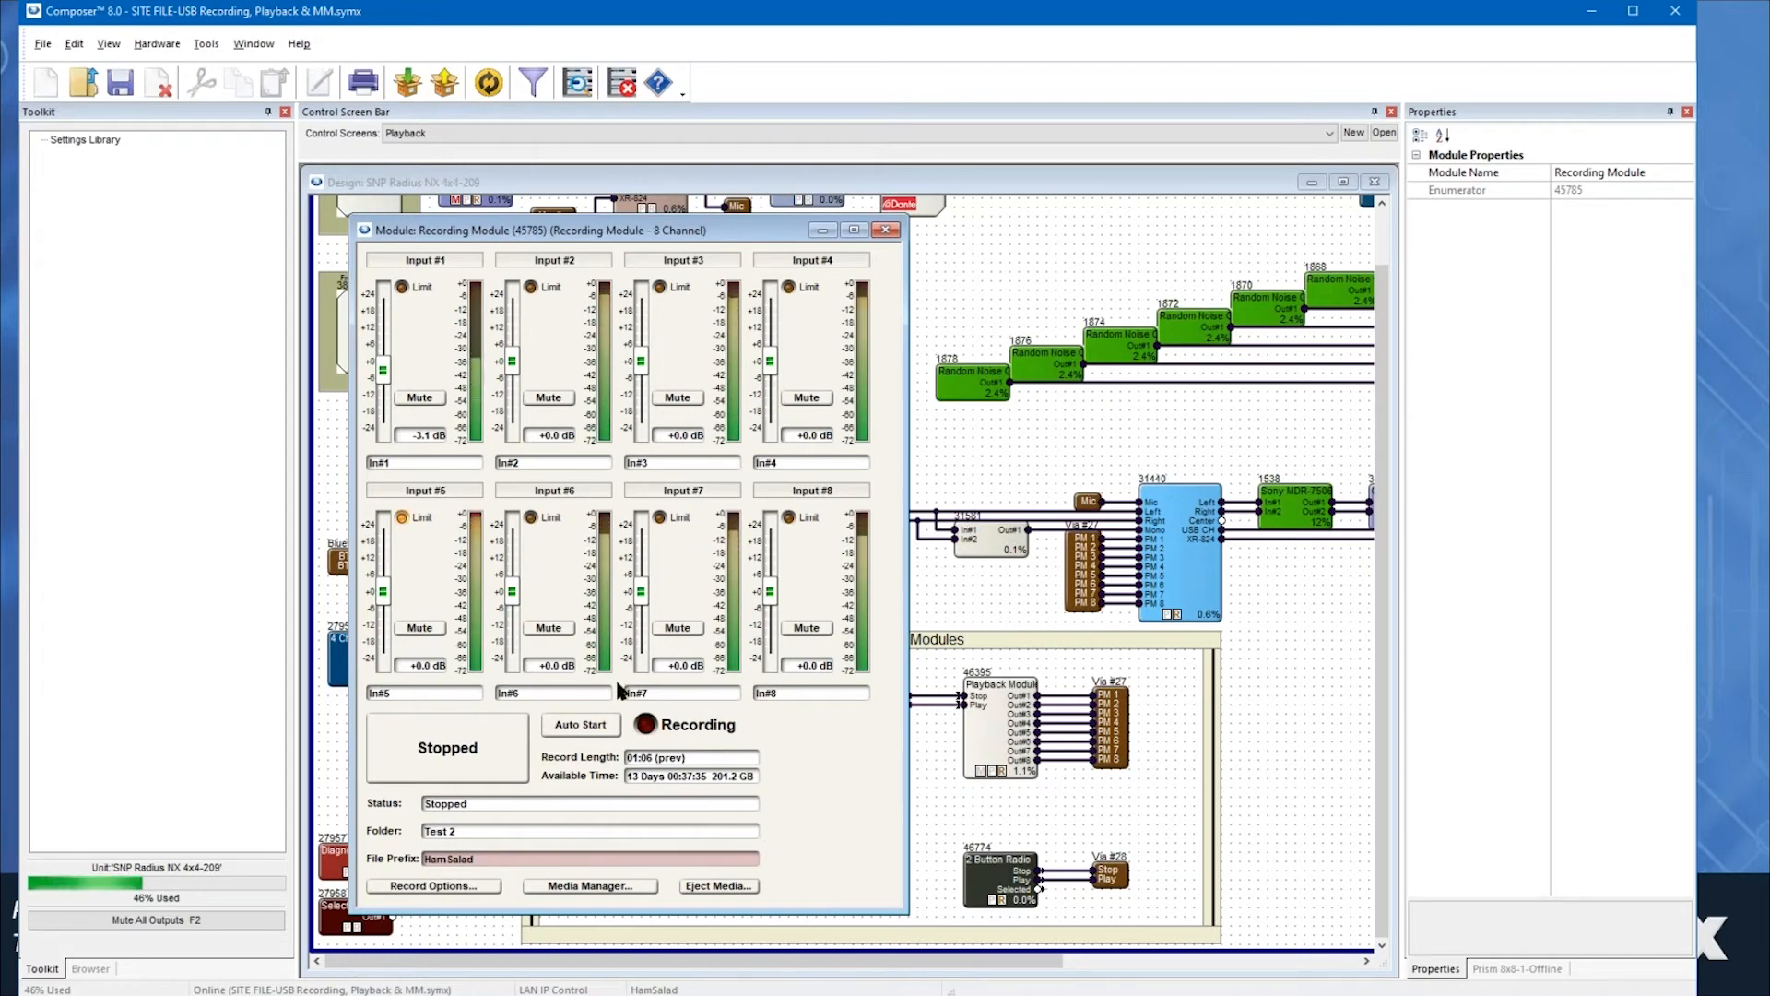
{"action": "left_click", "coordinate": [581, 728]}
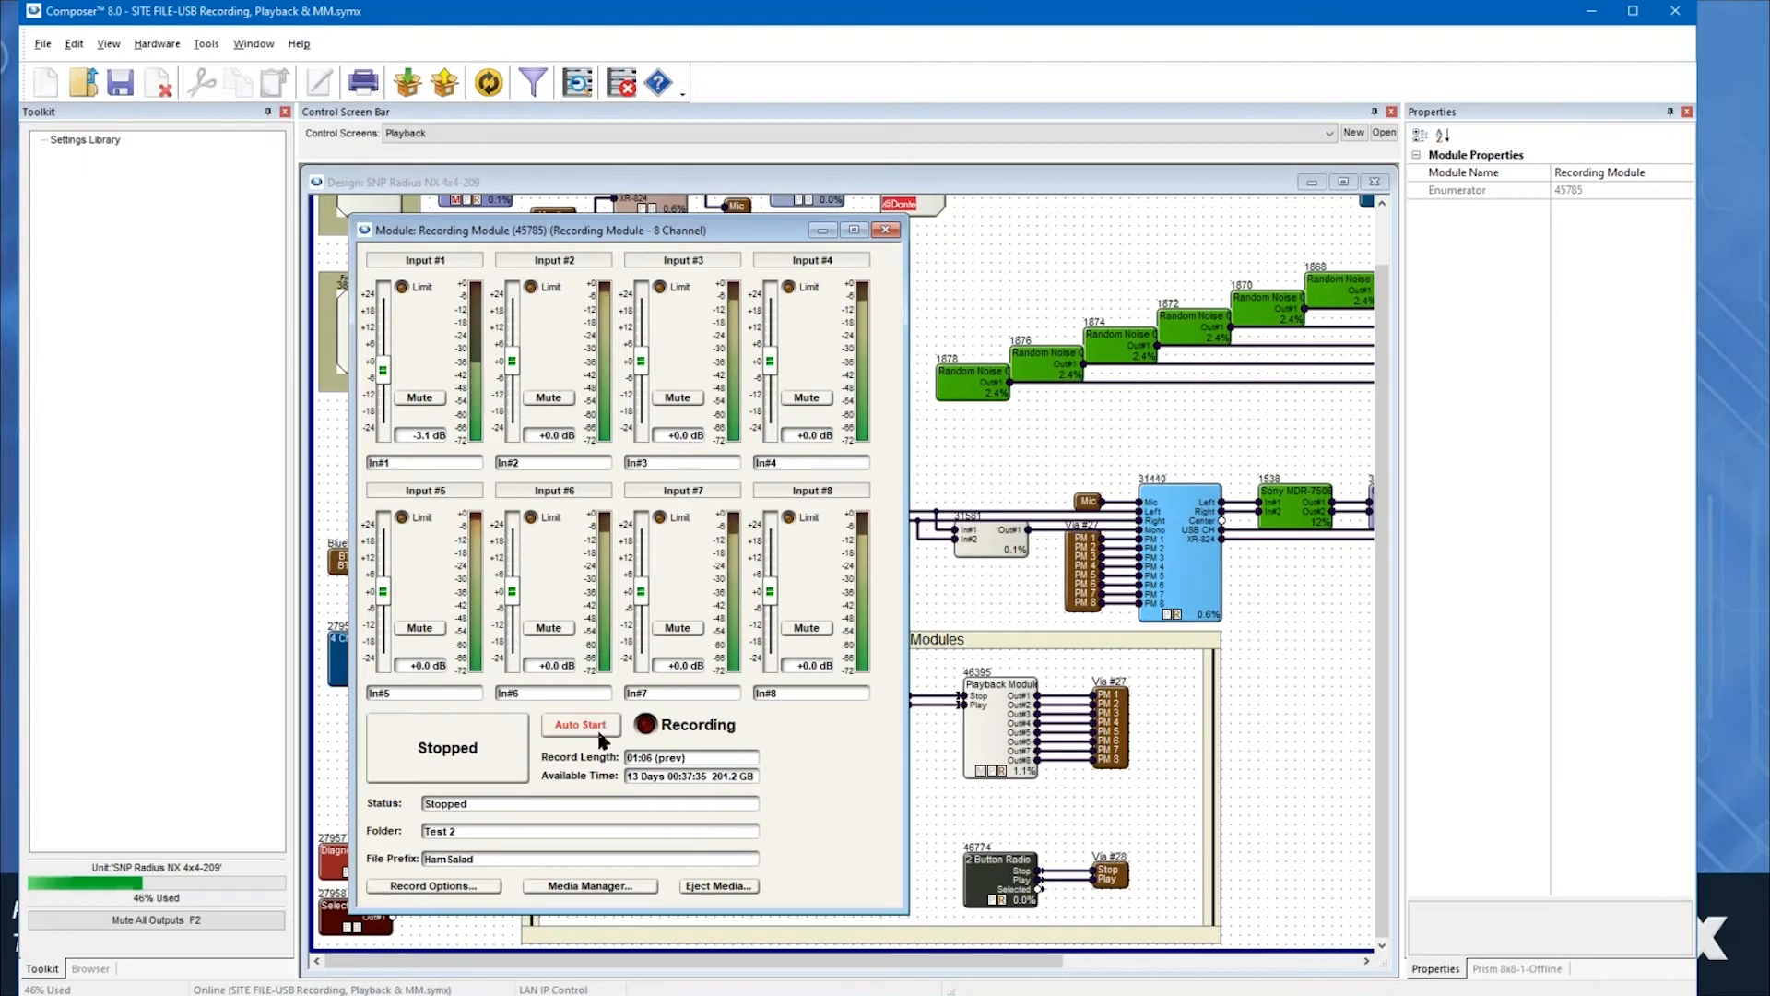
{"action": "left_click_drag", "start_coordinate": [383, 591], "coordinate": [376, 610]}
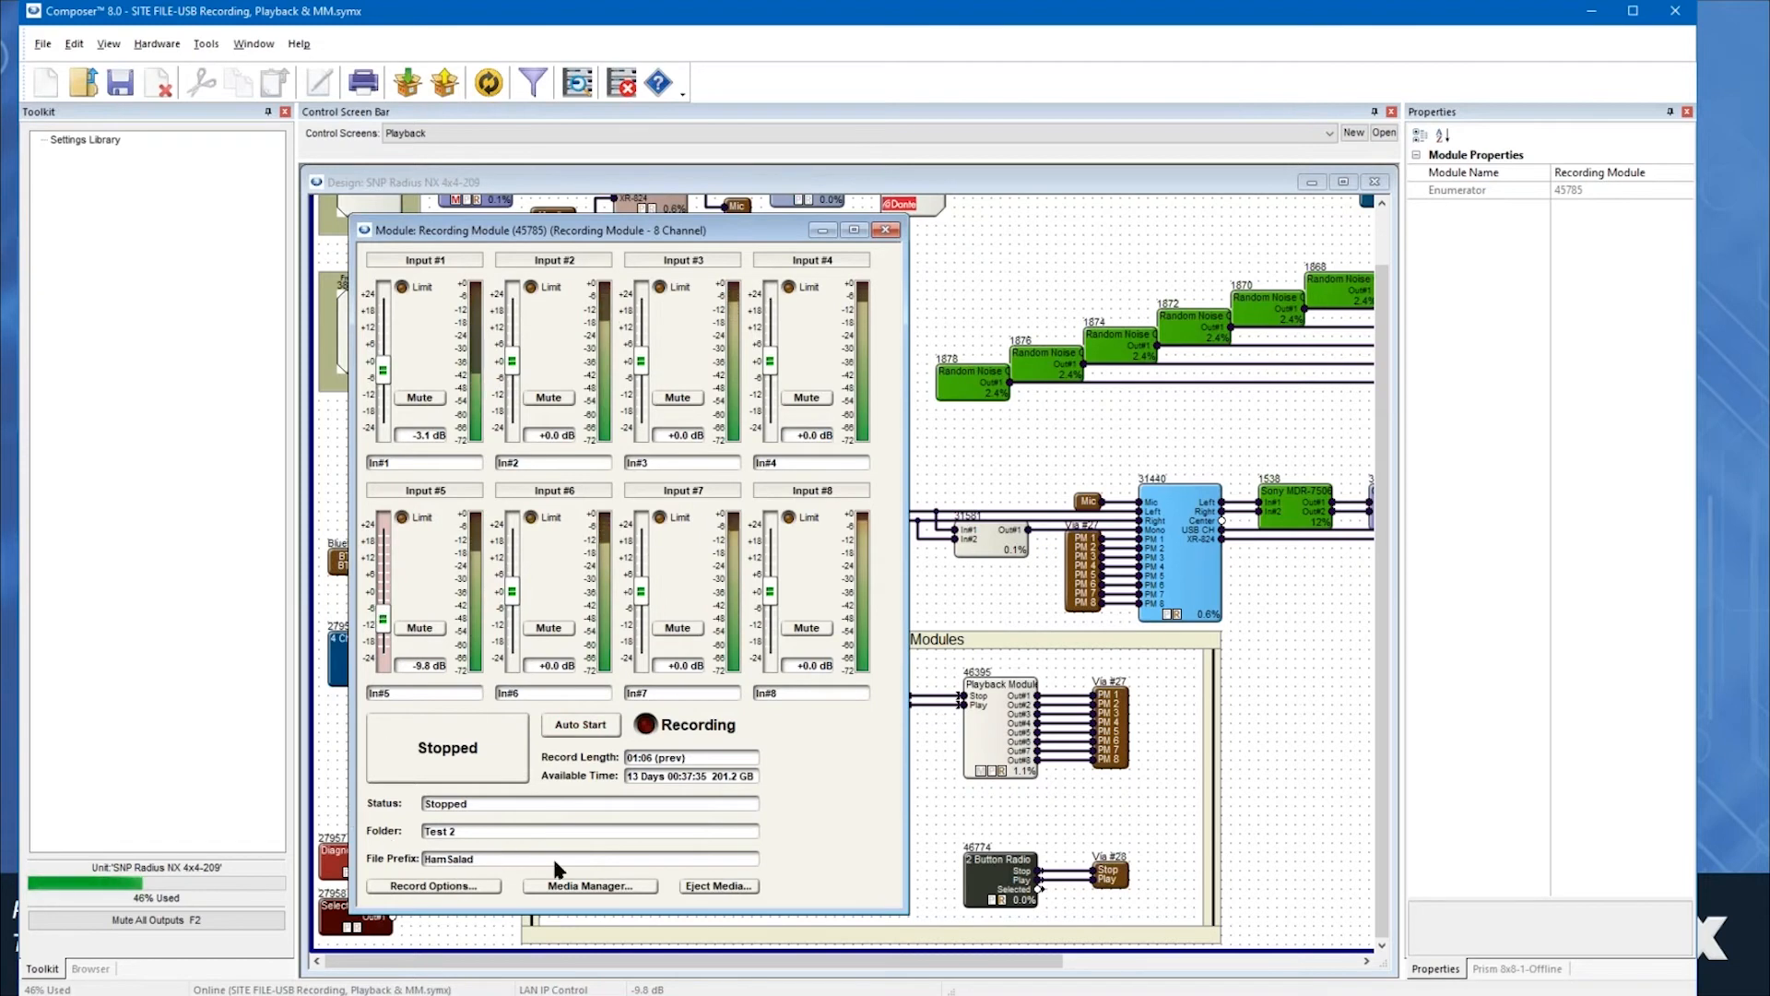
{"action": "left_click", "coordinate": [783, 870]}
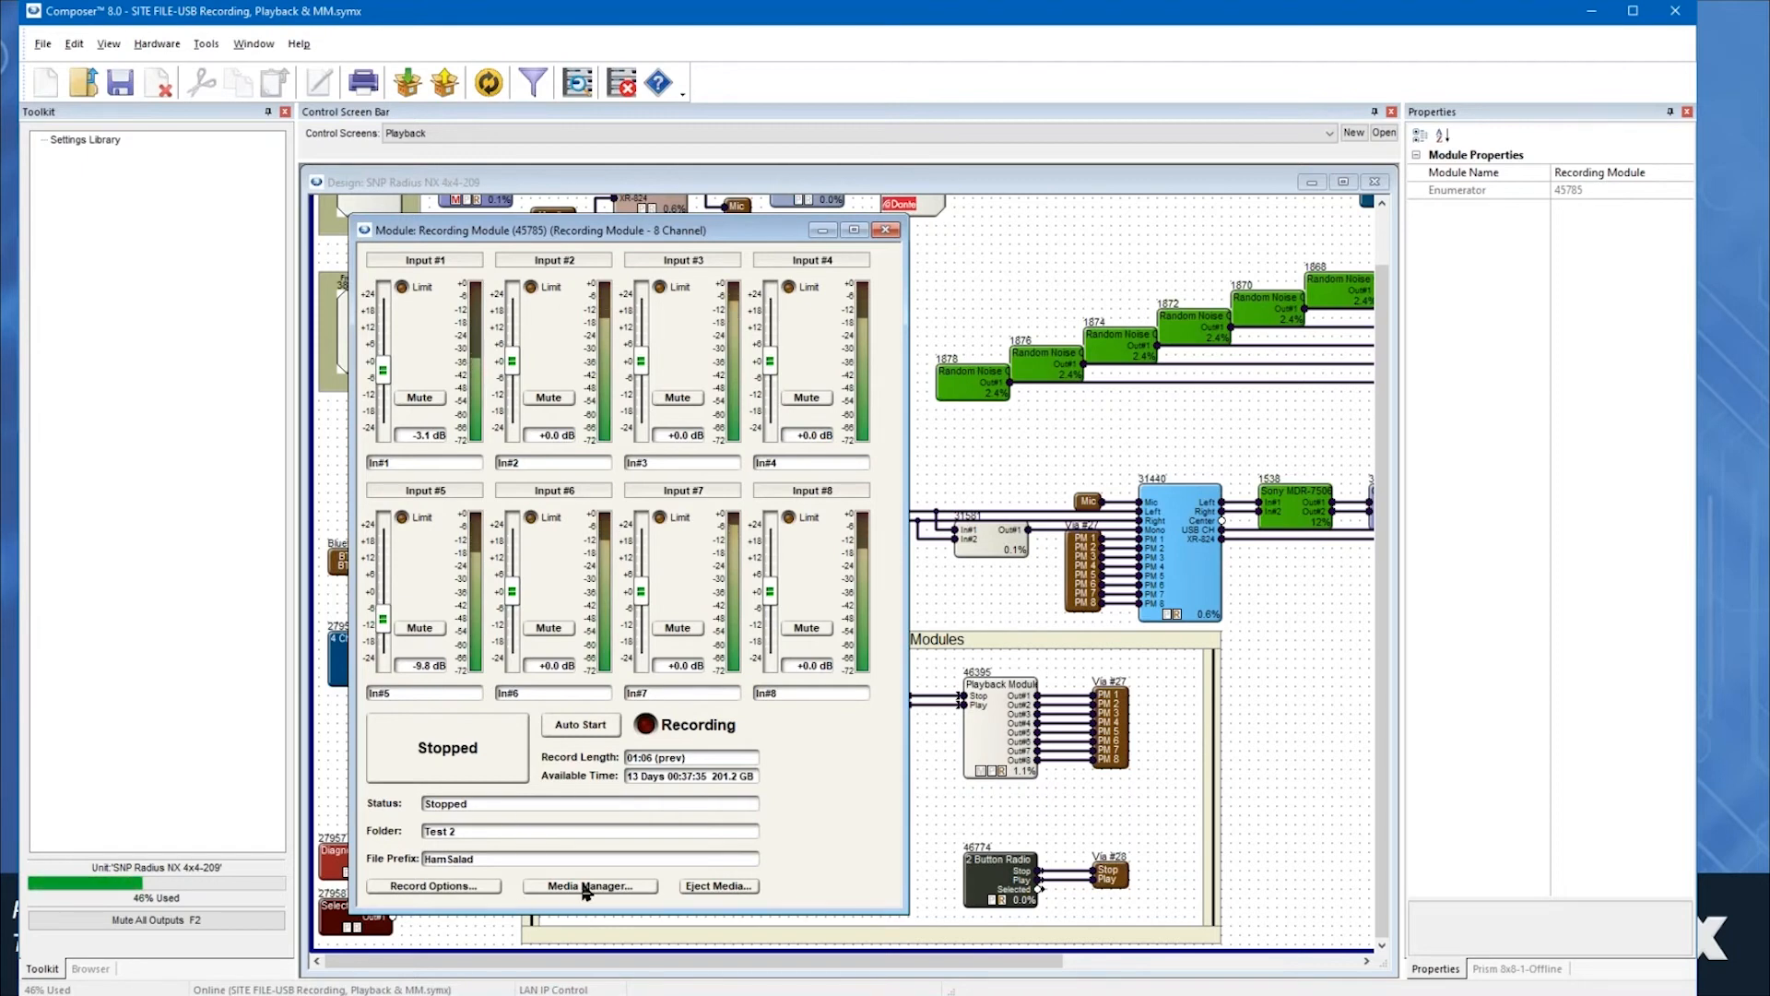
- Open the Record Options beside the module and try the WAV separate-file-per-channel format, returning to one multichannel file
{"action": "left_click", "coordinate": [424, 887]}
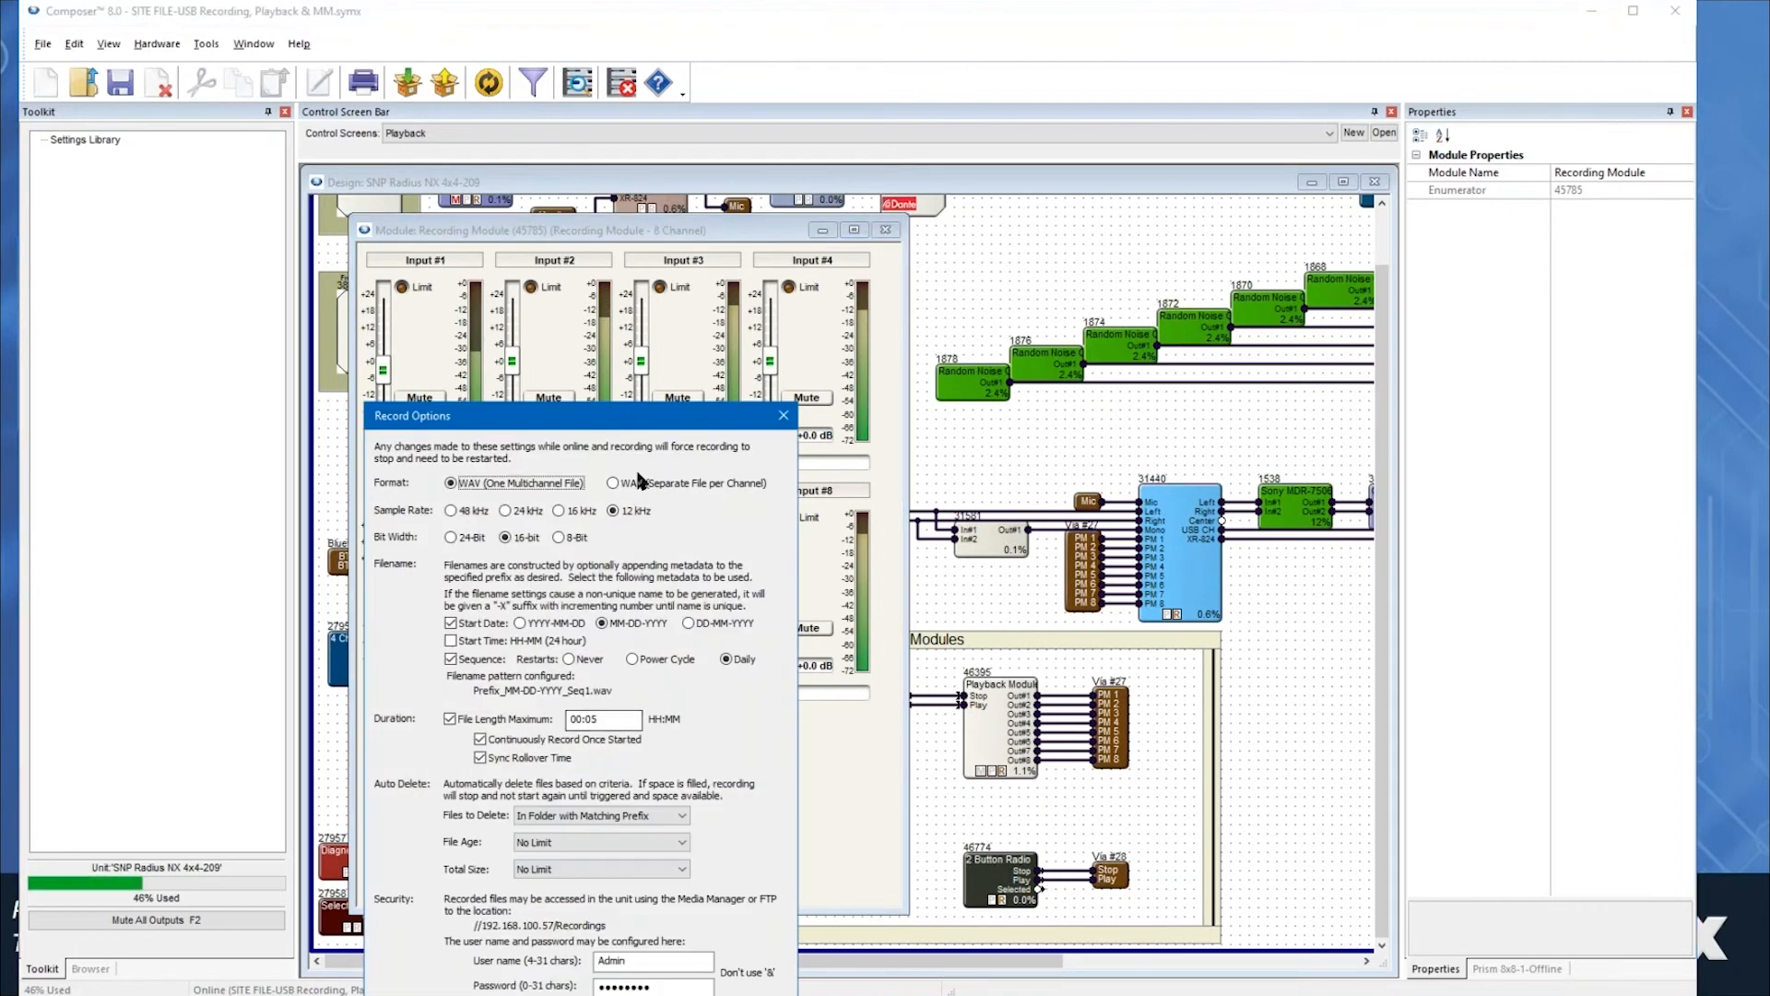
{"action": "left_click_drag", "start_coordinate": [676, 422], "coordinate": [674, 204]}
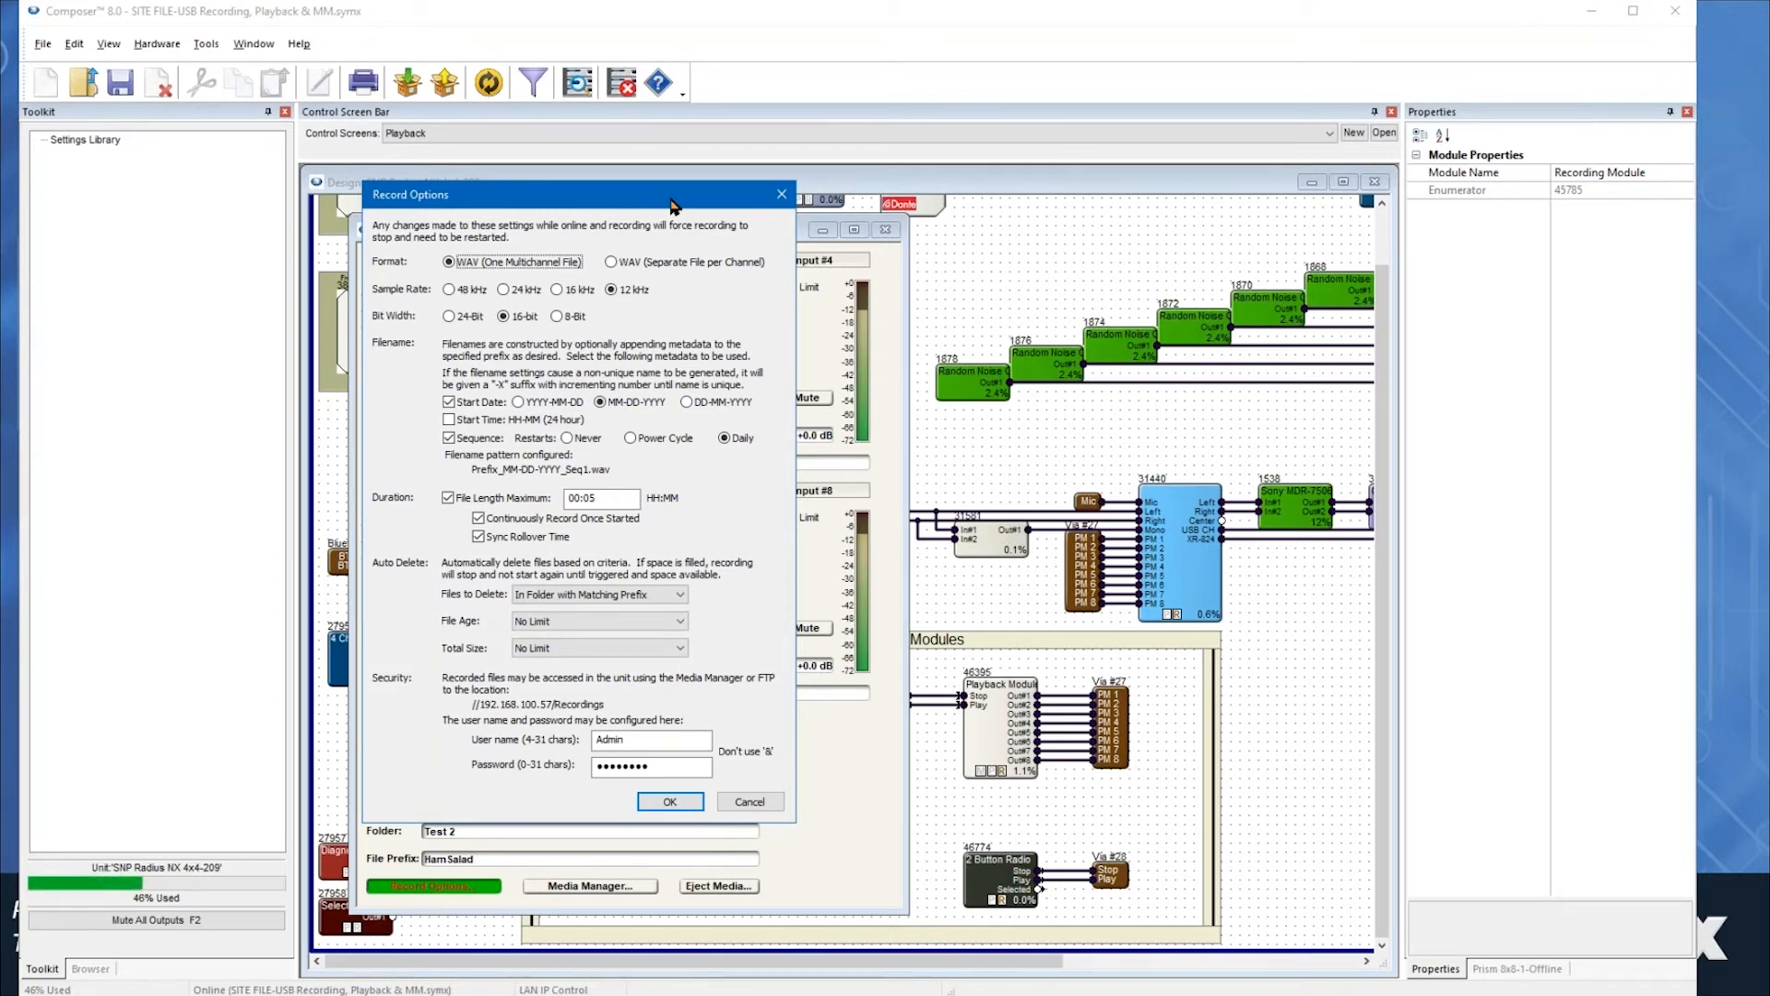
{"action": "left_click_drag", "start_coordinate": [718, 215], "coordinate": [1237, 242]}
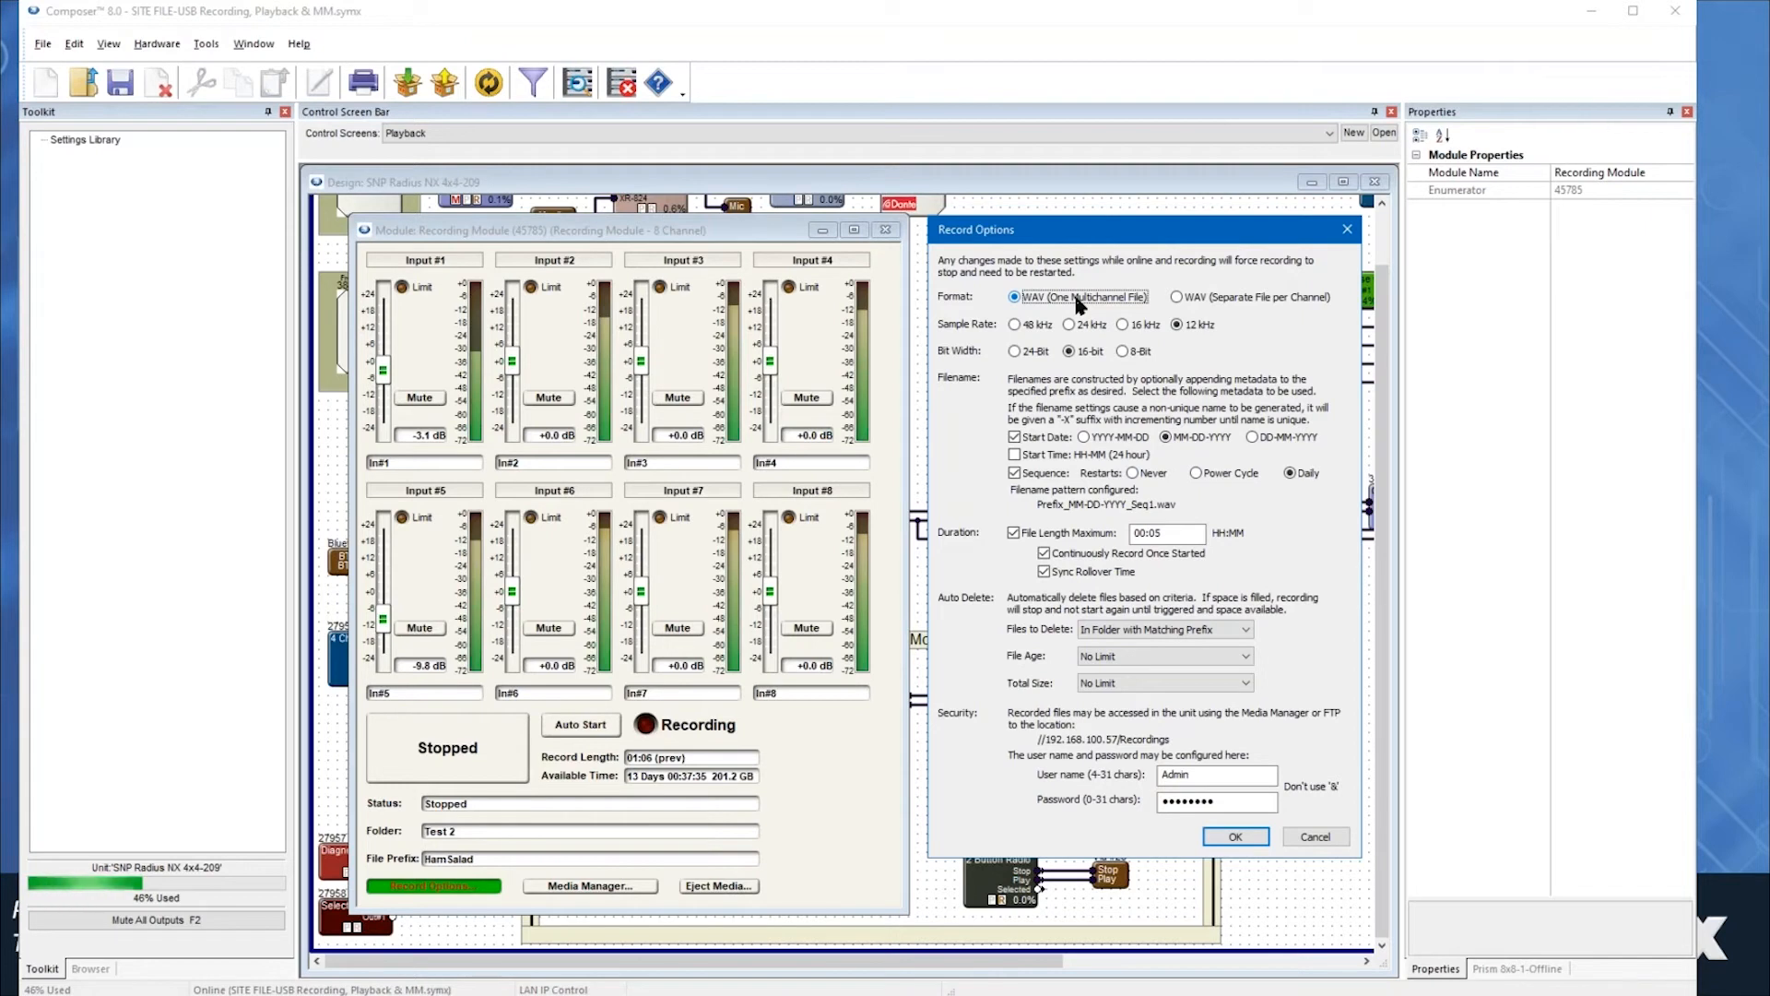
{"action": "left_click", "coordinate": [1171, 299]}
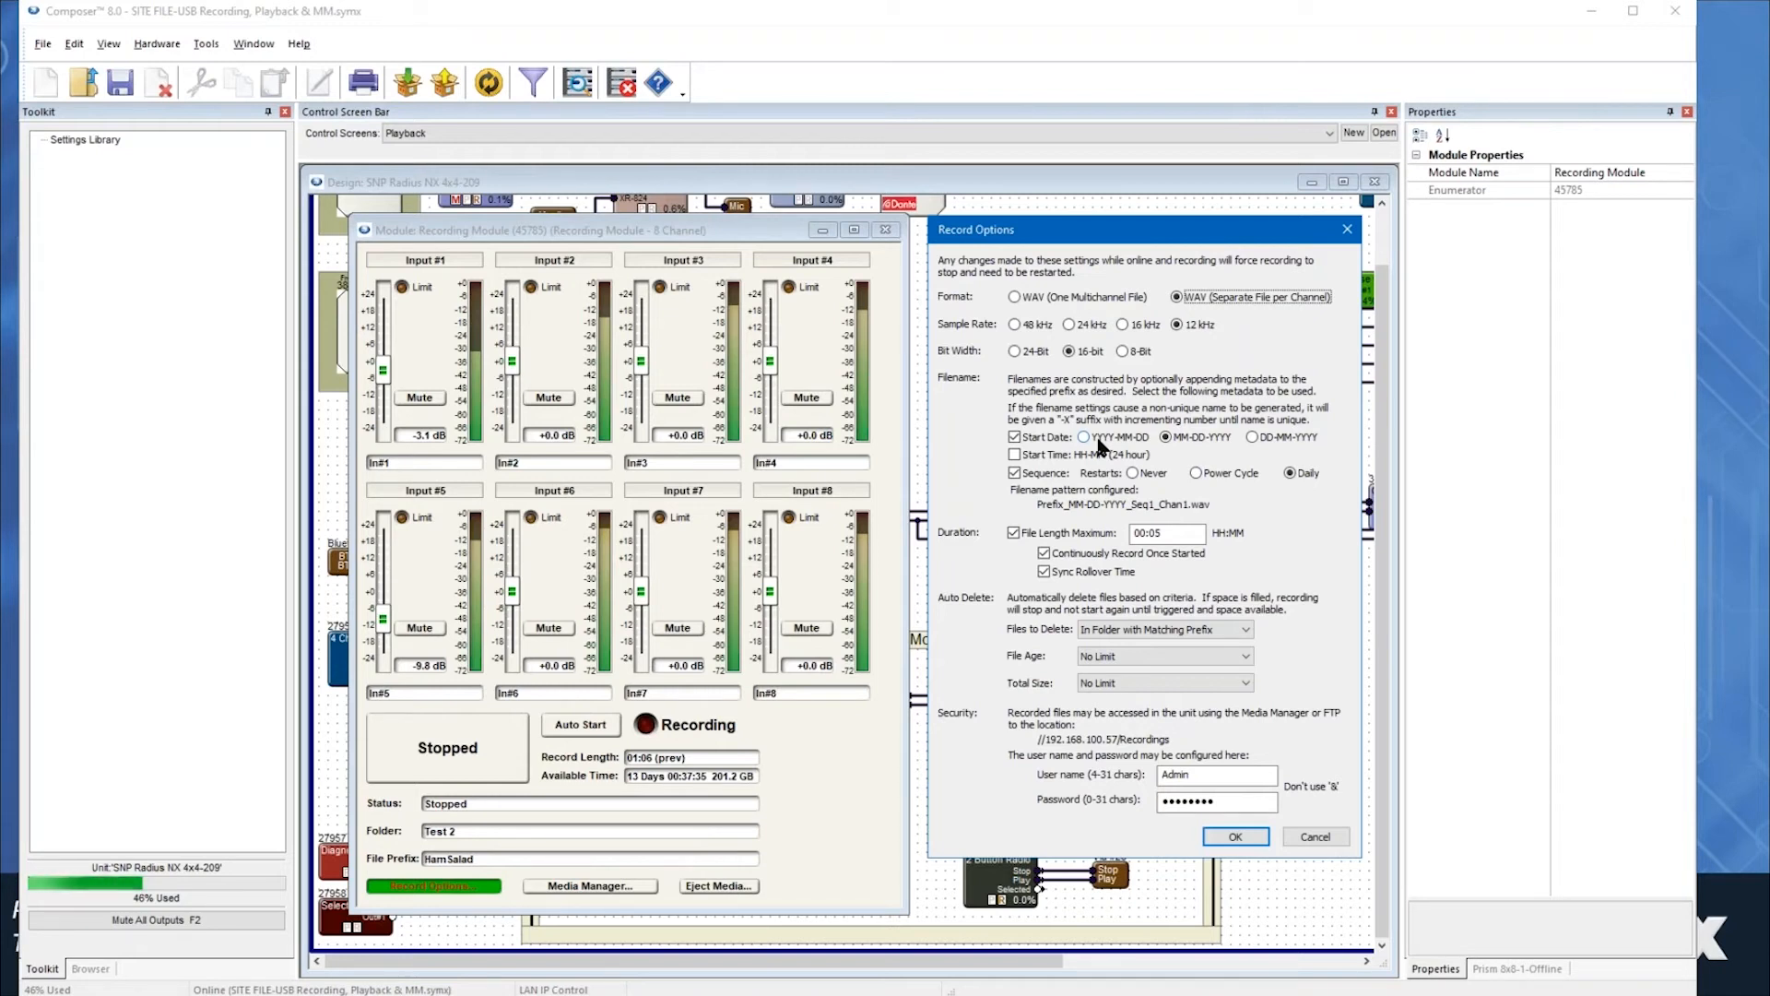
{"action": "left_click", "coordinate": [1015, 297]}
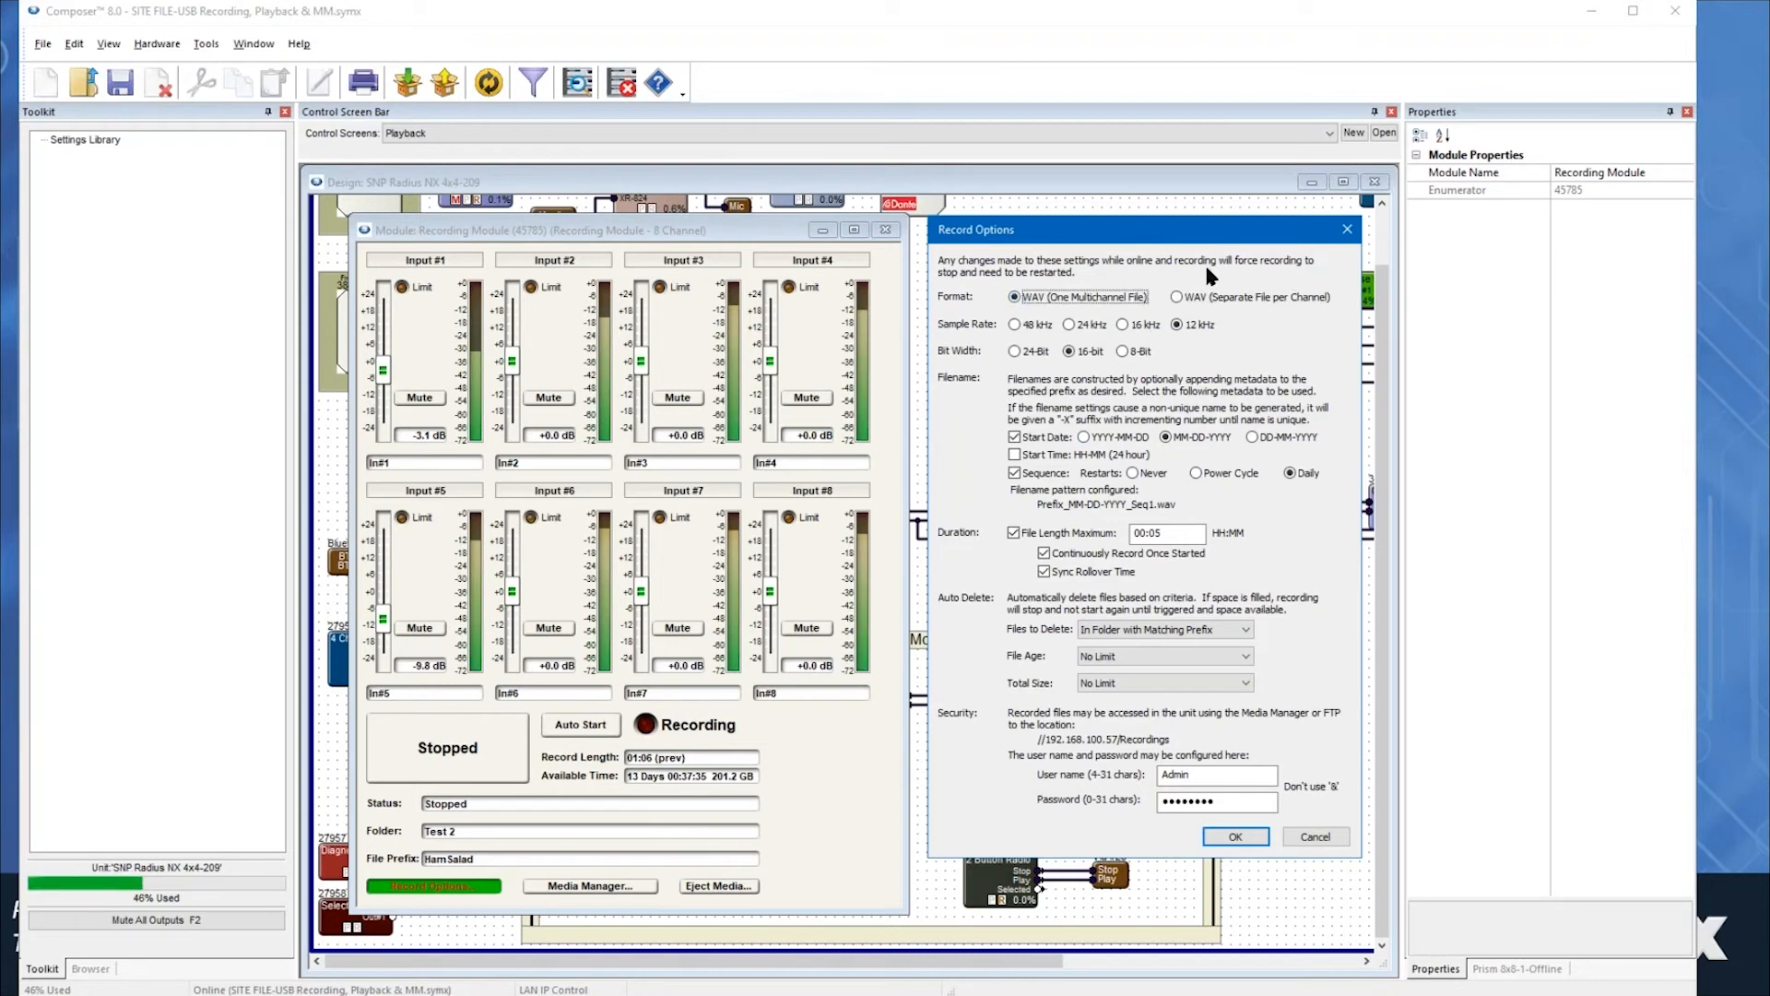
- Set the recording to 12 kHz sample rate and 8-Bit width, and accept the changed record options
{"action": "left_click", "coordinate": [1016, 323]}
{"action": "left_click", "coordinate": [1123, 355]}
{"action": "left_click", "coordinate": [1252, 833]}
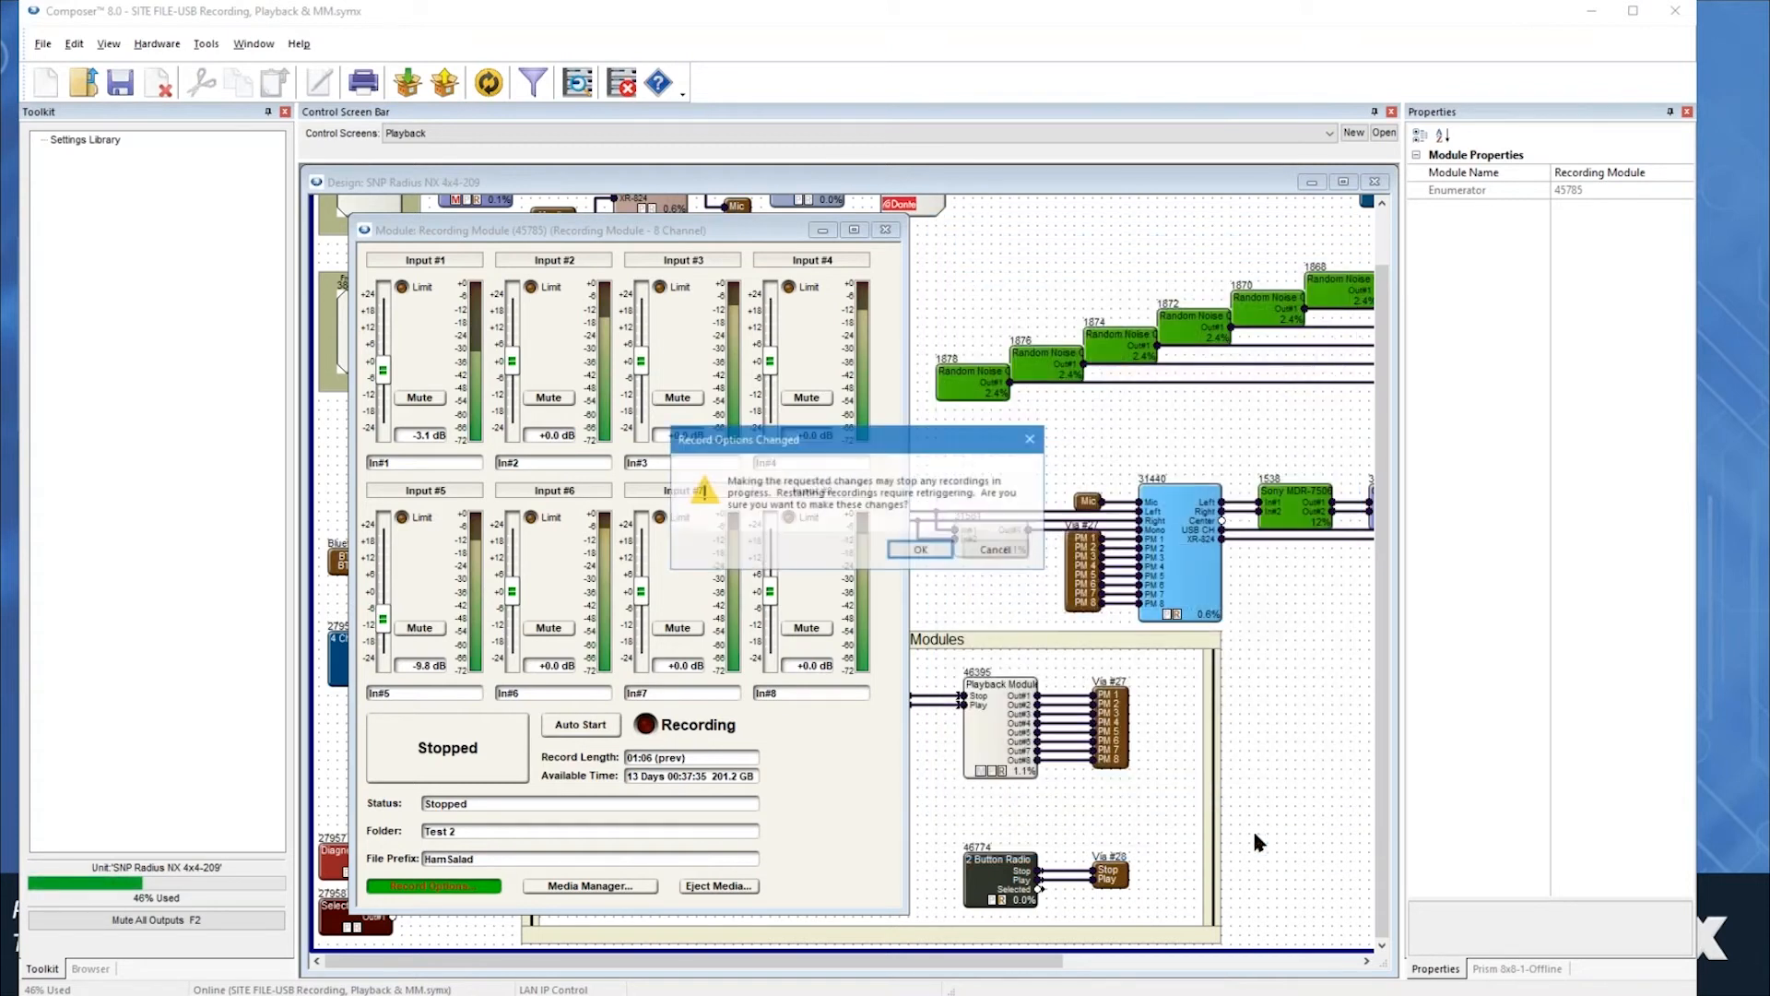
{"action": "left_click", "coordinate": [934, 550]}
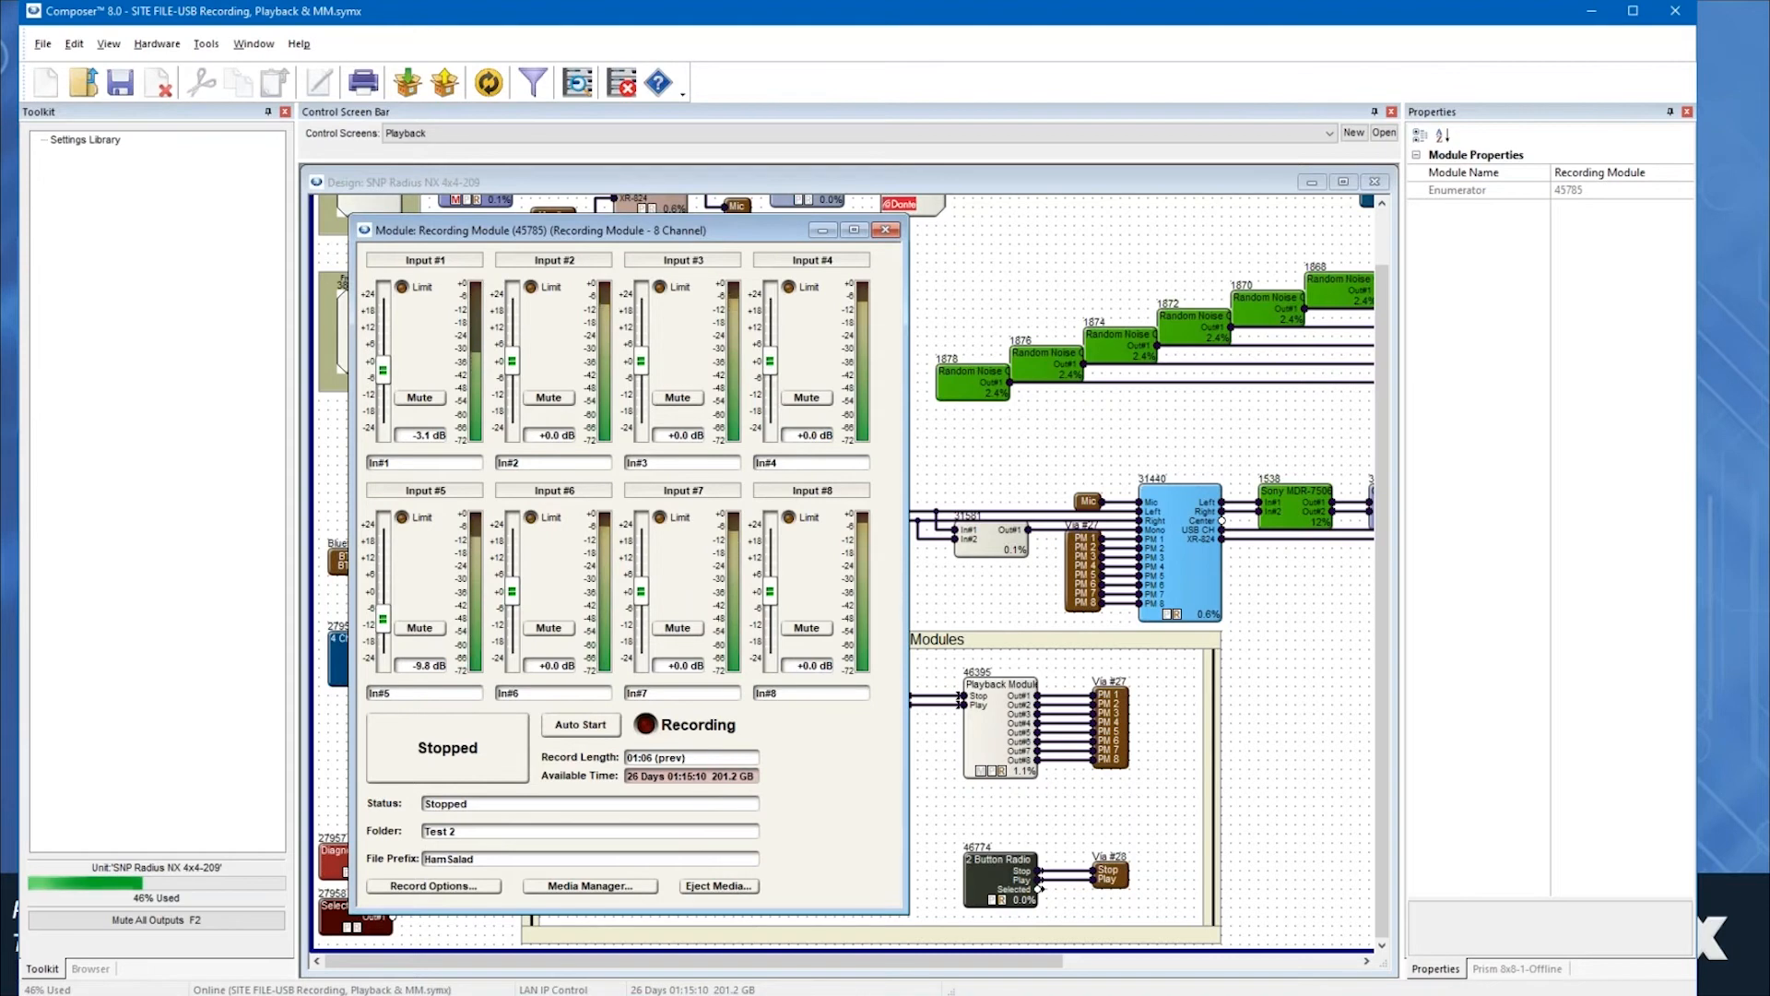
- Set the recording's sample rate to 48 kHz and its bit width to 24-Bit, and accept the changed record options
{"action": "left_click", "coordinate": [433, 885]}
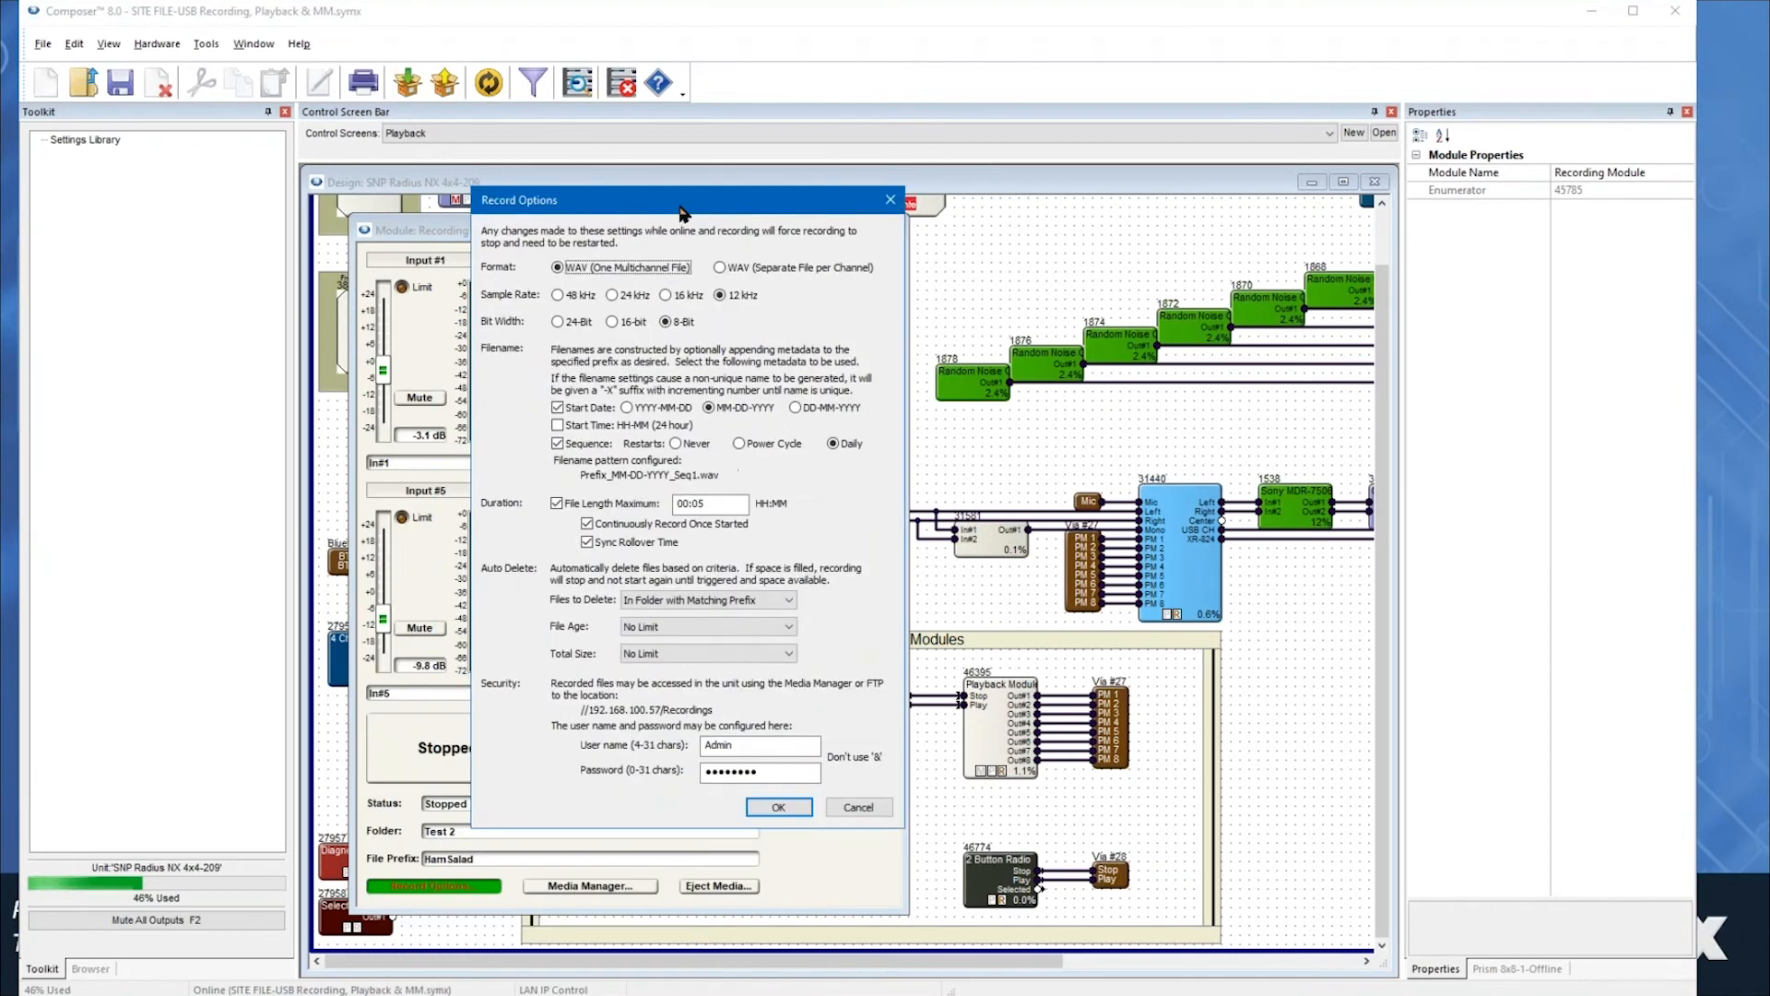
{"action": "left_click", "coordinate": [558, 293]}
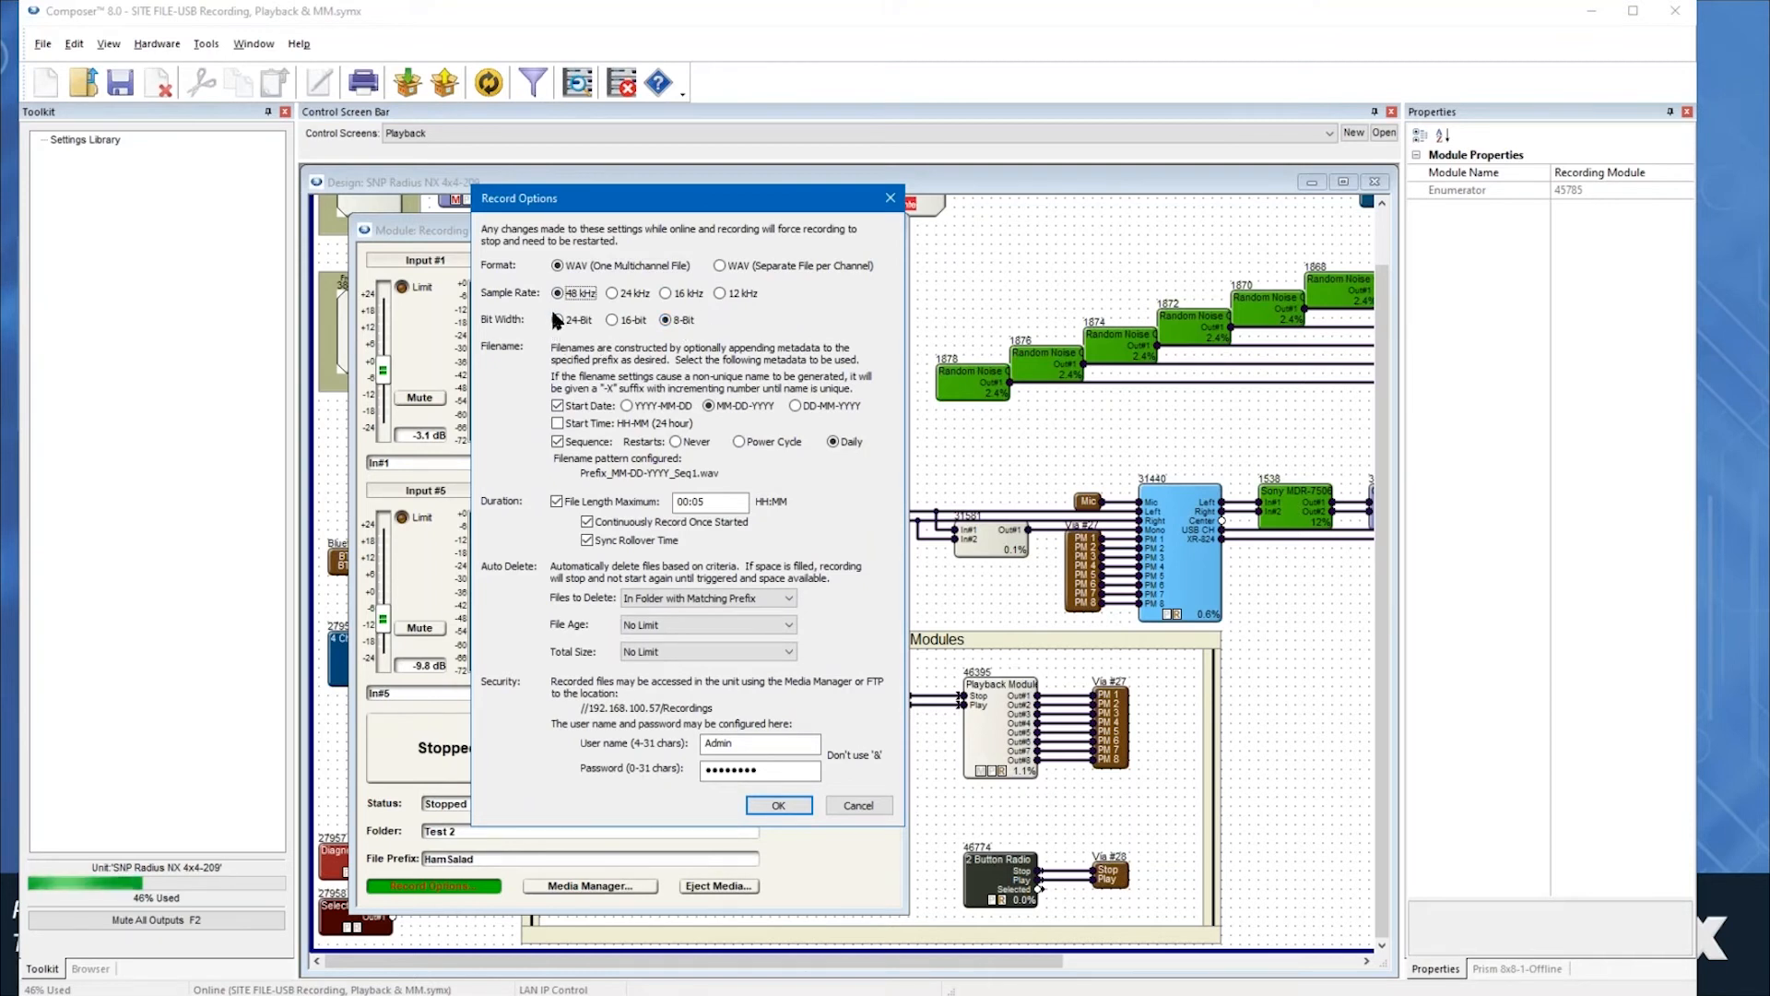
{"action": "key", "text": "Return"}
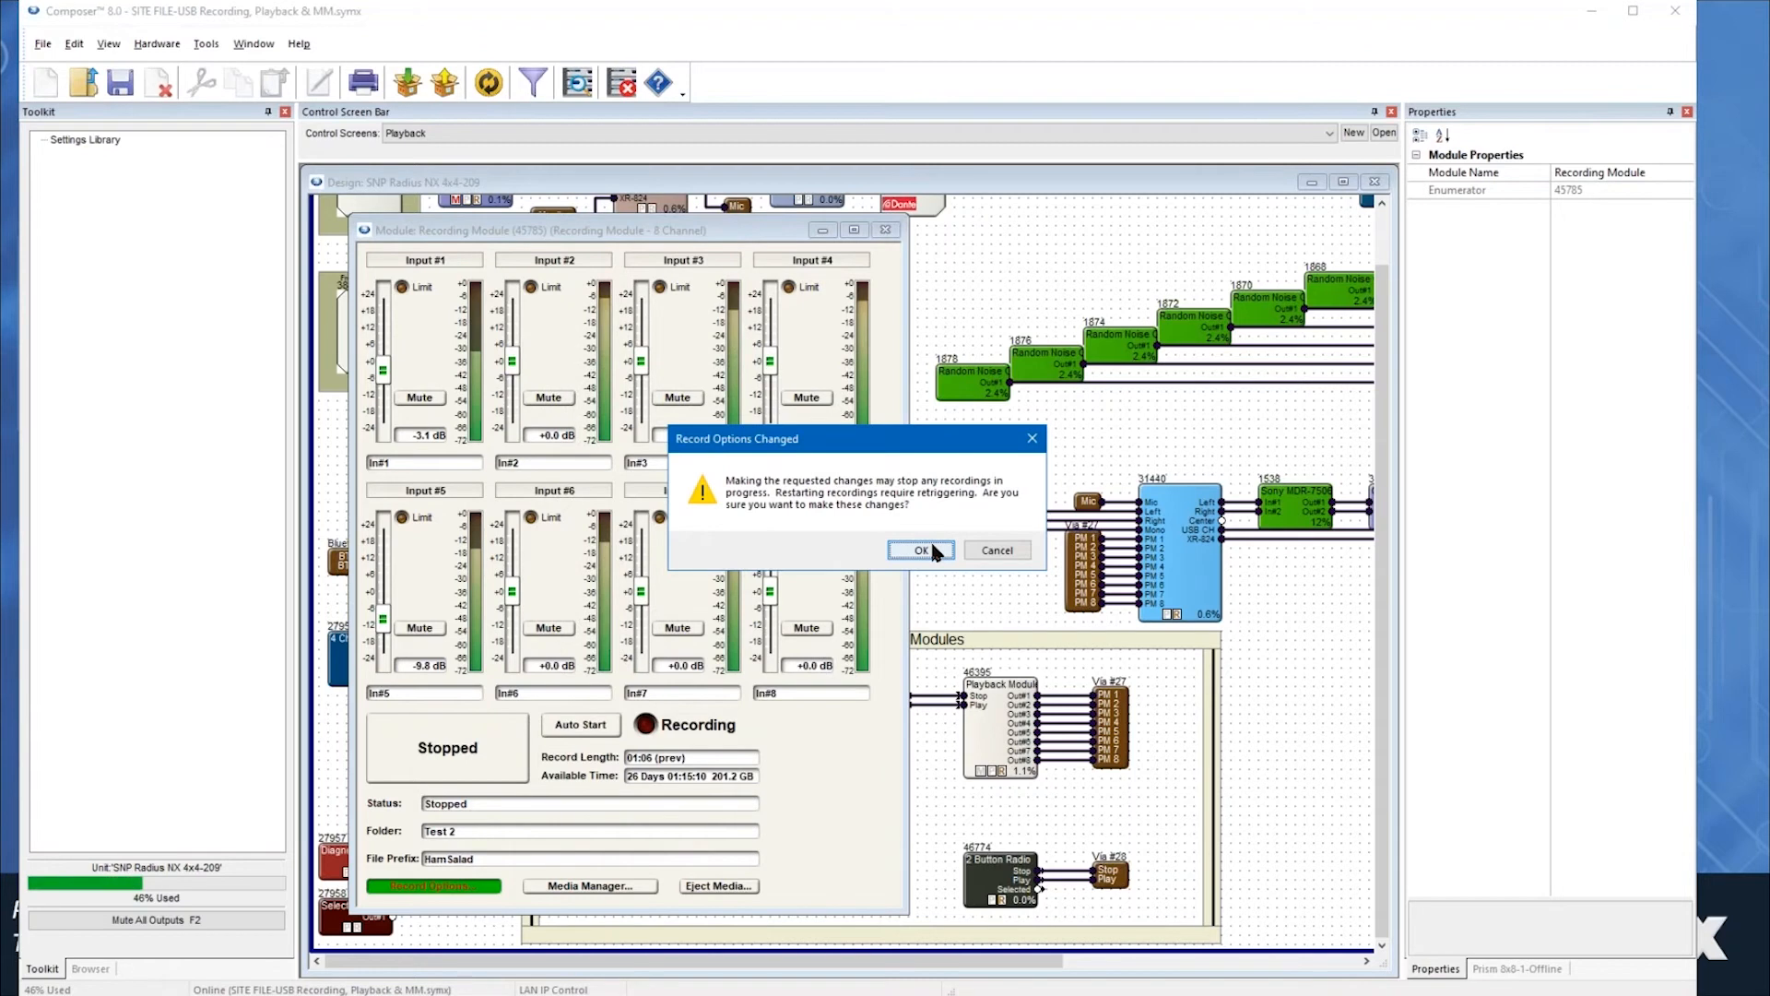
{"action": "left_click", "coordinate": [922, 550]}
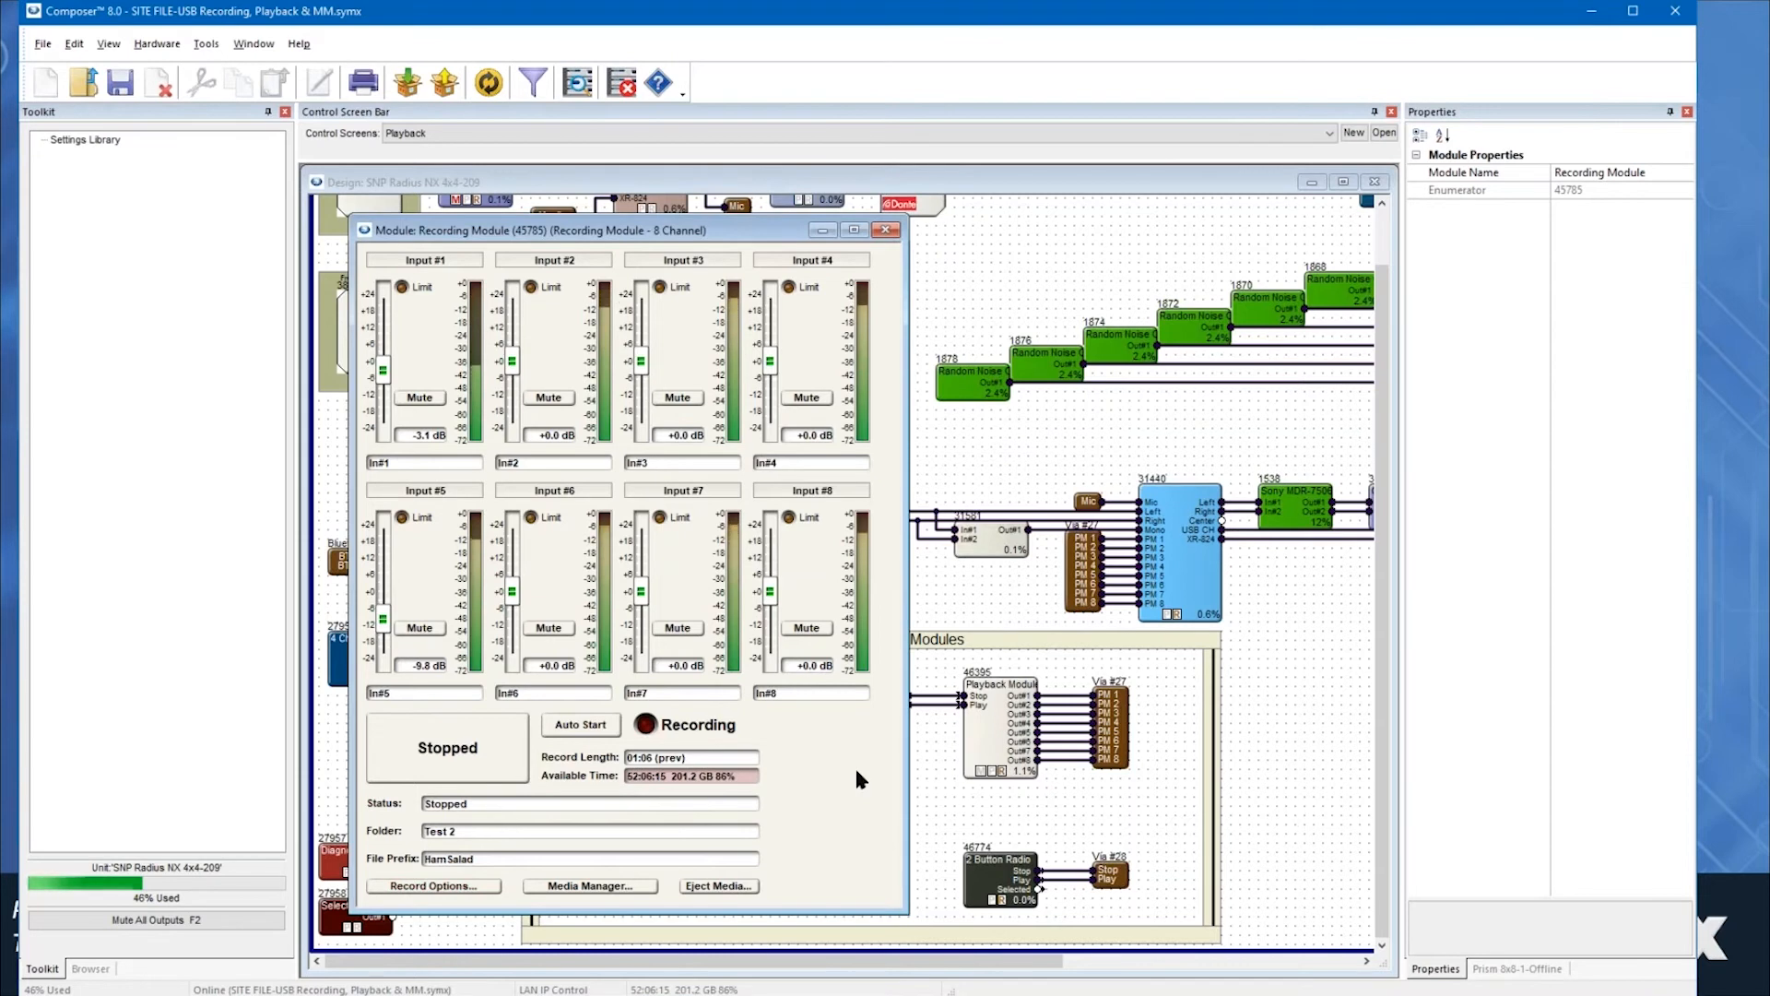
- Reopen the Record Options, add the start time to the recording filenames and set the start date format to DD-MM-YYYY
{"action": "left_click_drag", "start_coordinate": [564, 429], "coordinate": [580, 211]}
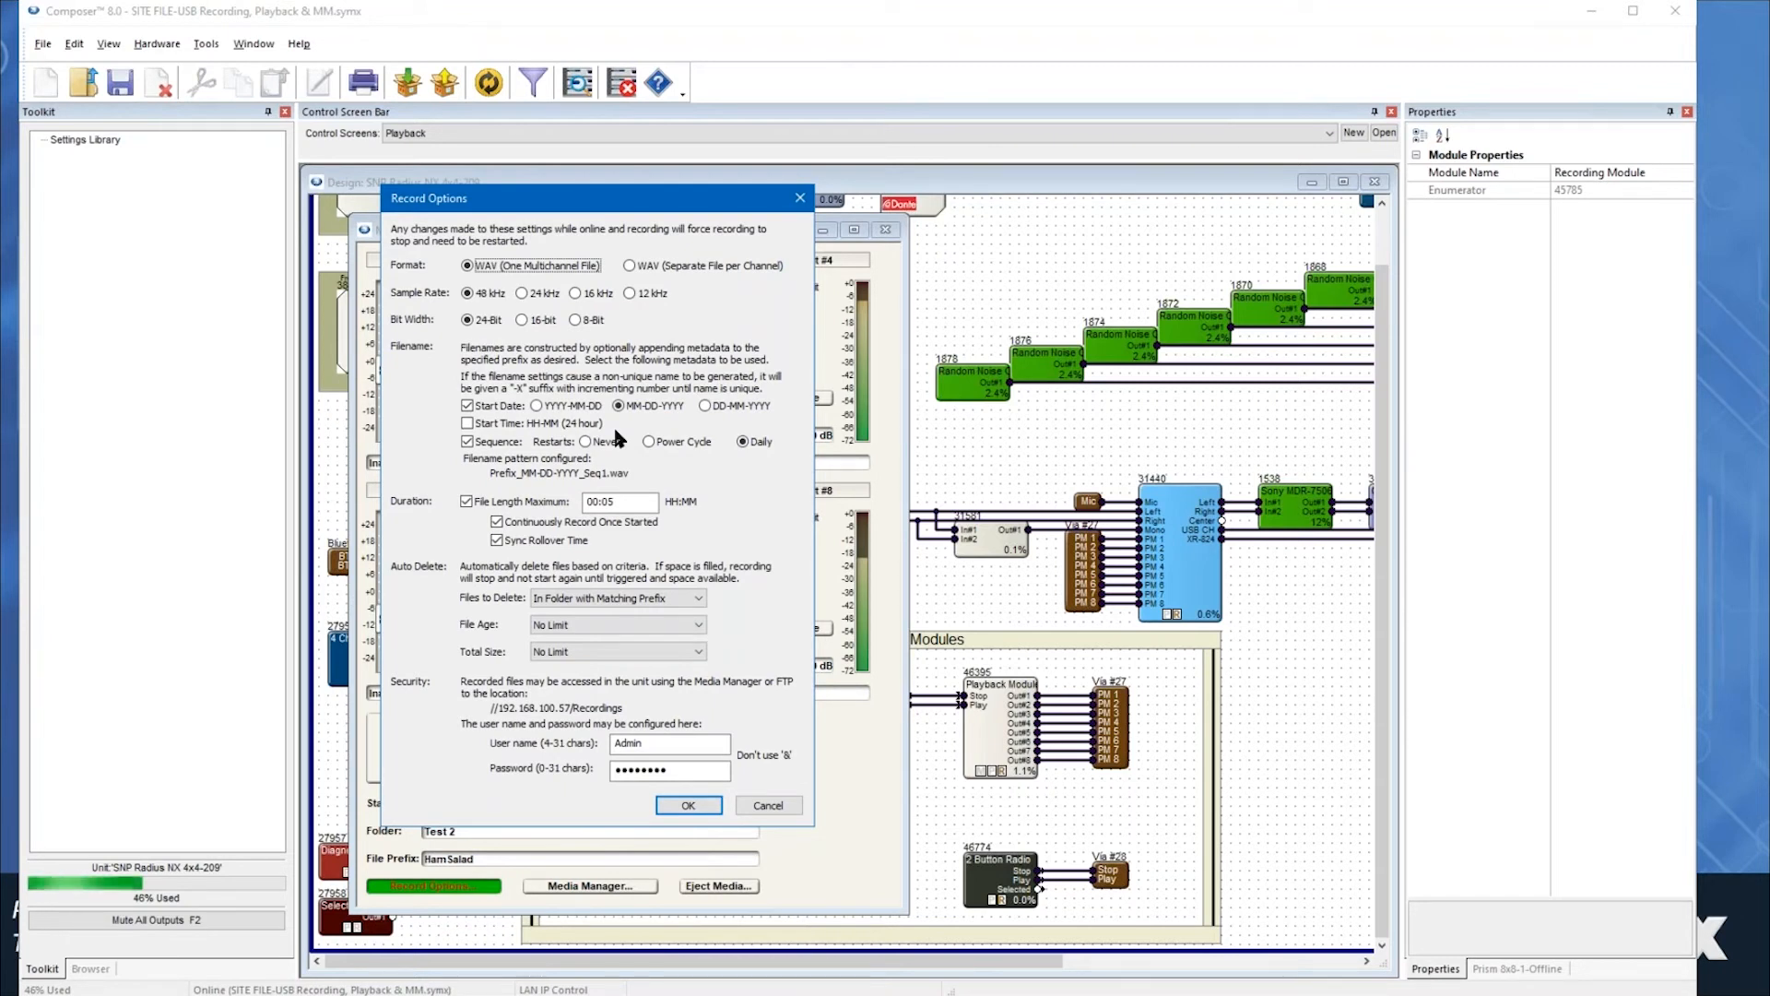
{"action": "left_click", "coordinate": [469, 423]}
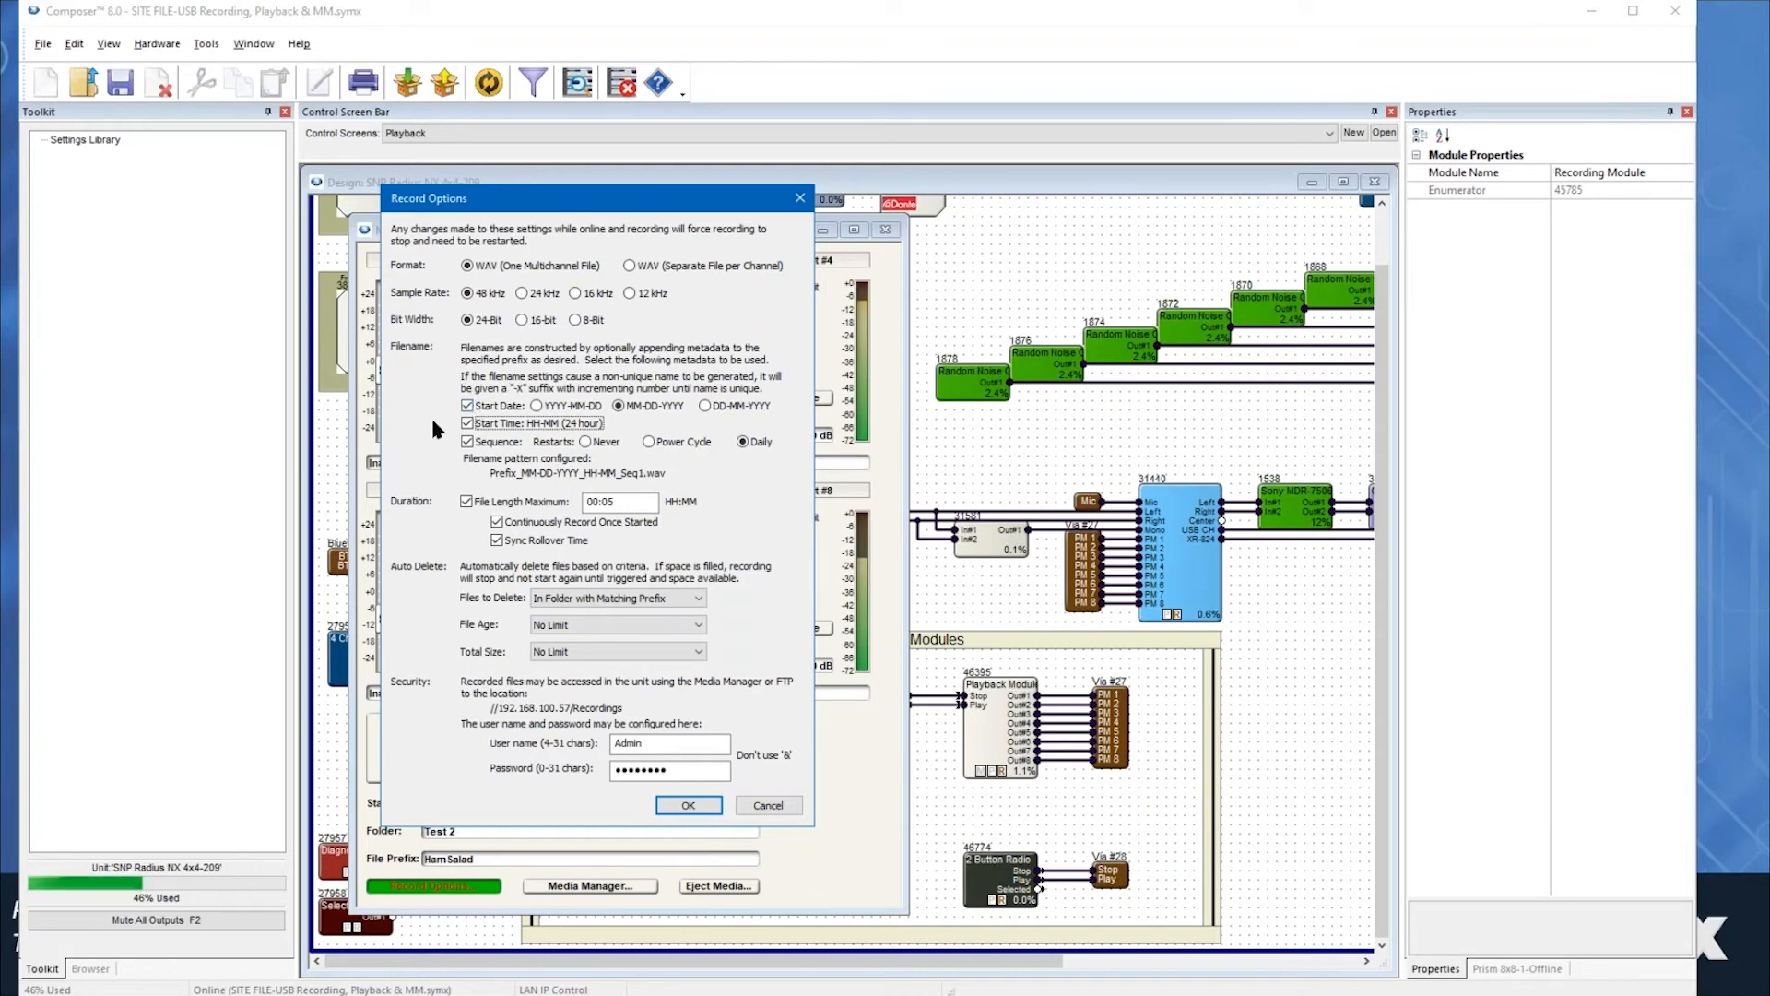
{"action": "left_click", "coordinate": [466, 406]}
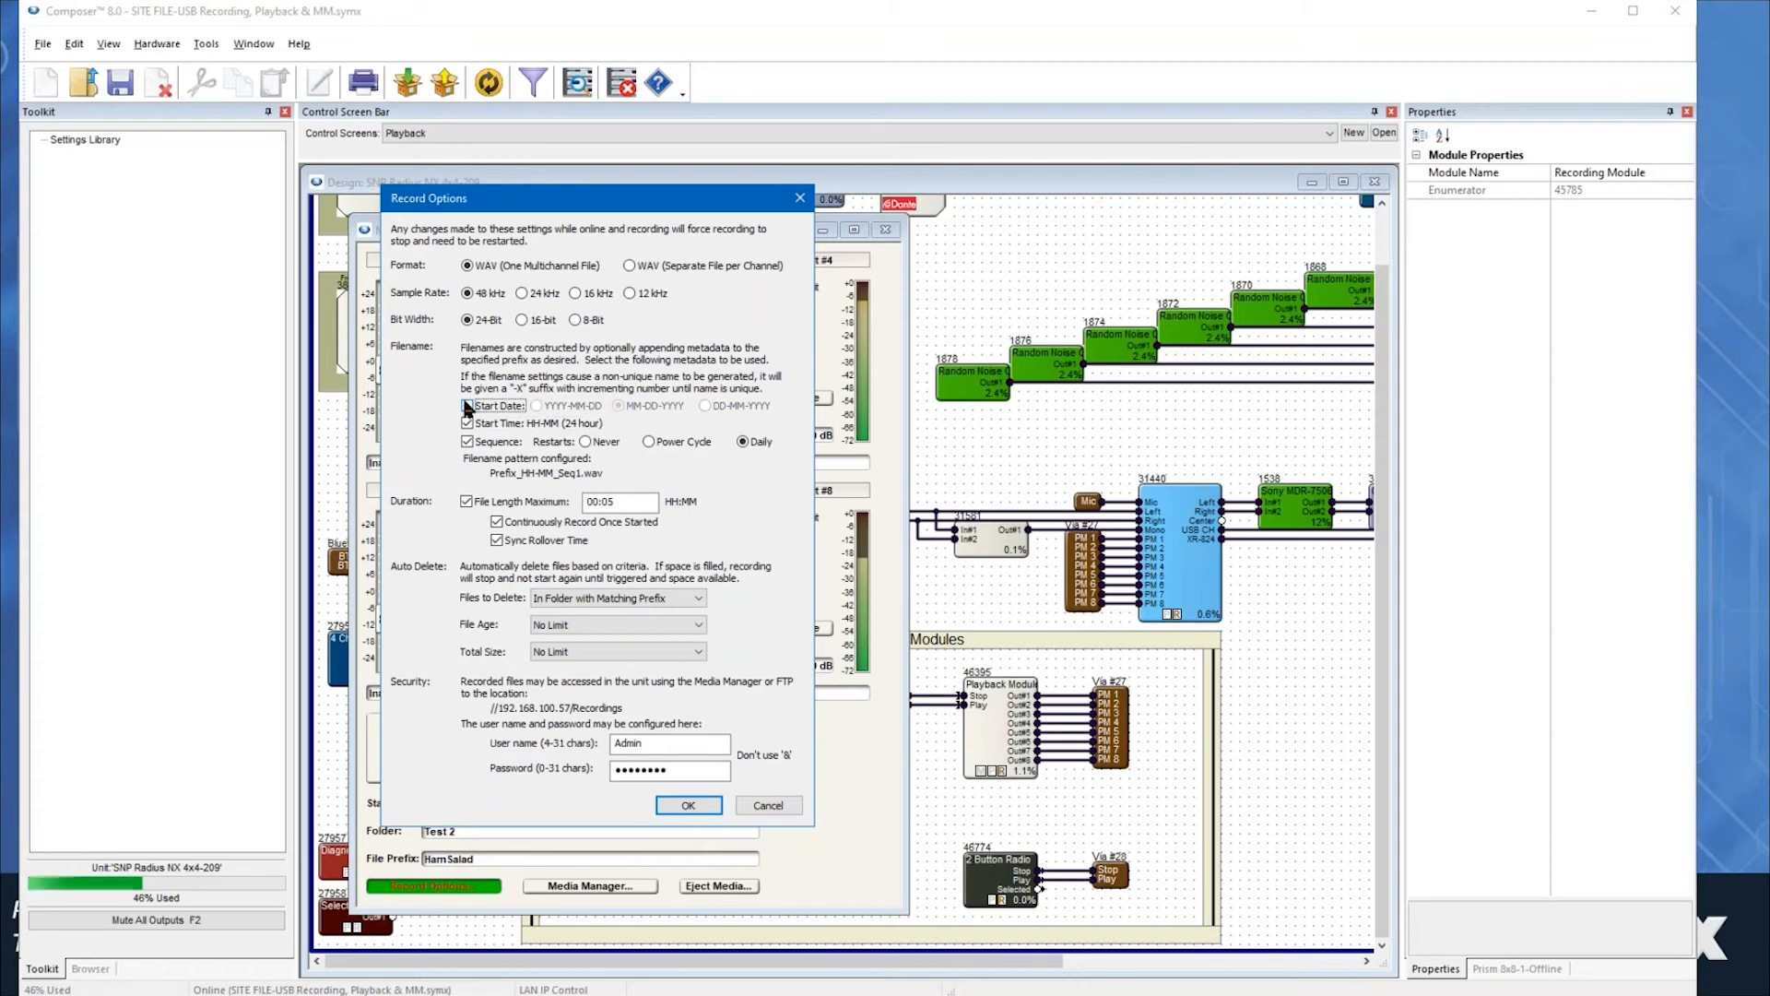
{"action": "left_click", "coordinate": [466, 406]}
{"action": "left_click", "coordinate": [466, 406]}
{"action": "left_click", "coordinate": [466, 406]}
{"action": "left_click", "coordinate": [552, 407]}
{"action": "left_click", "coordinate": [706, 405]}
{"action": "left_click", "coordinate": [525, 406]}
{"action": "left_click", "coordinate": [467, 406]}
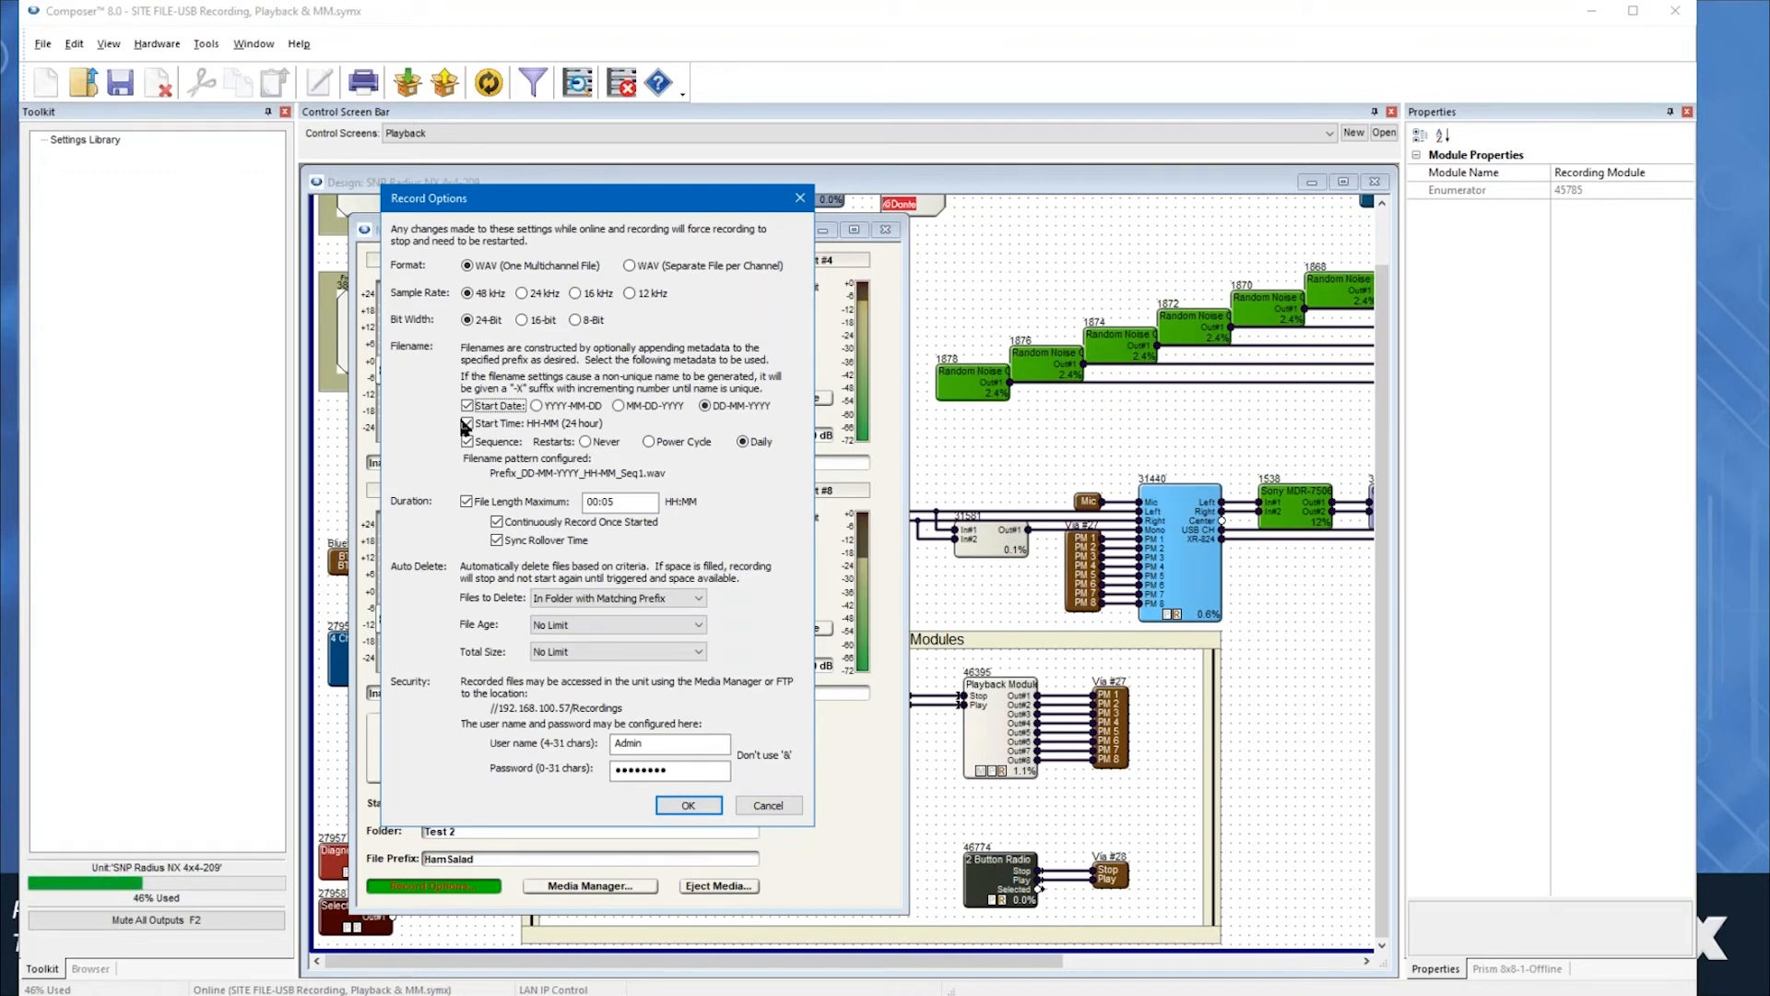
- Switch the start time and sequence parts of the filename off and back on to compare the filename patterns
{"action": "left_click", "coordinate": [467, 424]}
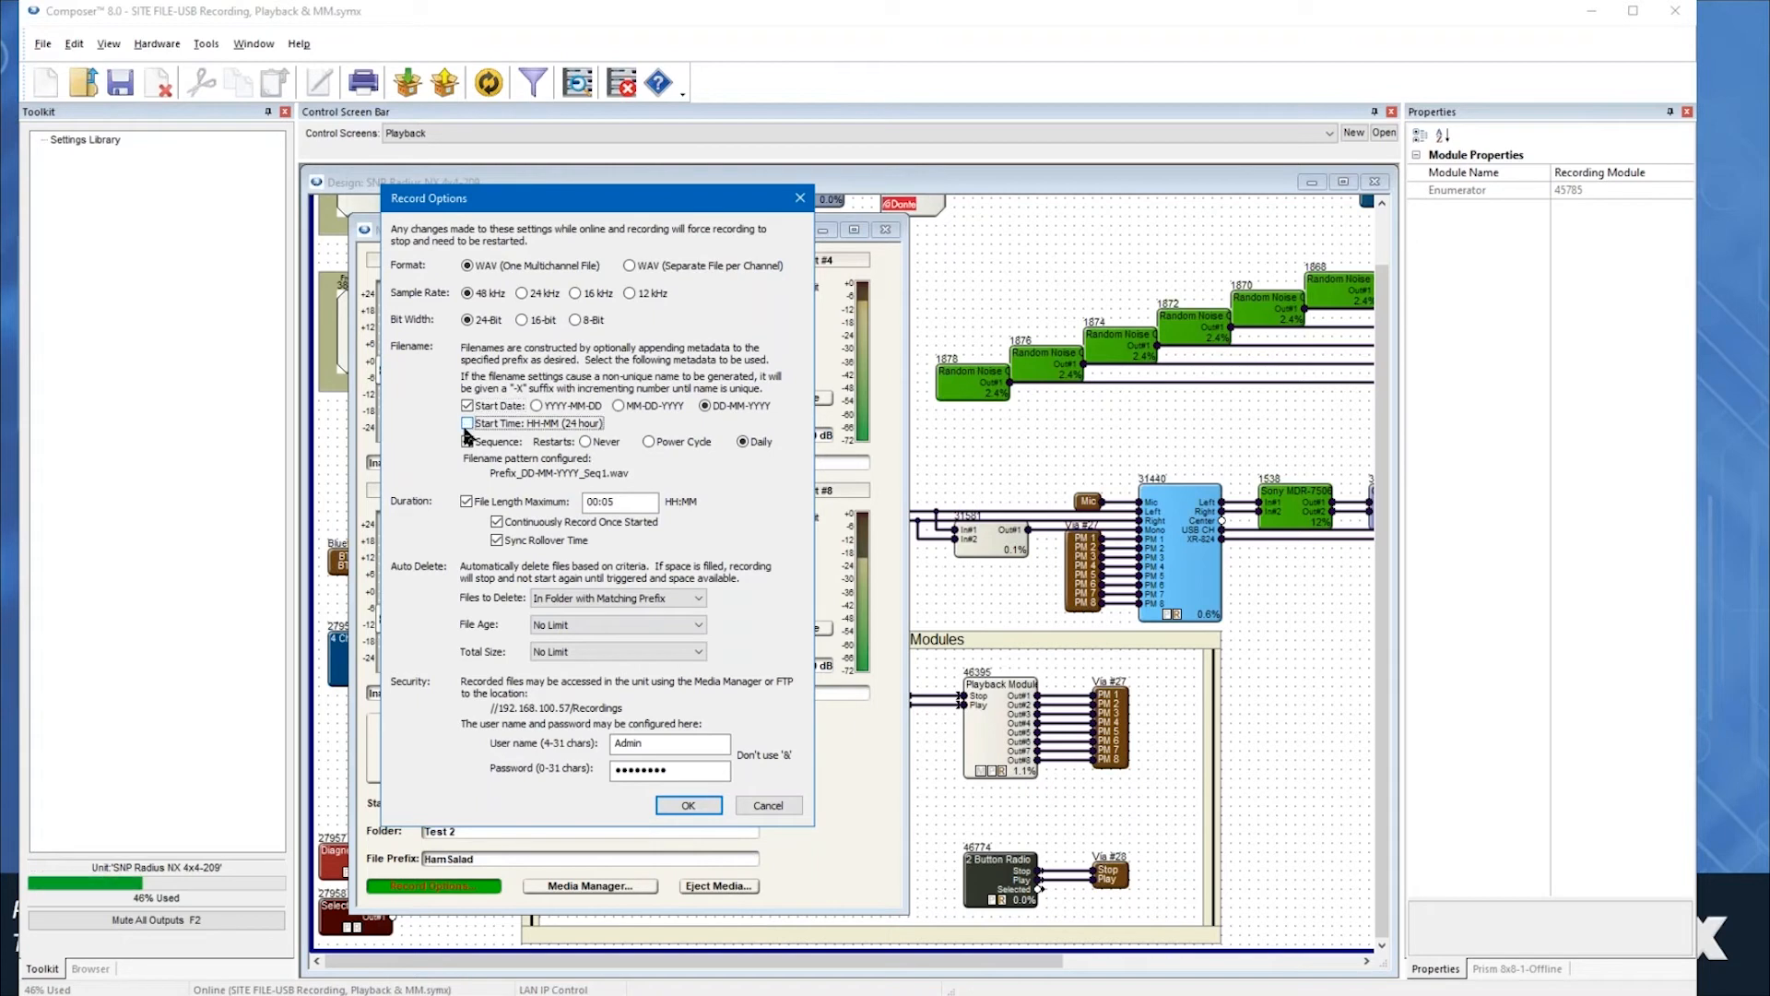
{"action": "left_click", "coordinate": [467, 424]}
{"action": "left_click", "coordinate": [467, 442]}
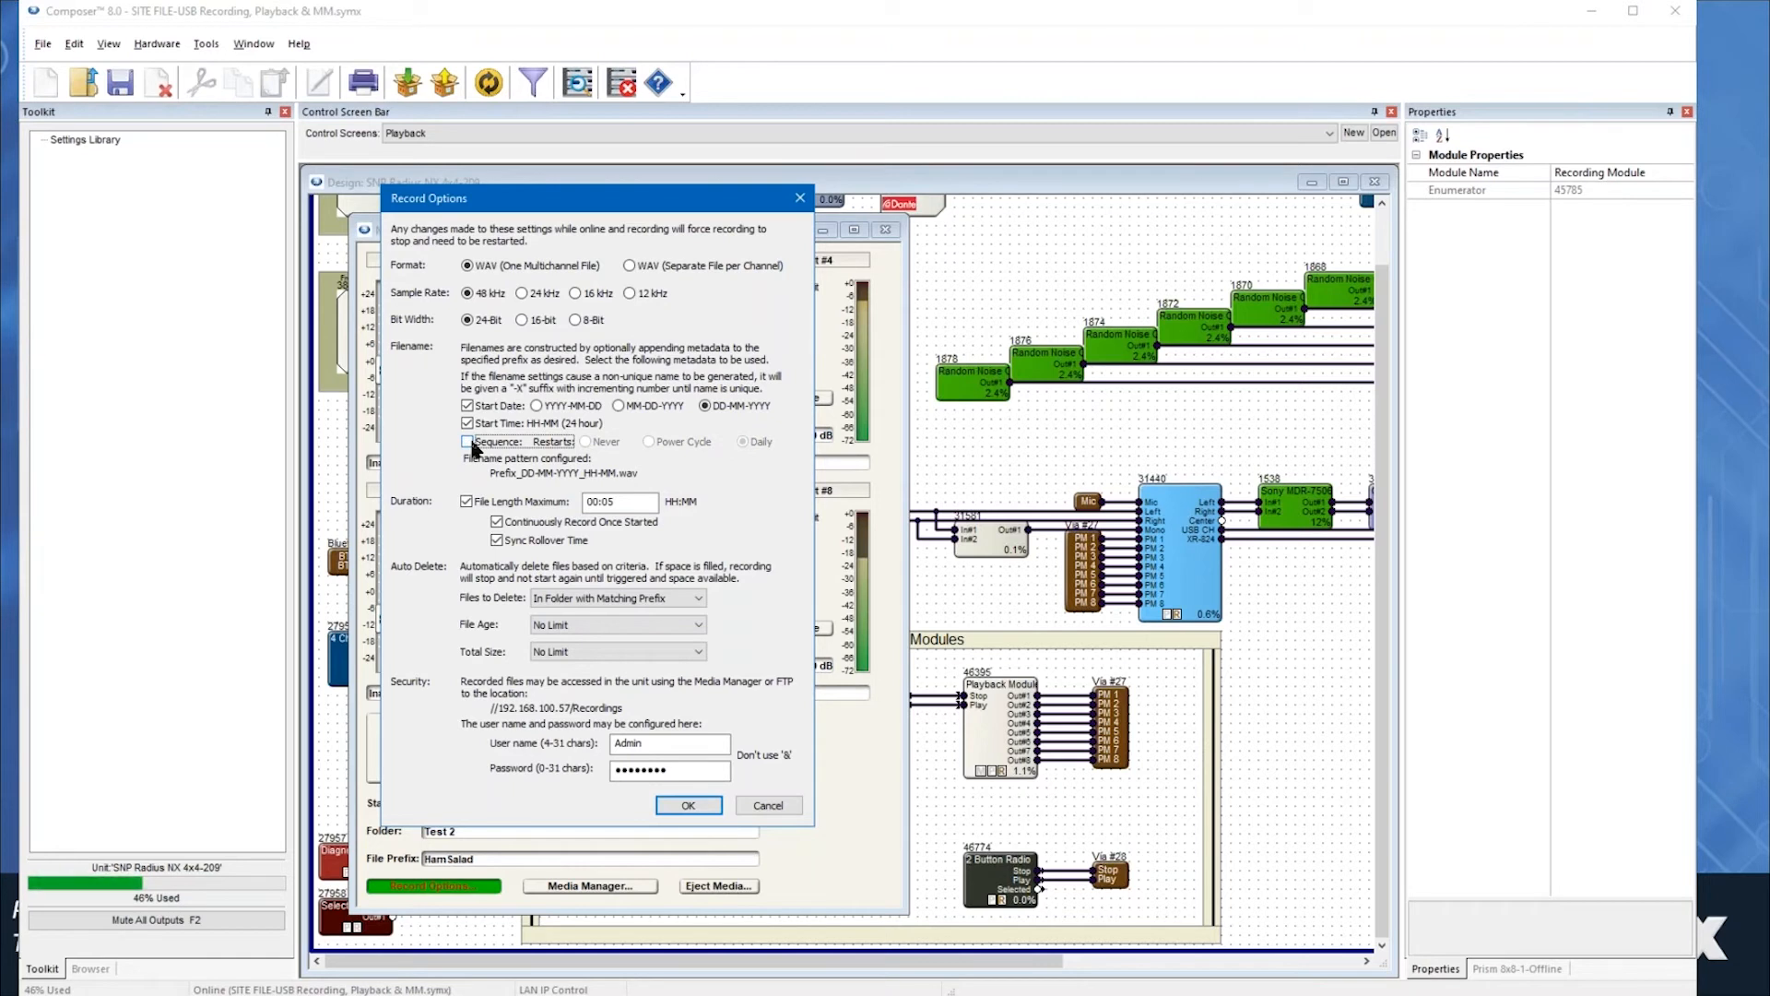
{"action": "left_click", "coordinate": [471, 444]}
- Try the Power Cycle and Daily restart options for the filename sequence, and set its restart to Never
{"action": "left_click", "coordinate": [598, 442]}
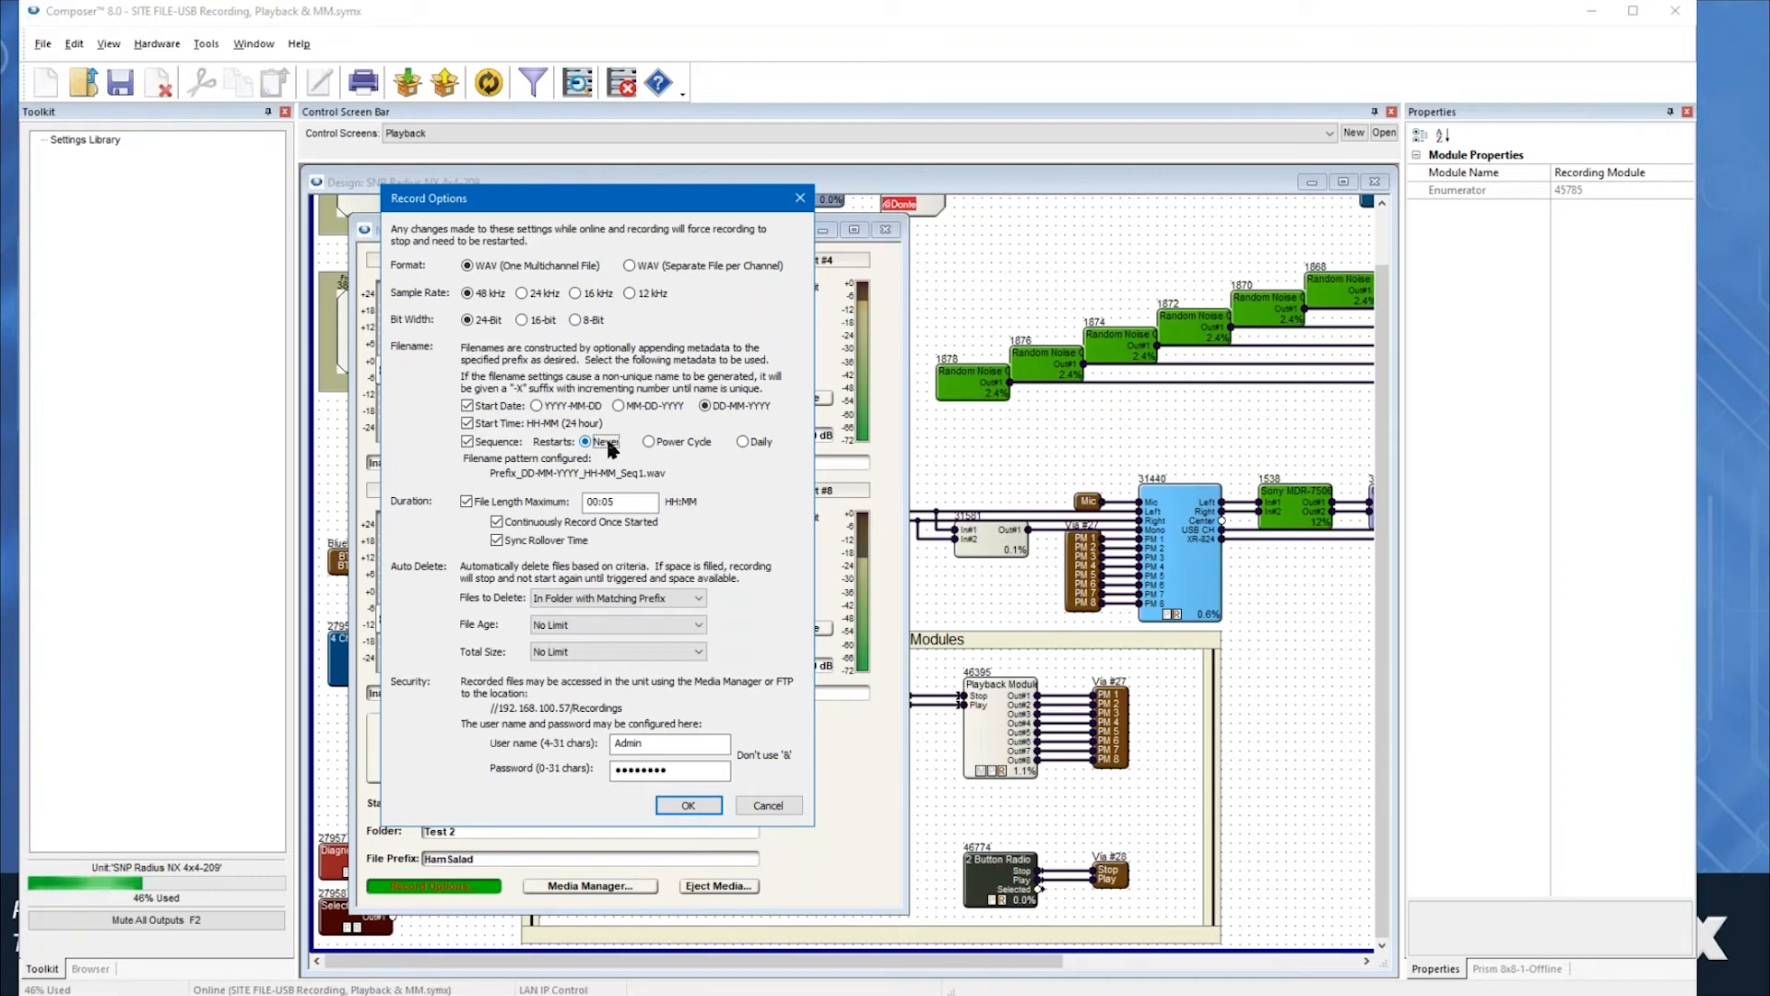
{"action": "left_click", "coordinate": [670, 447]}
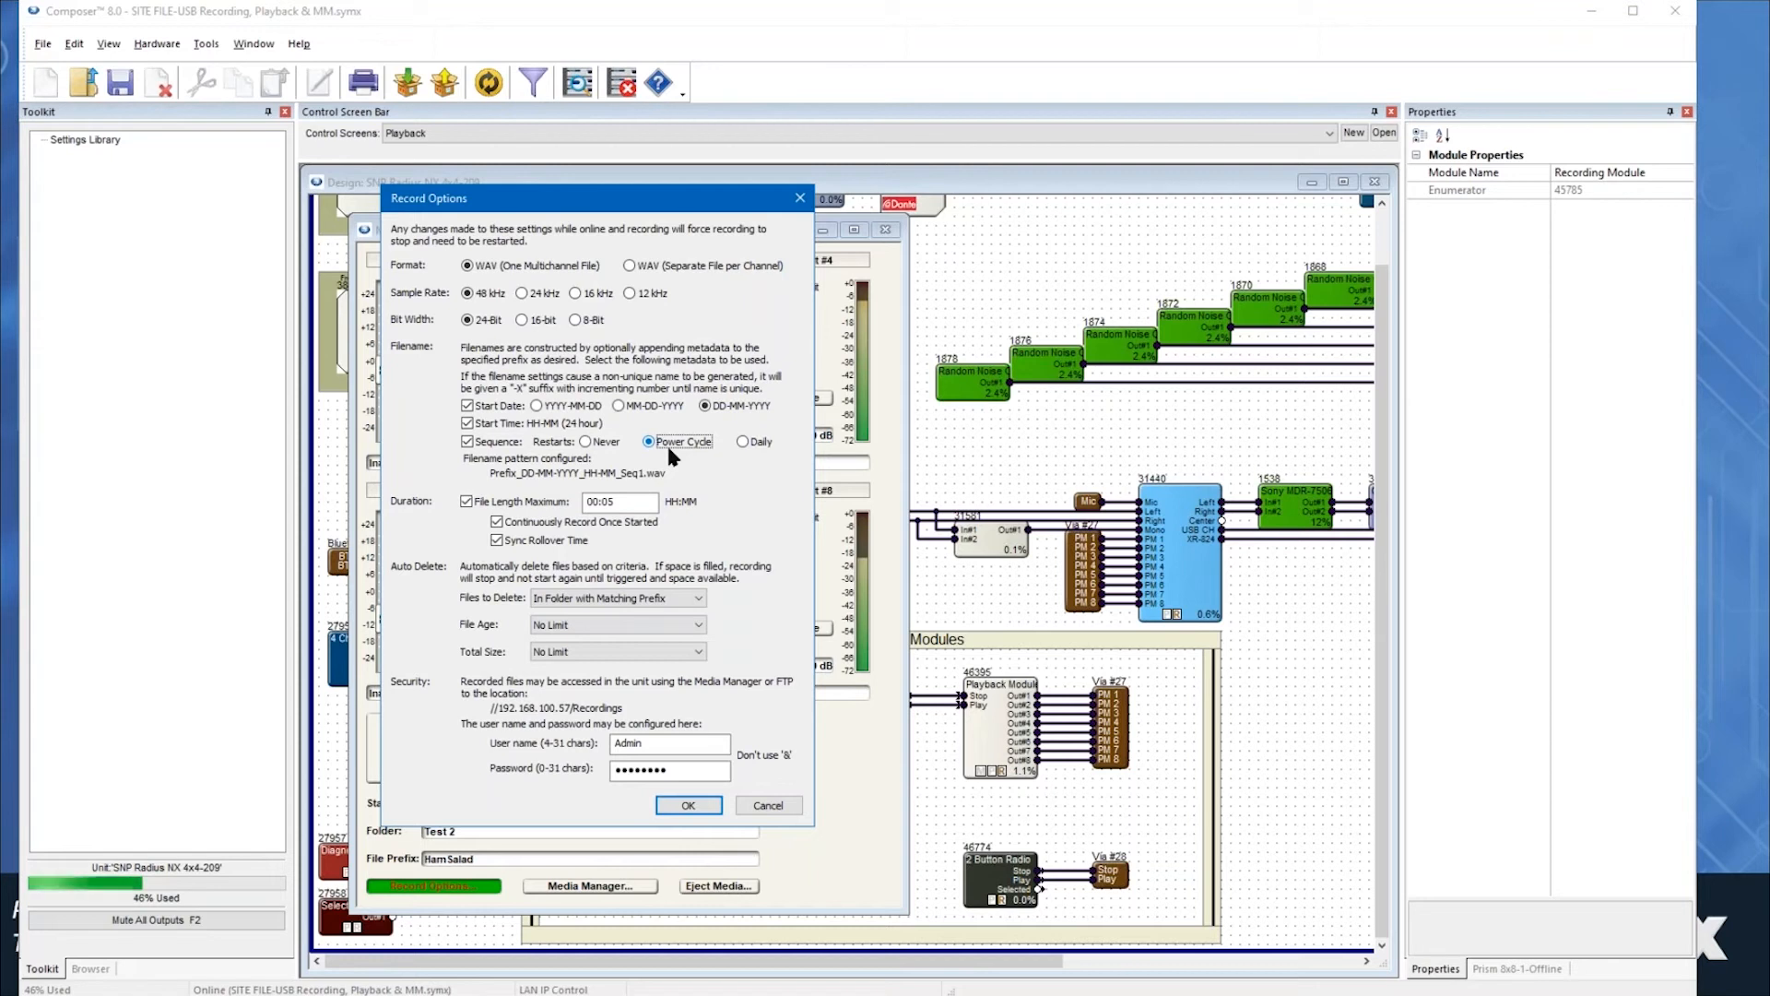
{"action": "left_click", "coordinate": [746, 443]}
{"action": "left_click", "coordinate": [587, 441]}
- Try Continuously Record Once Started and Sync Rollover Time switched off for the 00:05 maximum file length, and restore both
{"action": "left_click", "coordinate": [623, 502]}
{"action": "left_click", "coordinate": [497, 521]}
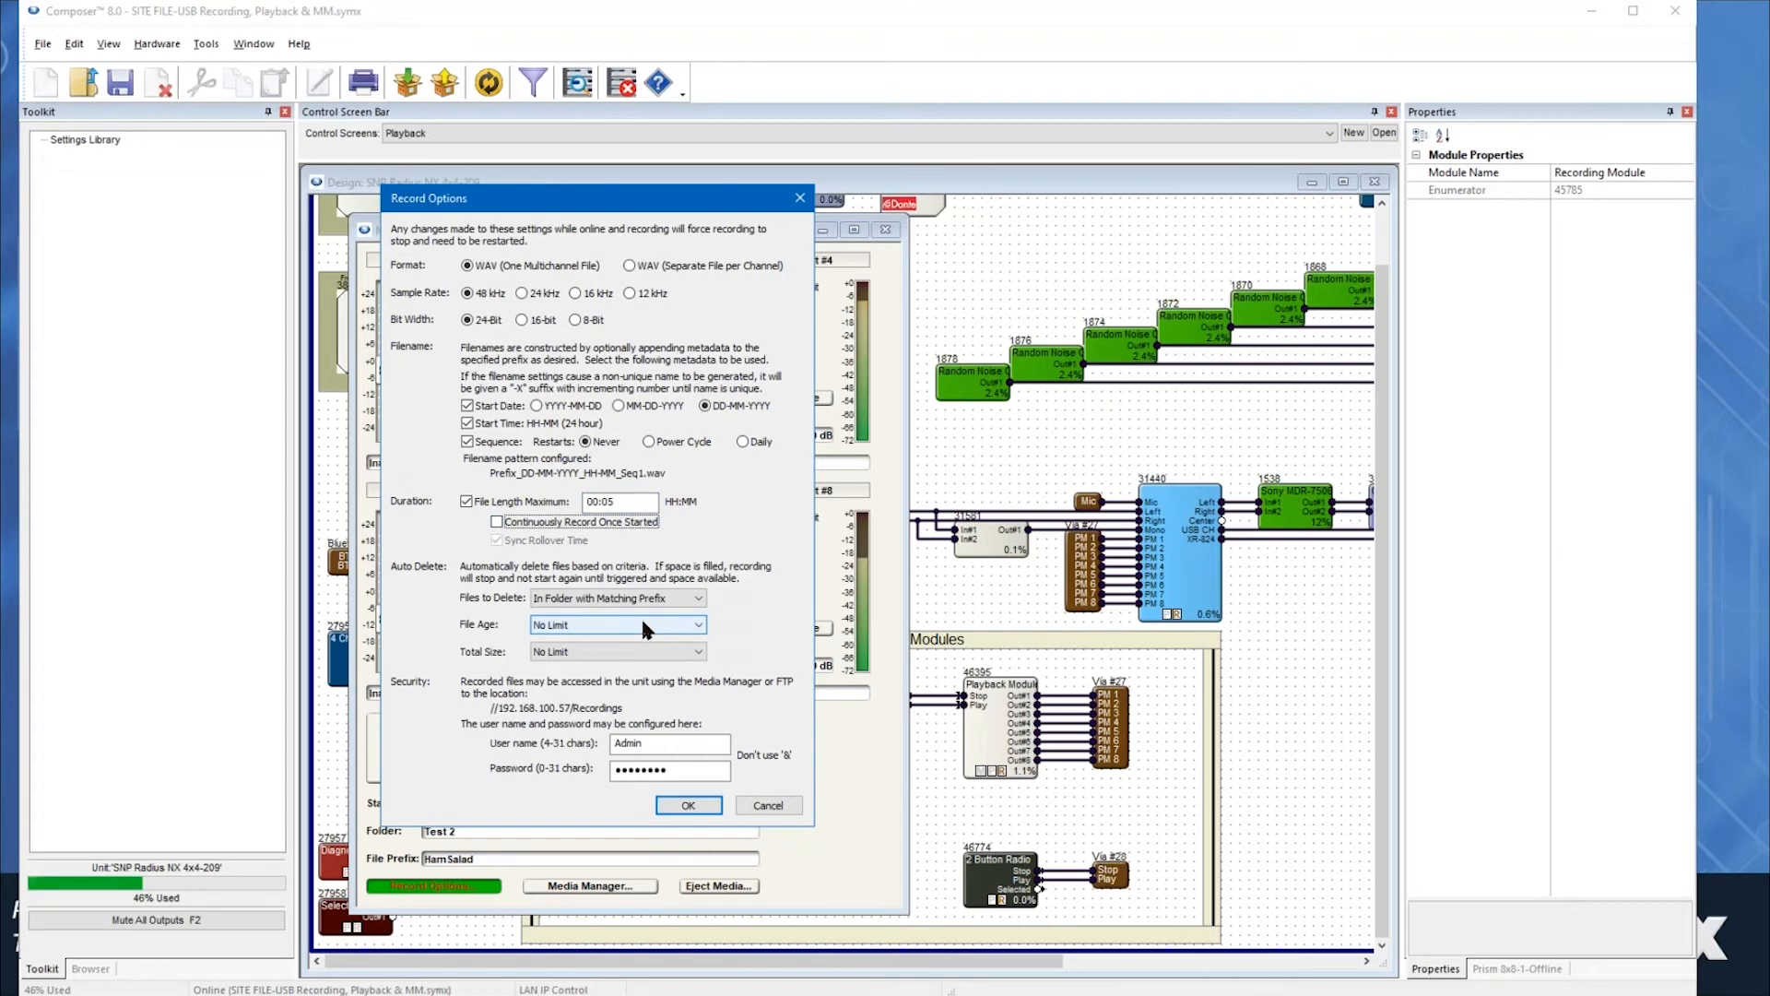
{"action": "left_click", "coordinate": [504, 523]}
{"action": "left_click", "coordinate": [522, 543]}
{"action": "left_click", "coordinate": [608, 502]}
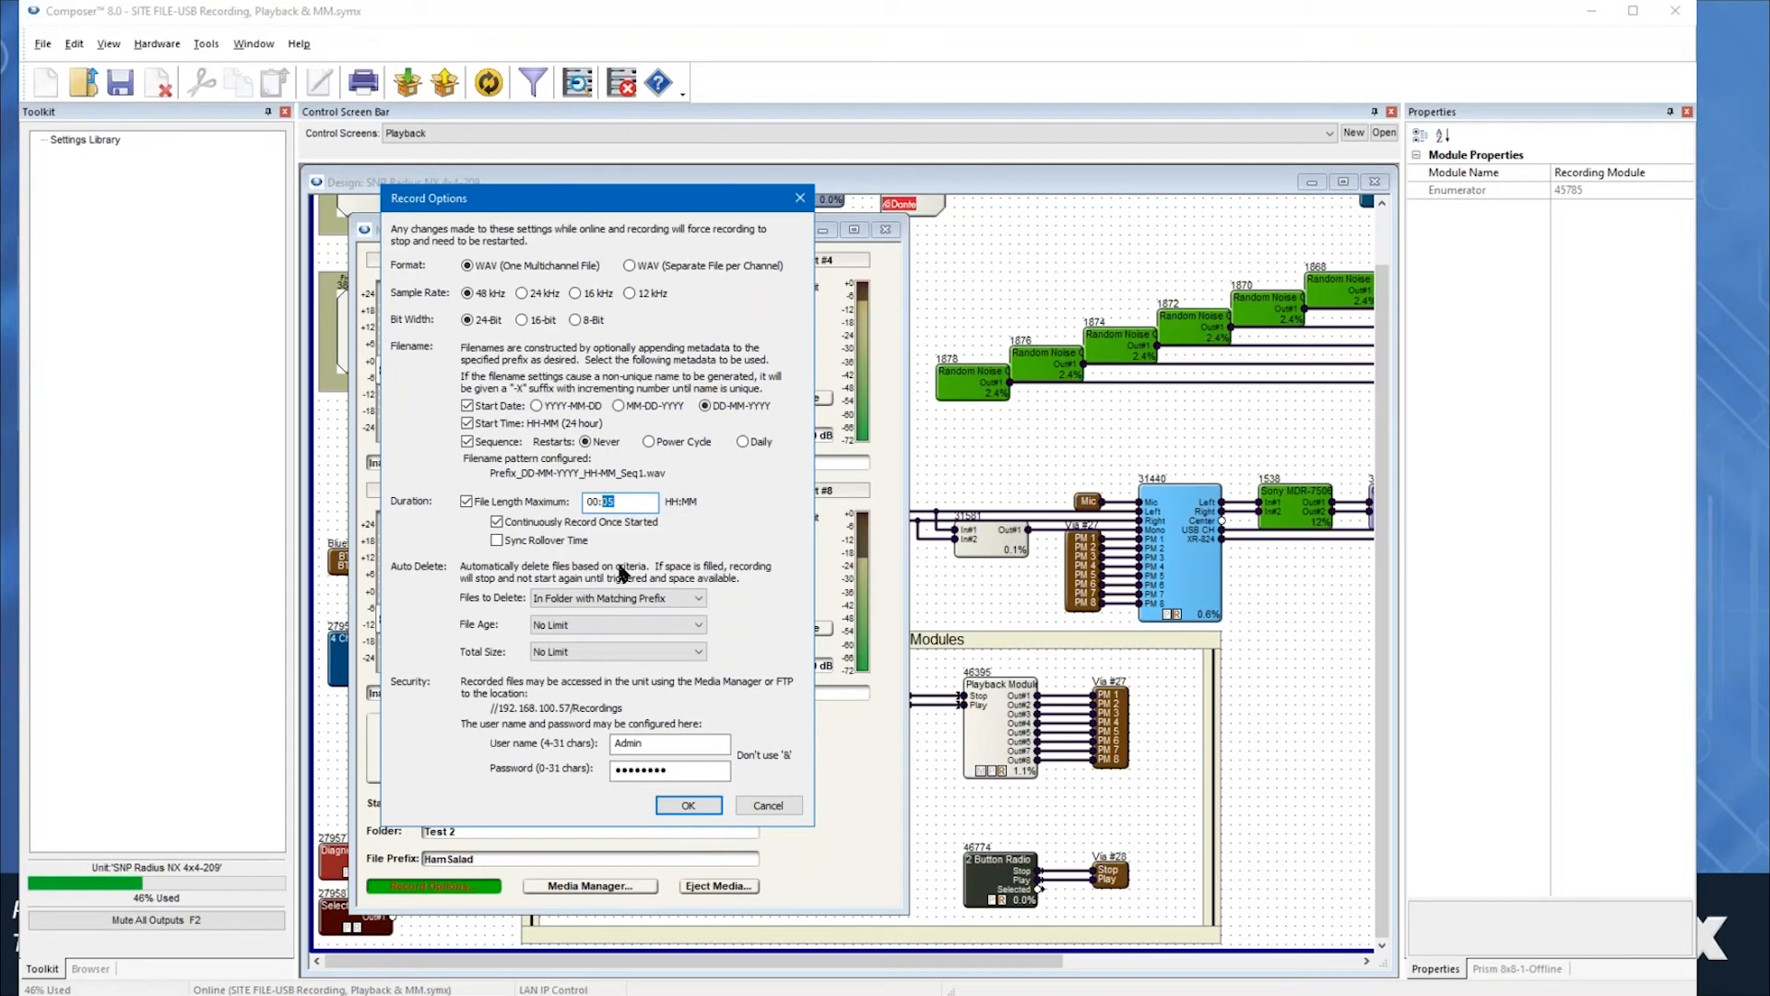
{"action": "left_click", "coordinate": [498, 541]}
- Review the auto-delete choices for which files to delete, try None and restore In Folder with Matching Prefix
{"action": "left_click", "coordinate": [570, 599]}
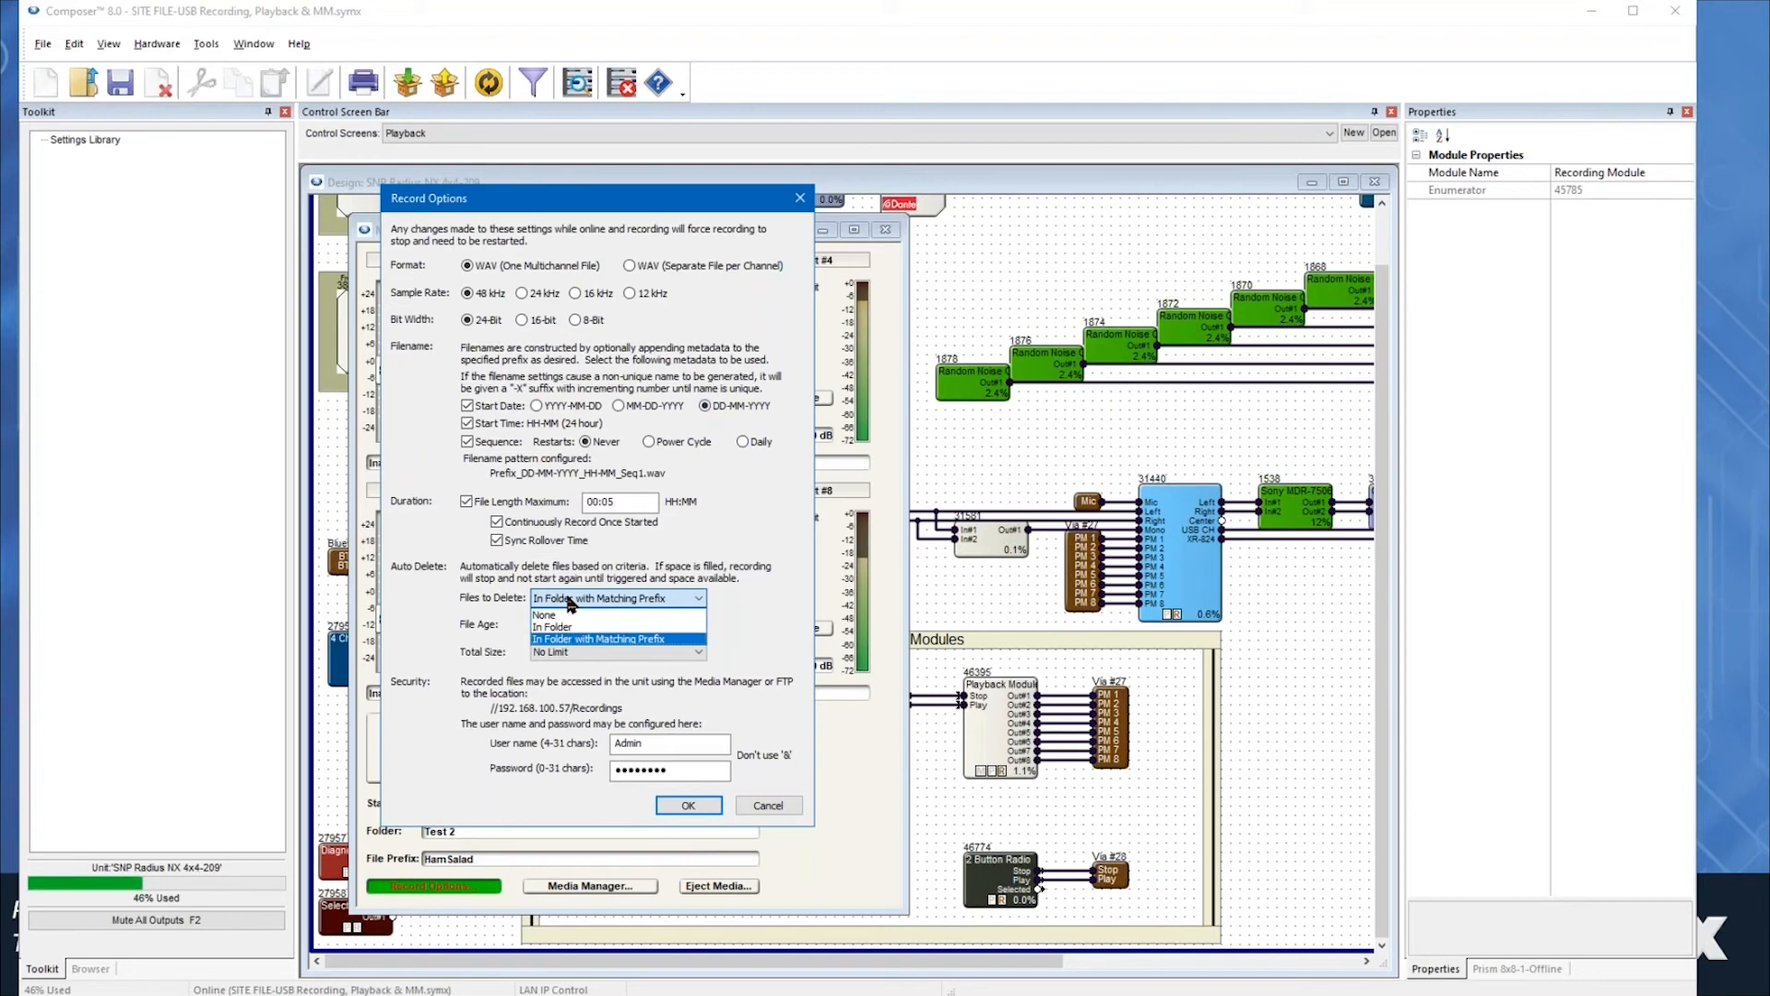
{"action": "left_click", "coordinate": [568, 598]}
{"action": "left_click", "coordinate": [568, 599]}
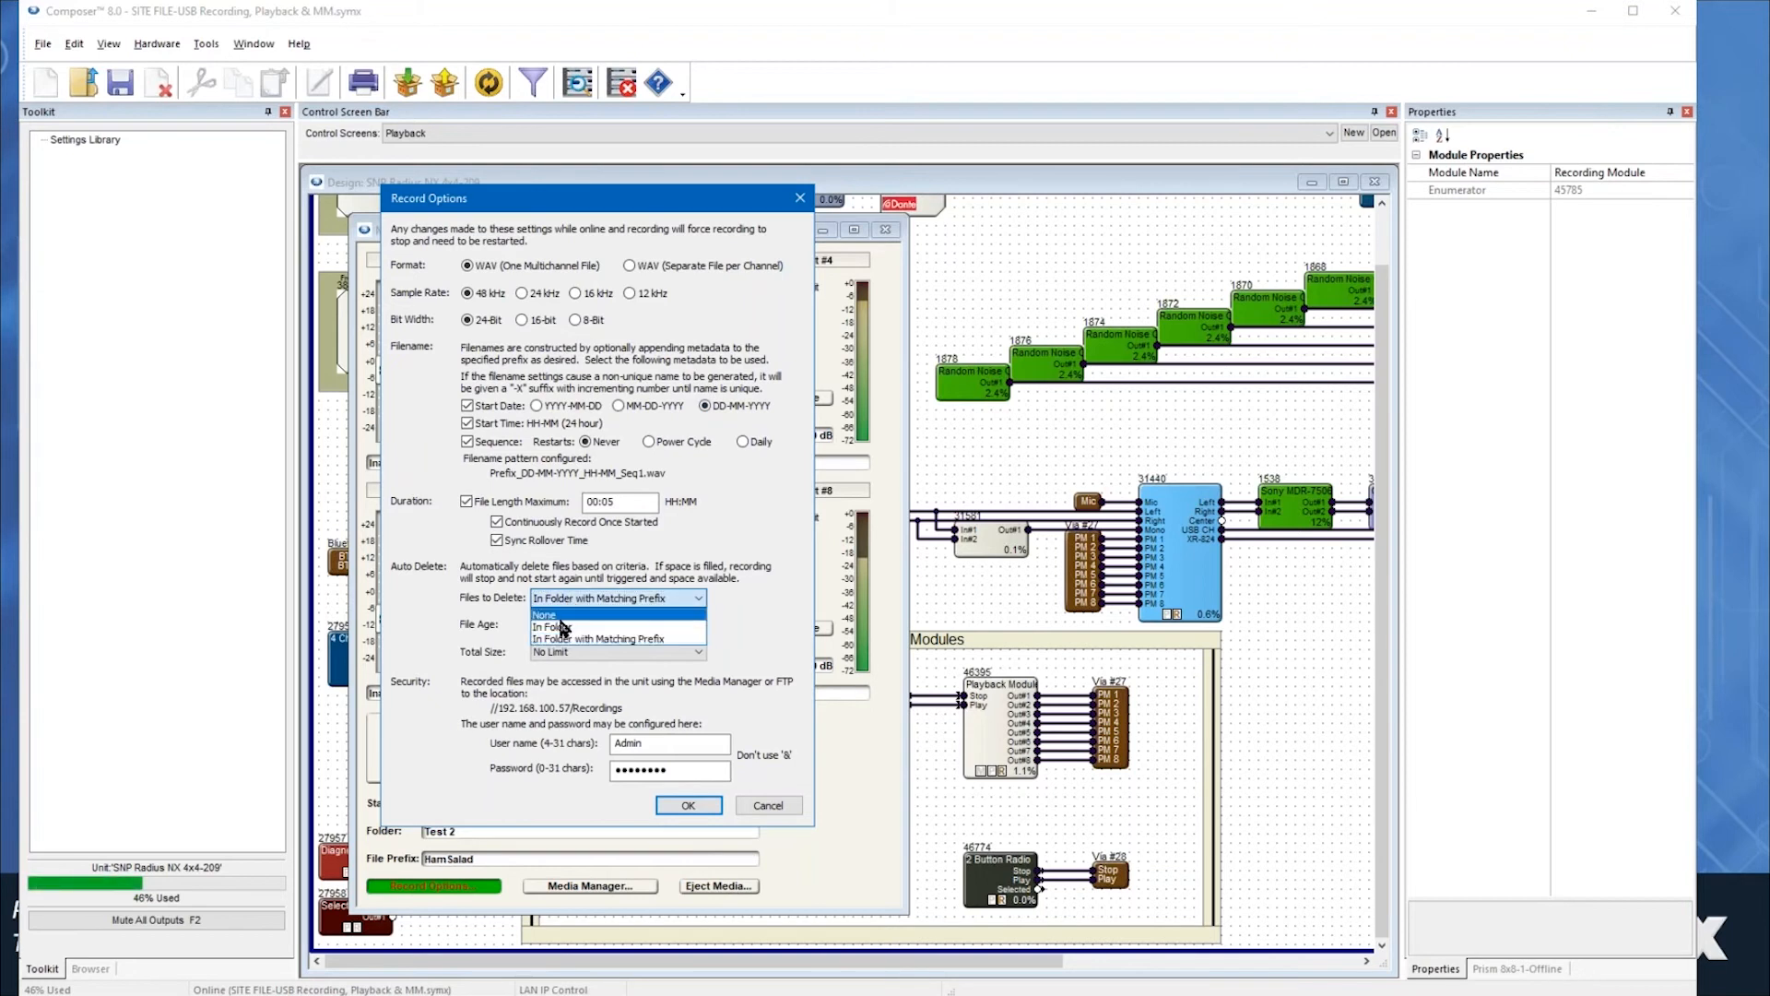
{"action": "left_click", "coordinate": [558, 600]}
{"action": "left_click", "coordinate": [558, 599]}
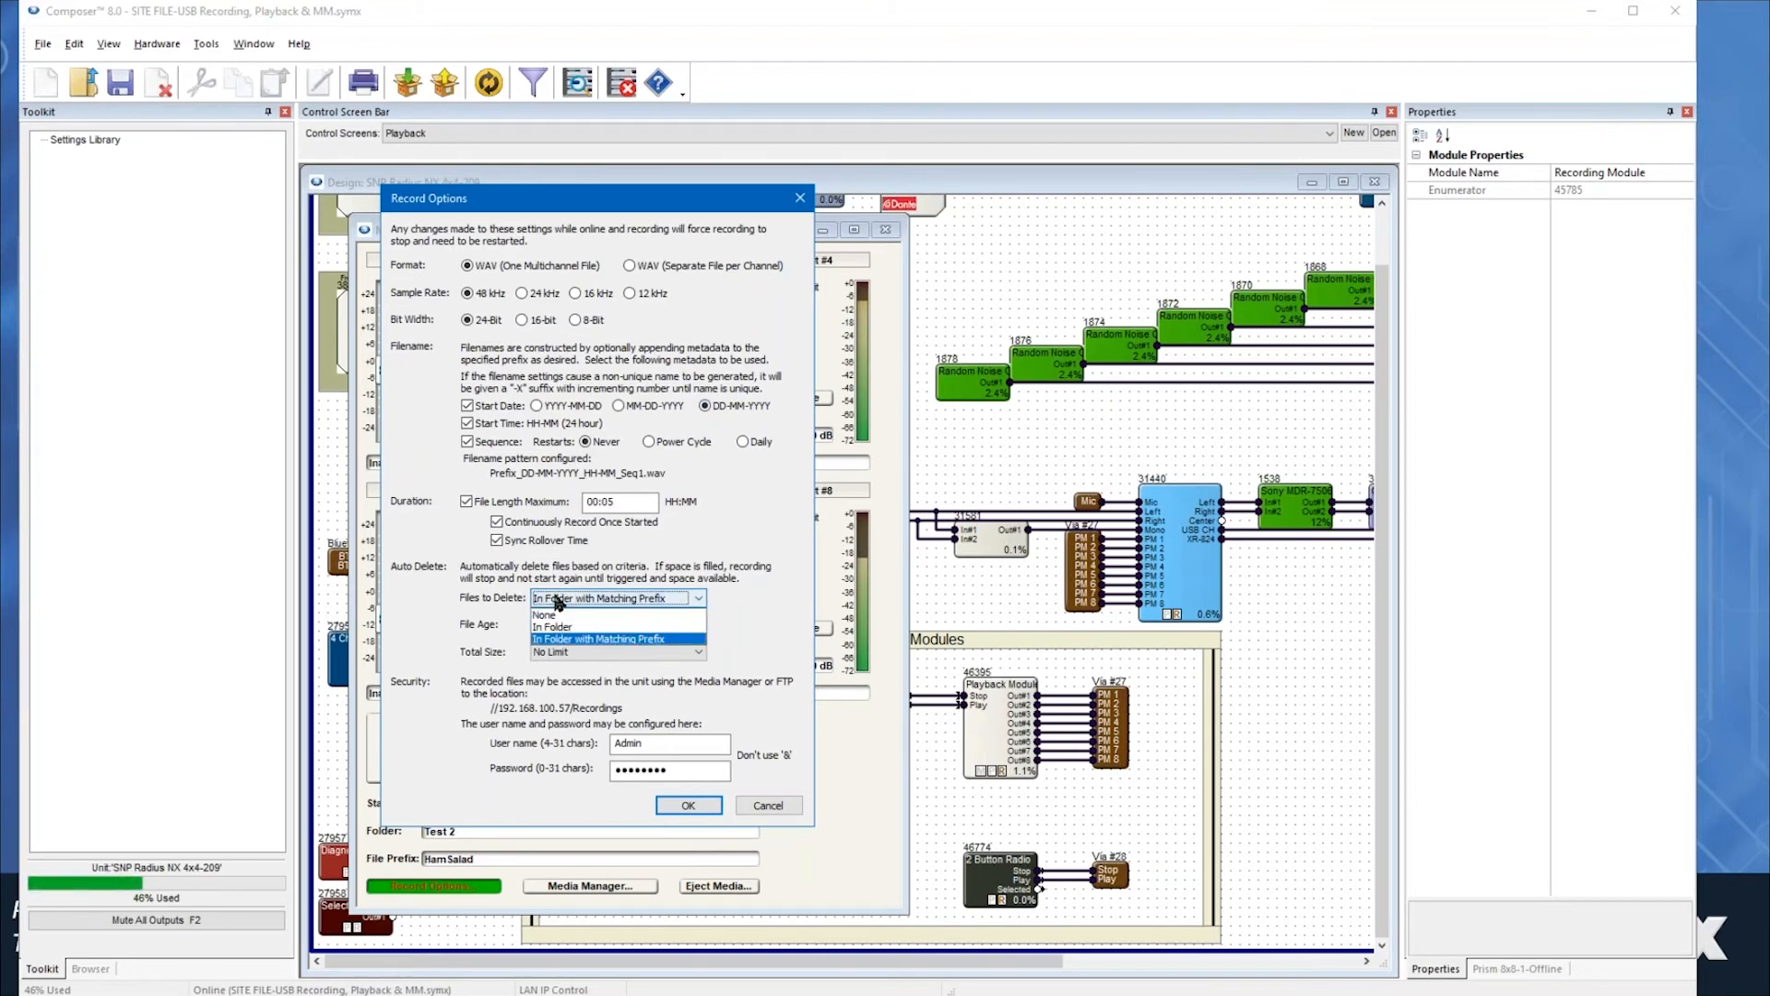
{"action": "left_click", "coordinate": [538, 616]}
{"action": "left_click", "coordinate": [564, 597]}
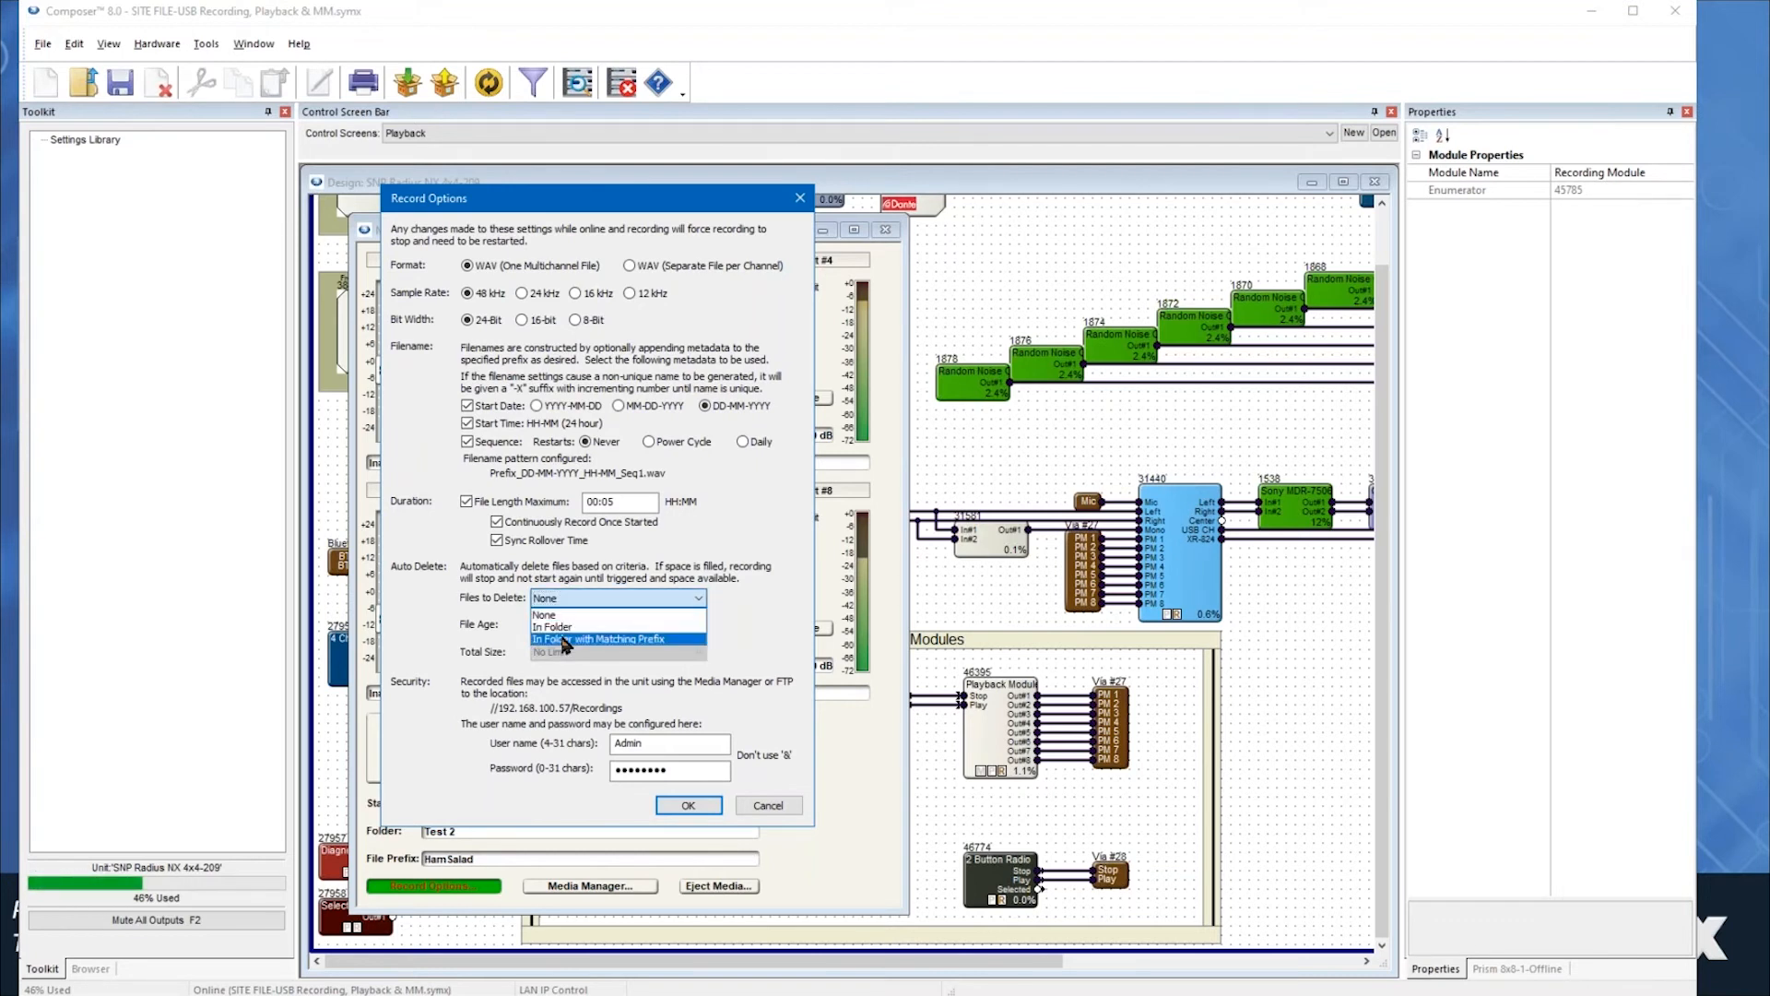
{"action": "key", "text": "Escape"}
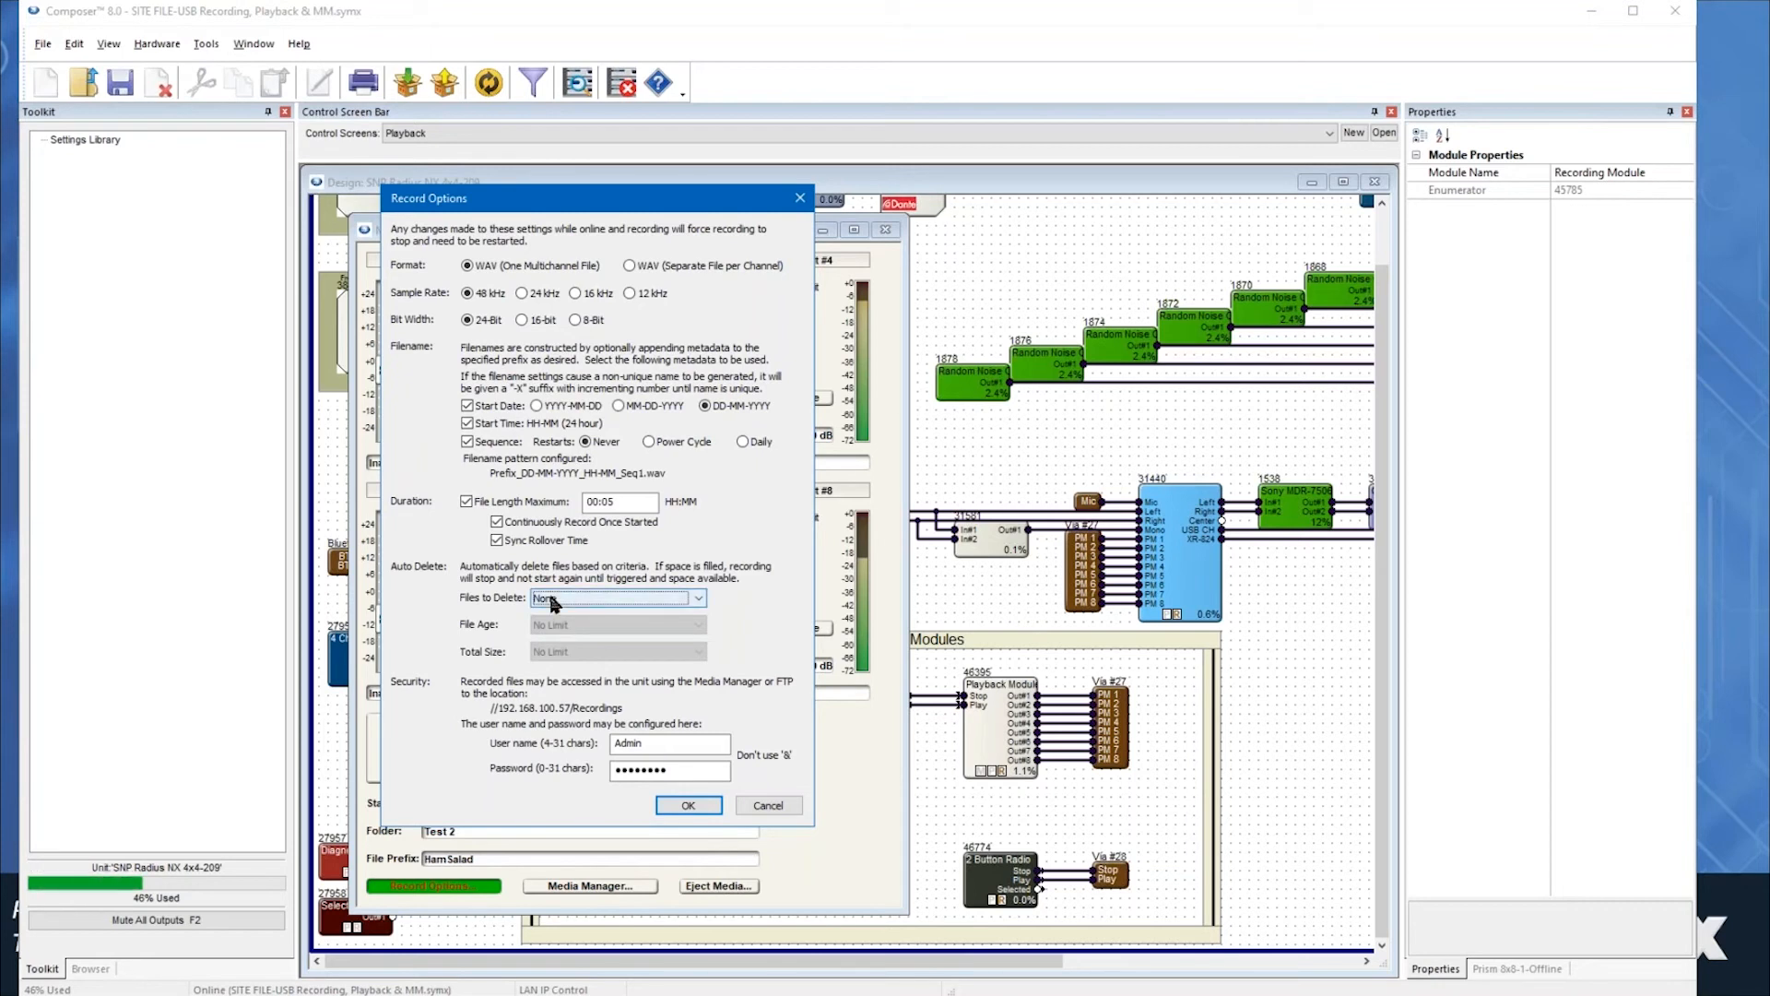
{"action": "left_click", "coordinate": [551, 599]}
{"action": "left_click", "coordinate": [563, 639]}
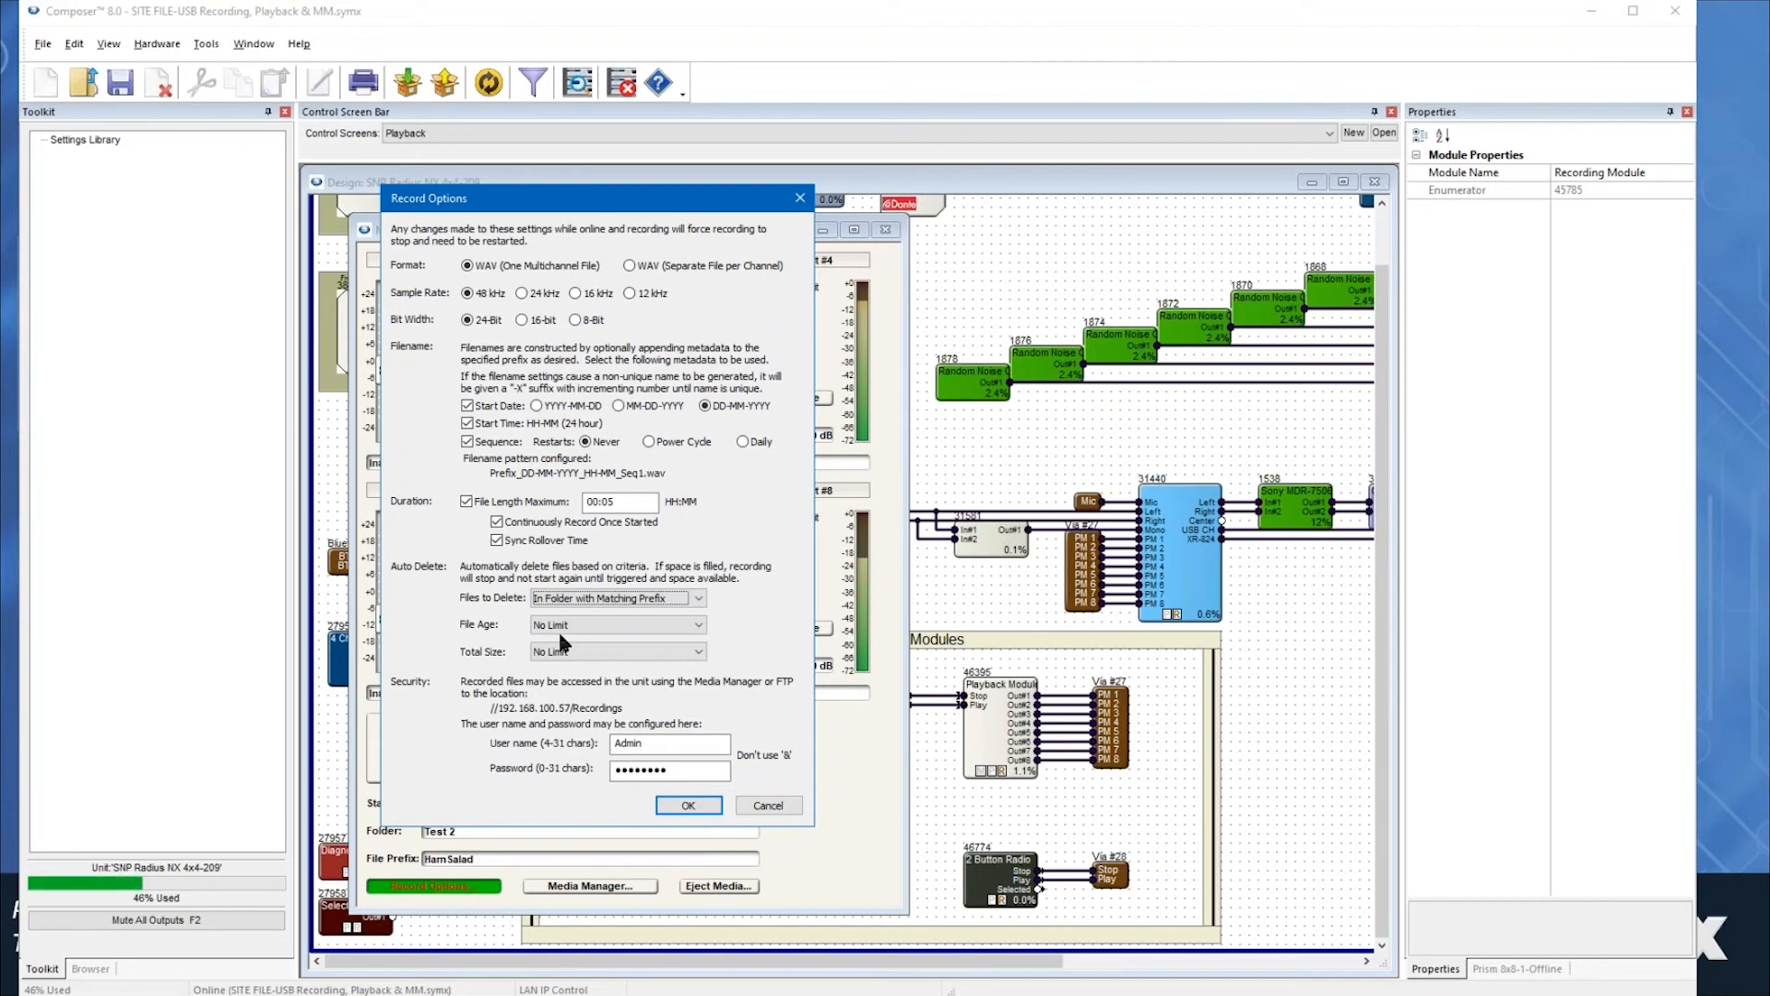
- Examine the File Age and Total Size limits available for auto-deleting recordings, keeping both at No Limit
{"action": "left_click", "coordinate": [572, 630]}
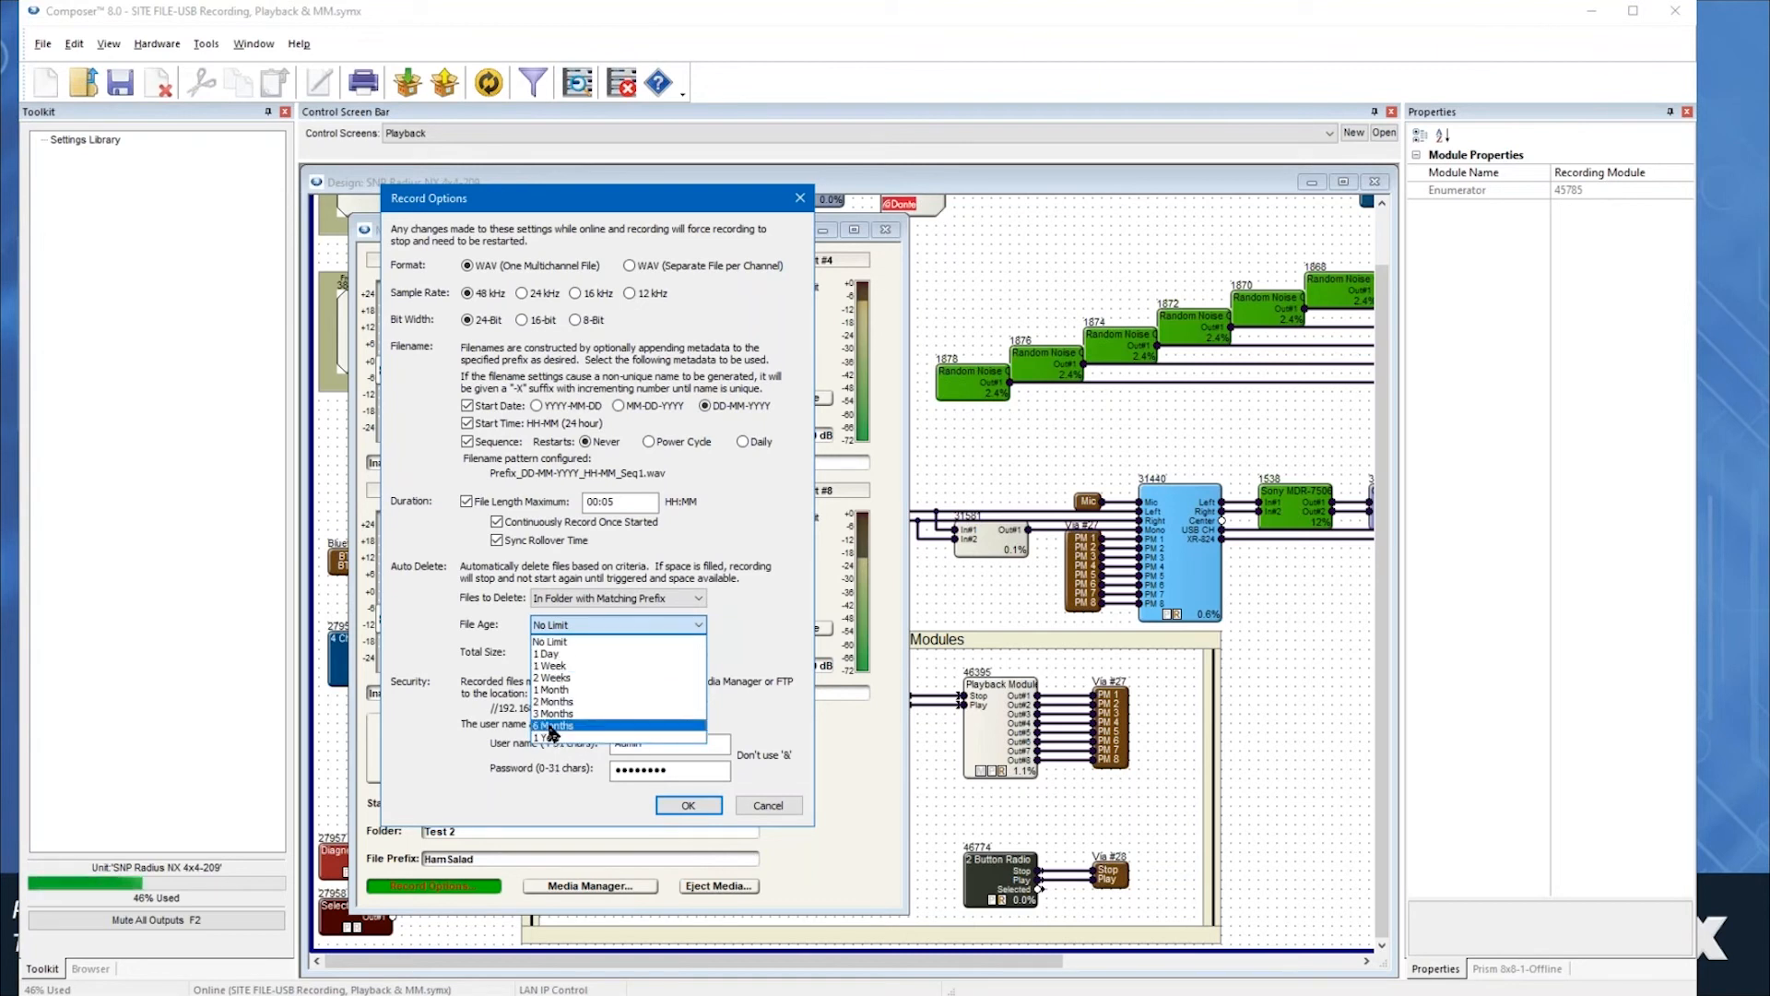
{"action": "left_click", "coordinate": [490, 605]}
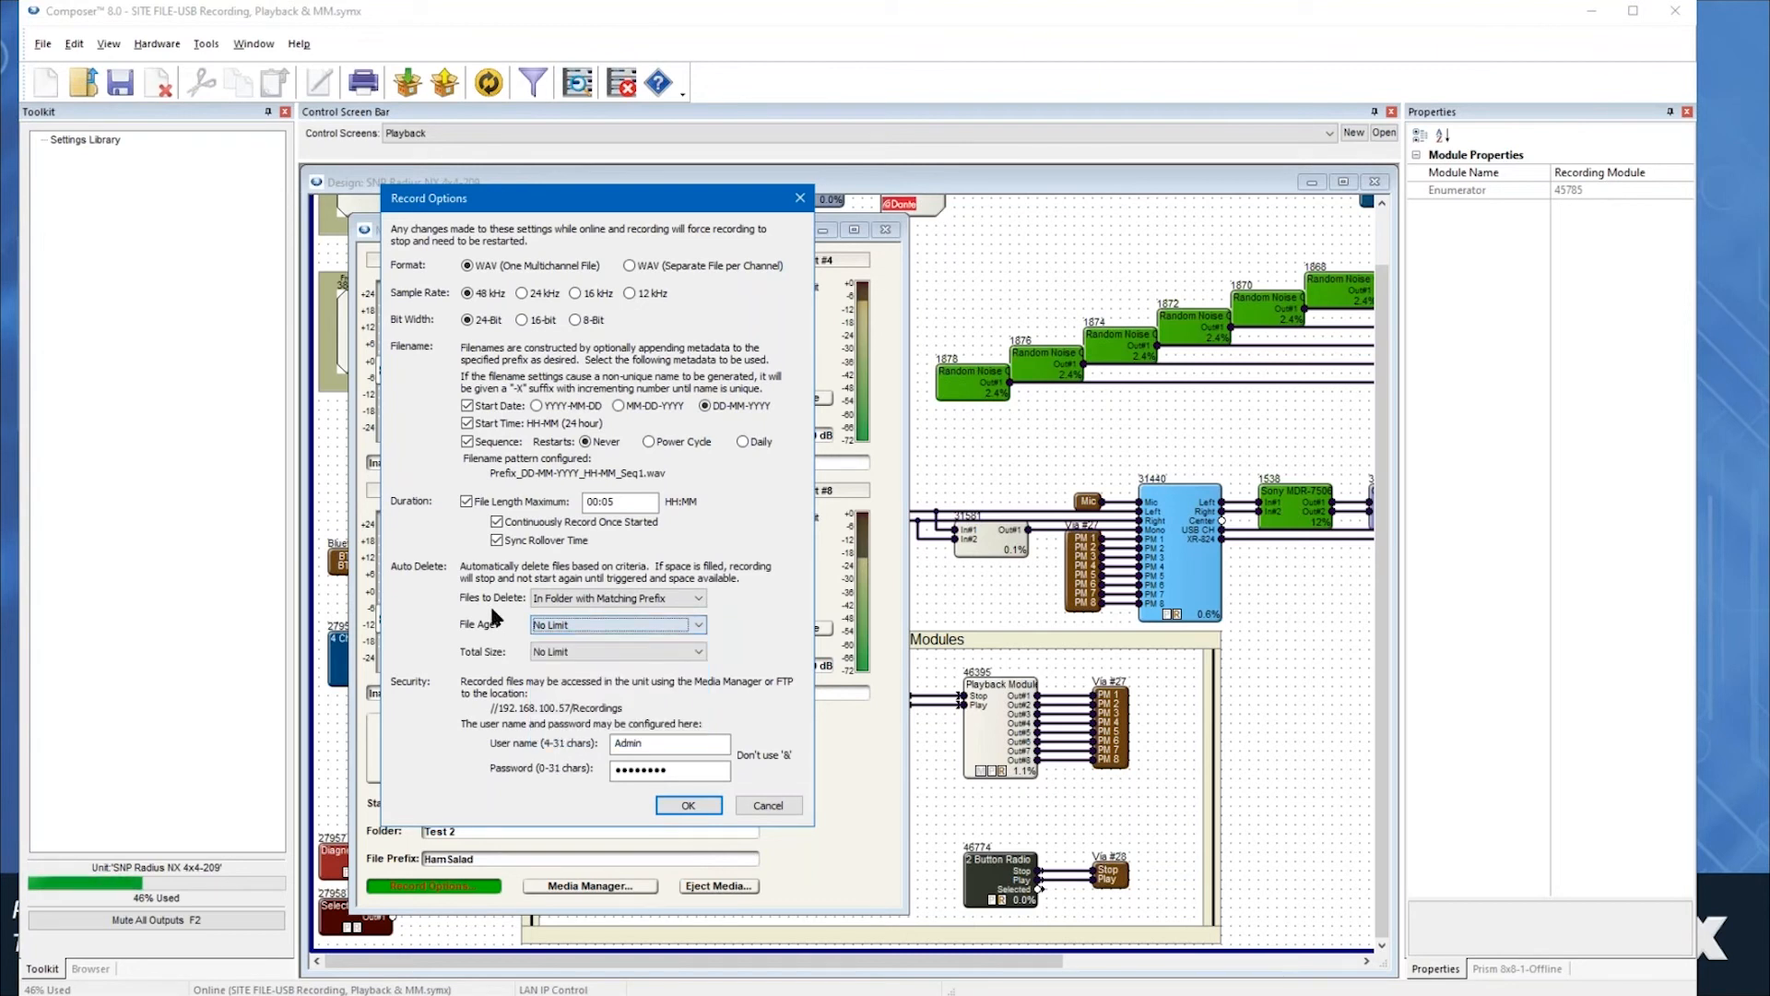
{"action": "left_click", "coordinate": [592, 653]}
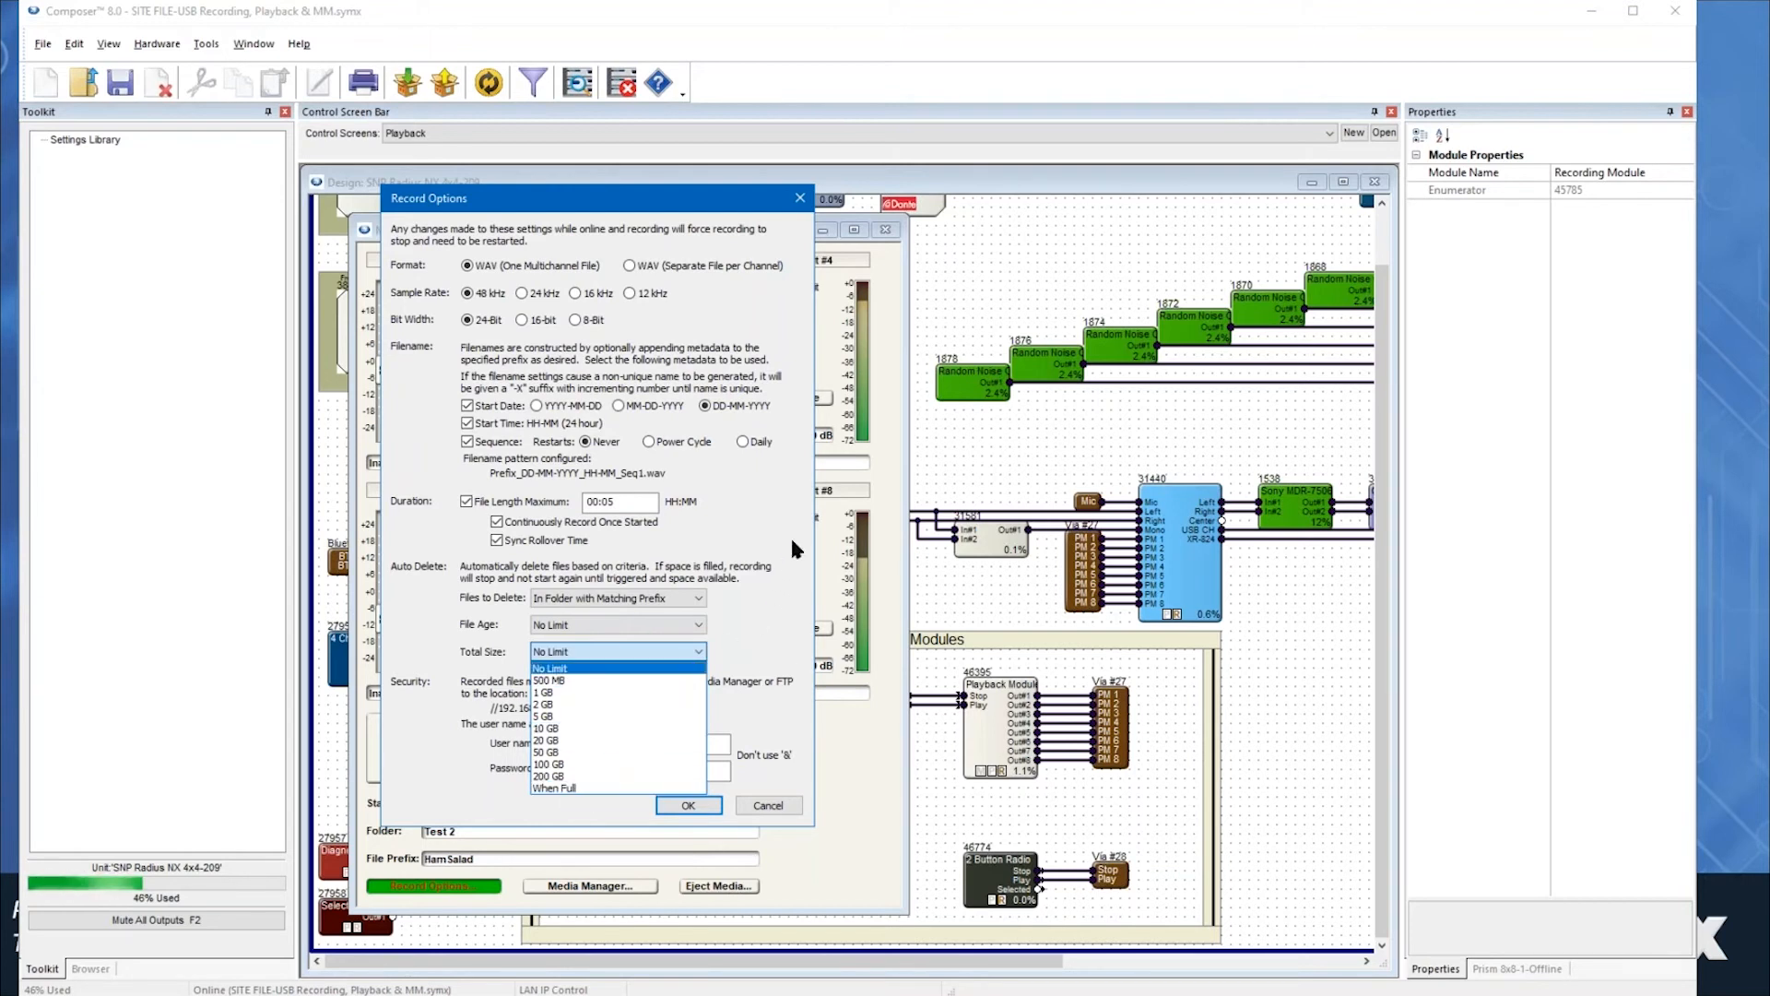
{"action": "left_click", "coordinate": [737, 584]}
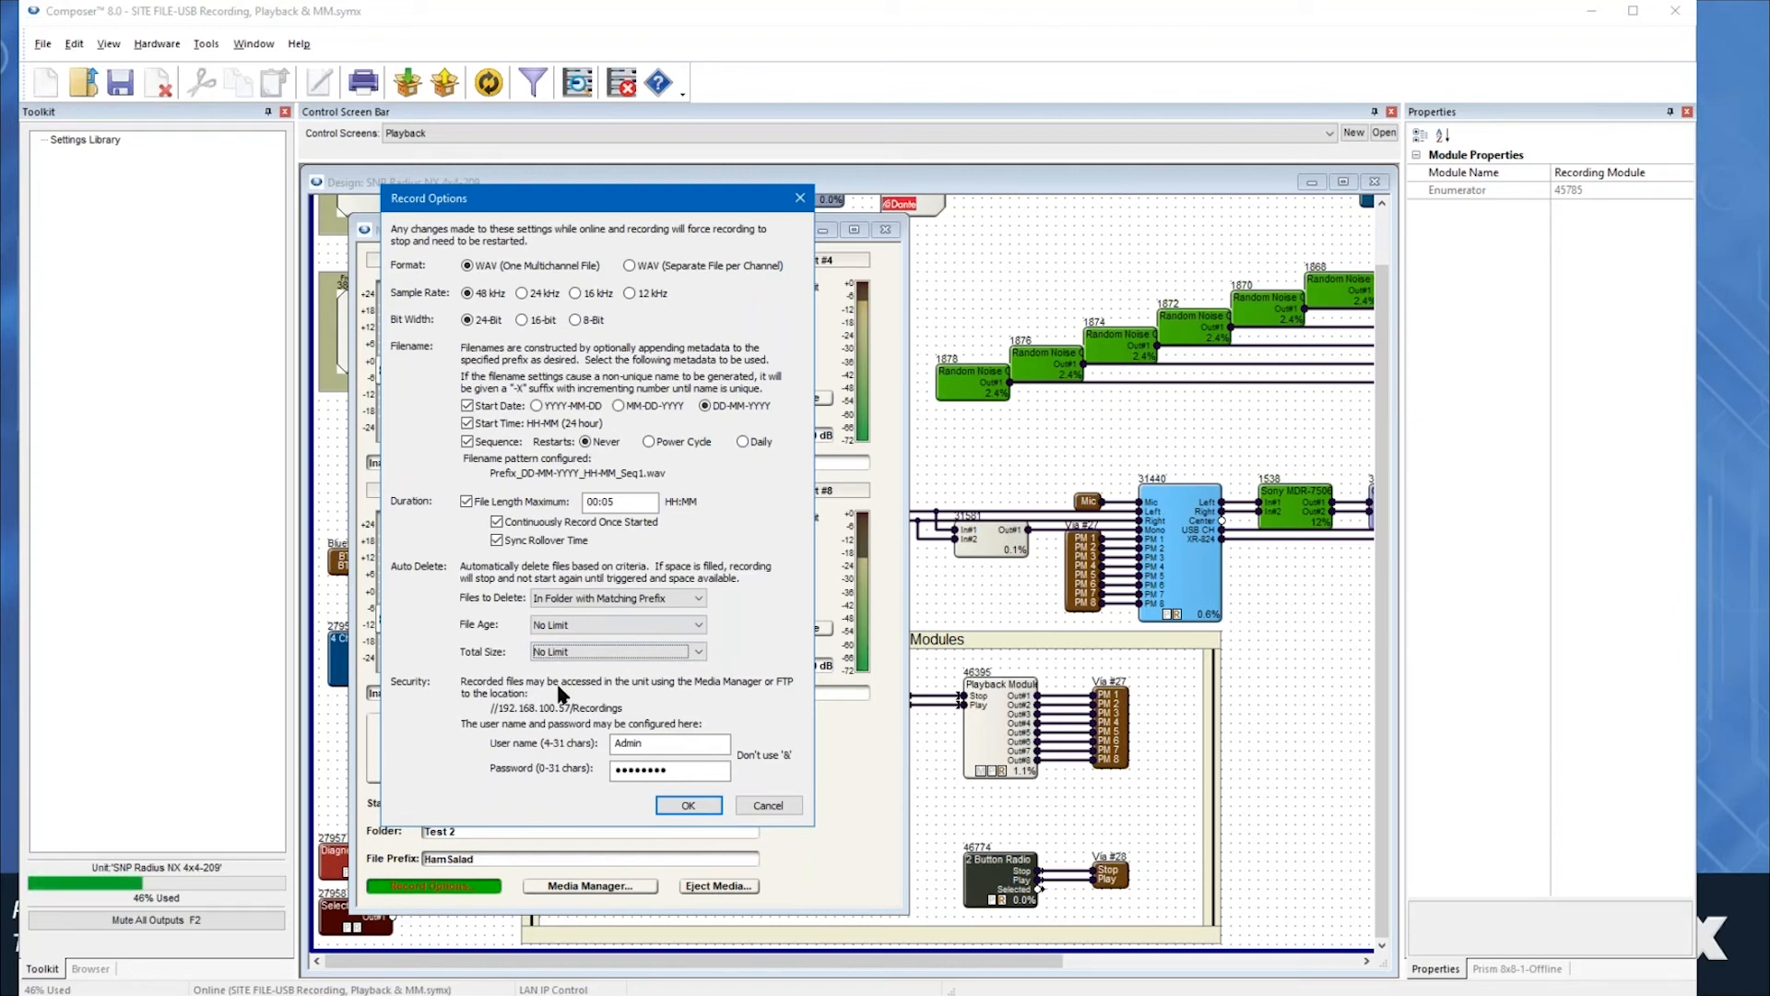
- Accept the record options and switch from the Recording Module to the Playback Module's controls
{"action": "left_click", "coordinate": [687, 742]}
{"action": "left_click", "coordinate": [708, 807]}
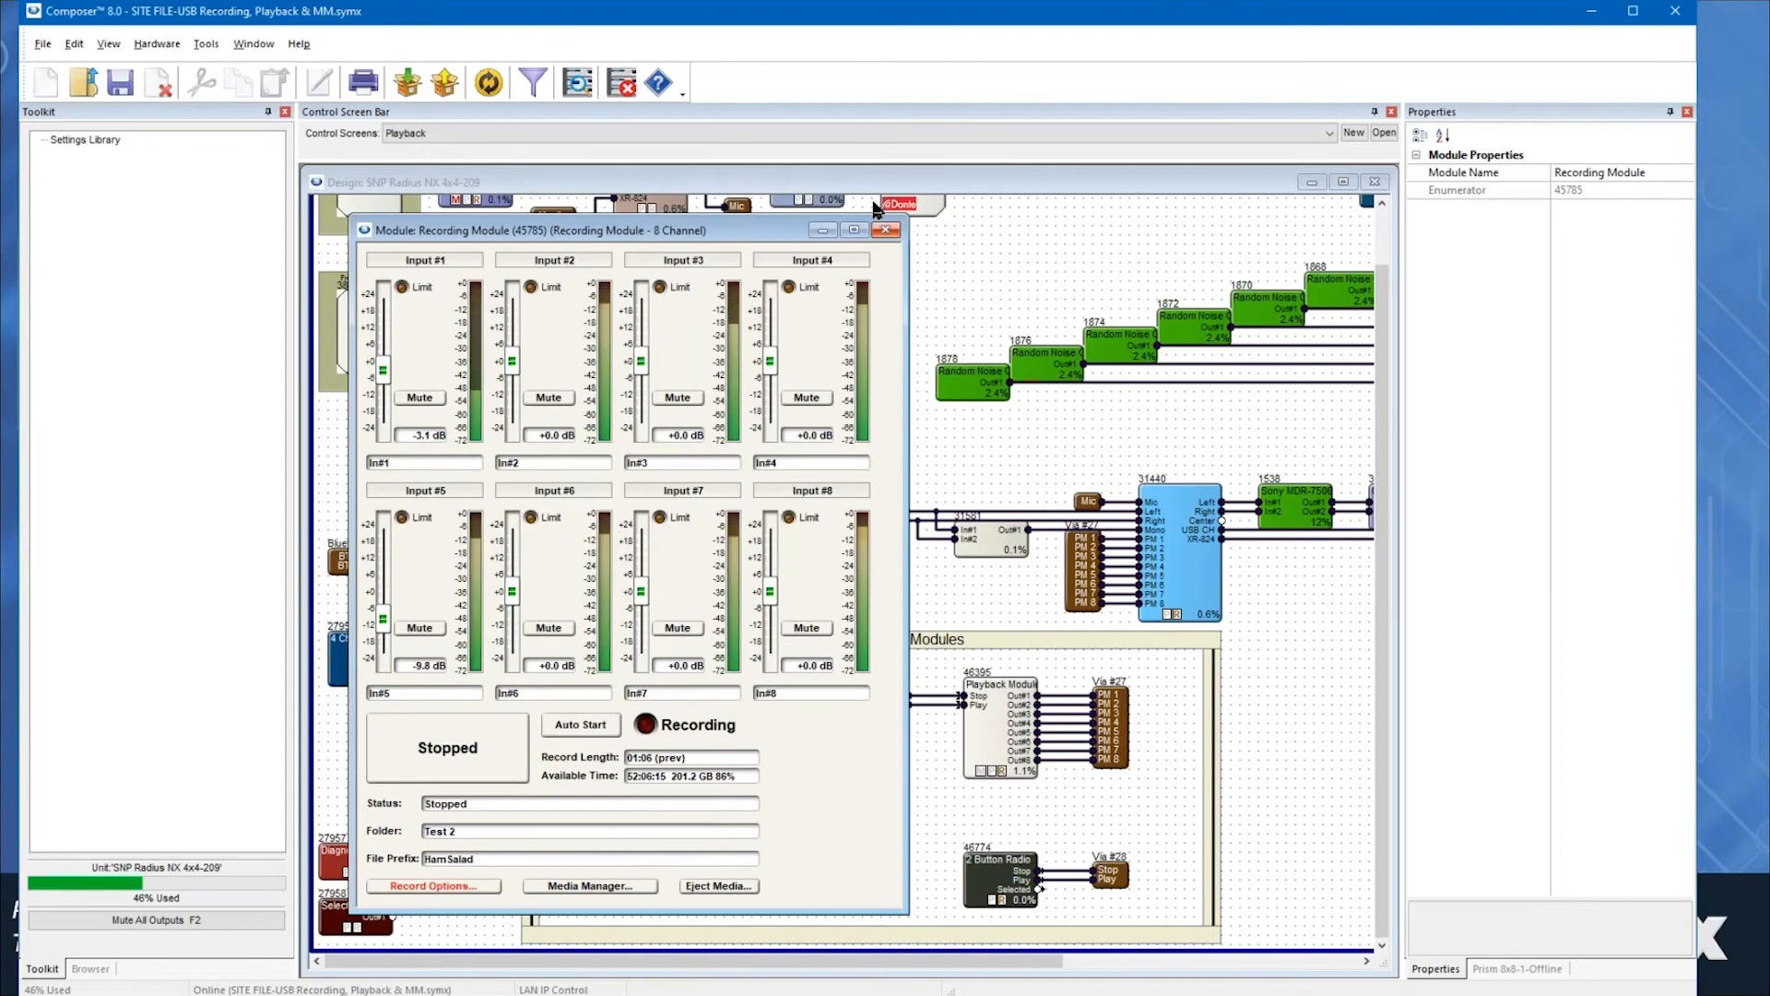
{"action": "left_click", "coordinate": [882, 230]}
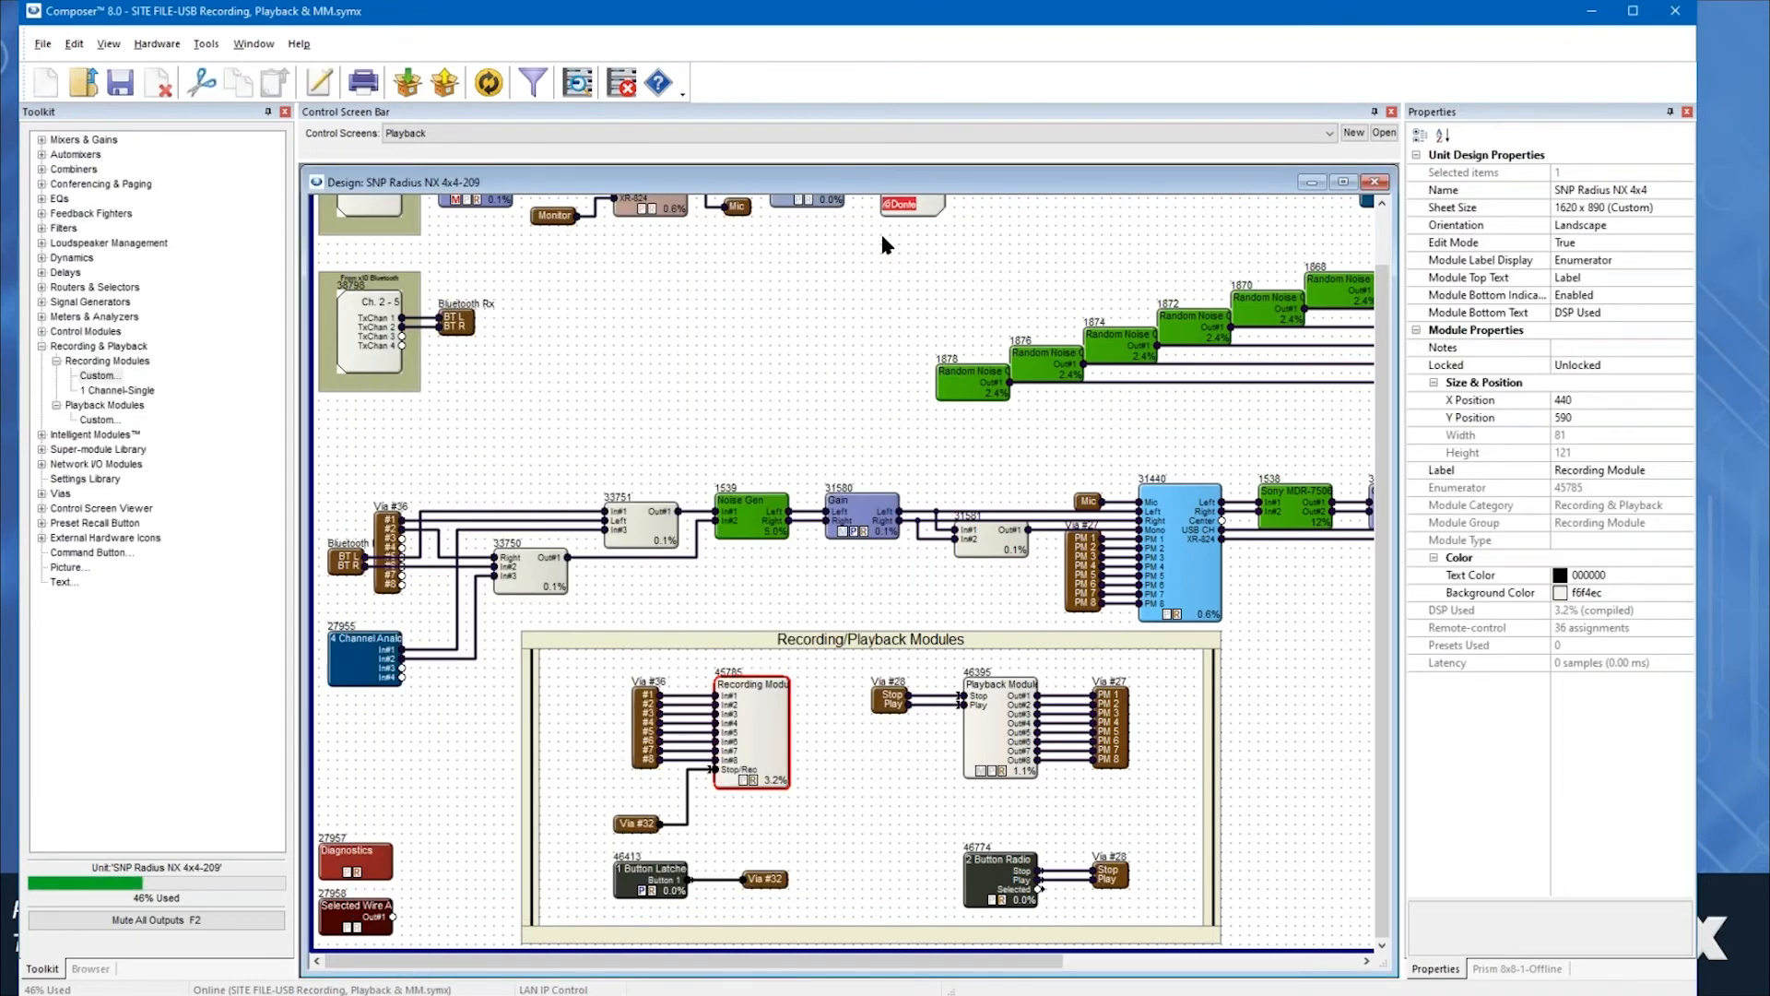
{"action": "double_click", "coordinate": [1014, 732]}
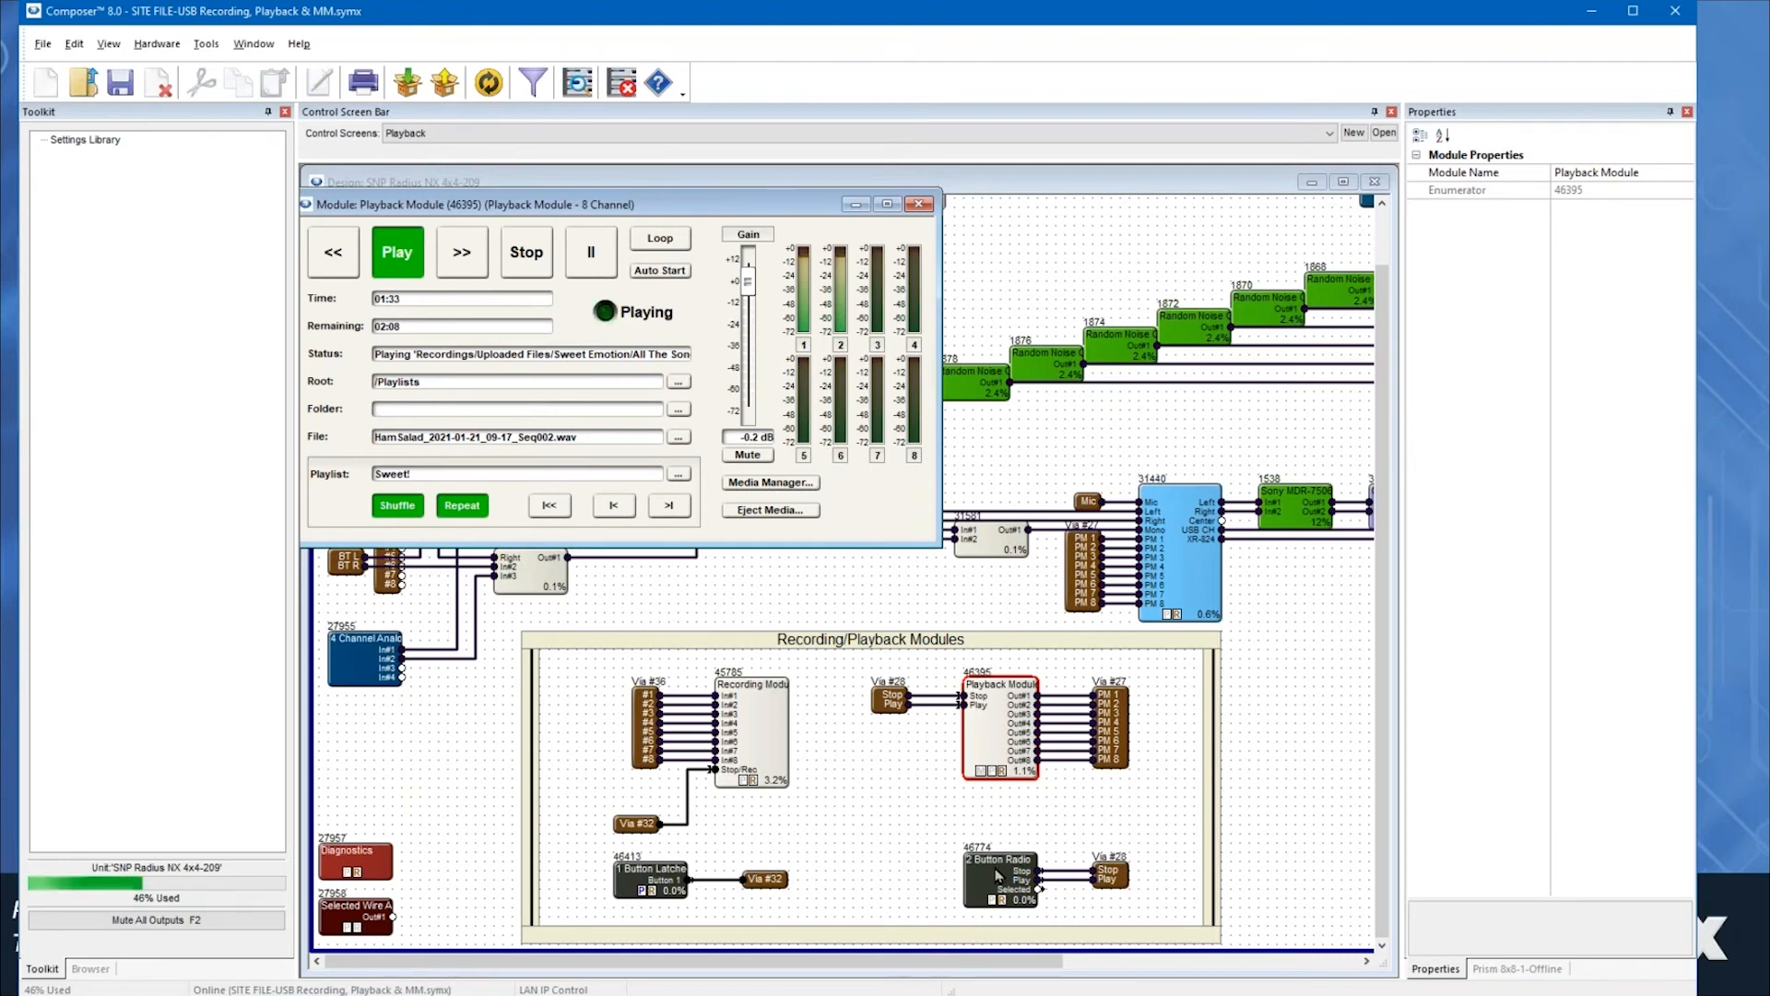
{"action": "left_click", "coordinate": [1008, 888]}
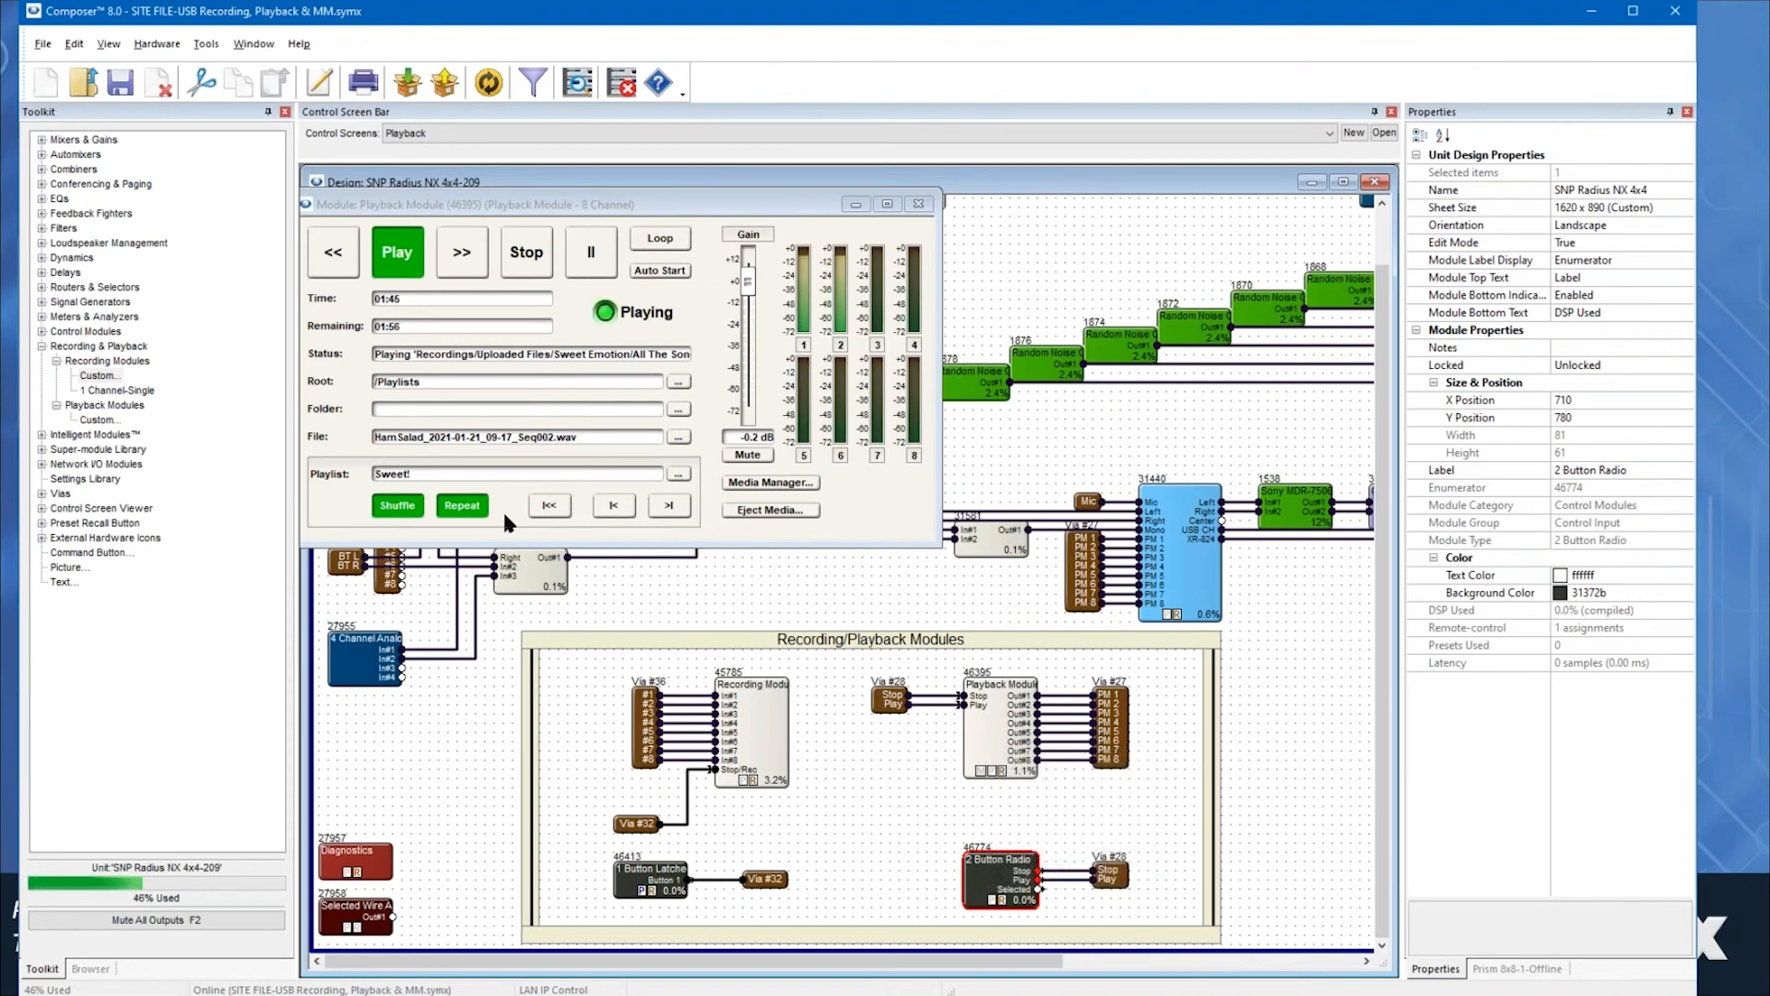
- Stop playback and set the playback time position to 03:25
{"action": "left_click", "coordinate": [539, 247]}
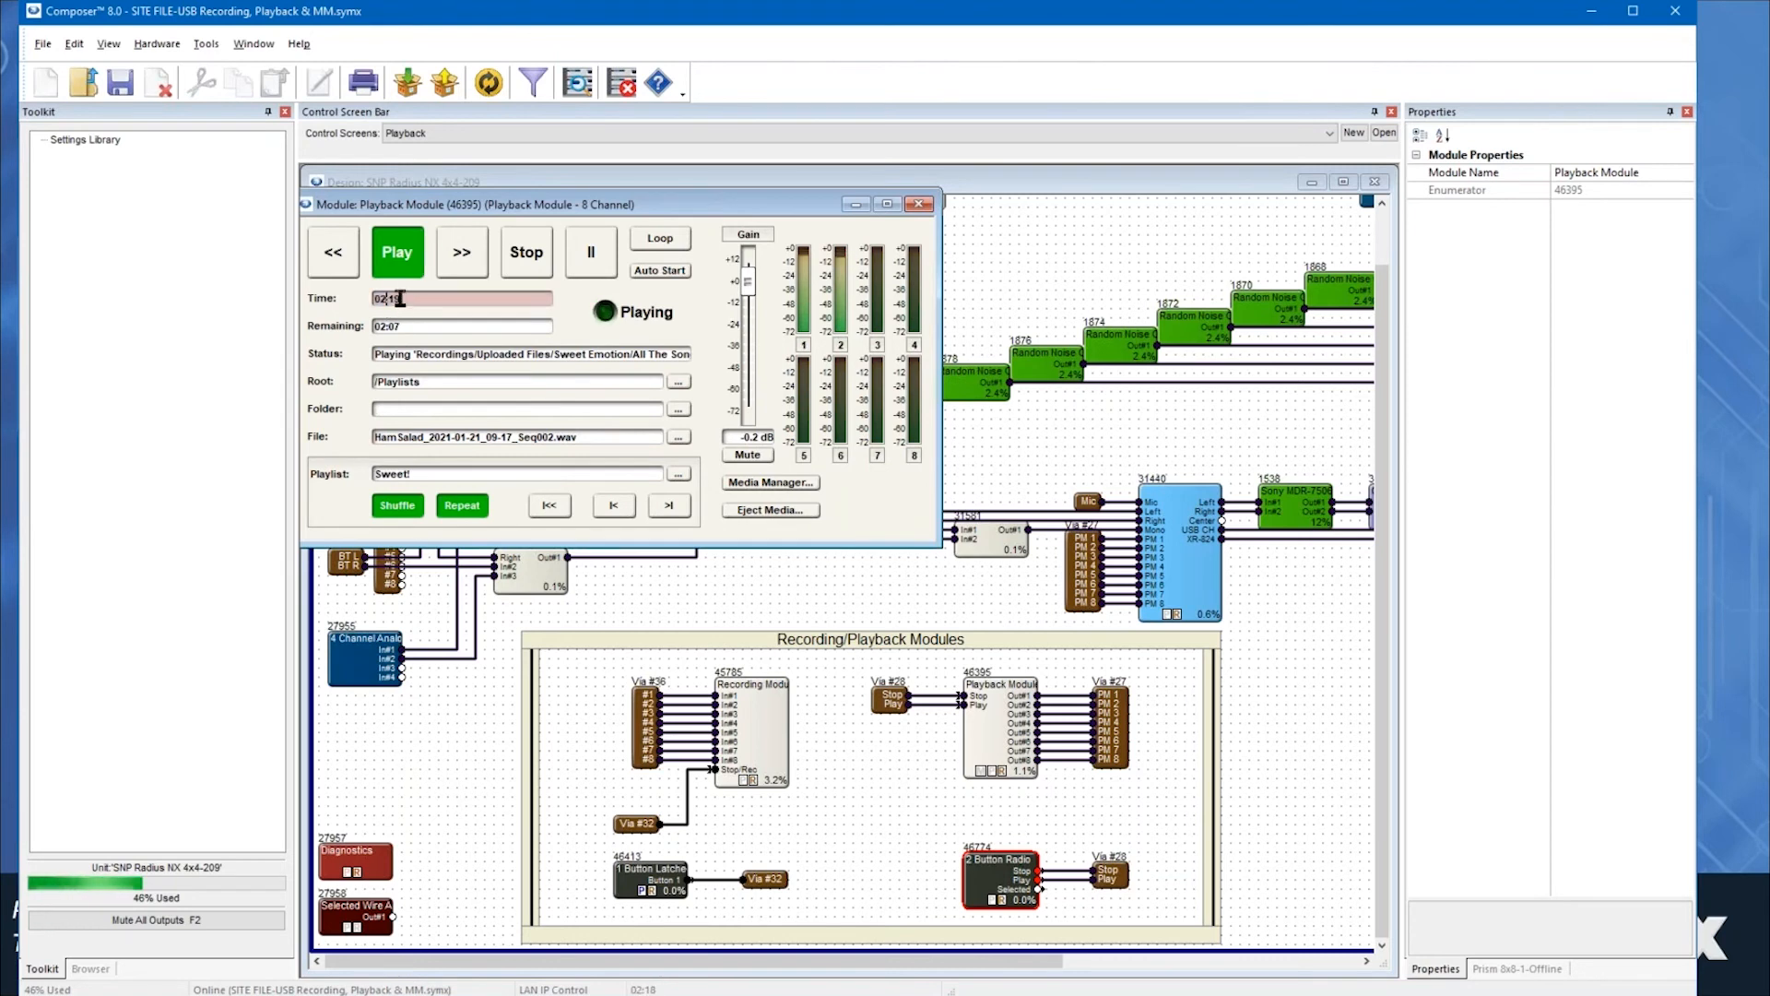
{"action": "left_click", "coordinate": [524, 268]}
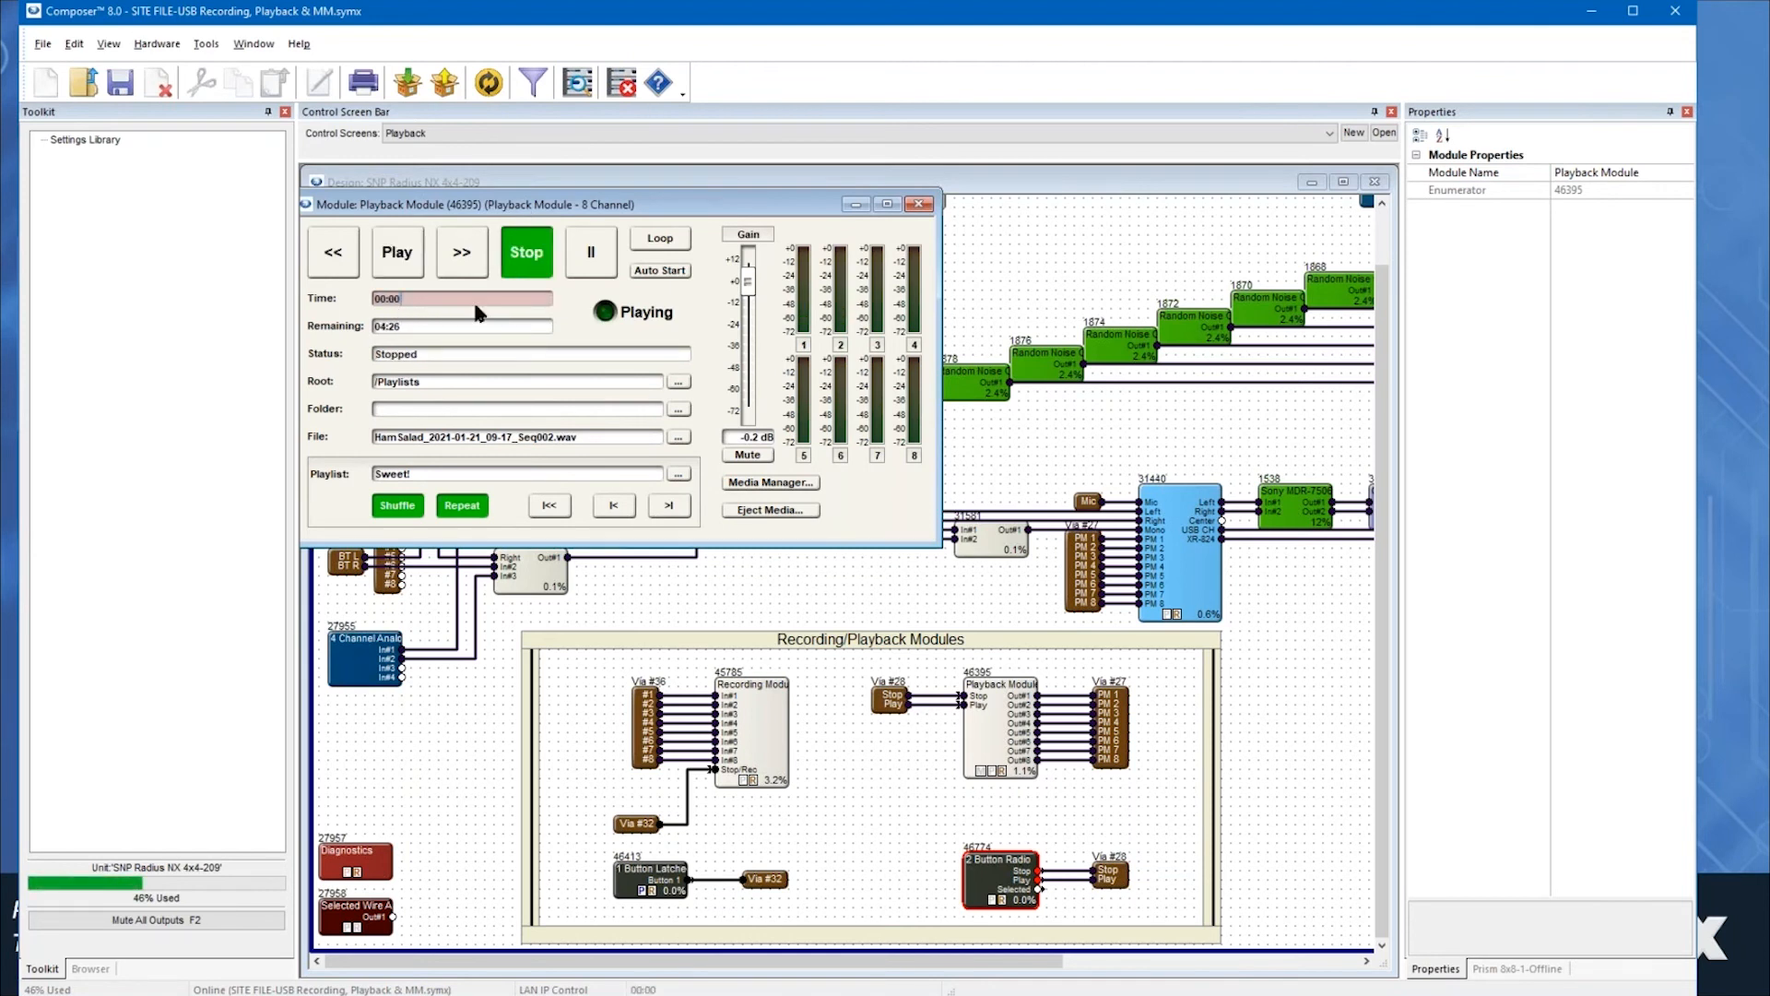
{"action": "key", "text": "BackSpace"}
{"action": "key", "text": "BackSpace"}
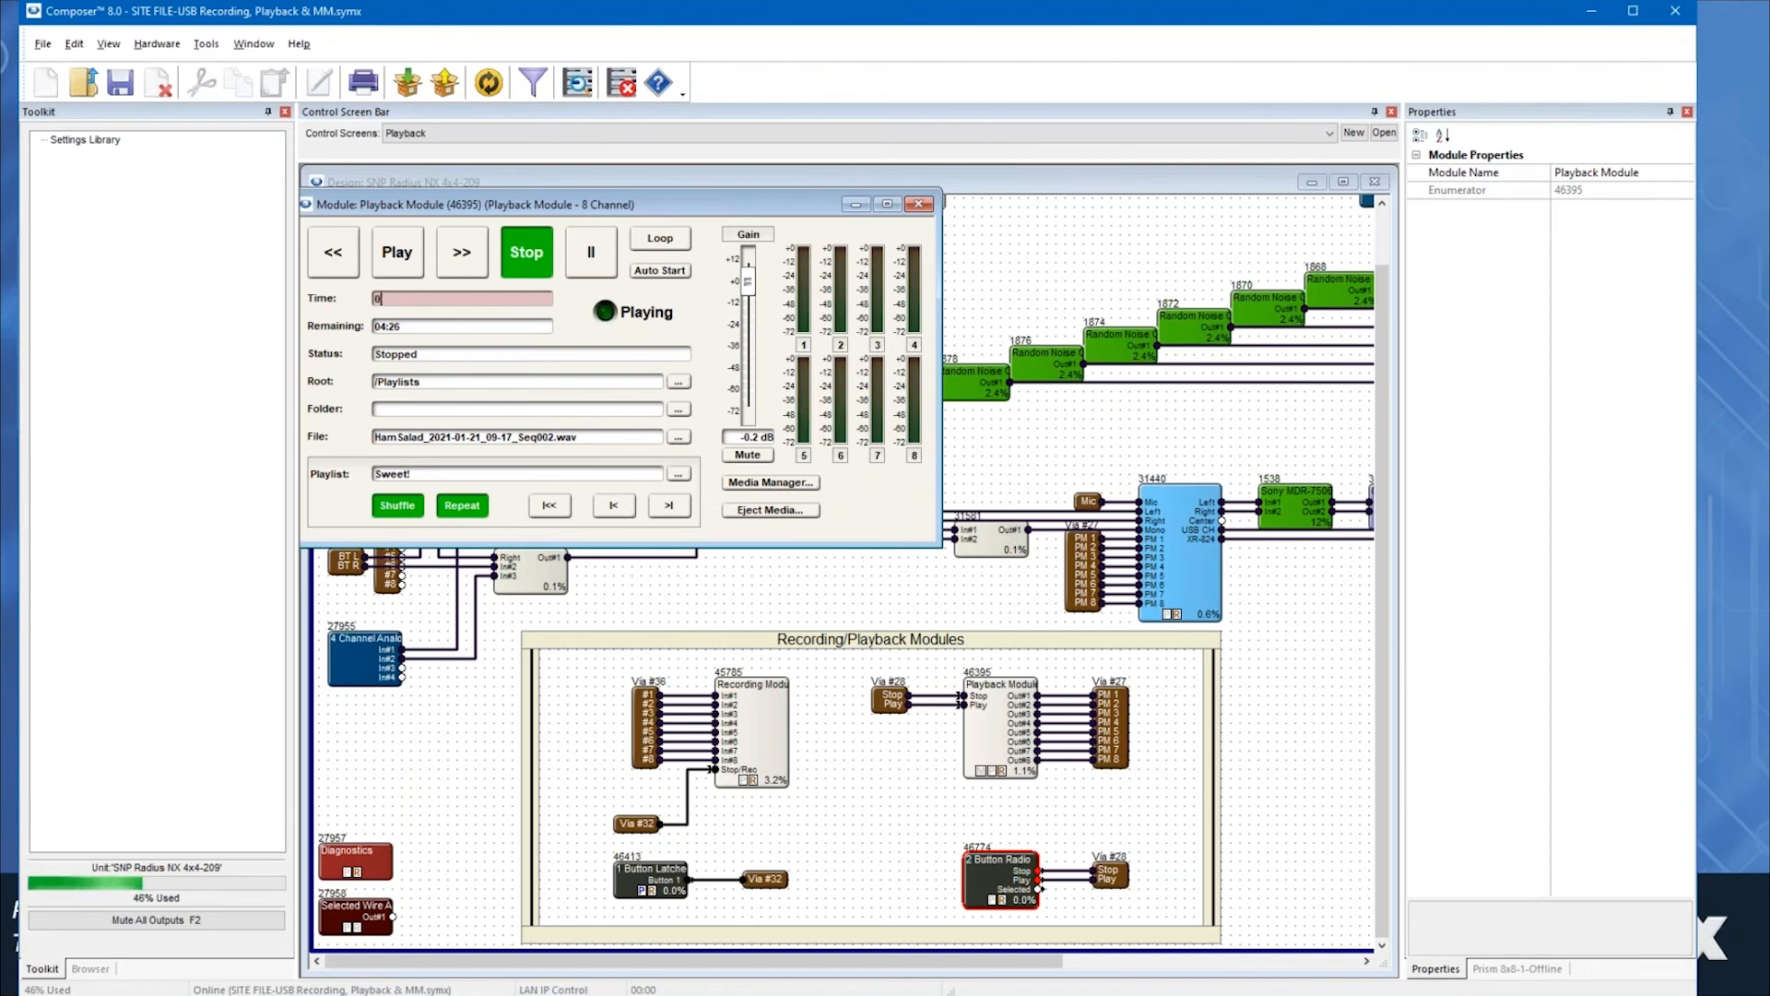
{"action": "type", "text": "03:25"}
{"action": "key", "text": "Return"}
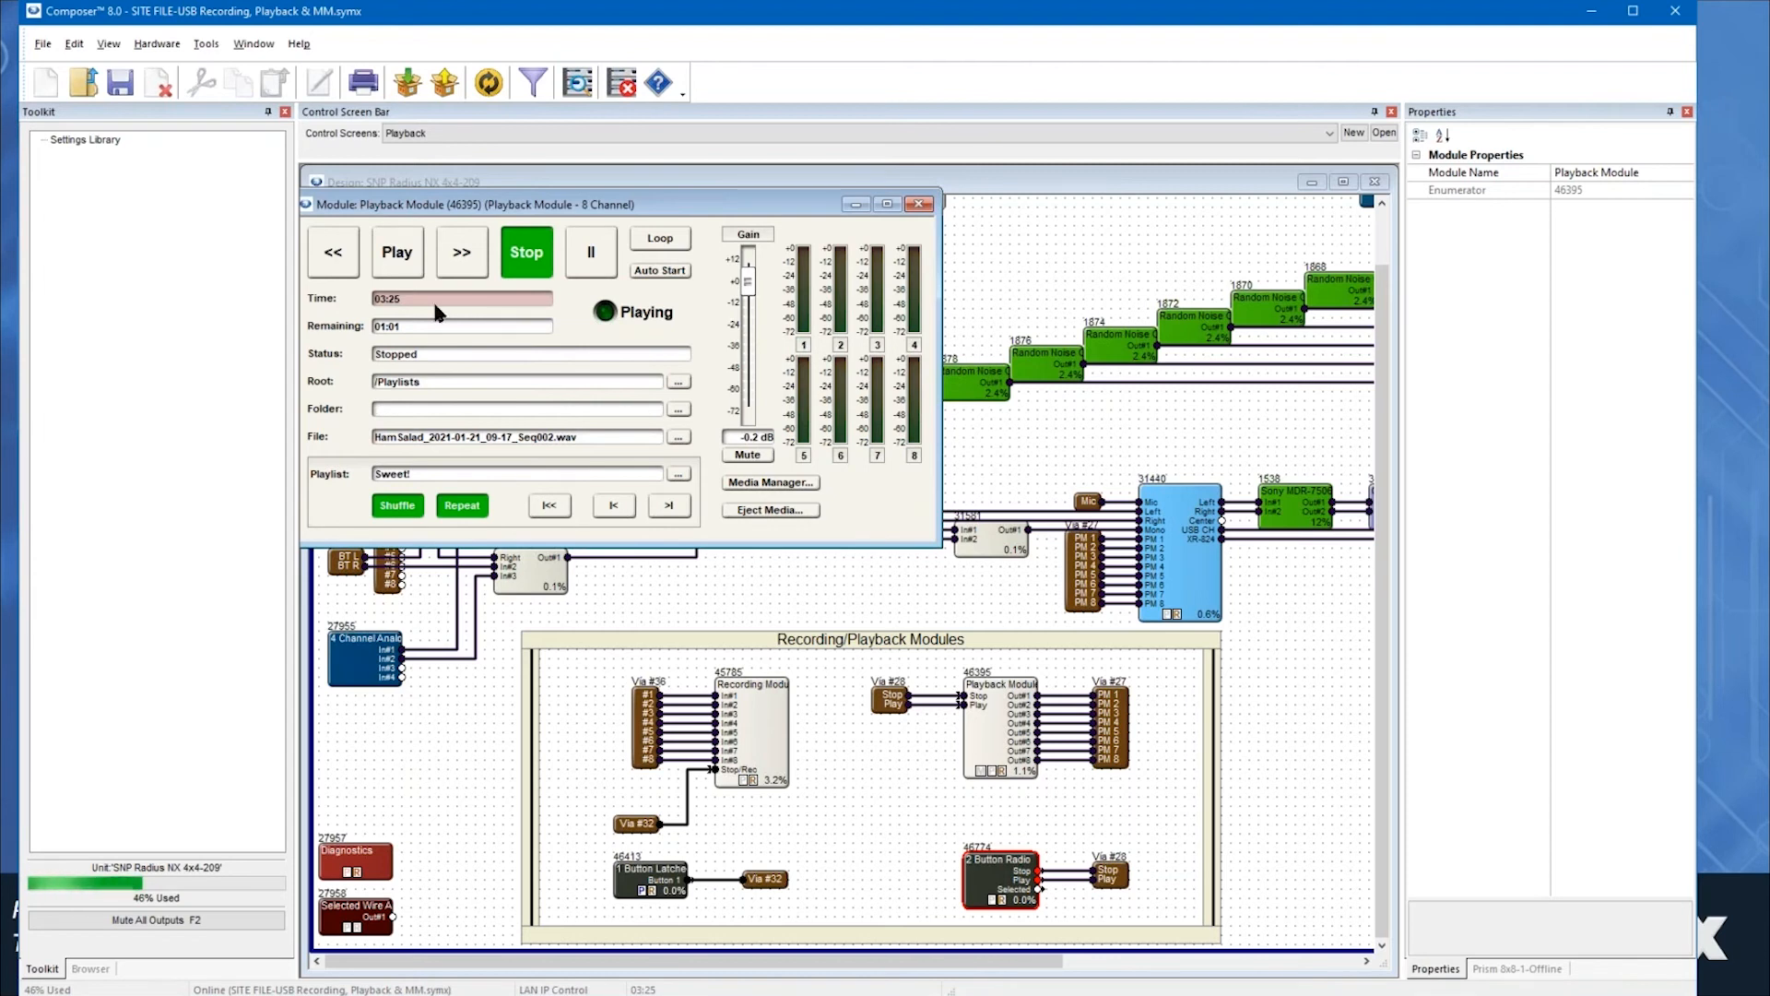
- Review the Root, Folder and File settings that determine the Playback Module's source
{"action": "left_click", "coordinate": [415, 385]}
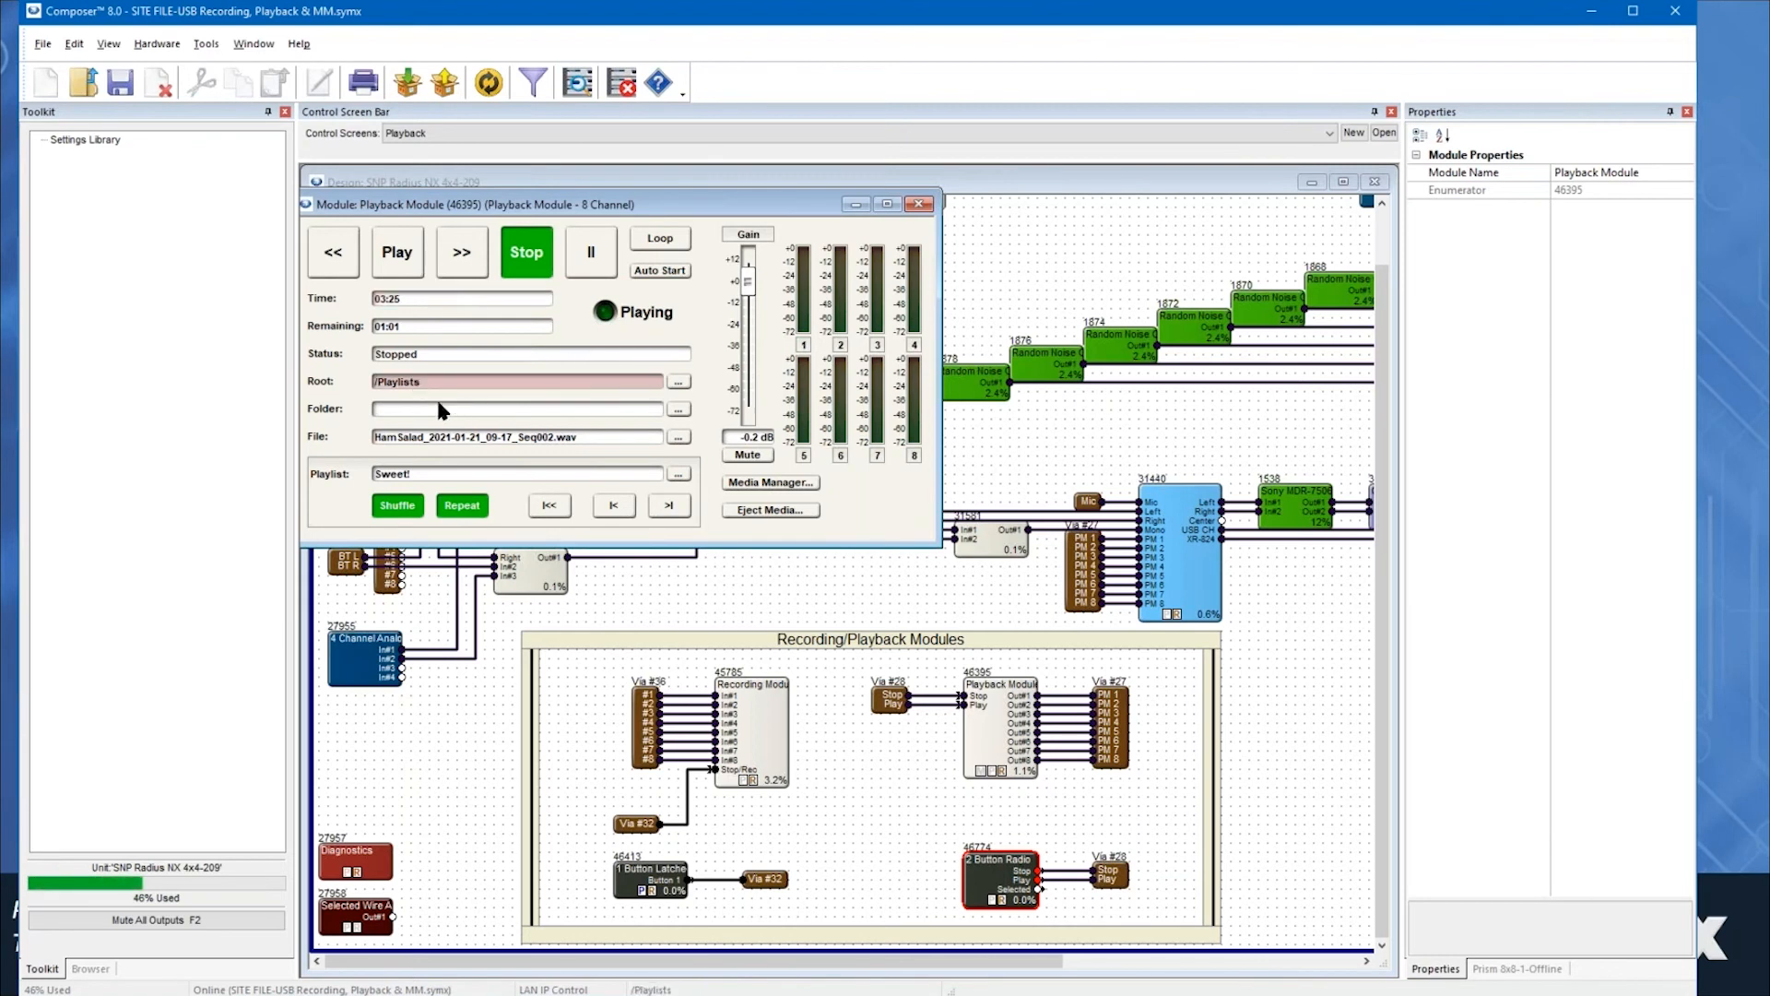
{"action": "left_click", "coordinate": [444, 409]}
{"action": "left_click", "coordinate": [435, 443]}
{"action": "left_click", "coordinate": [428, 385]}
{"action": "left_click", "coordinate": [403, 404]}
{"action": "left_click", "coordinate": [391, 383]}
- Set the Playback Module's root folder to Recordings on the USB drive
{"action": "left_click", "coordinate": [683, 380]}
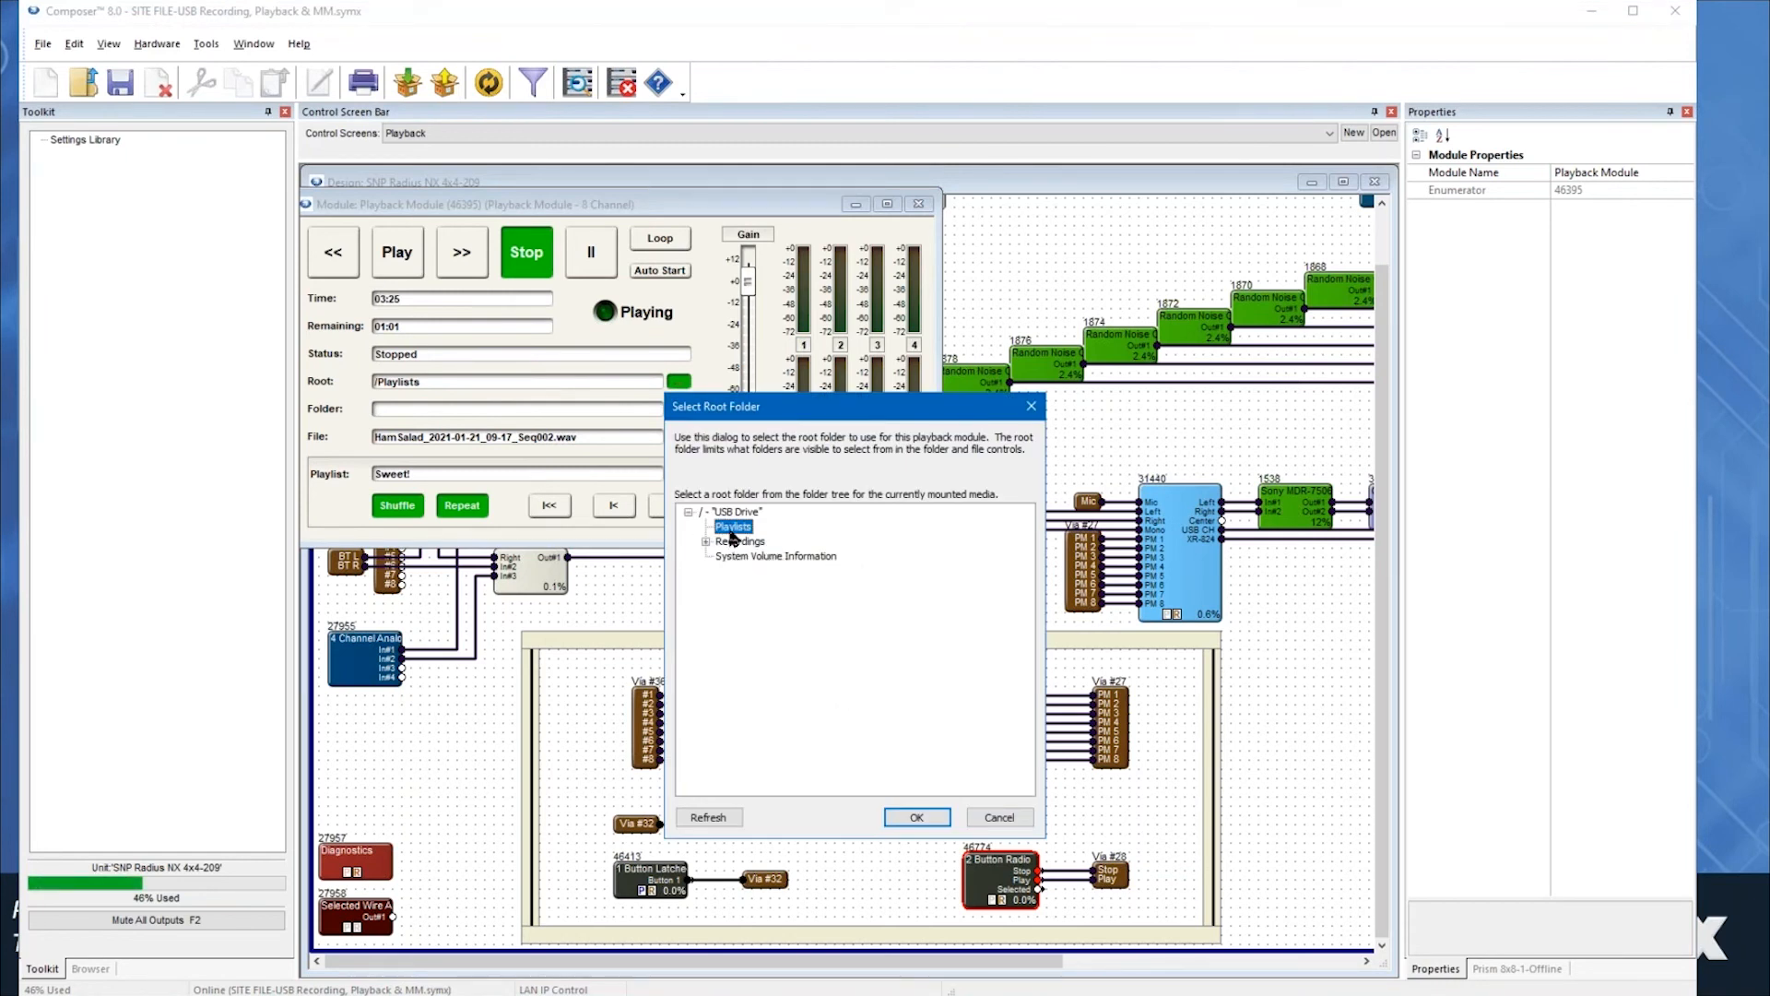
{"action": "left_click", "coordinate": [740, 544]}
{"action": "left_click", "coordinate": [706, 542]}
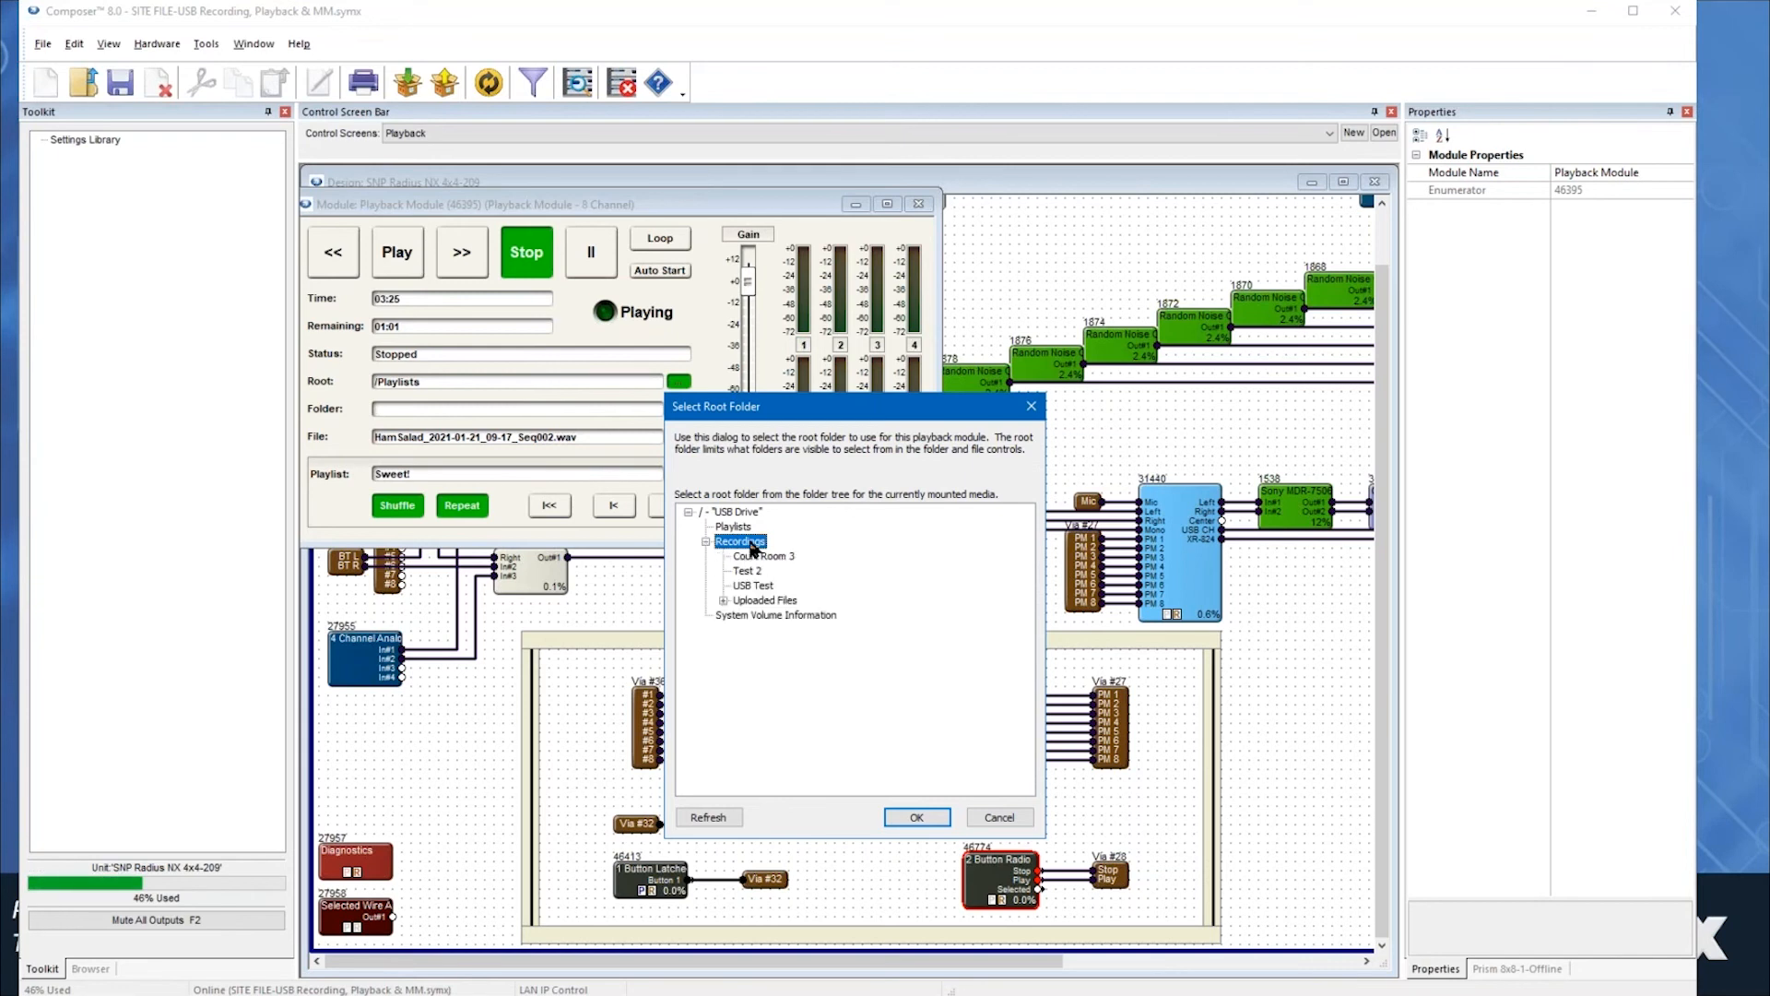
{"action": "left_click", "coordinate": [736, 527]}
{"action": "left_click", "coordinate": [757, 558]}
{"action": "left_click", "coordinate": [735, 543]}
{"action": "left_click", "coordinate": [928, 820]}
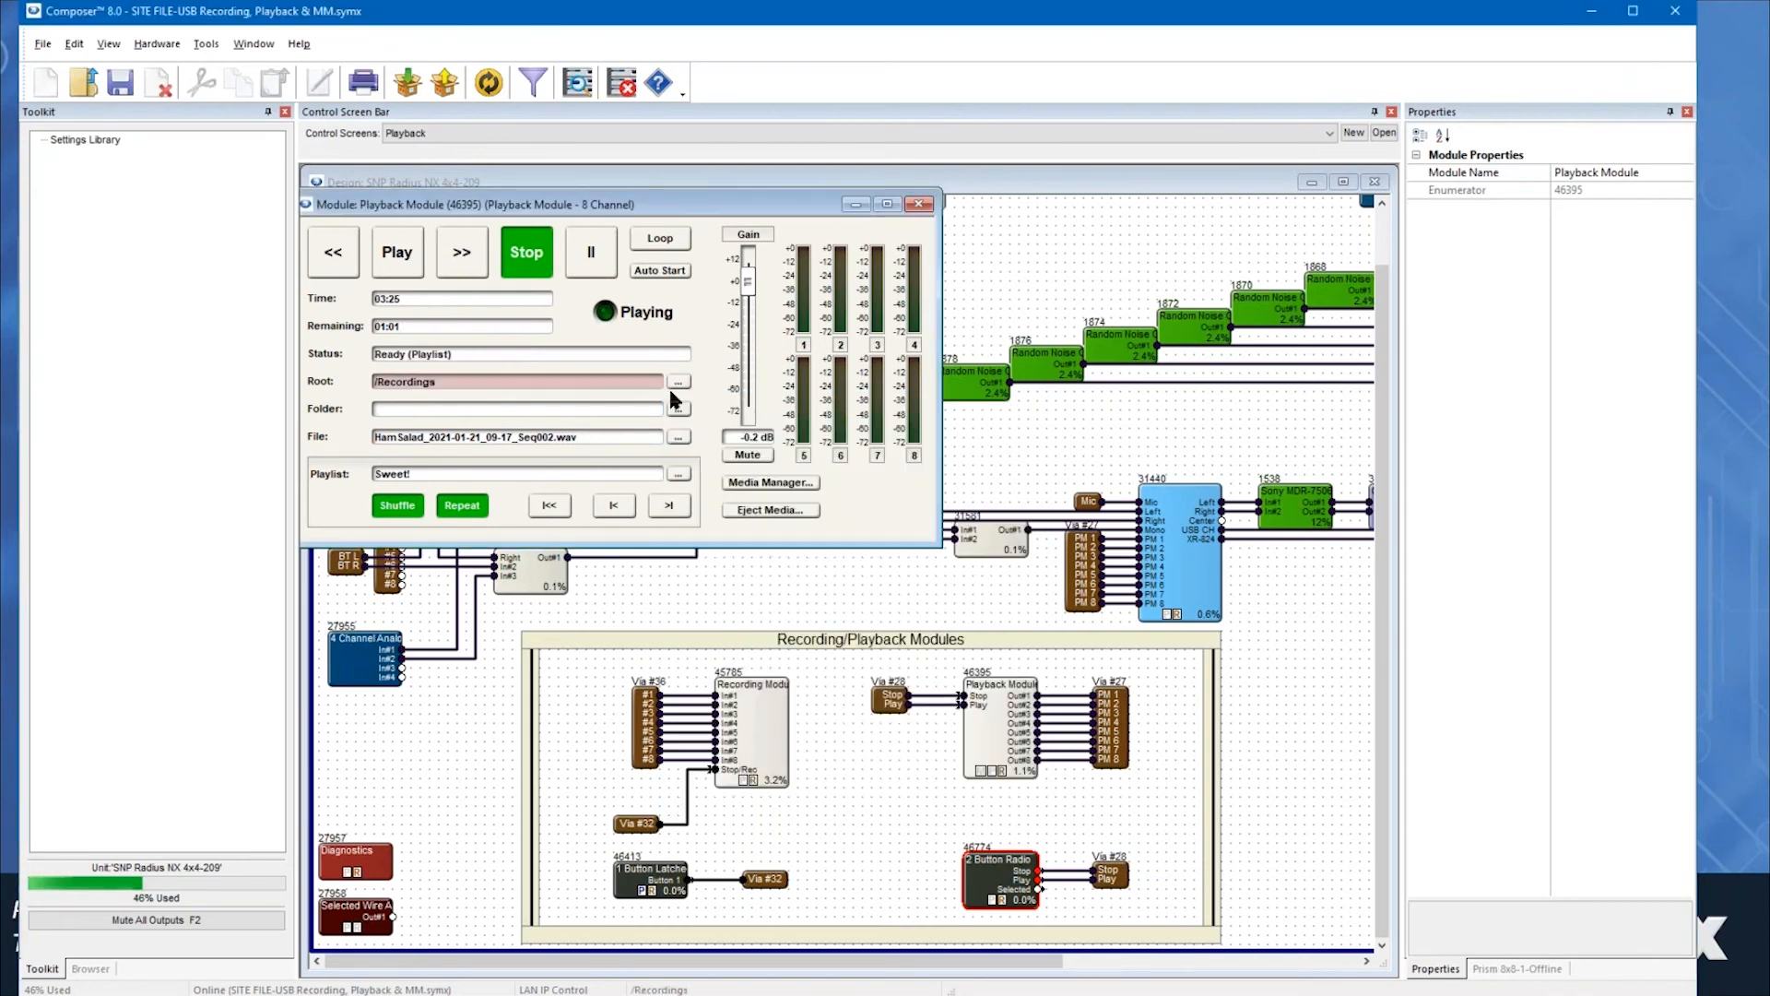
- Set the playback folder to Court Room 3 and the file to HamSalad_2021-03-02_11-30_Seq028.wav
{"action": "left_click", "coordinate": [679, 410]}
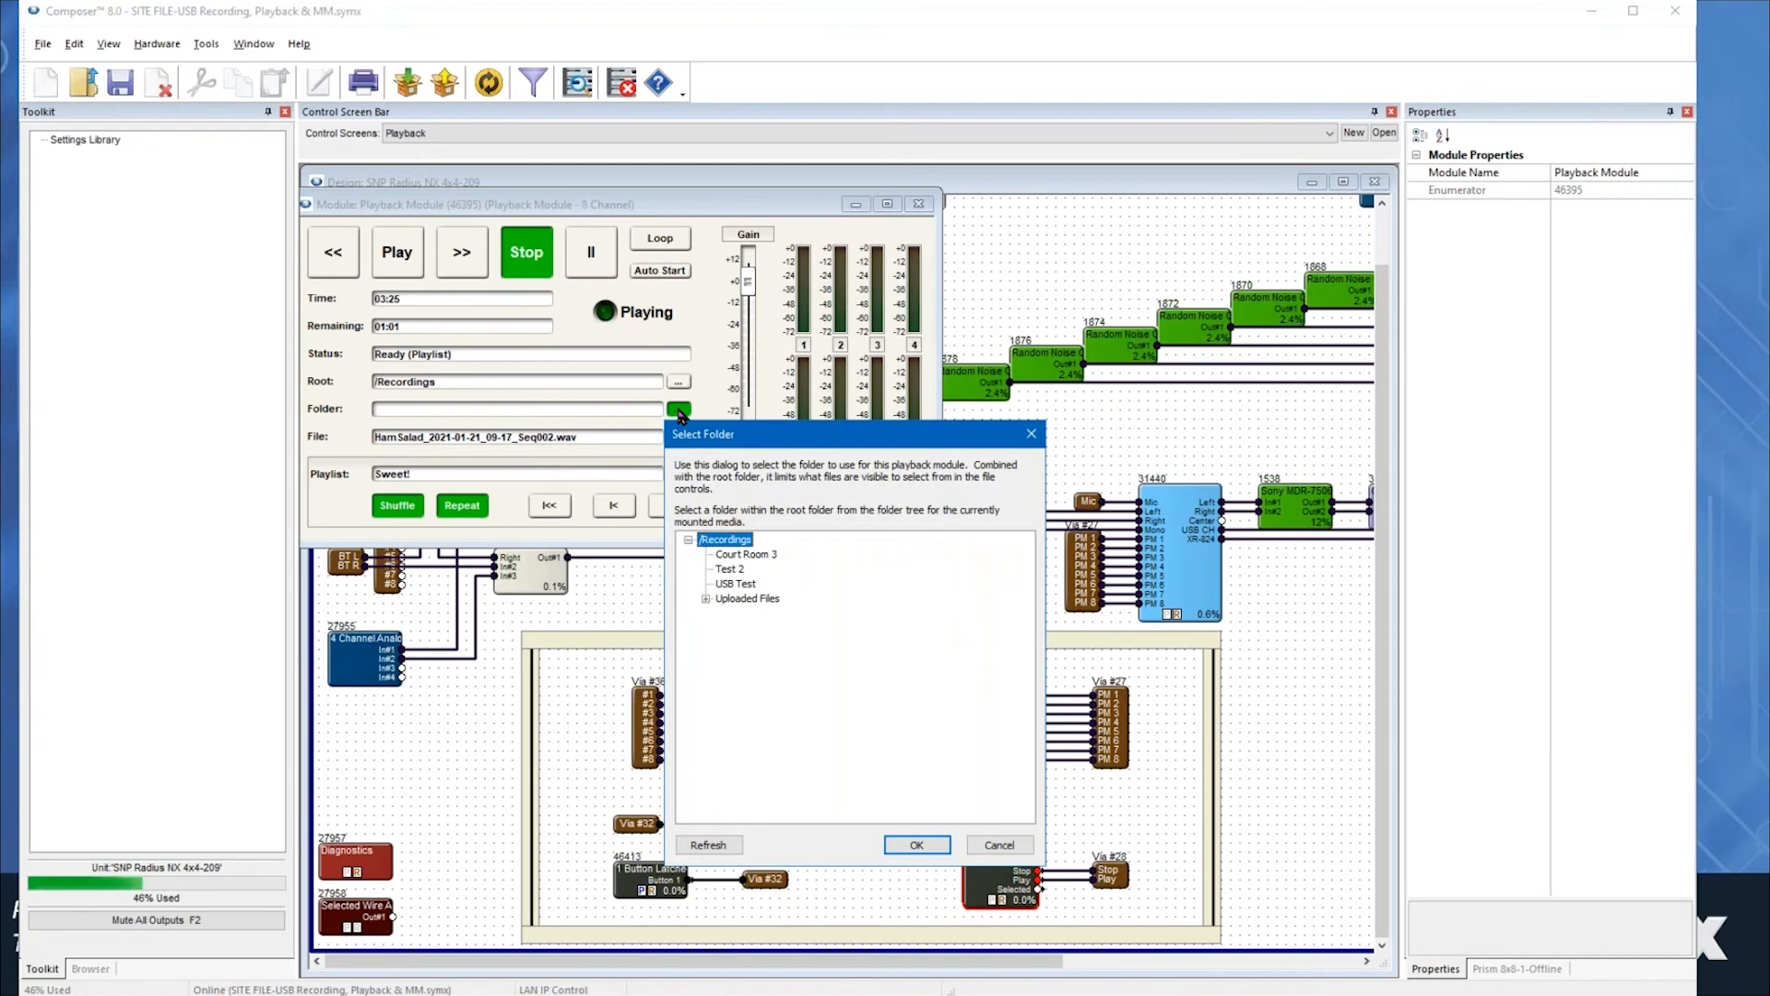
{"action": "left_click", "coordinate": [752, 557]}
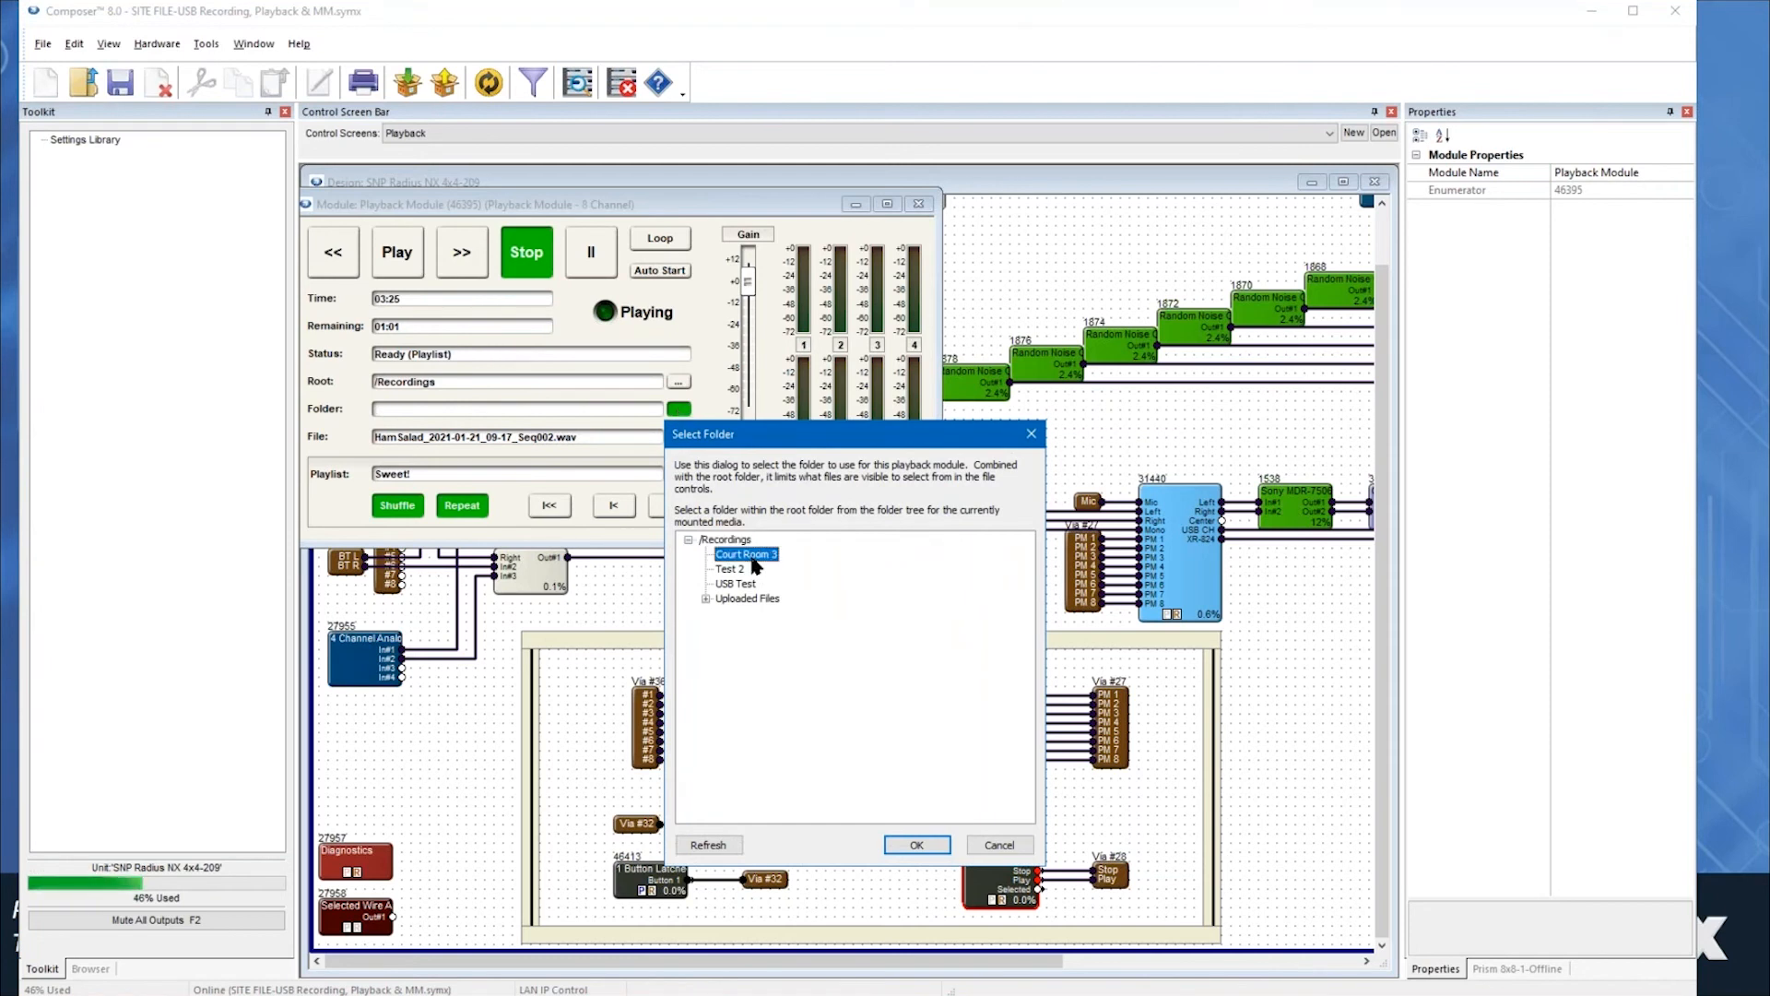
{"action": "left_click", "coordinate": [918, 846]}
{"action": "left_click", "coordinate": [679, 438]}
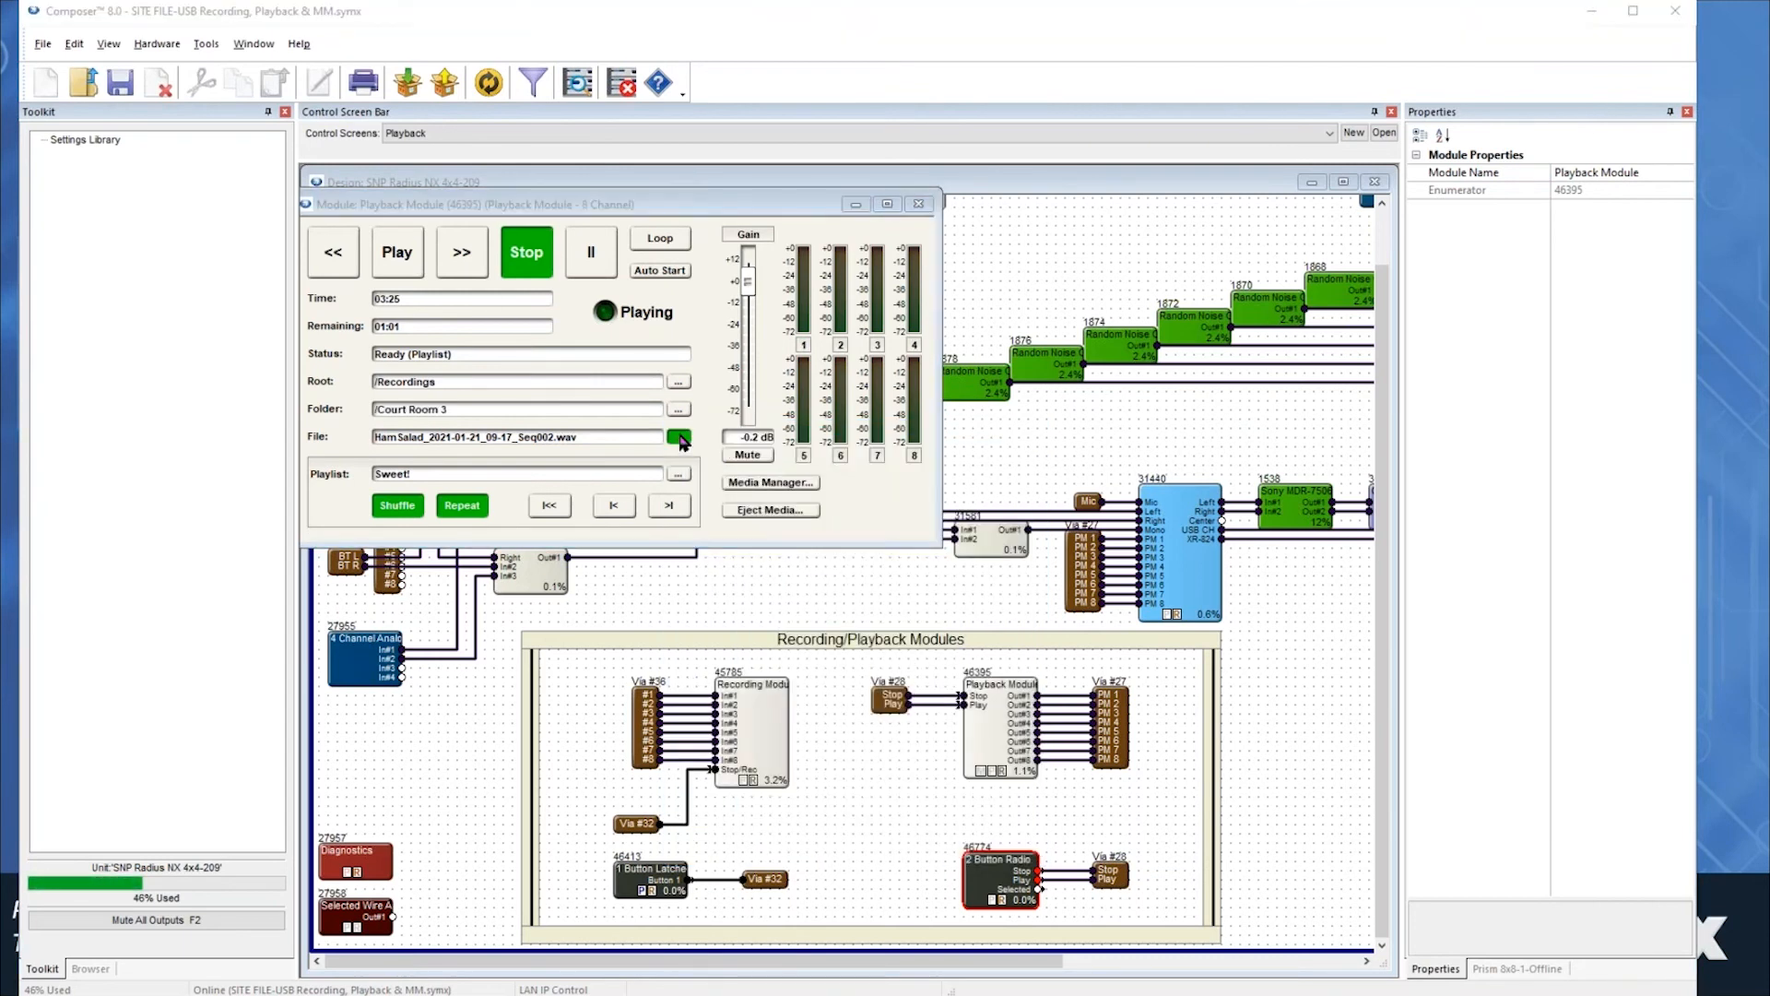
{"action": "scroll", "coordinate": [860, 708], "scroll_direction": "down", "scroll_amount": 6}
{"action": "left_click", "coordinate": [868, 717]}
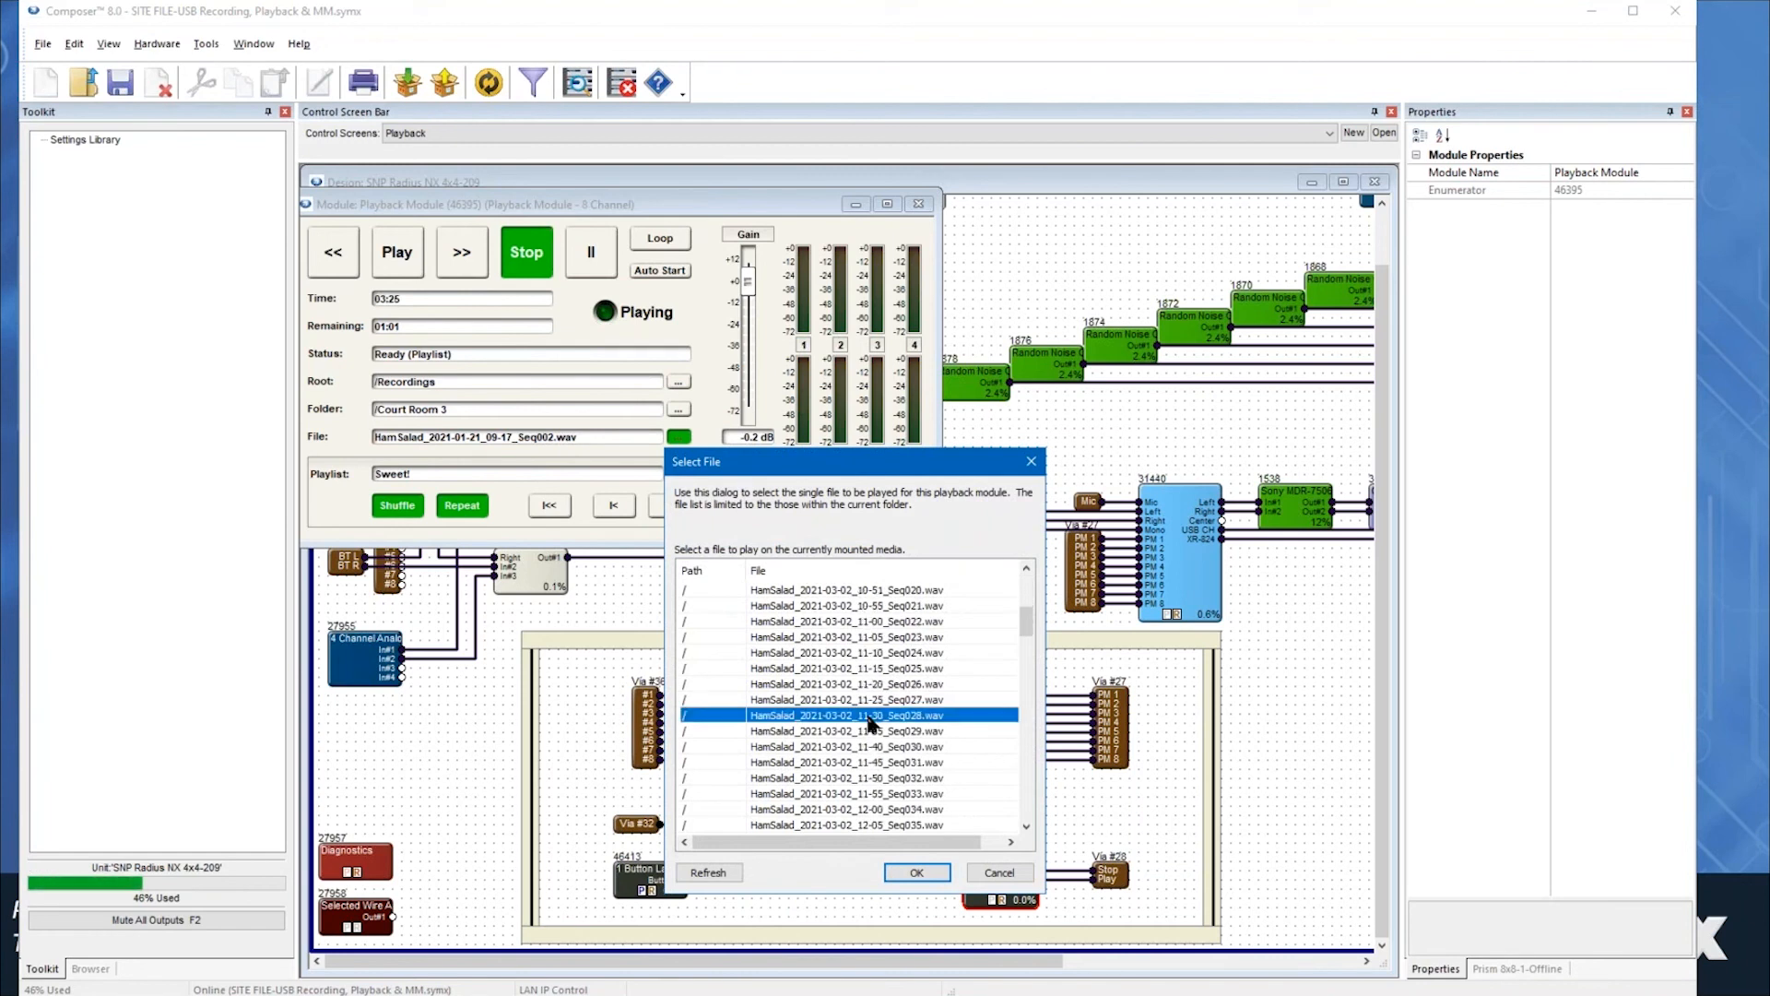
{"action": "left_click", "coordinate": [931, 872]}
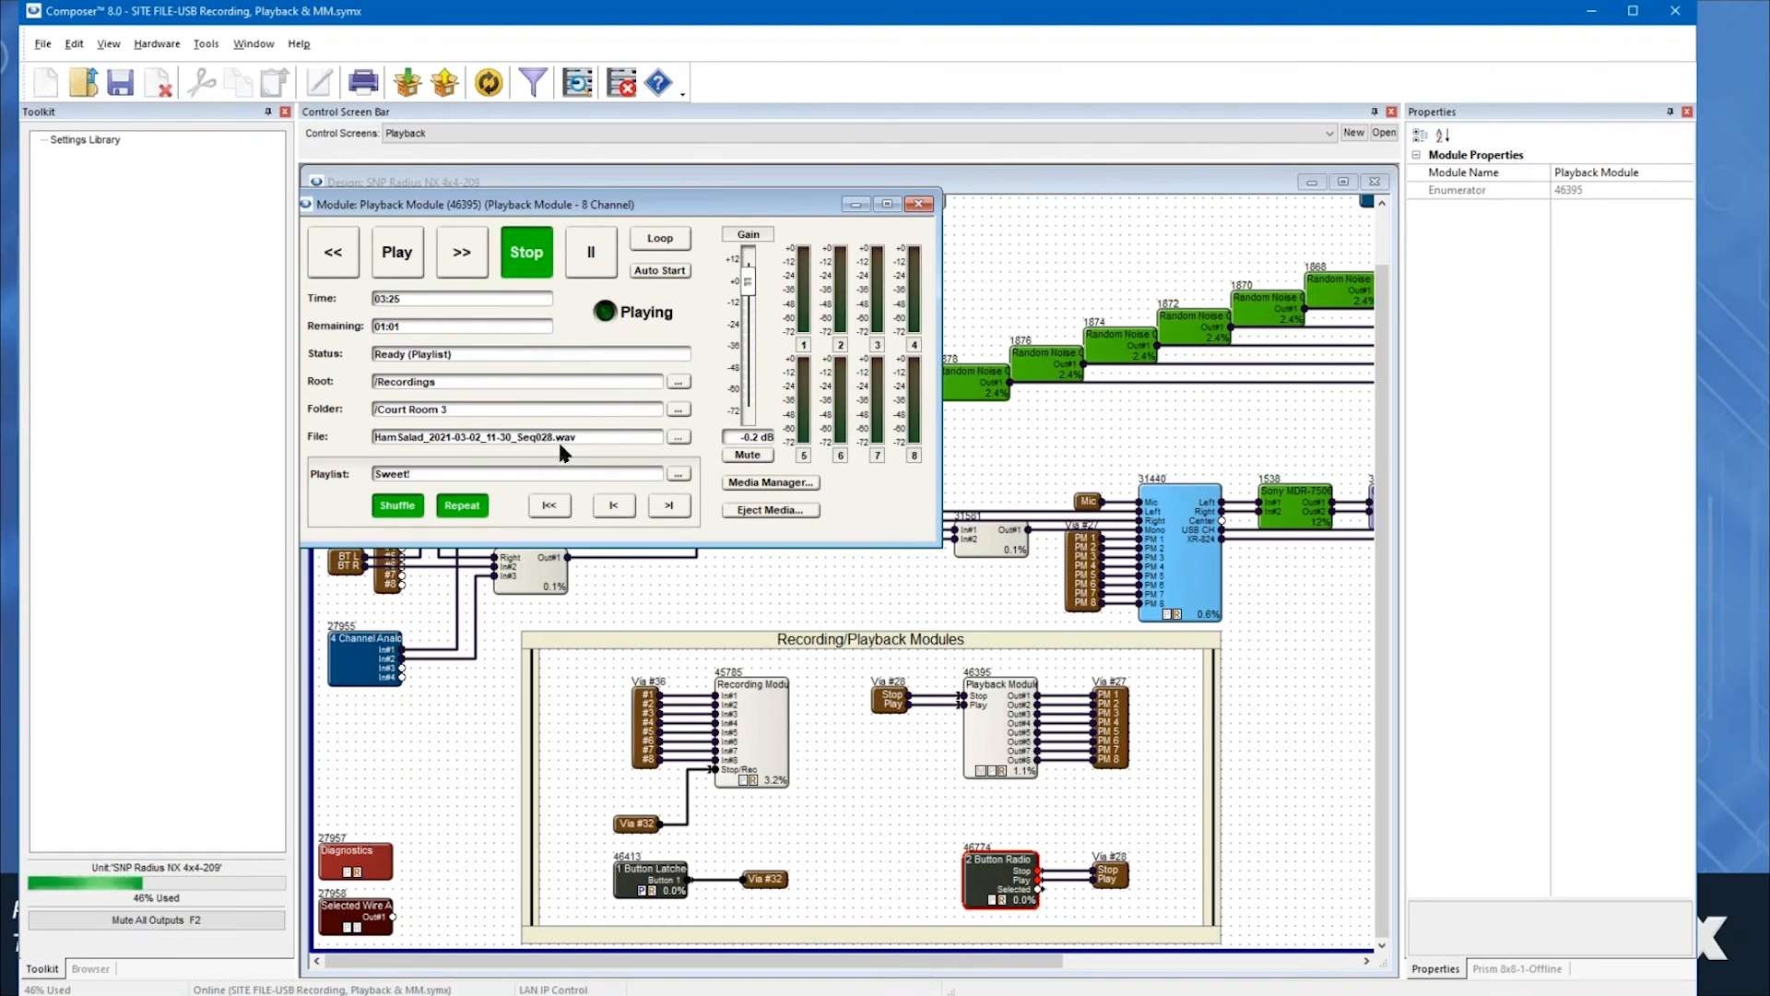
- Test playback with the Sweet! playlist, and with the playlist set to <None> play the selected file briefly
{"action": "left_click", "coordinate": [397, 251]}
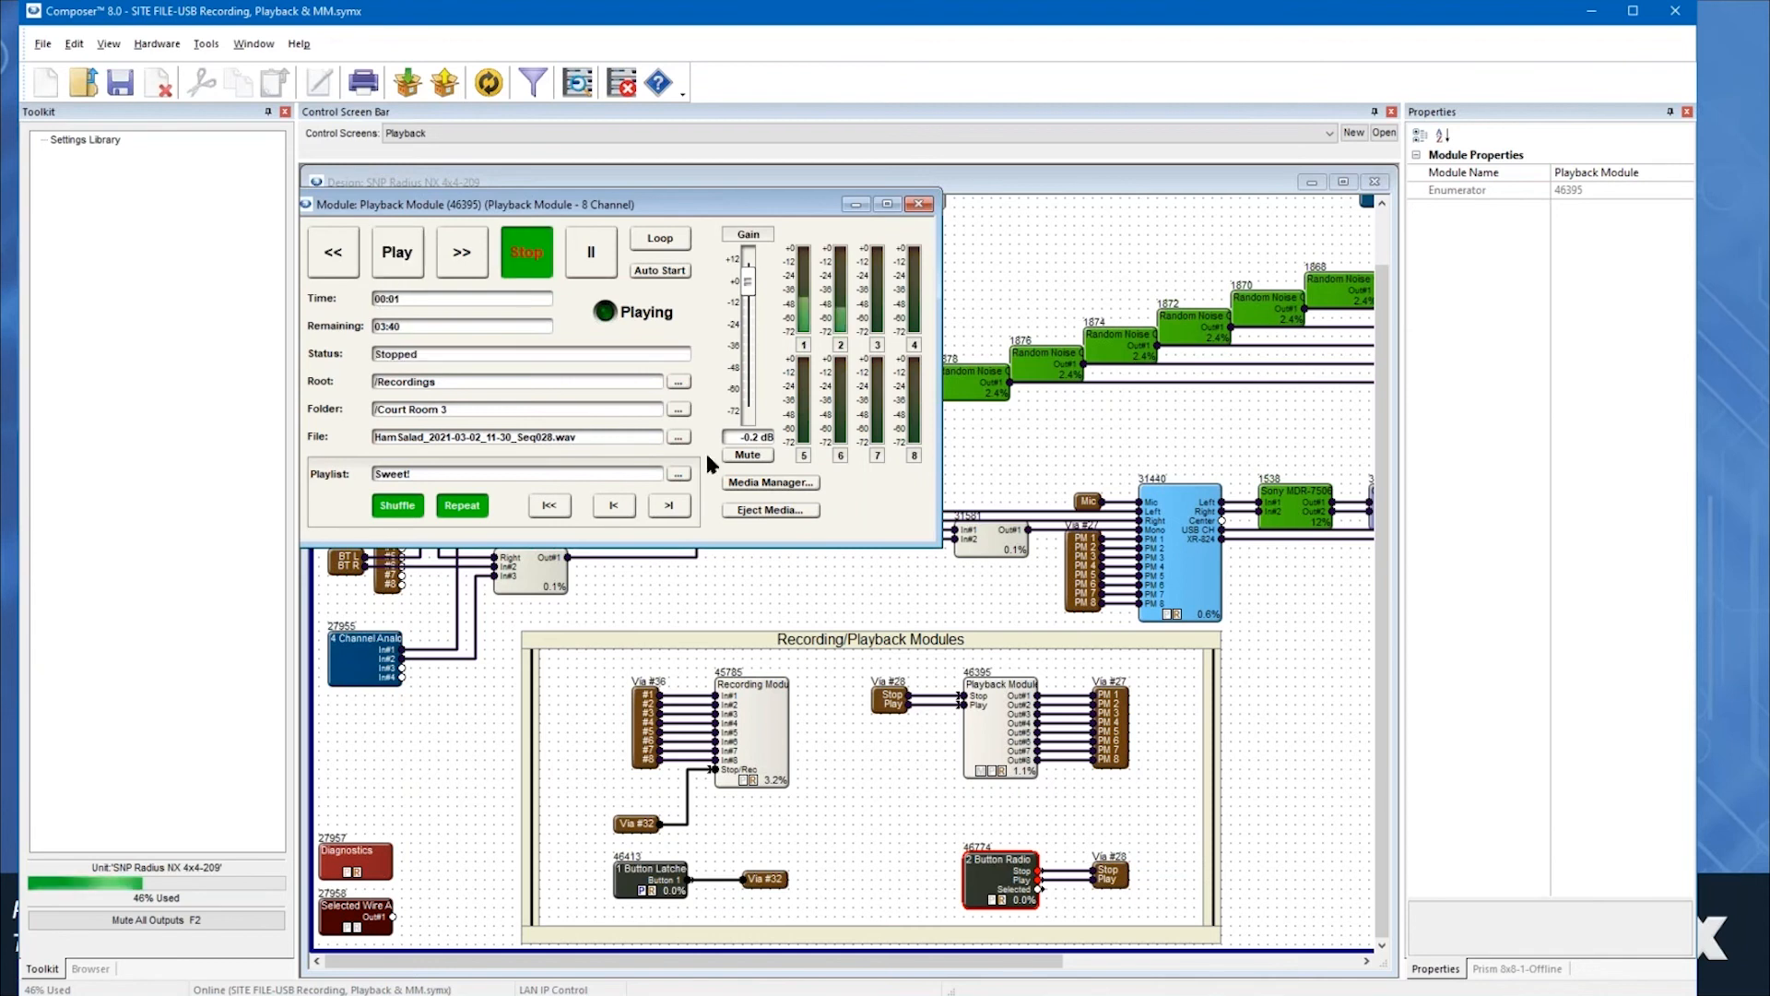
{"action": "left_click", "coordinate": [526, 477]}
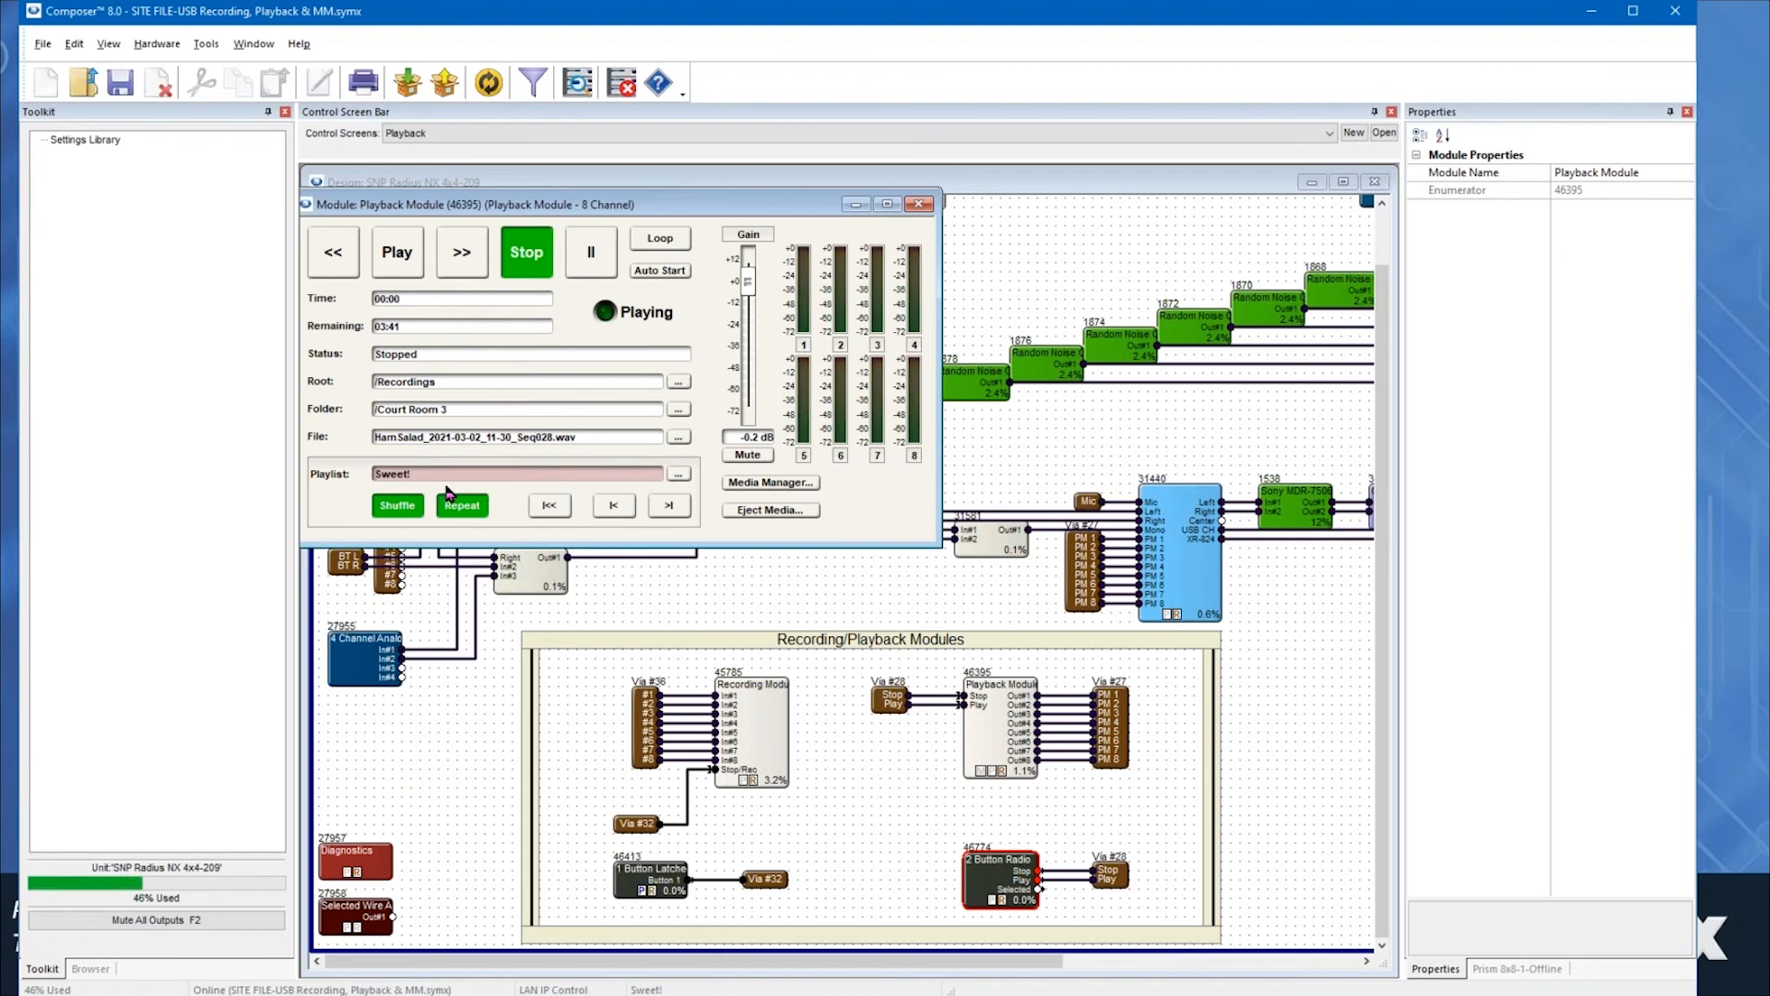
{"action": "left_click", "coordinate": [678, 473]}
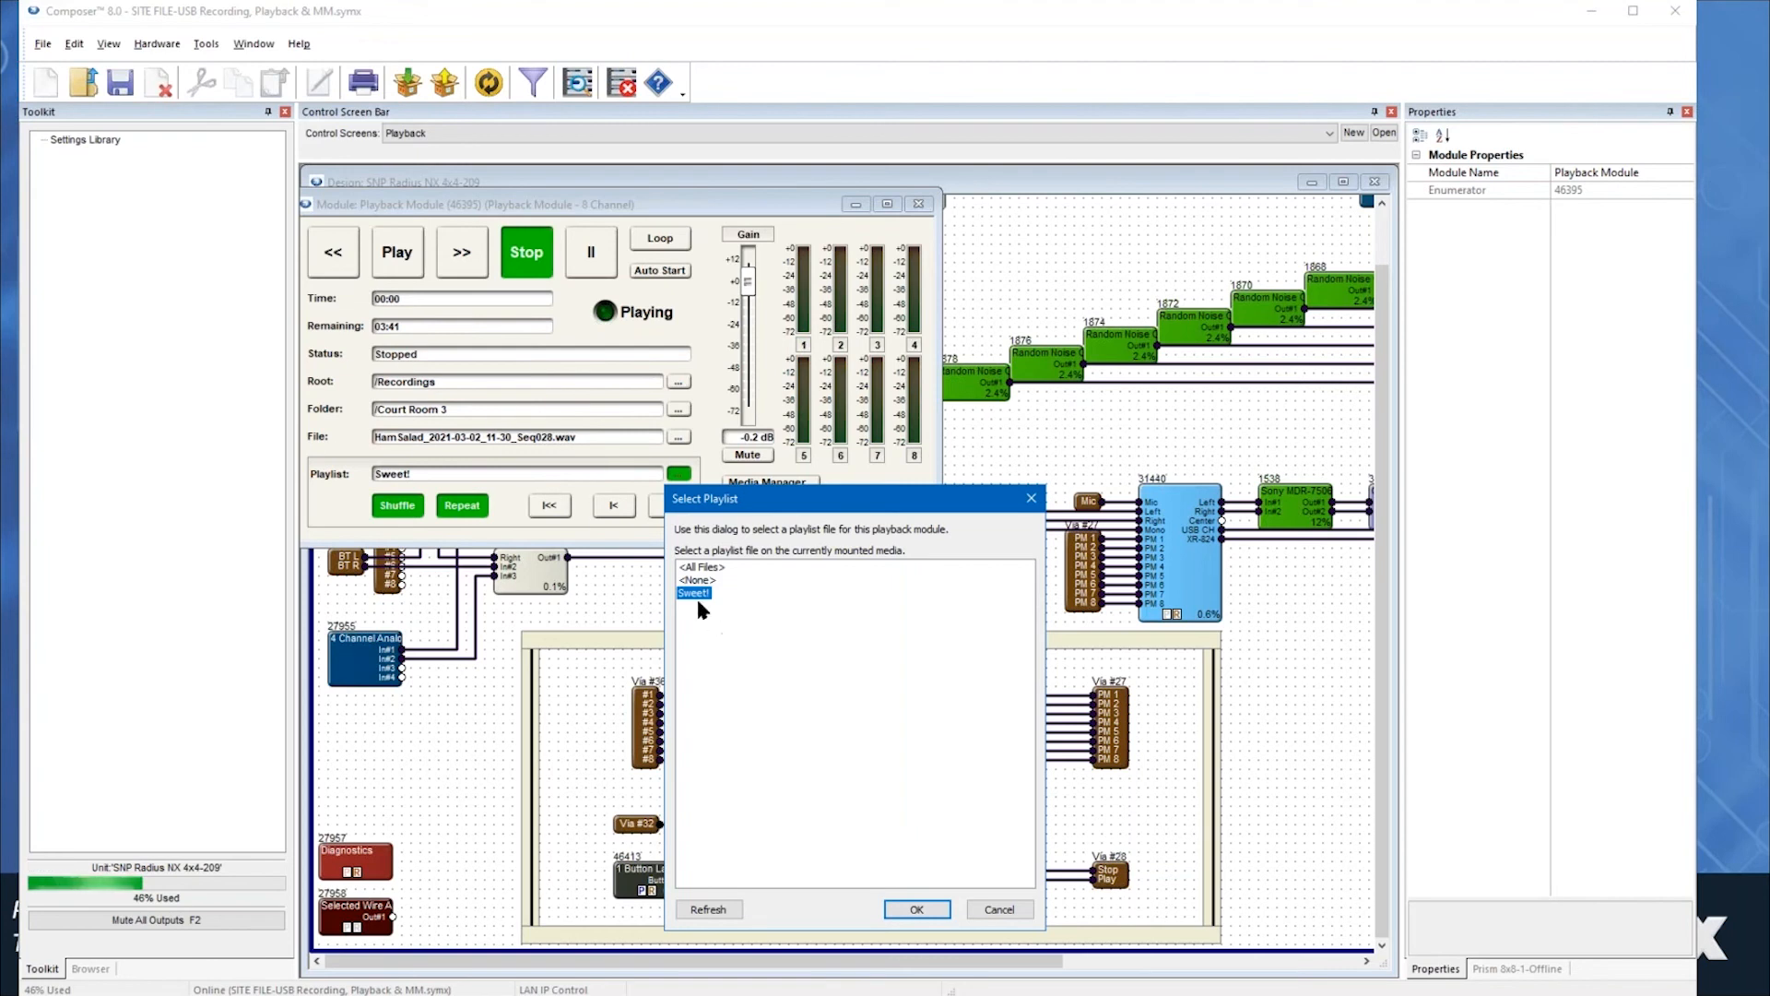
{"action": "left_click", "coordinate": [698, 569]}
{"action": "key", "text": "Down"}
{"action": "left_click", "coordinate": [917, 909]}
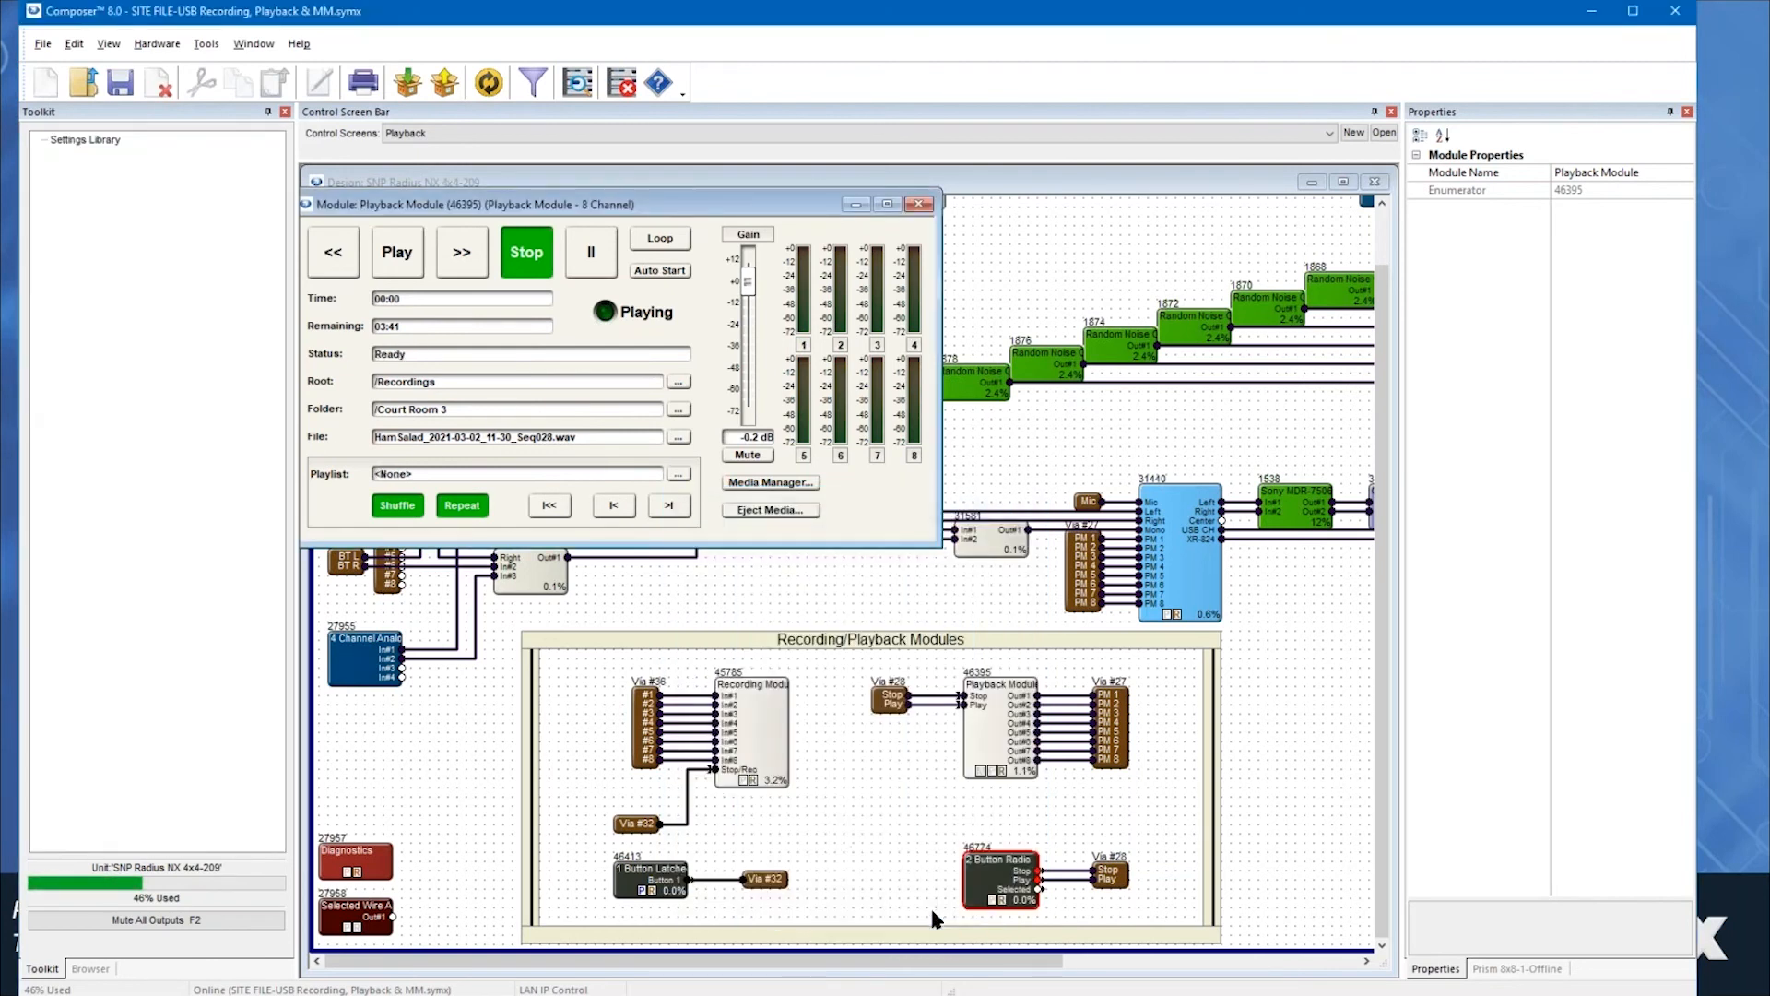
{"action": "left_click", "coordinate": [388, 244]}
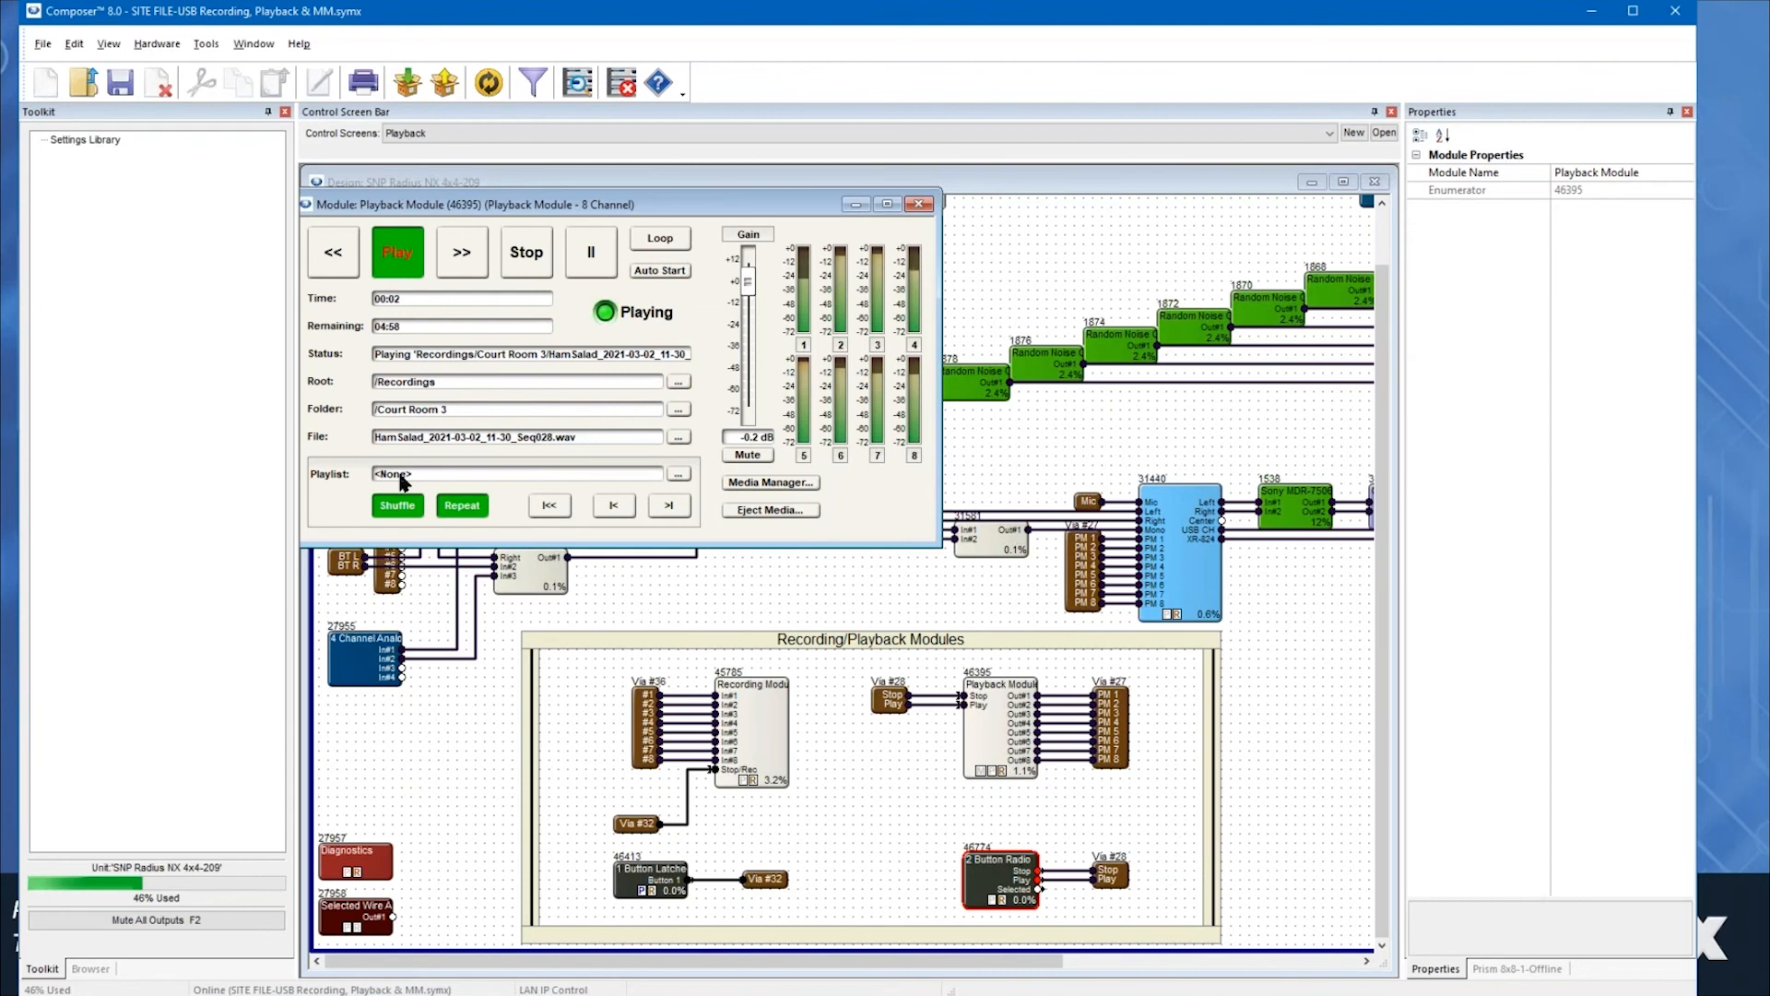
{"action": "left_click", "coordinate": [523, 245]}
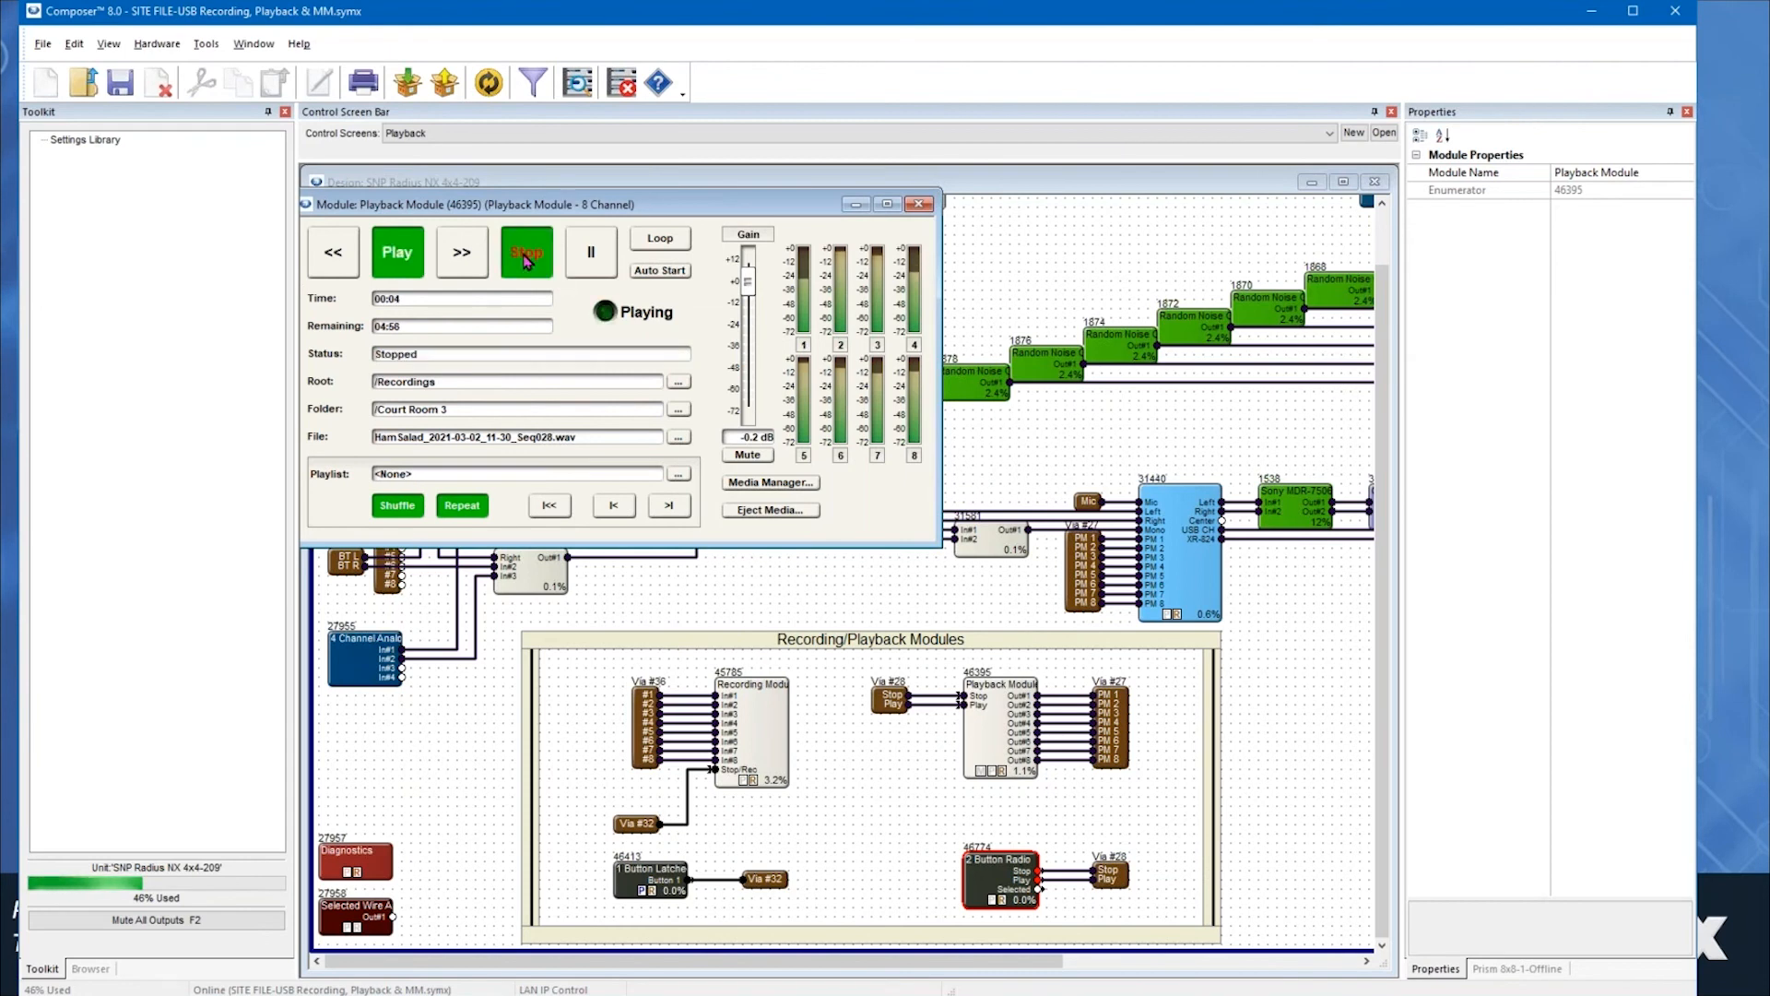
- Set the Playback Module's playlist back to Sweet!
{"action": "left_click", "coordinate": [678, 475]}
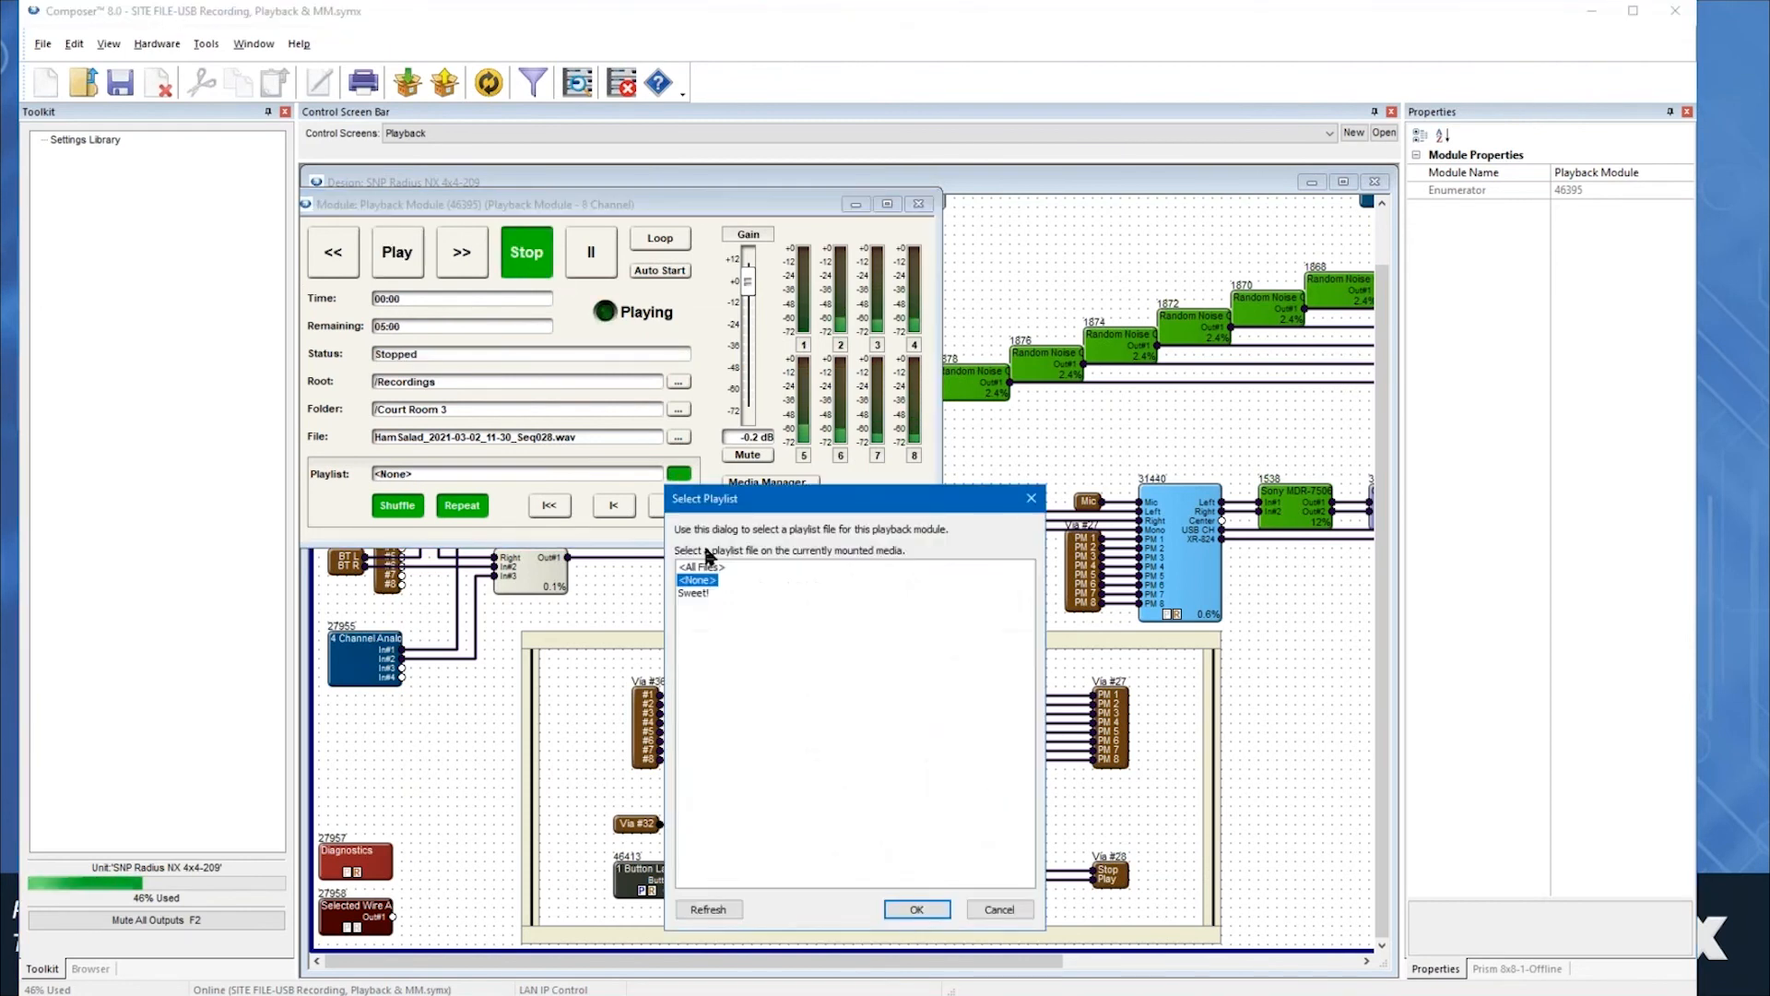
{"action": "left_click", "coordinate": [696, 594]}
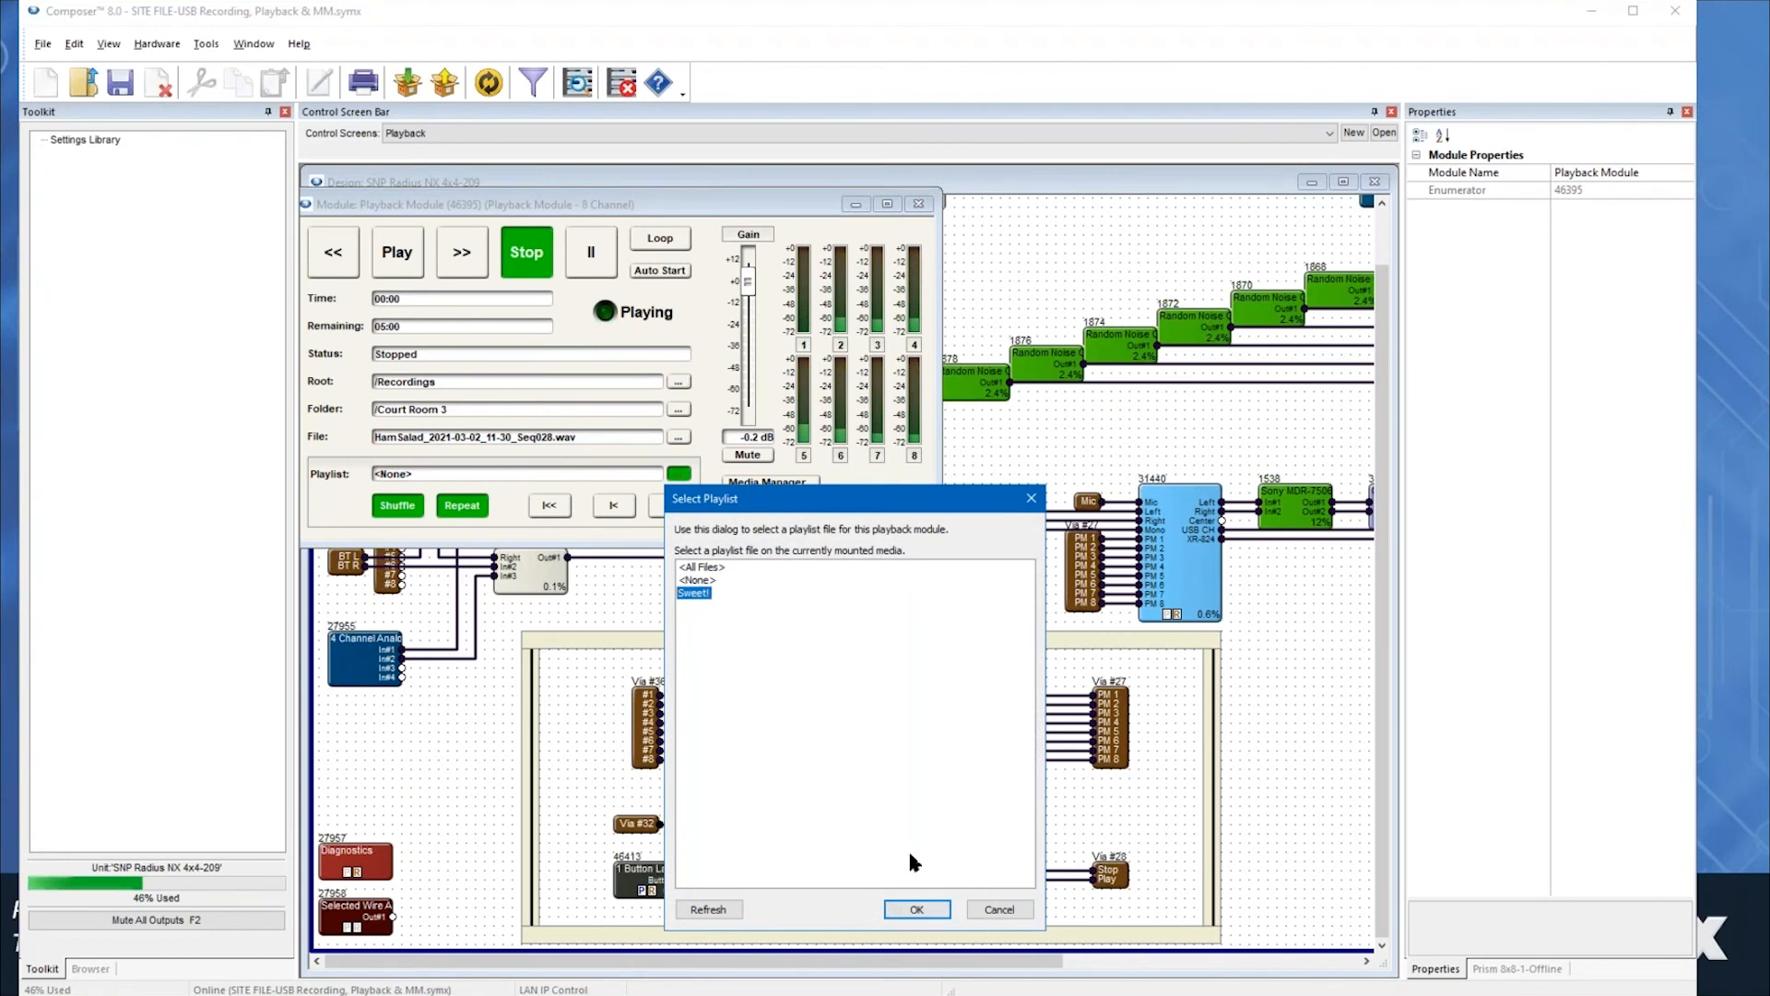
{"action": "left_click", "coordinate": [922, 911]}
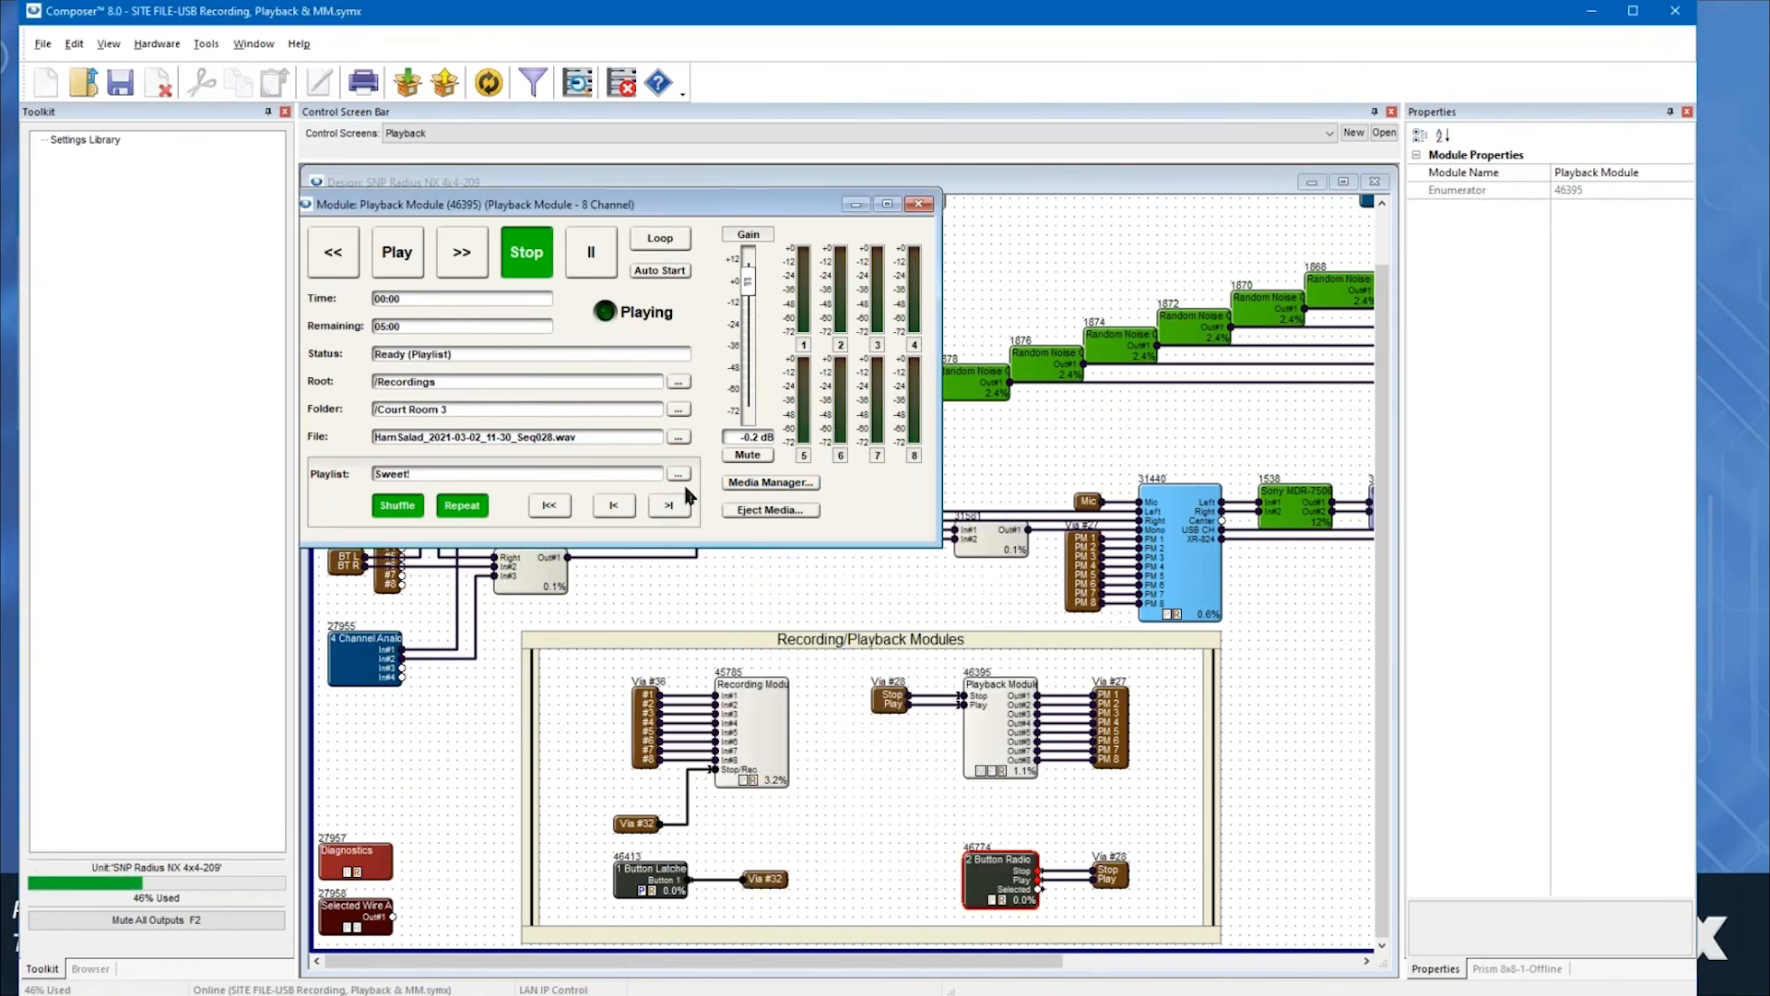
{"action": "left_click", "coordinate": [684, 476]}
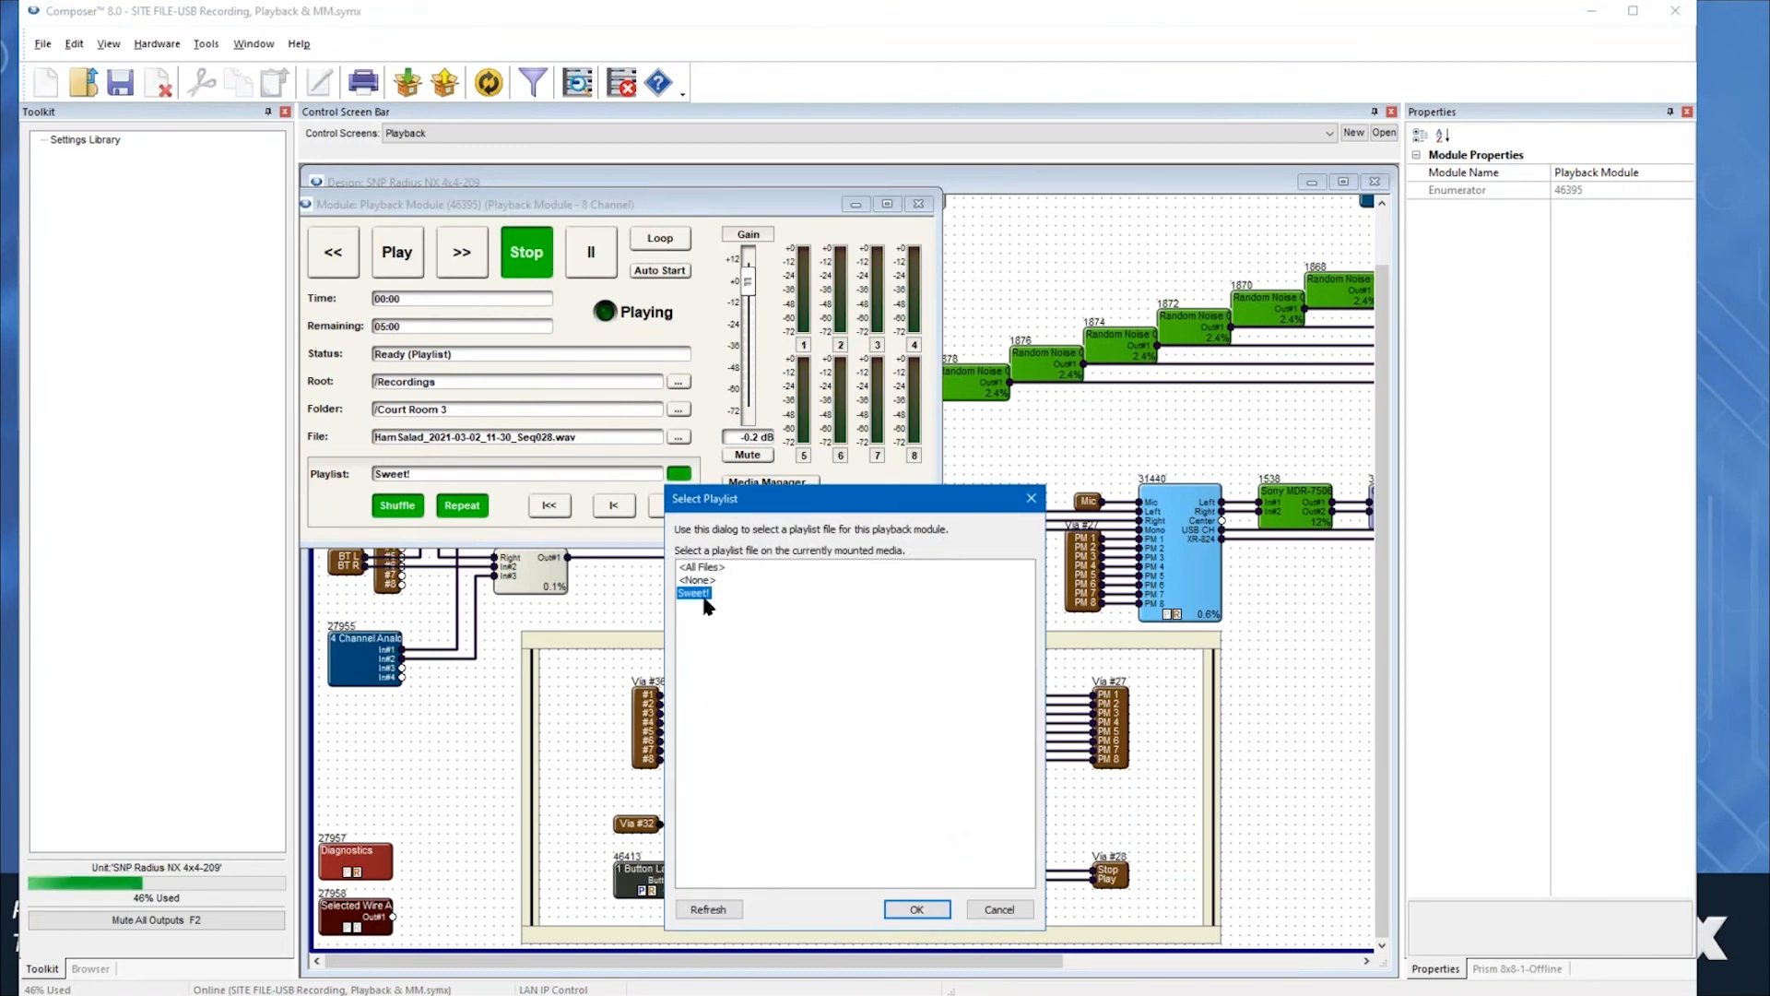
{"action": "left_click", "coordinate": [1001, 909]}
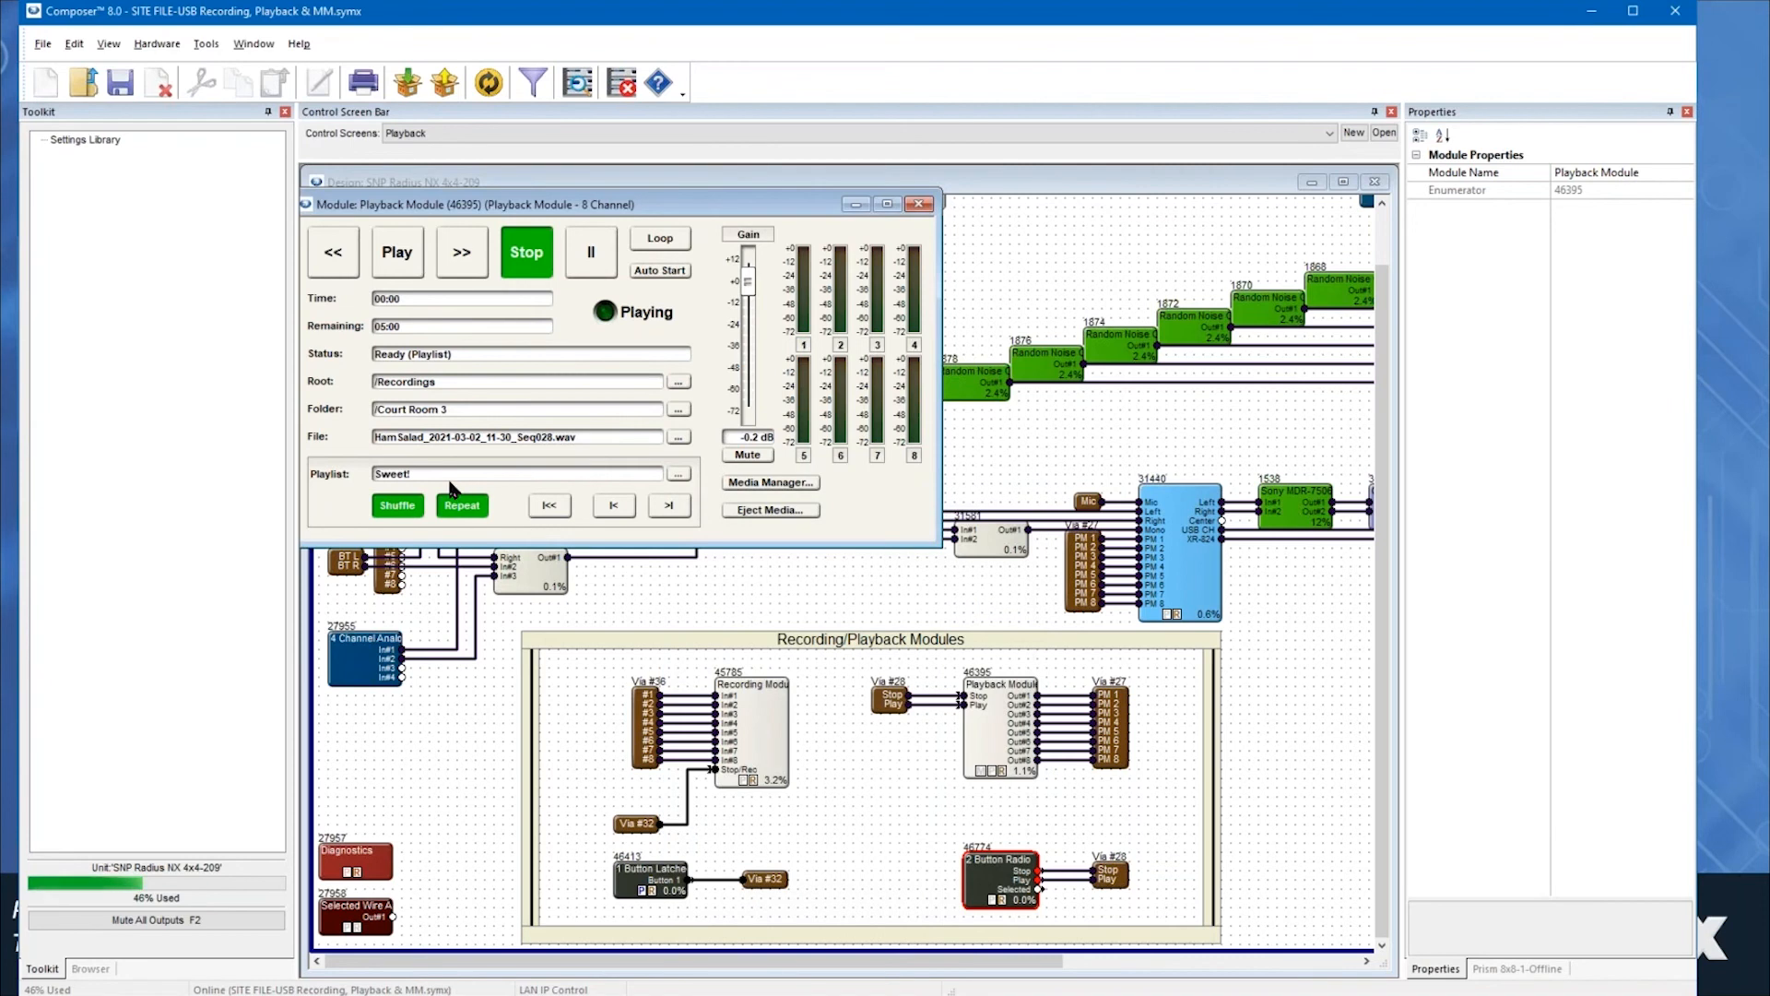
- Turn off Shuffle for the Sweet! playlist and try returning to its start
{"action": "left_click", "coordinate": [402, 508]}
{"action": "left_click", "coordinate": [461, 512]}
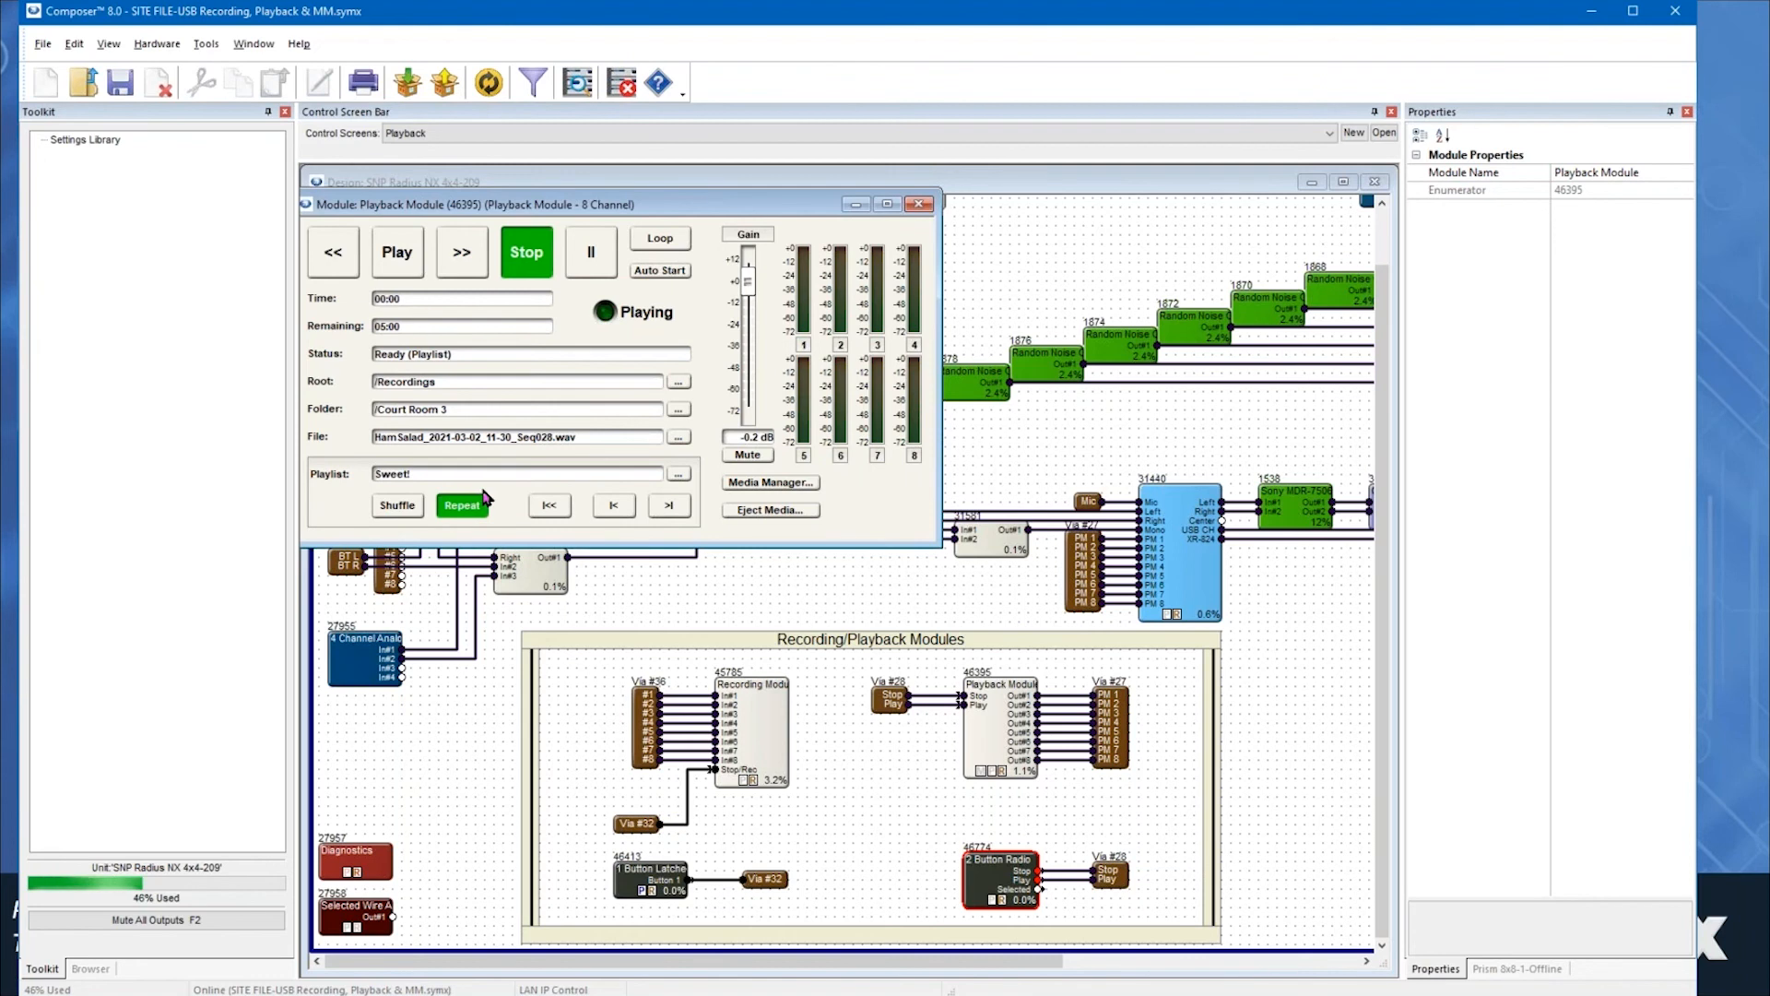
{"action": "left_click", "coordinate": [548, 507]}
{"action": "left_click", "coordinate": [557, 509]}
- Close the Playback Module's controls and open the Home control screen
{"action": "left_click_drag", "start_coordinate": [705, 204], "coordinate": [838, 307]}
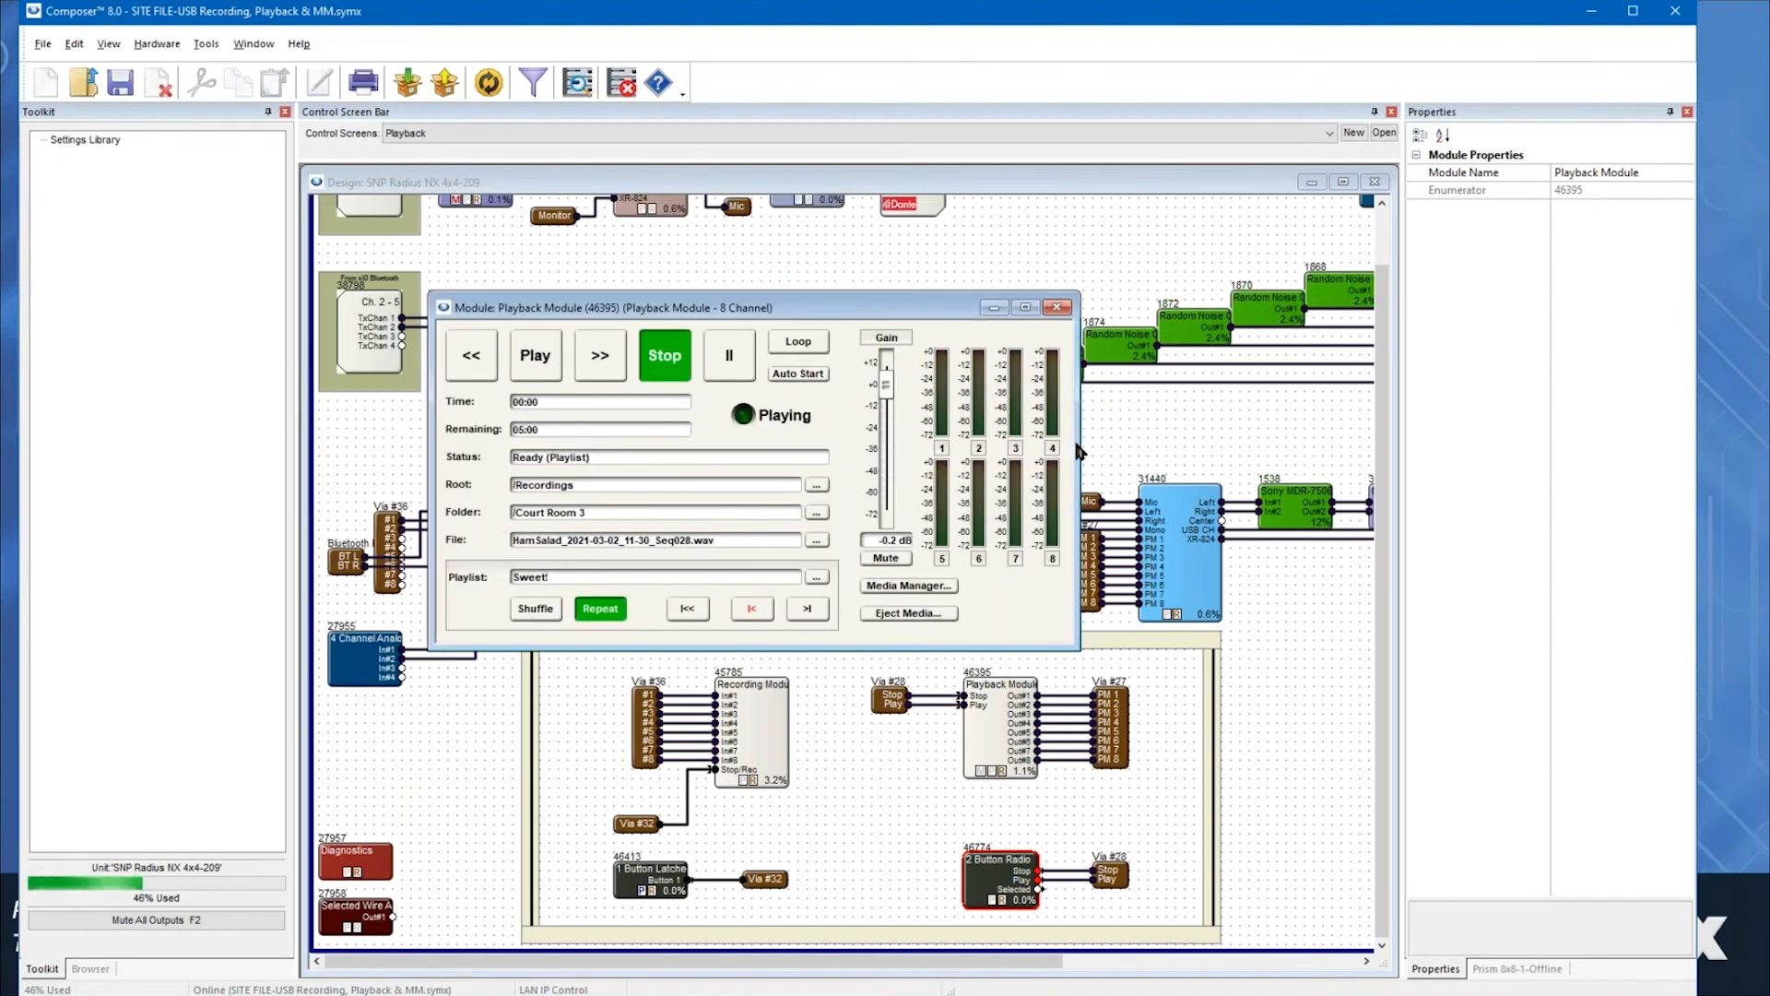
{"action": "left_click", "coordinate": [1058, 307]}
{"action": "left_click", "coordinate": [405, 136]}
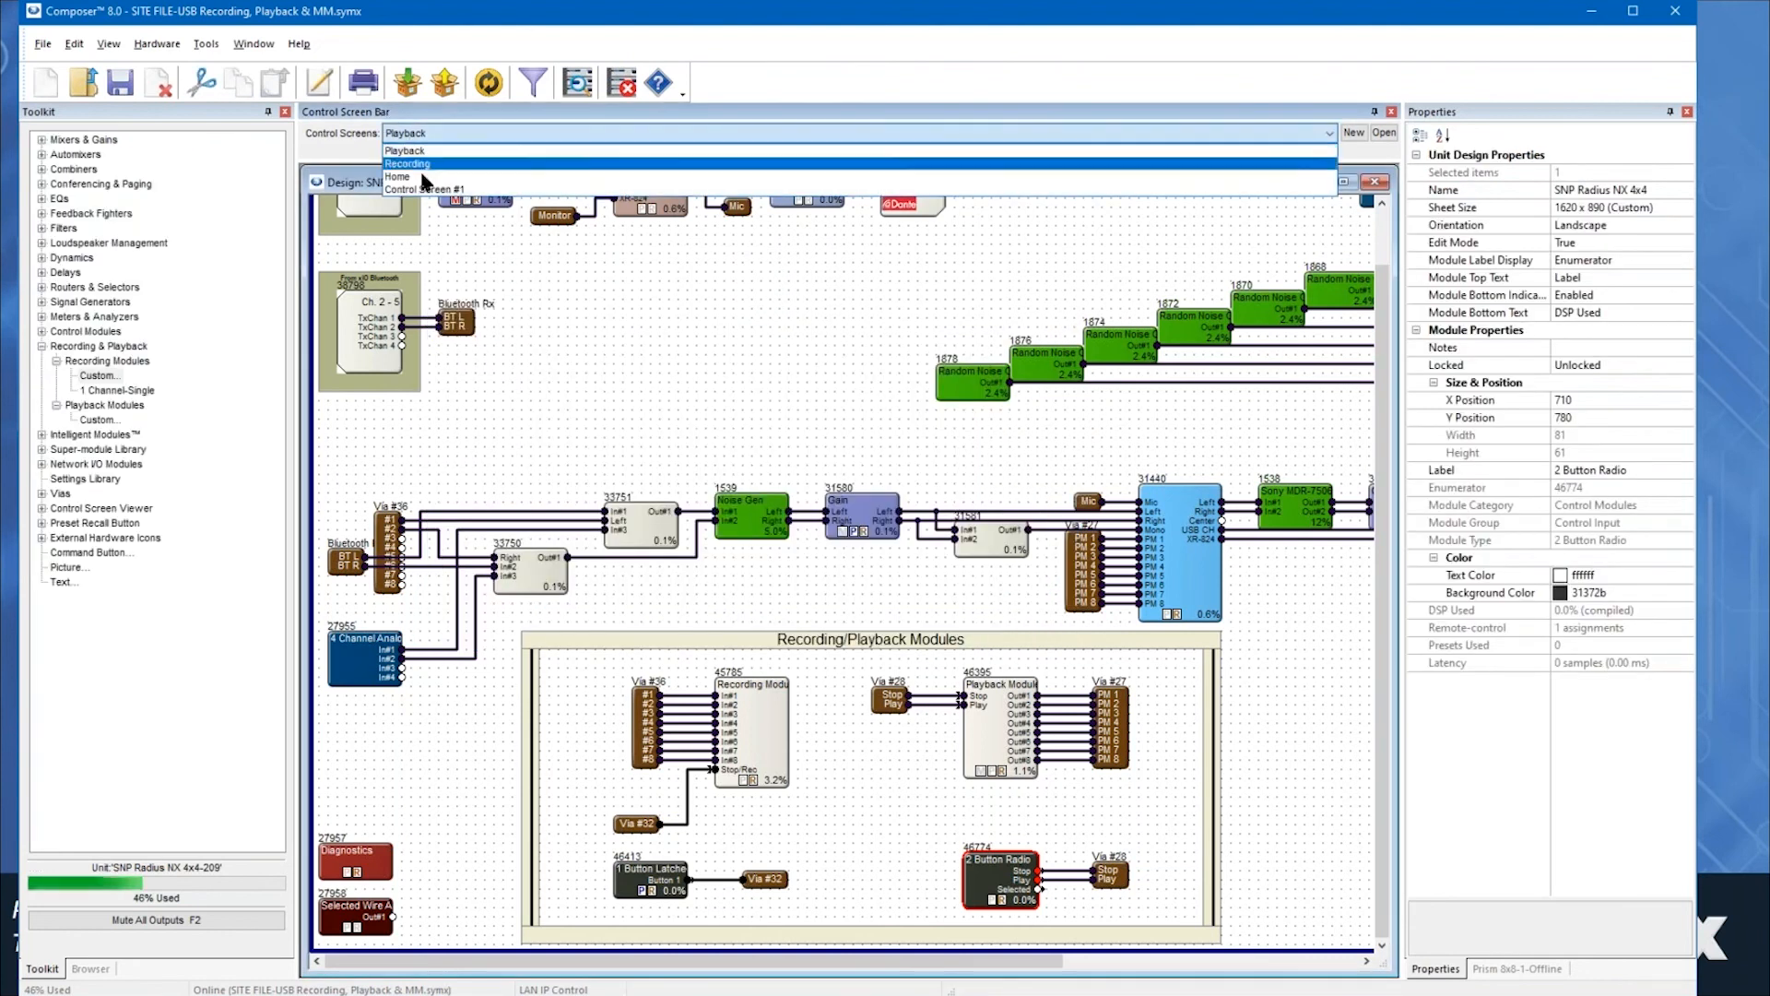
{"action": "left_click", "coordinate": [422, 176]}
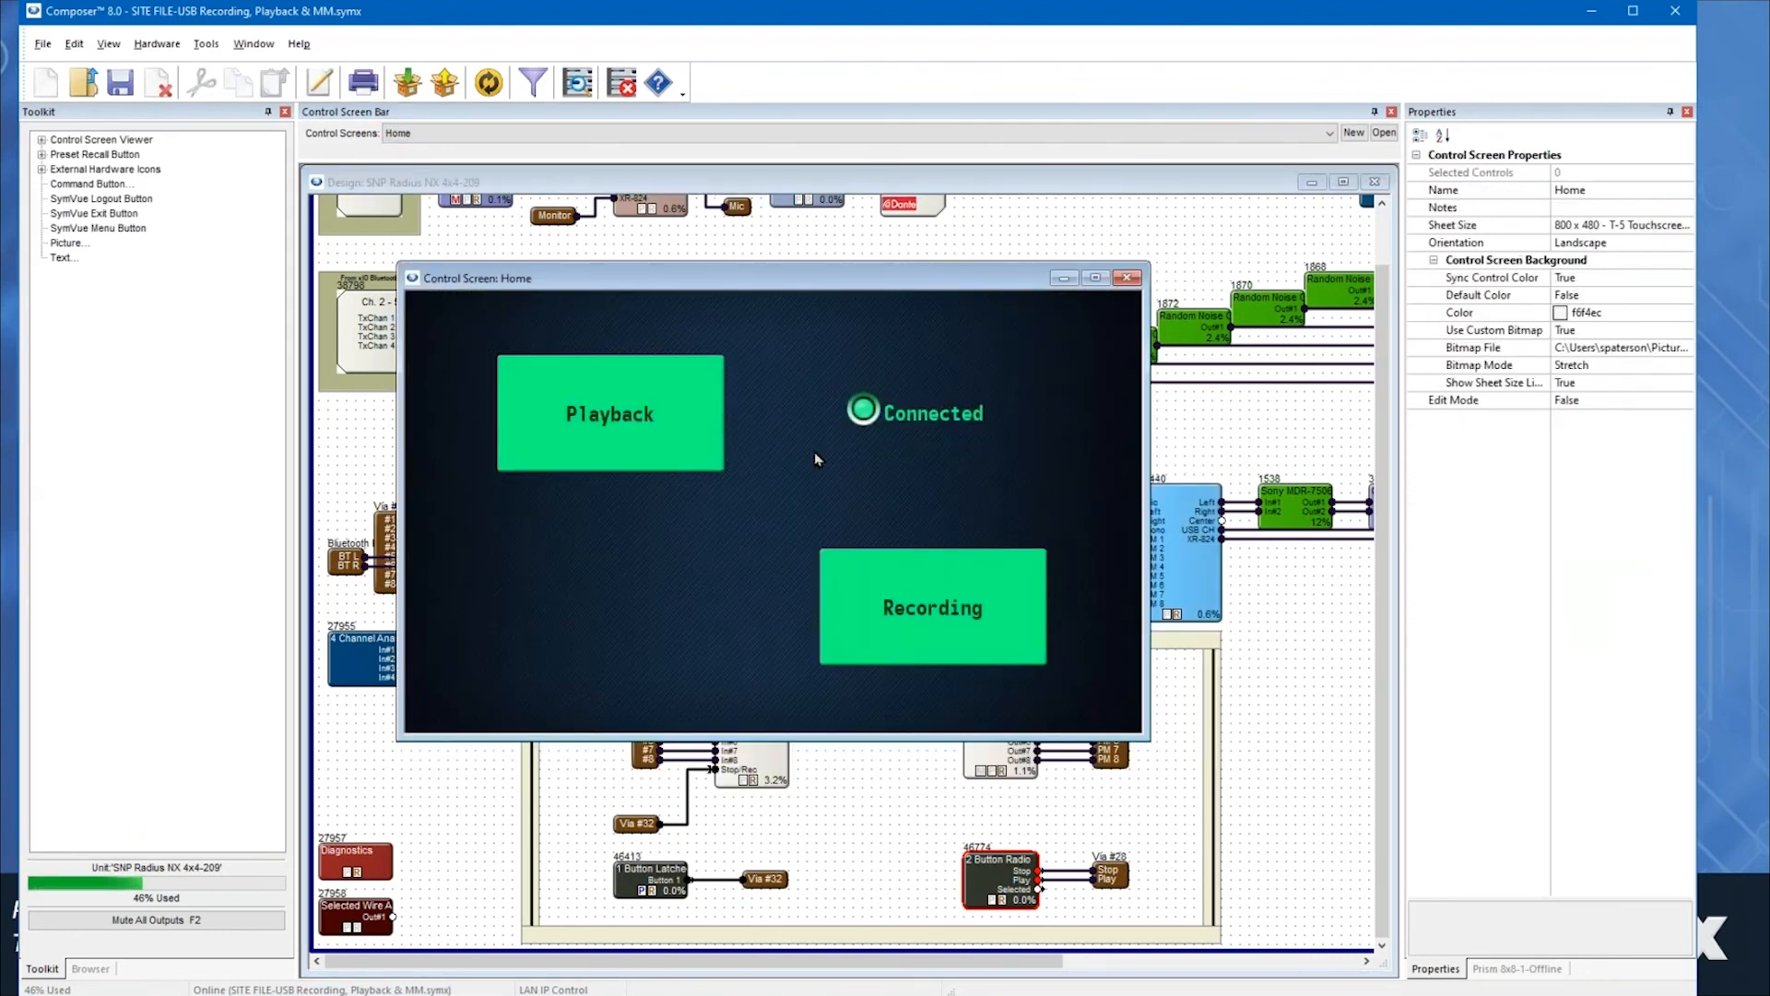
- Open the Recording control screen from Home and move its window higher in the workspace
{"action": "left_click", "coordinate": [963, 608]}
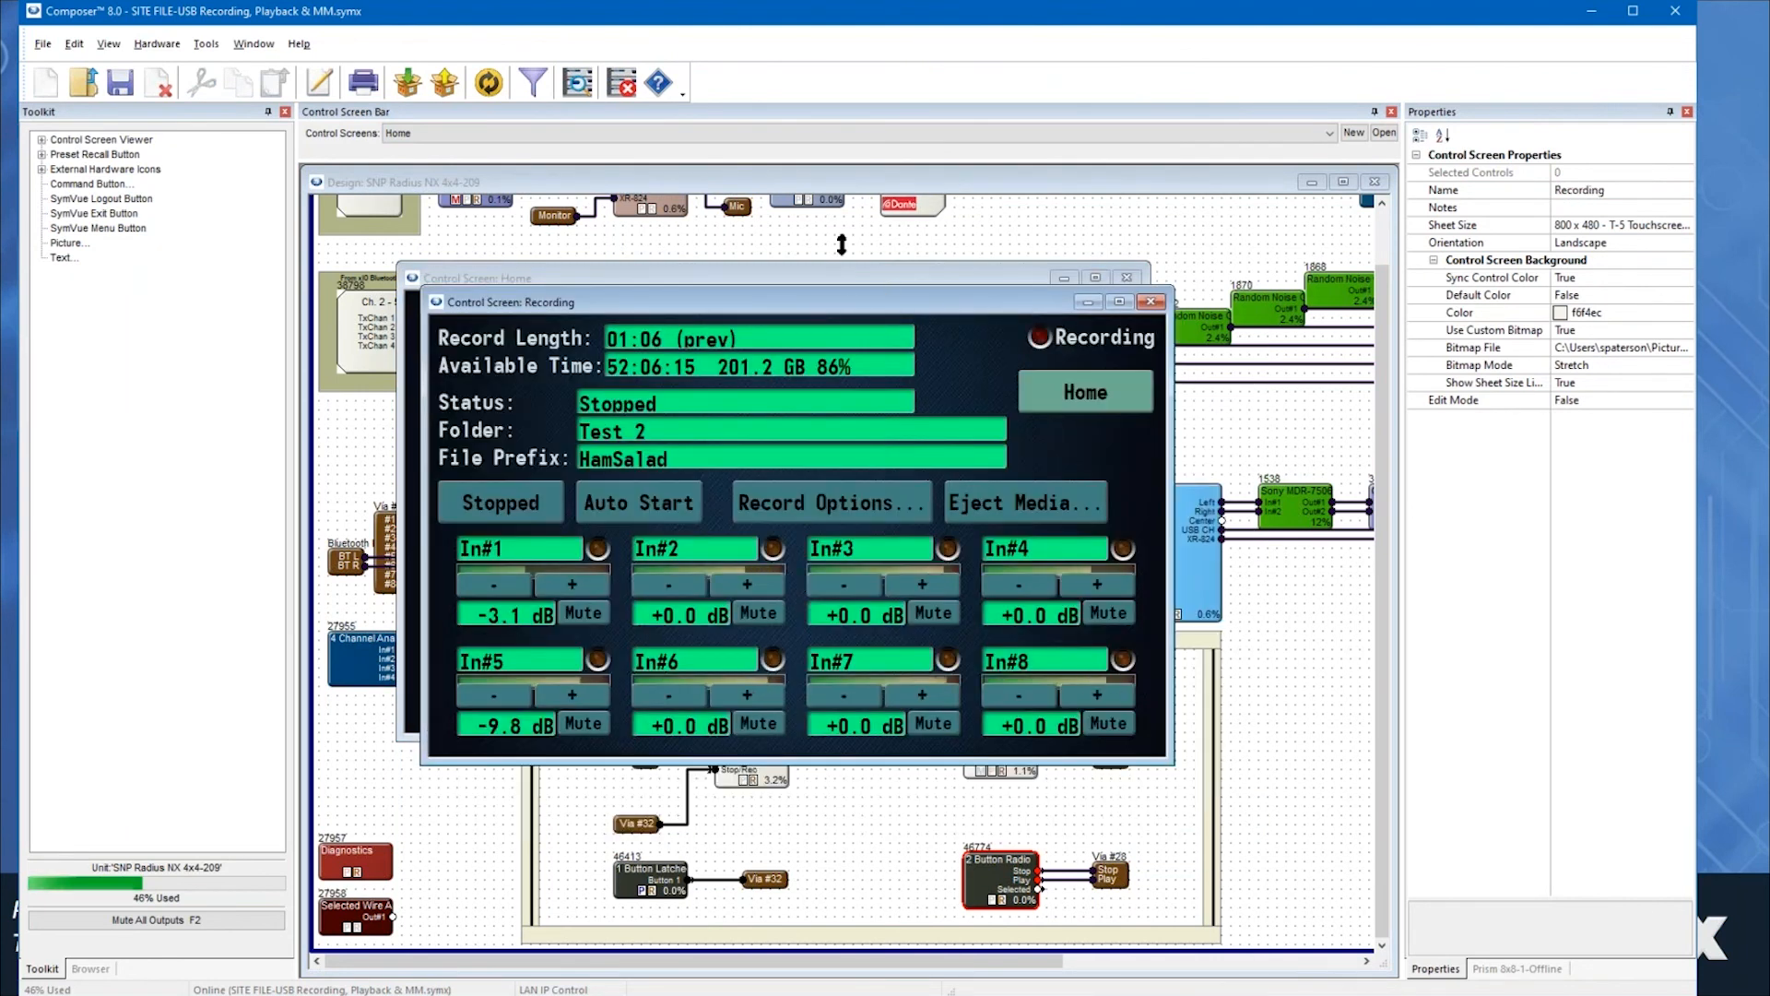
{"action": "right_click", "coordinate": [772, 735]}
{"action": "left_click", "coordinate": [865, 994]}
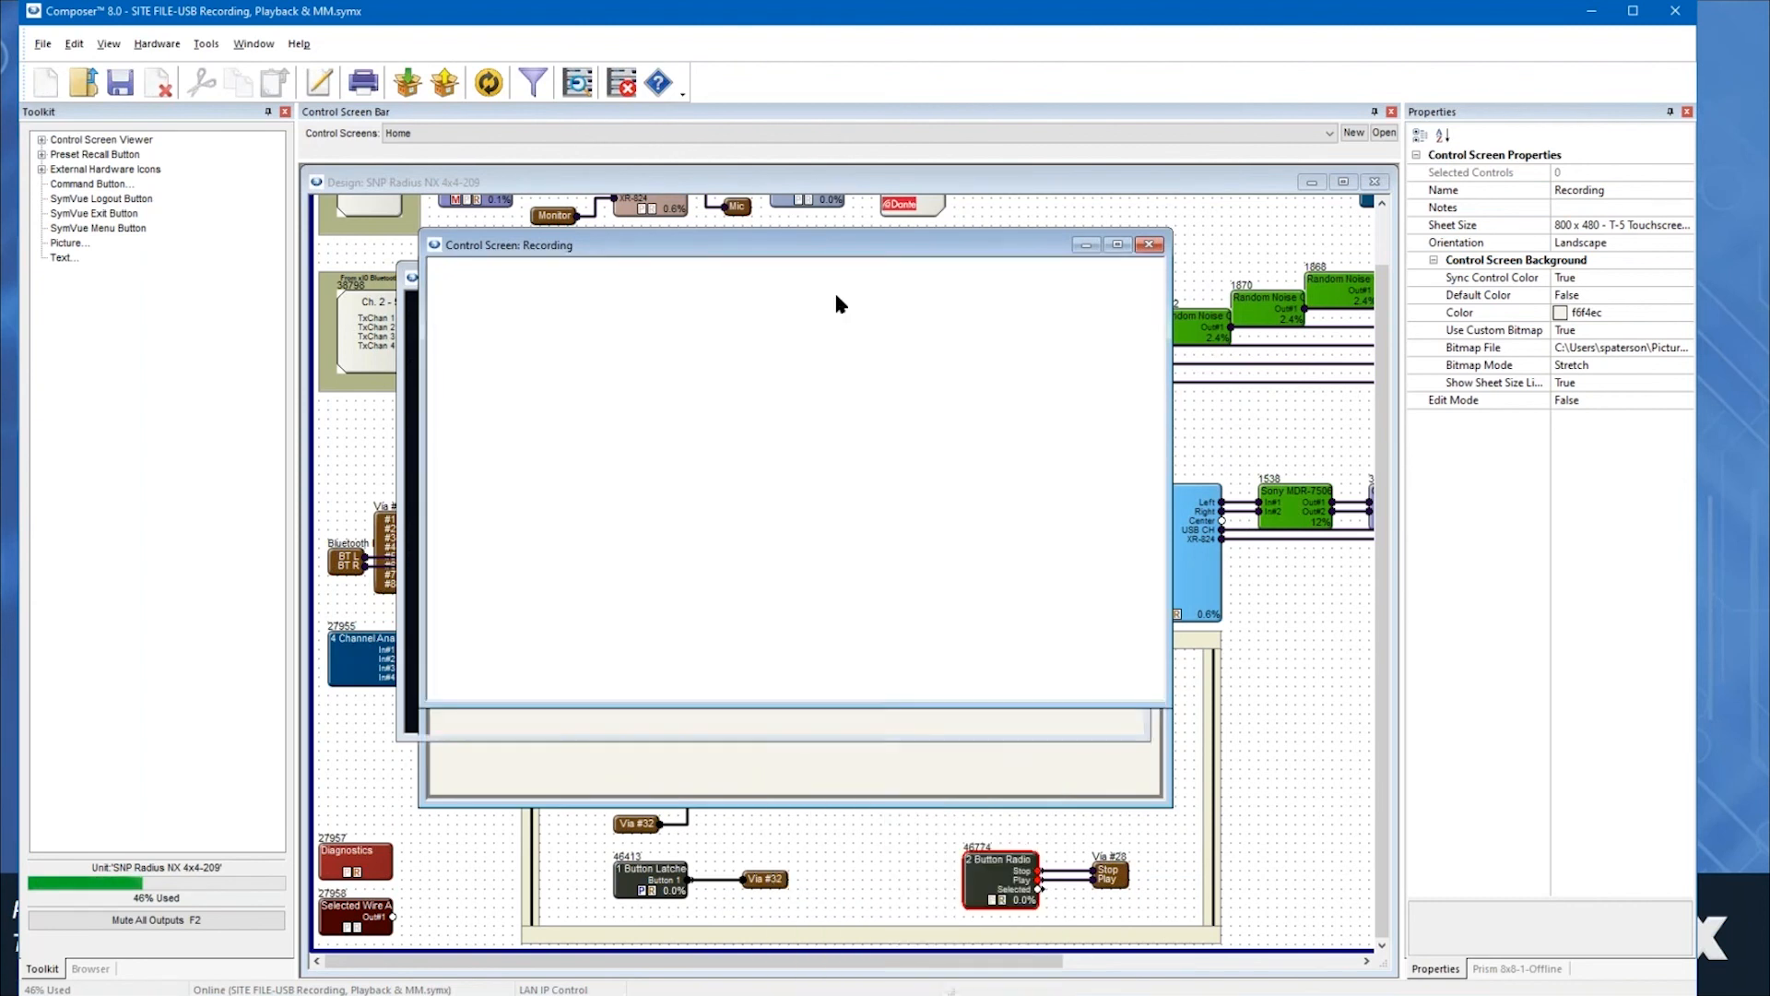
{"action": "left_click_drag", "start_coordinate": [848, 246], "coordinate": [795, 213]}
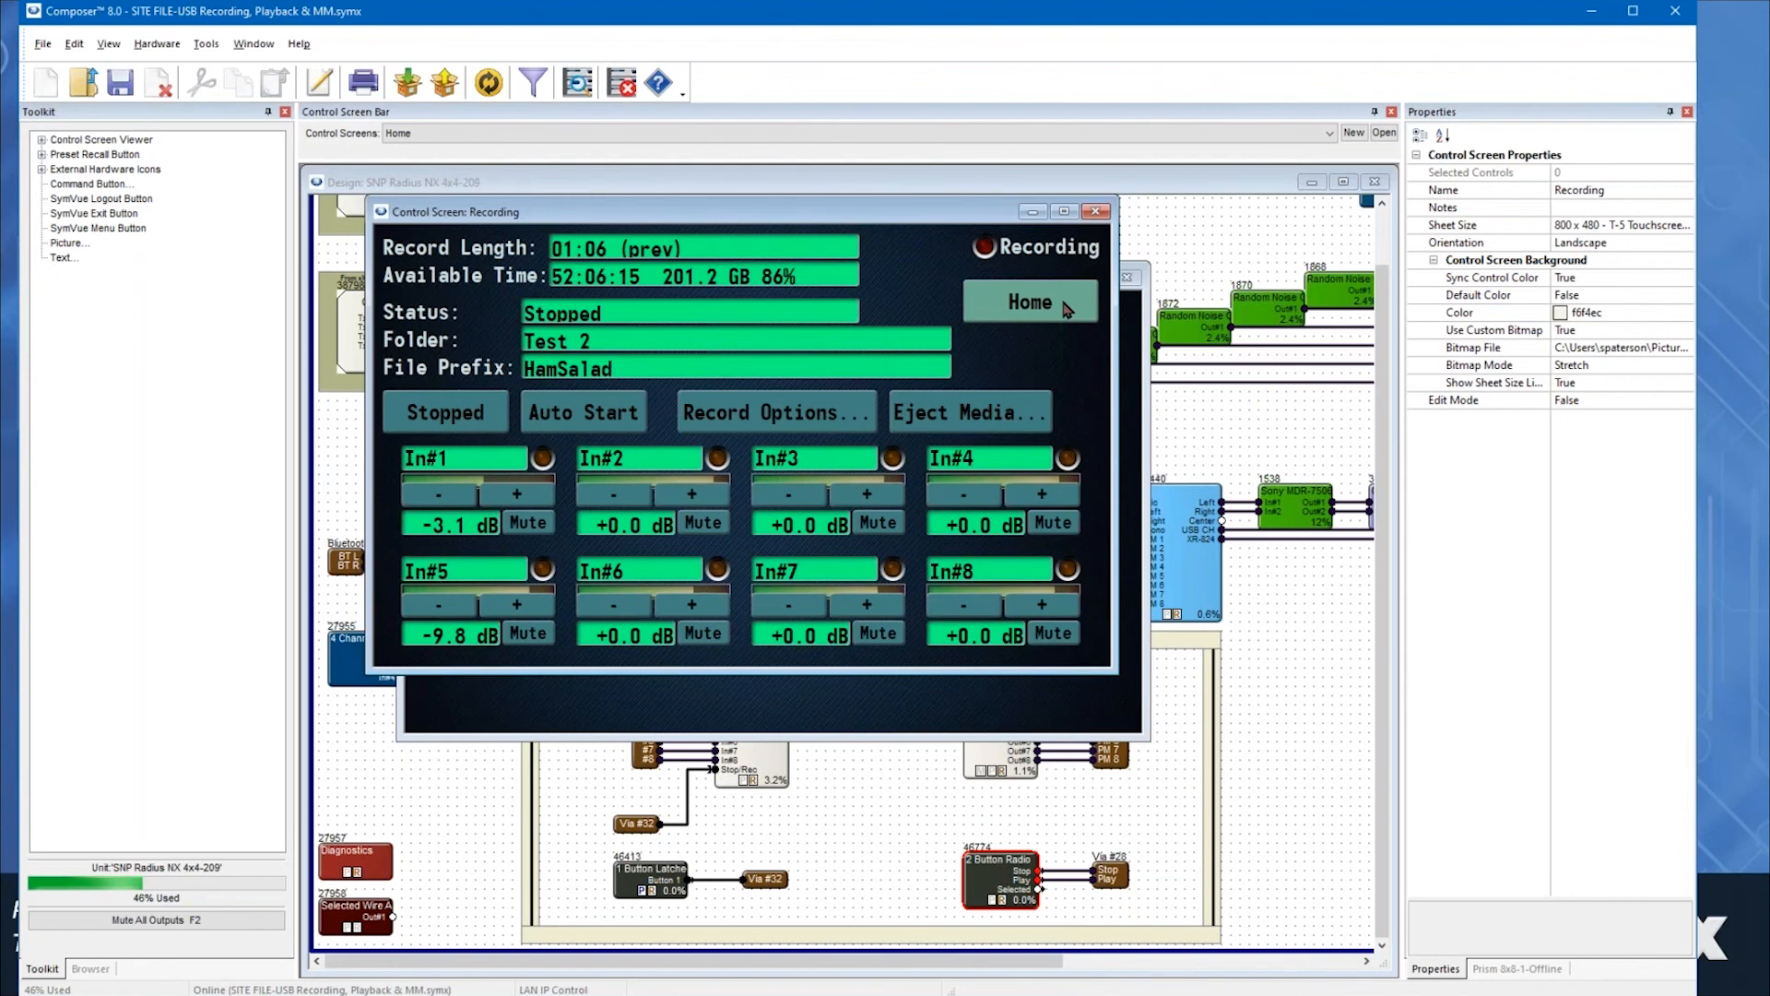
- Start and stop a short recording from the Recording control screen, and review its Record Options without changing them
{"action": "left_click", "coordinate": [464, 420]}
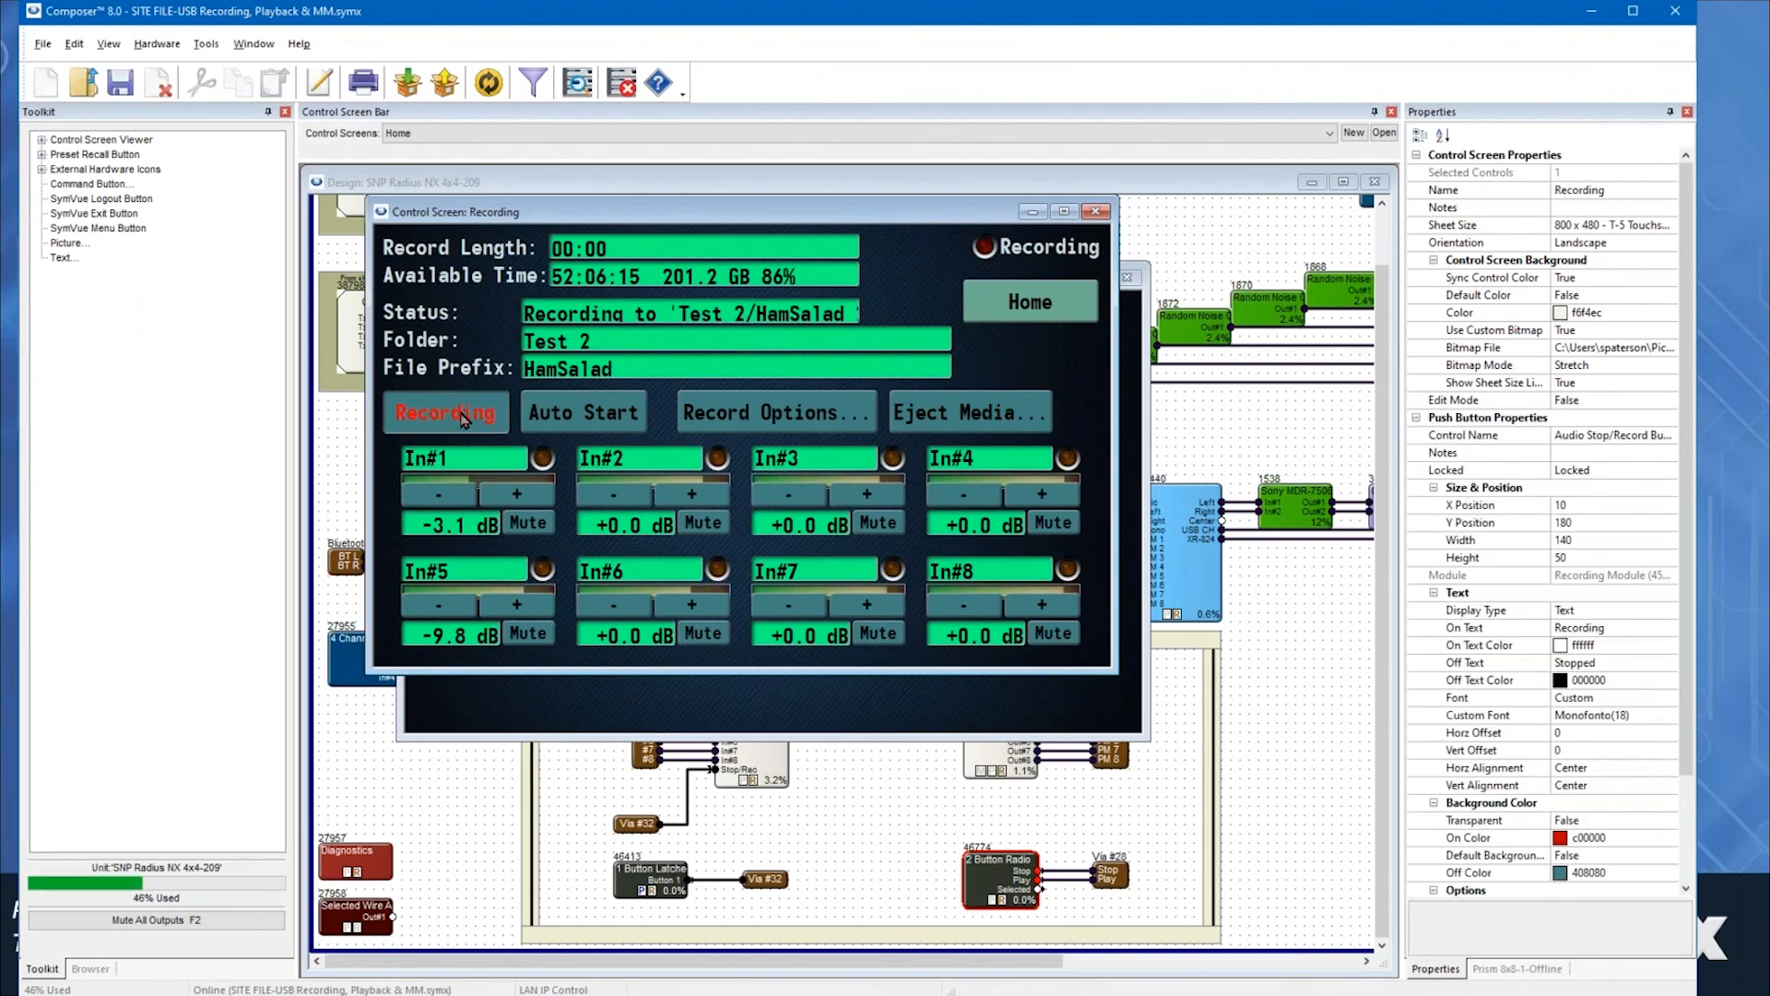
{"action": "left_click", "coordinate": [464, 419]}
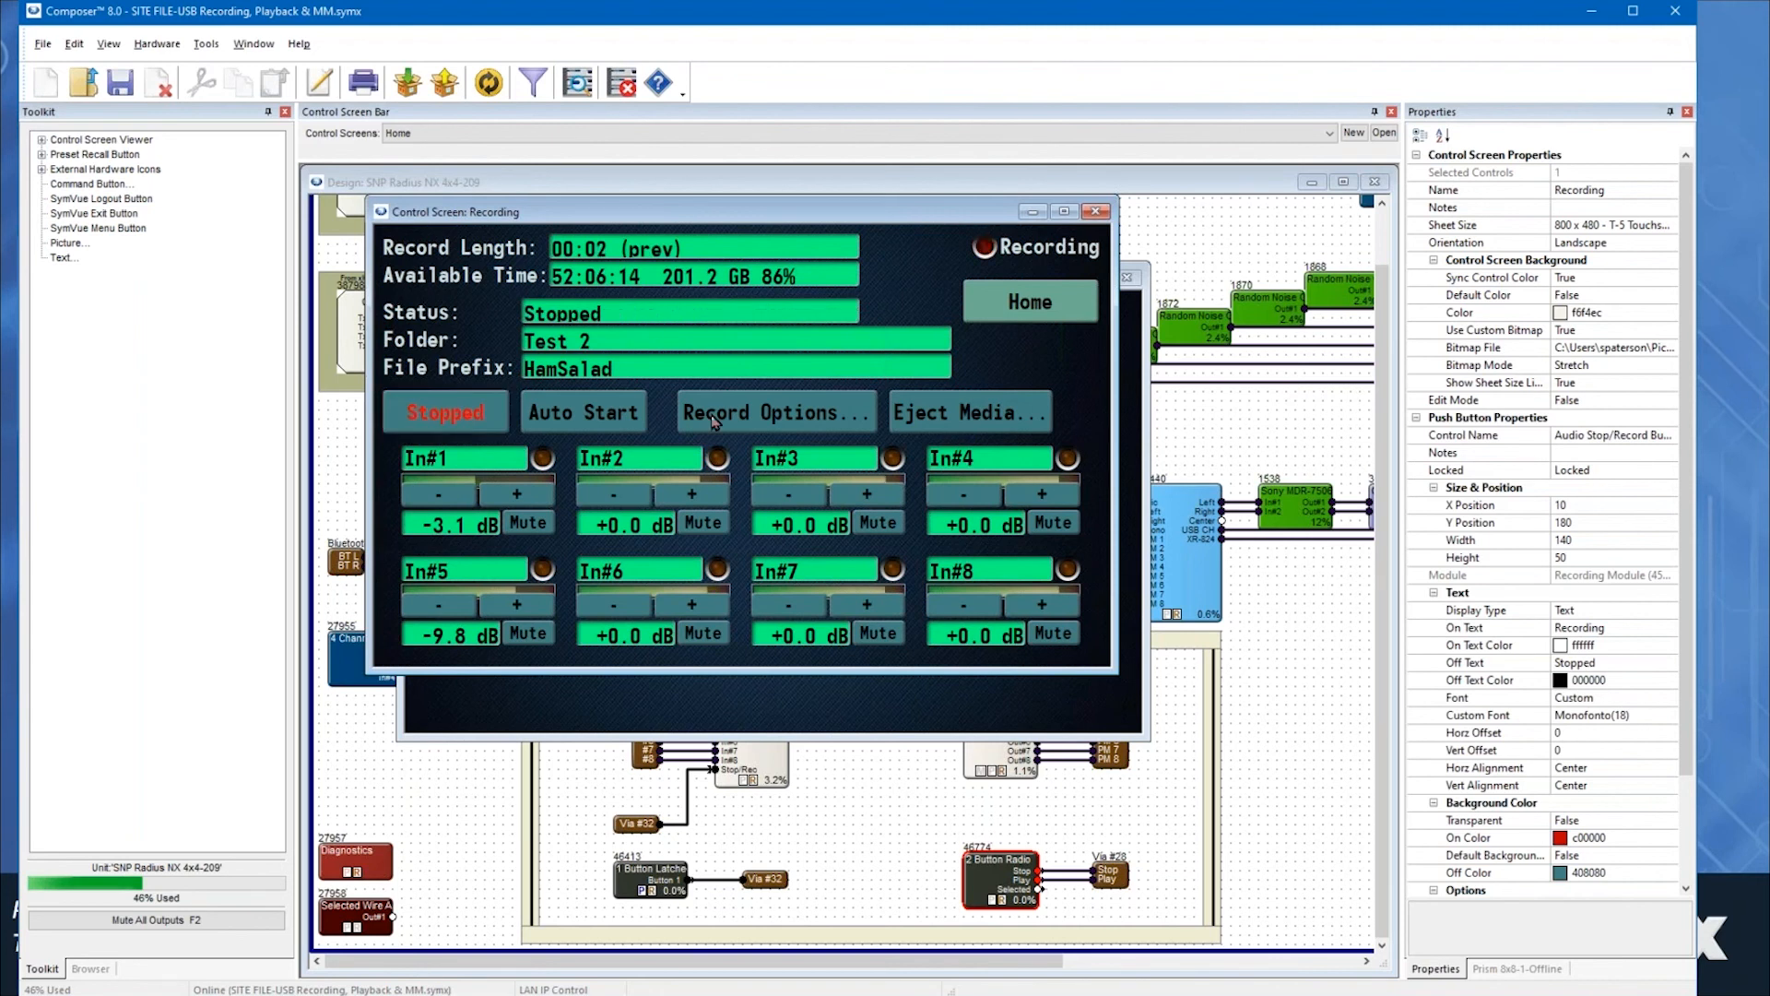
{"action": "left_click", "coordinate": [765, 418]}
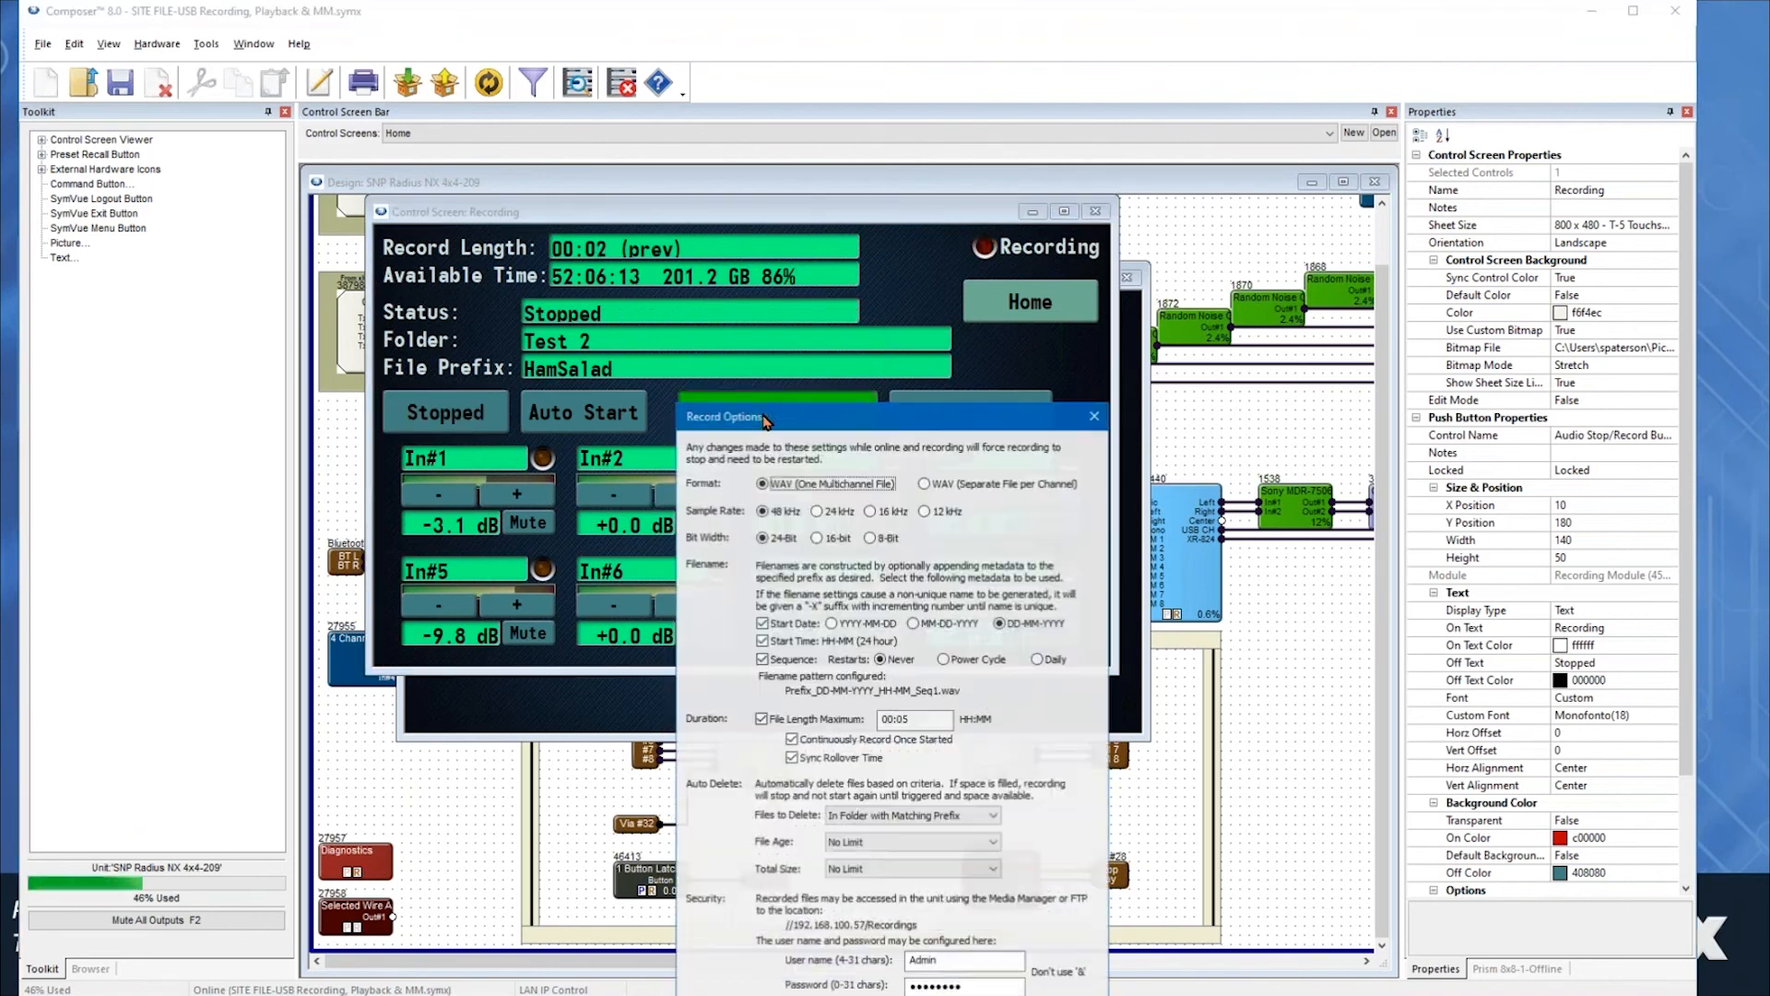
{"action": "left_click_drag", "start_coordinate": [835, 323], "coordinate": [819, 237]}
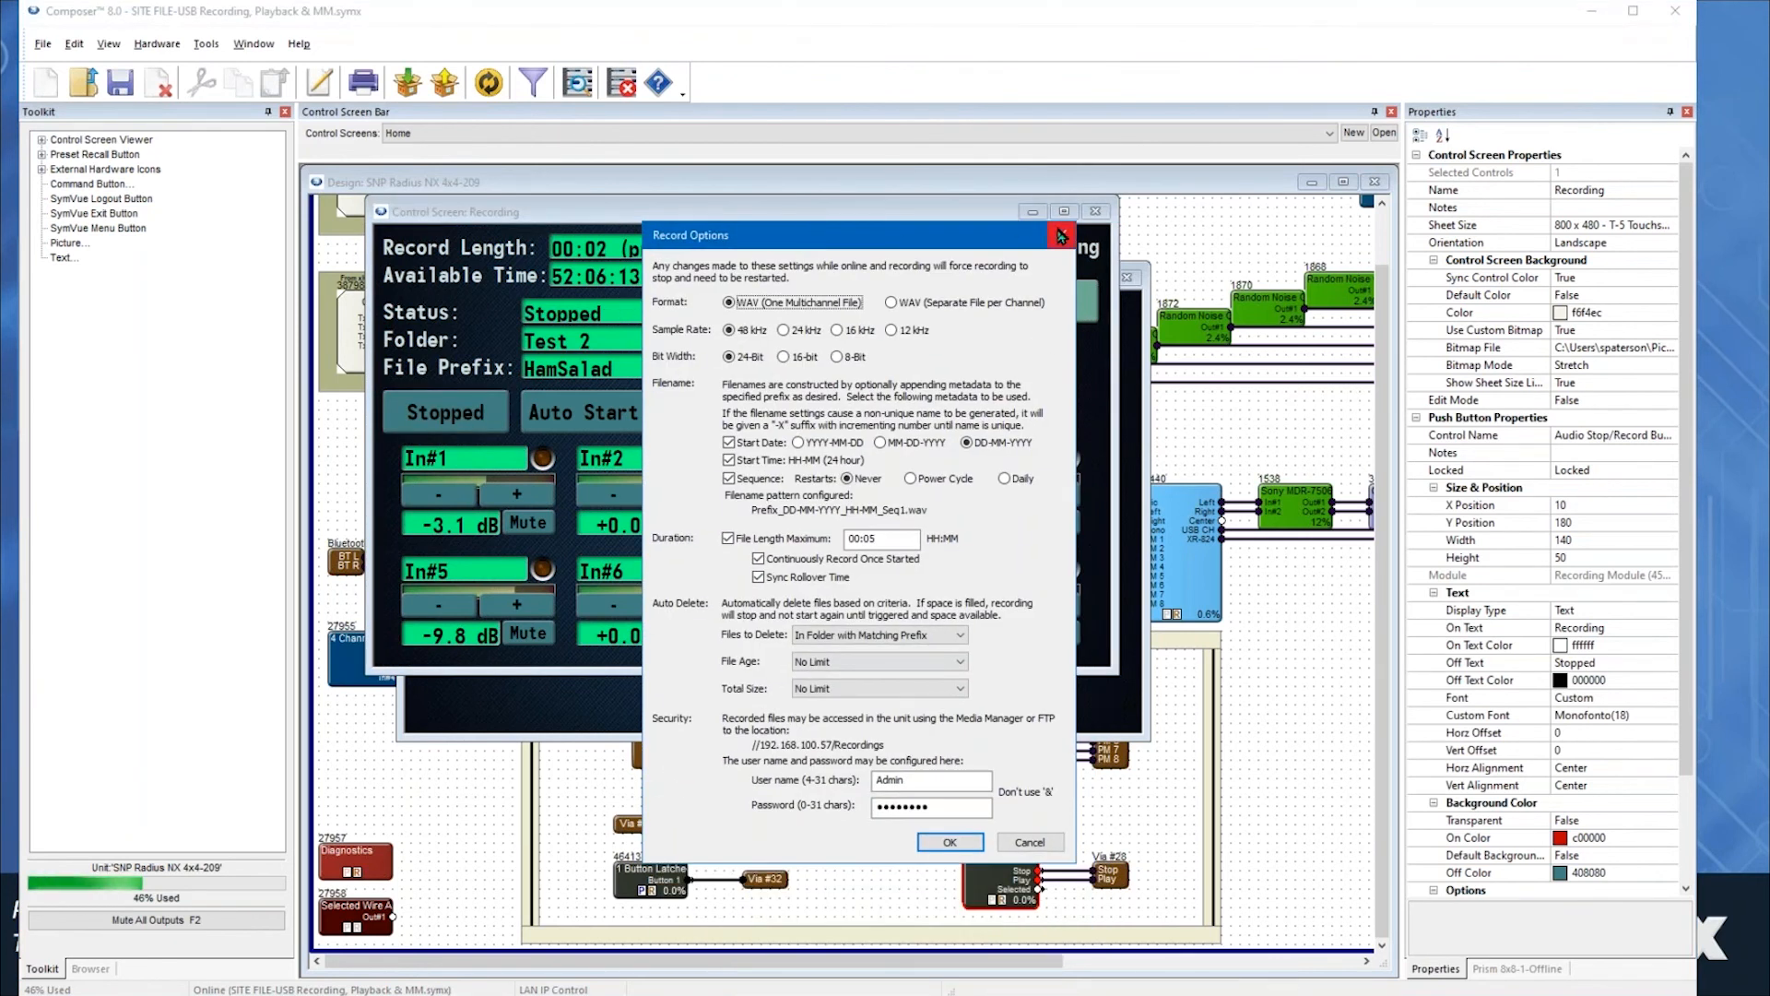
{"action": "left_click", "coordinate": [1061, 234]}
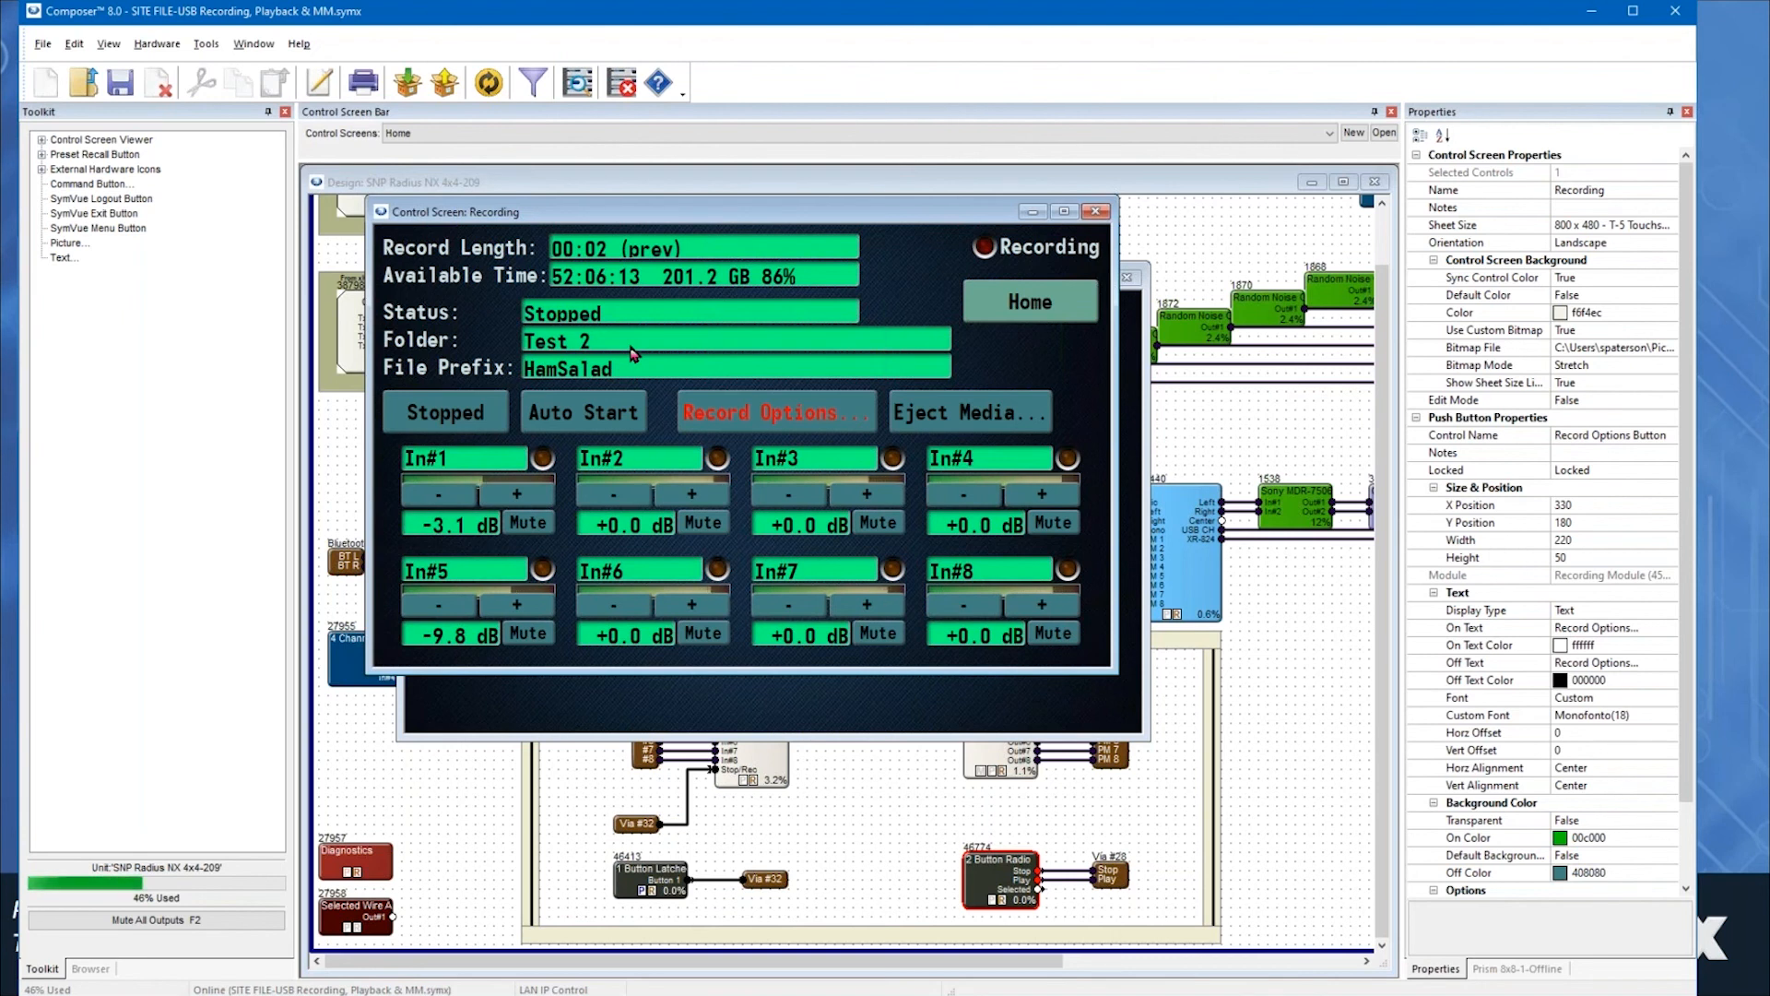
- Close the Recording control screen, open the Playback control screen from Home and move its window higher in the workspace
{"action": "left_click", "coordinate": [1095, 213]}
{"action": "left_click", "coordinate": [612, 383]}
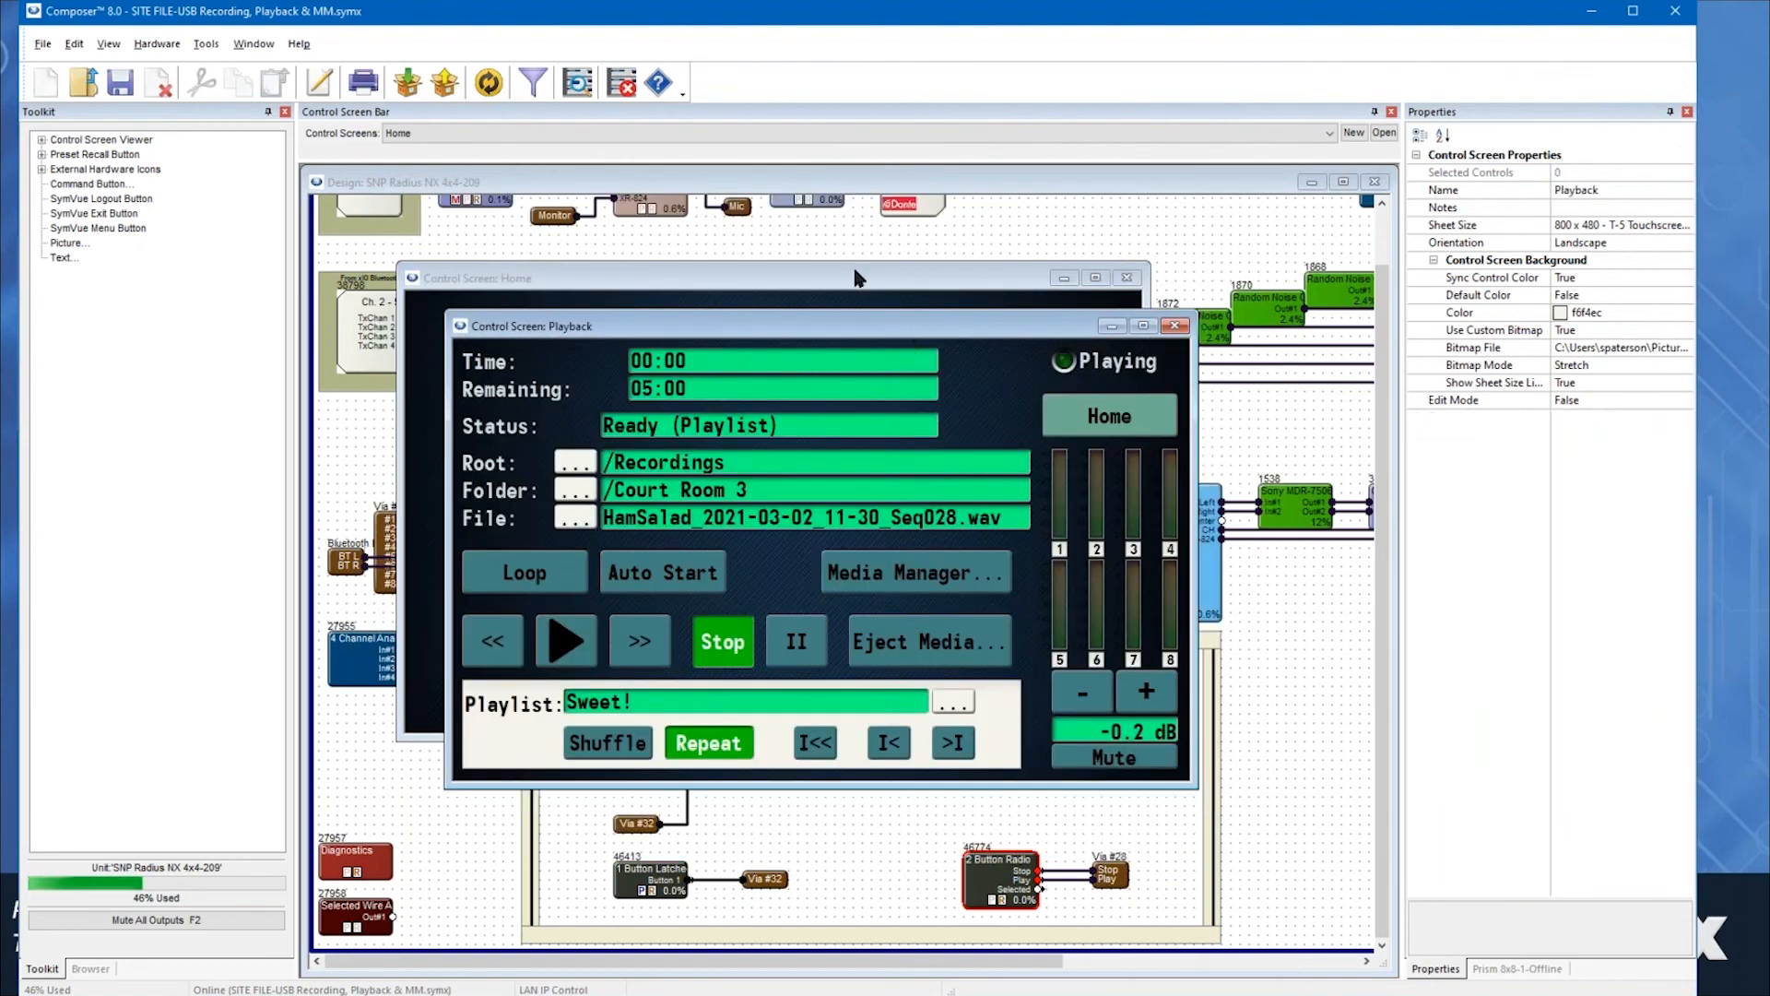
{"action": "left_click_drag", "start_coordinate": [911, 330], "coordinate": [777, 201]}
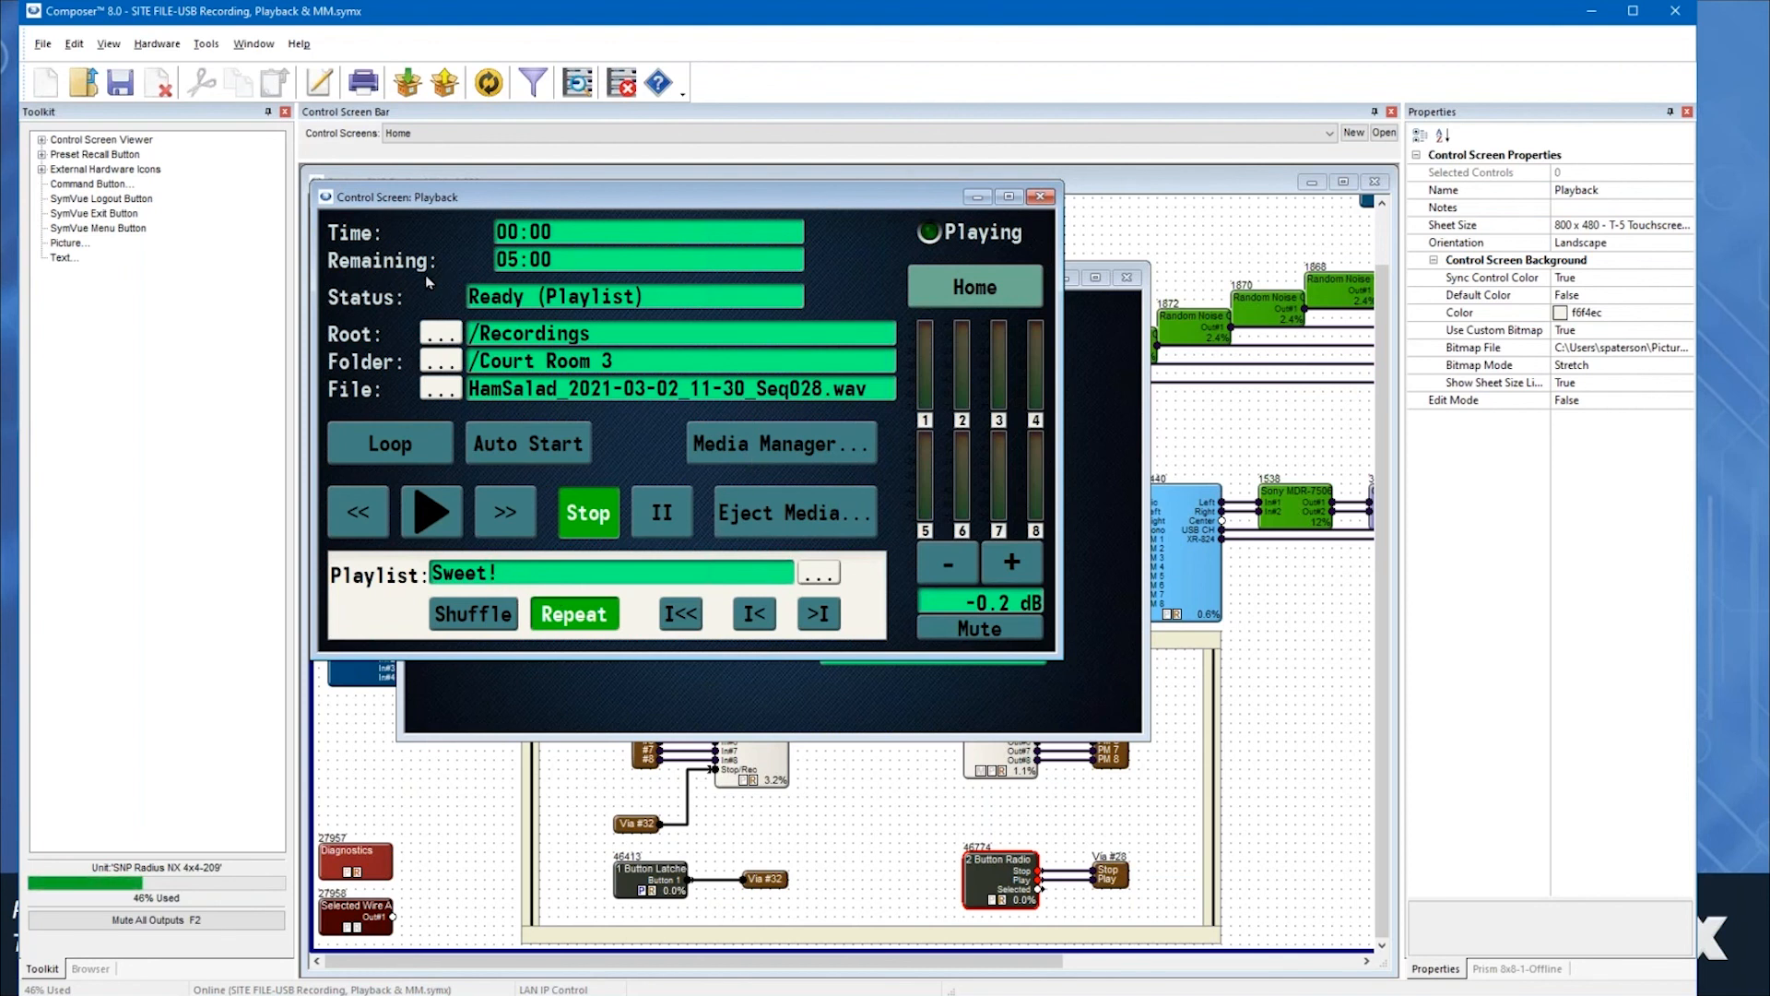
- Confirm Recordings as the Playback screen's root folder, and close the Playback and Home control screens
{"action": "left_click", "coordinate": [439, 337]}
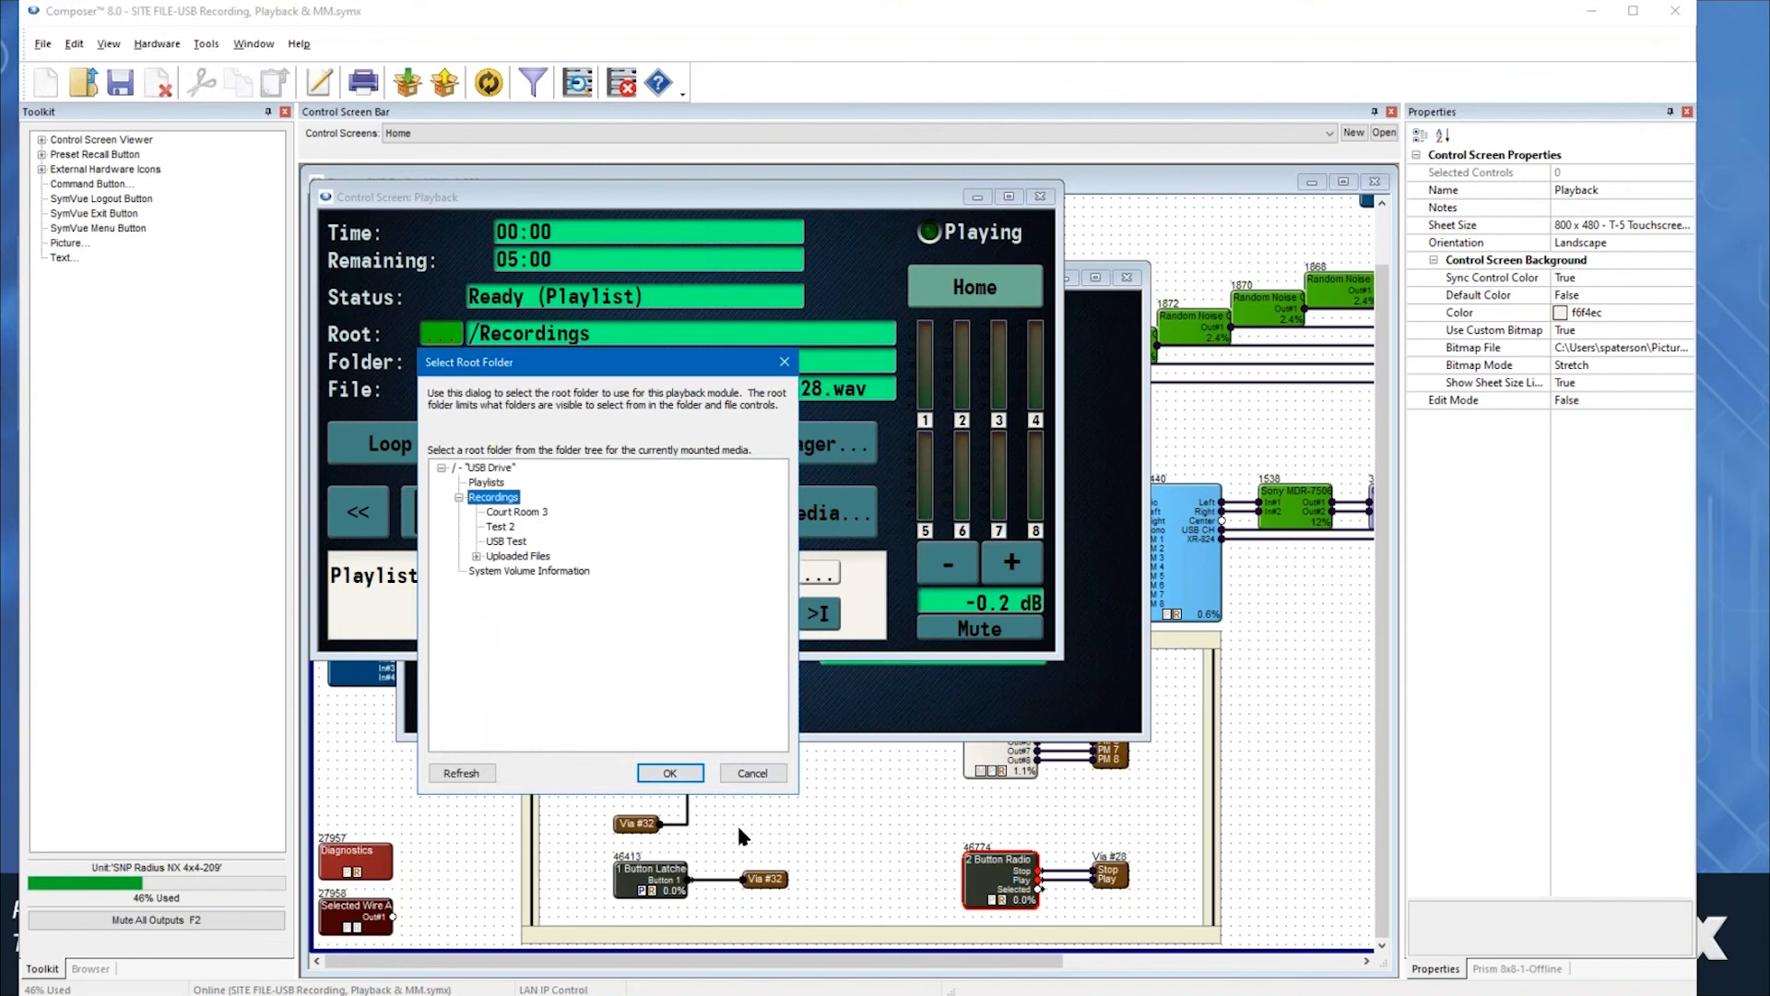
{"action": "left_click", "coordinate": [671, 772]}
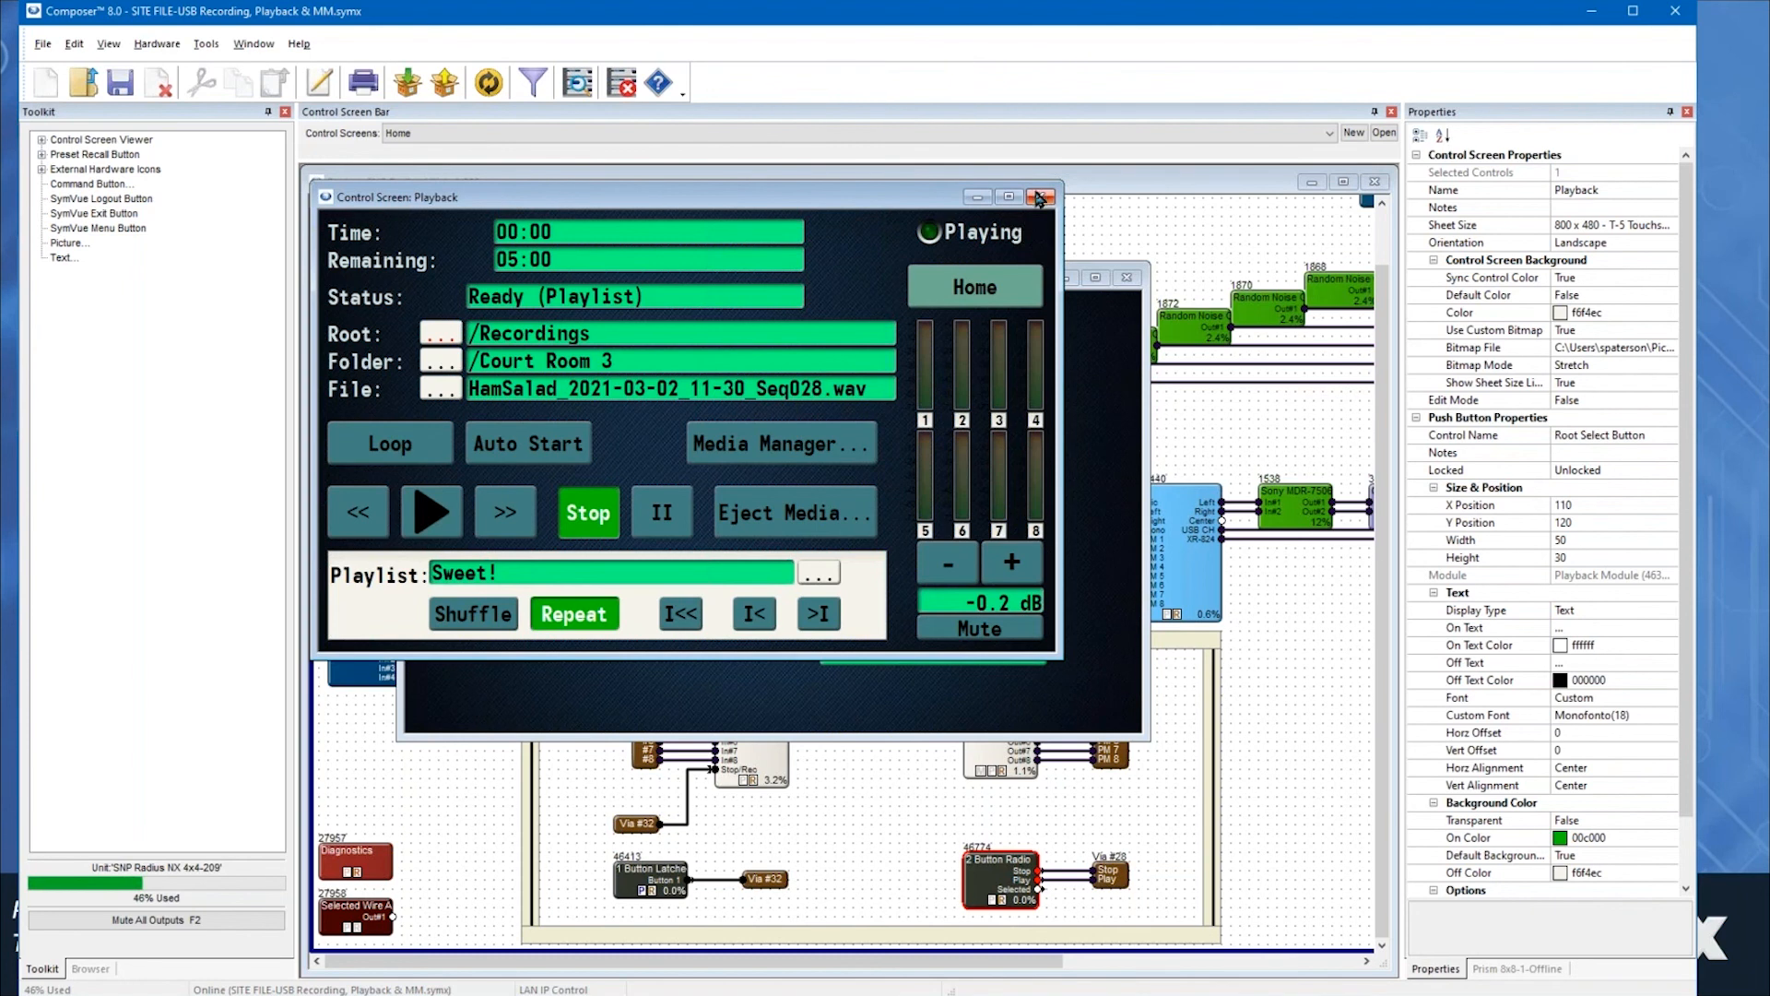
{"action": "left_click", "coordinate": [1042, 197]}
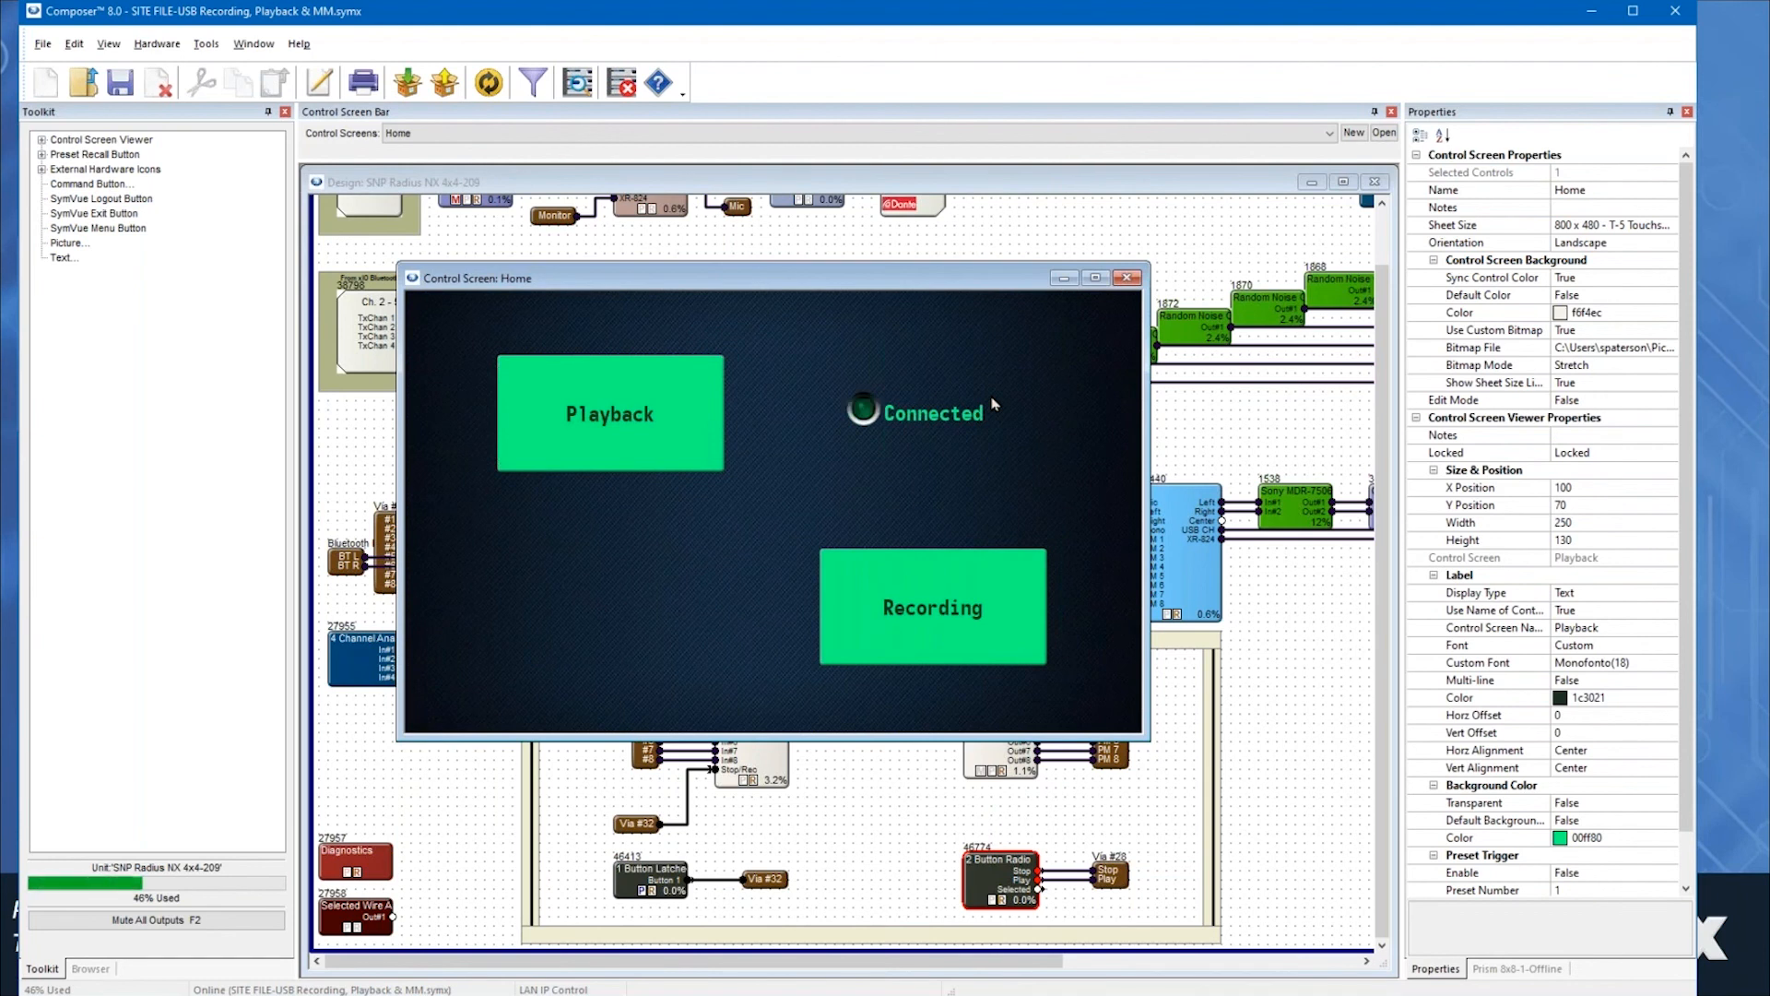
{"action": "left_click", "coordinate": [1126, 279]}
- Open the Recording Module's controls, reveal its assigned remote control numbers and close the module
{"action": "double_click", "coordinate": [771, 719]}
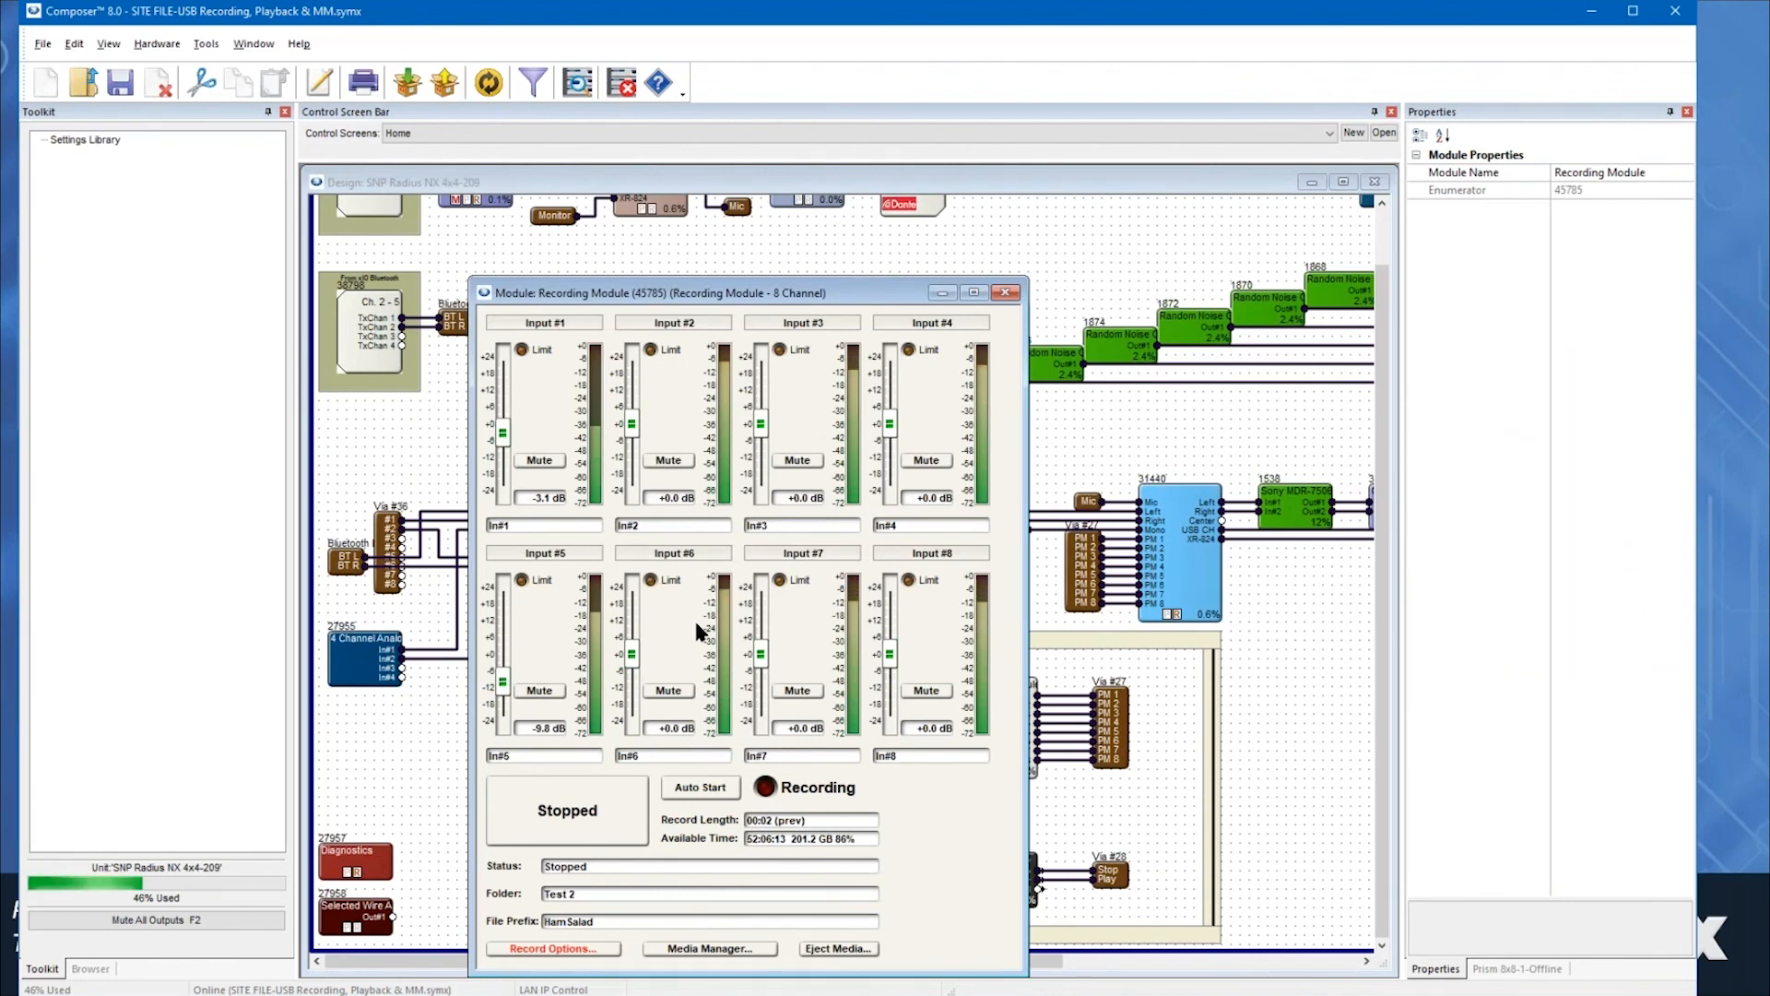
{"action": "key", "text": "ctrl"}
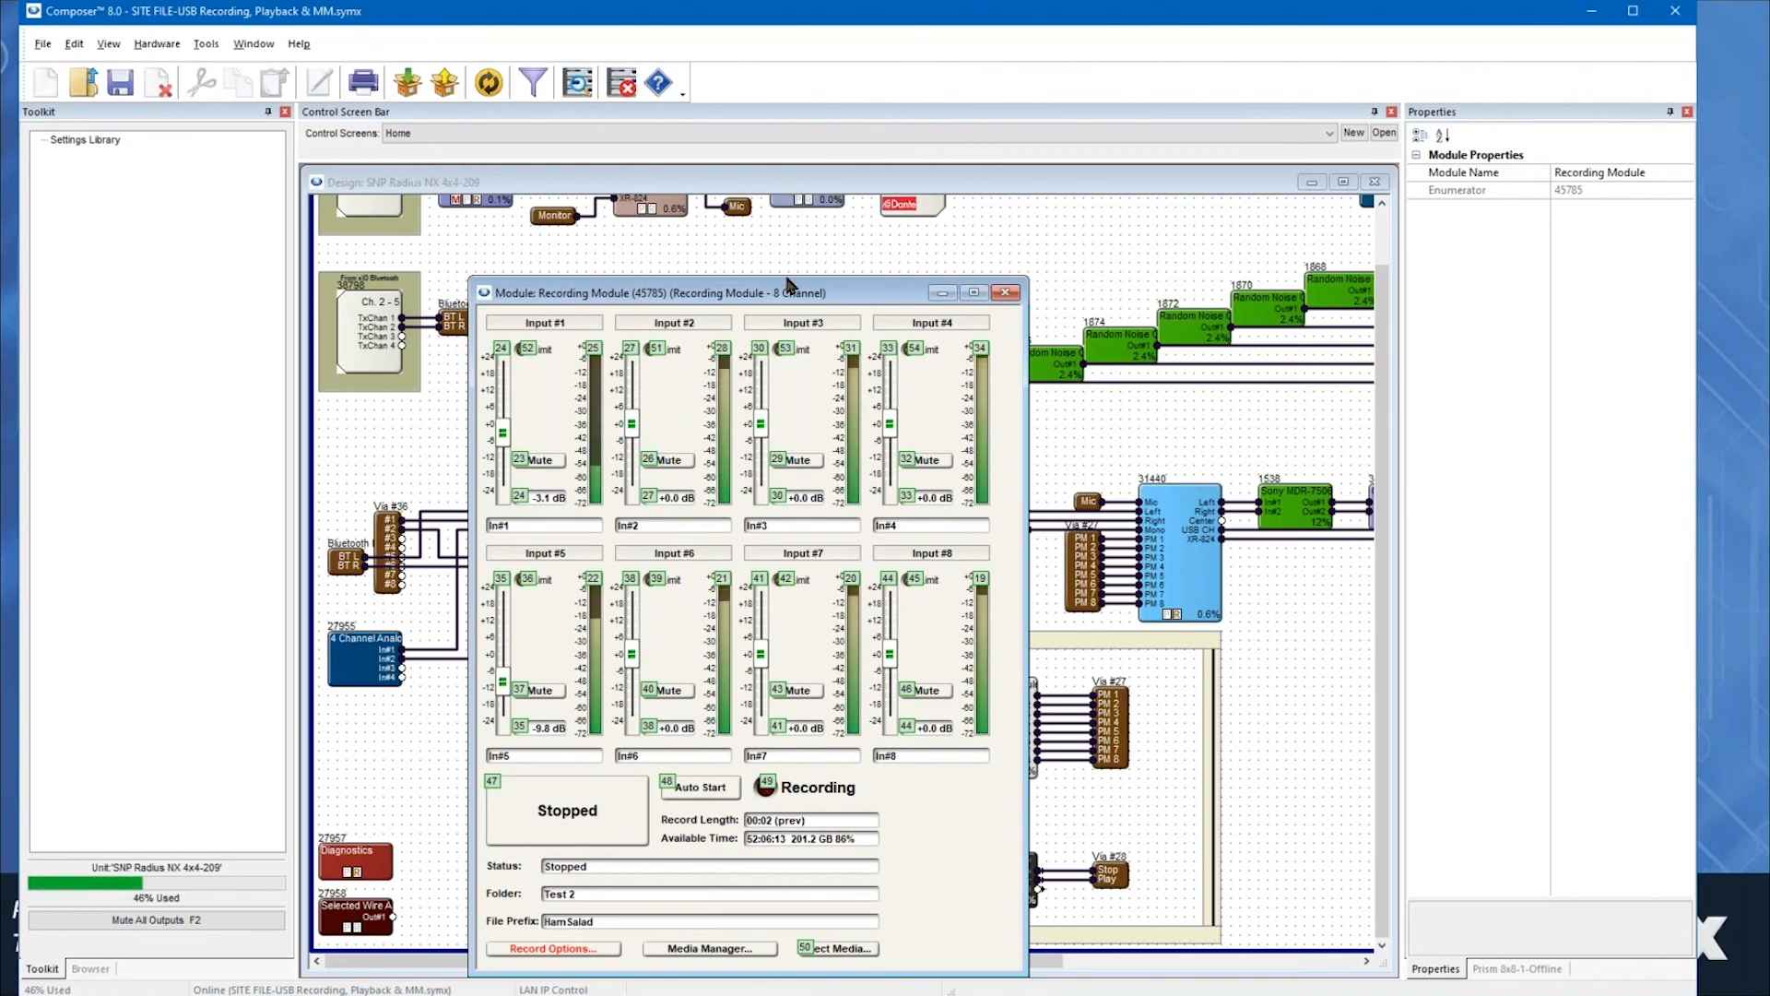
{"action": "left_click", "coordinate": [1004, 293]}
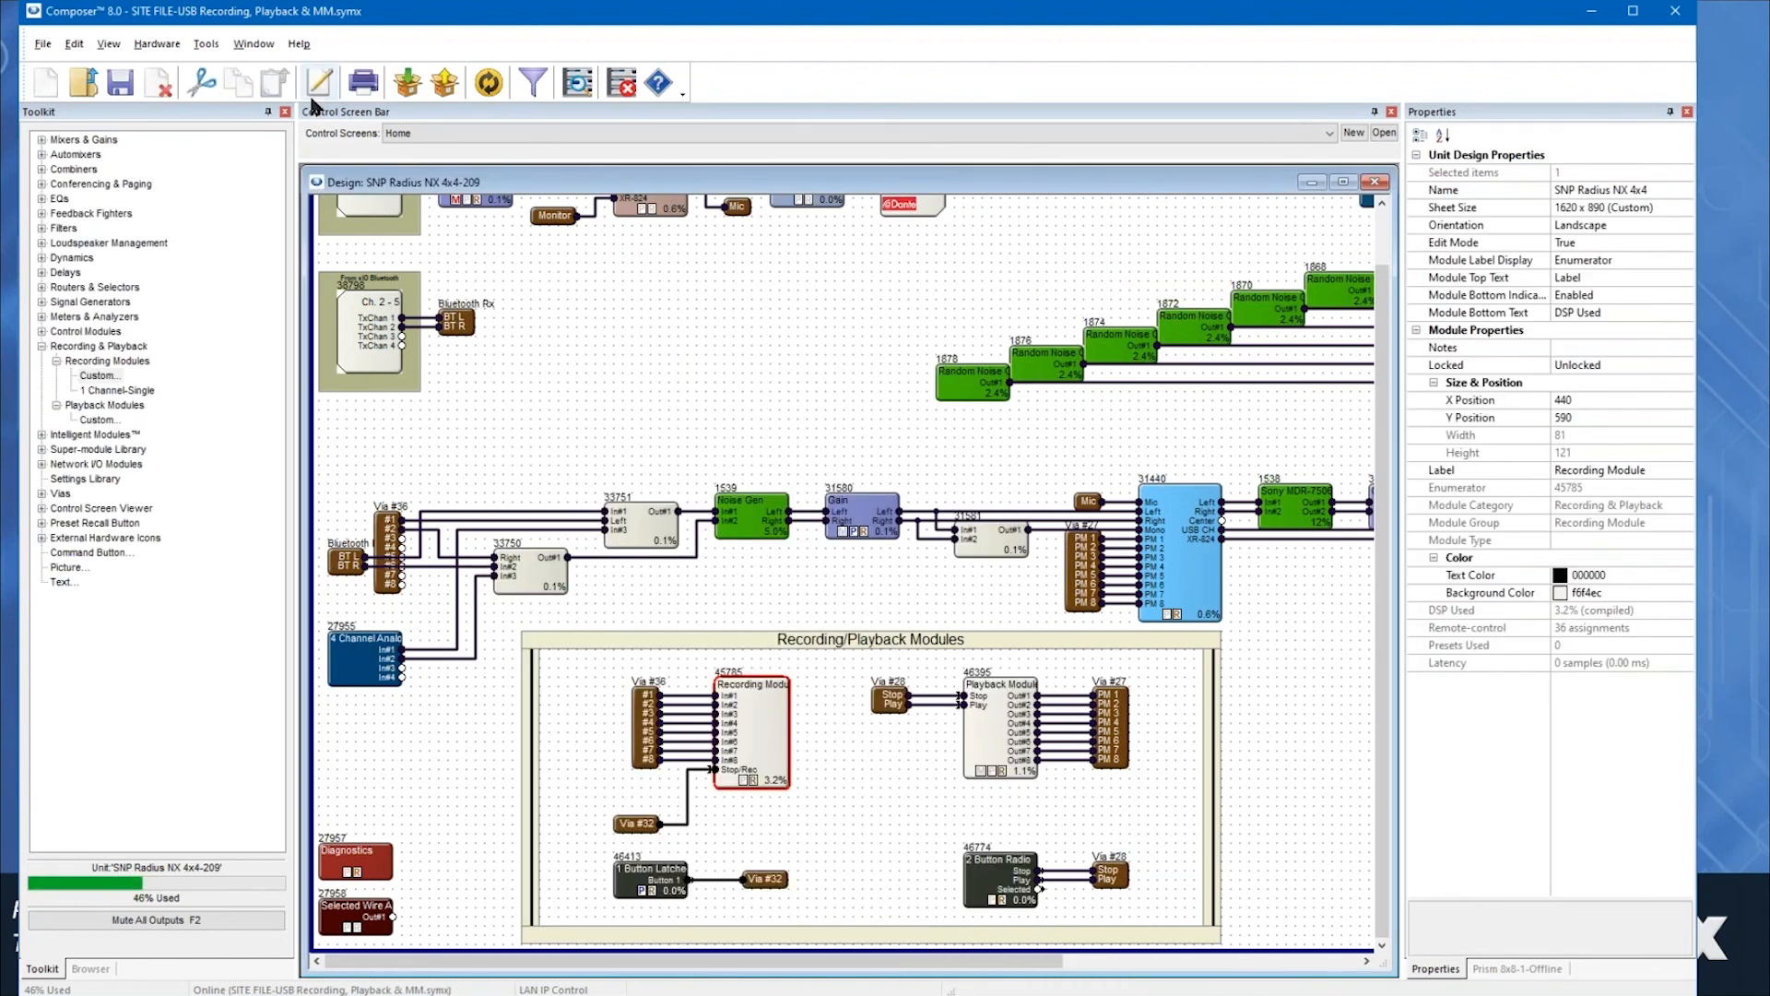
- Launch the Event Scheduler, examine its monthly calendar and close it
{"action": "left_click", "coordinate": [205, 44]}
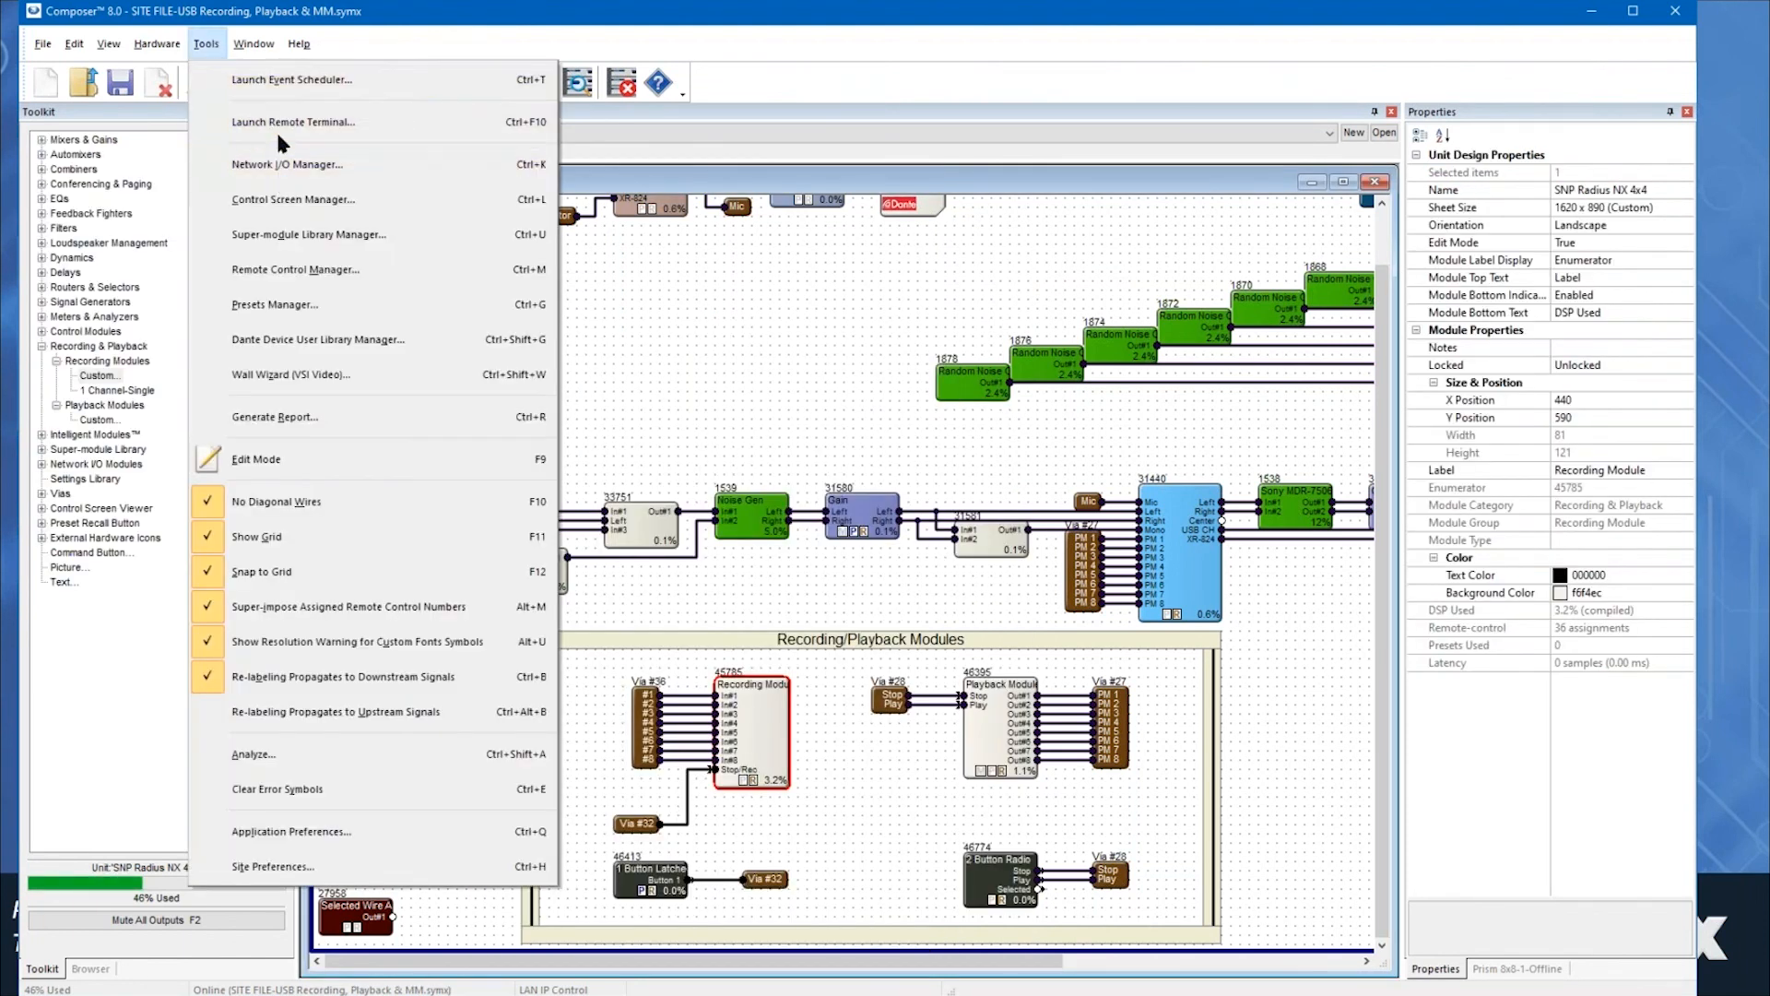
{"action": "left_click", "coordinate": [281, 78]}
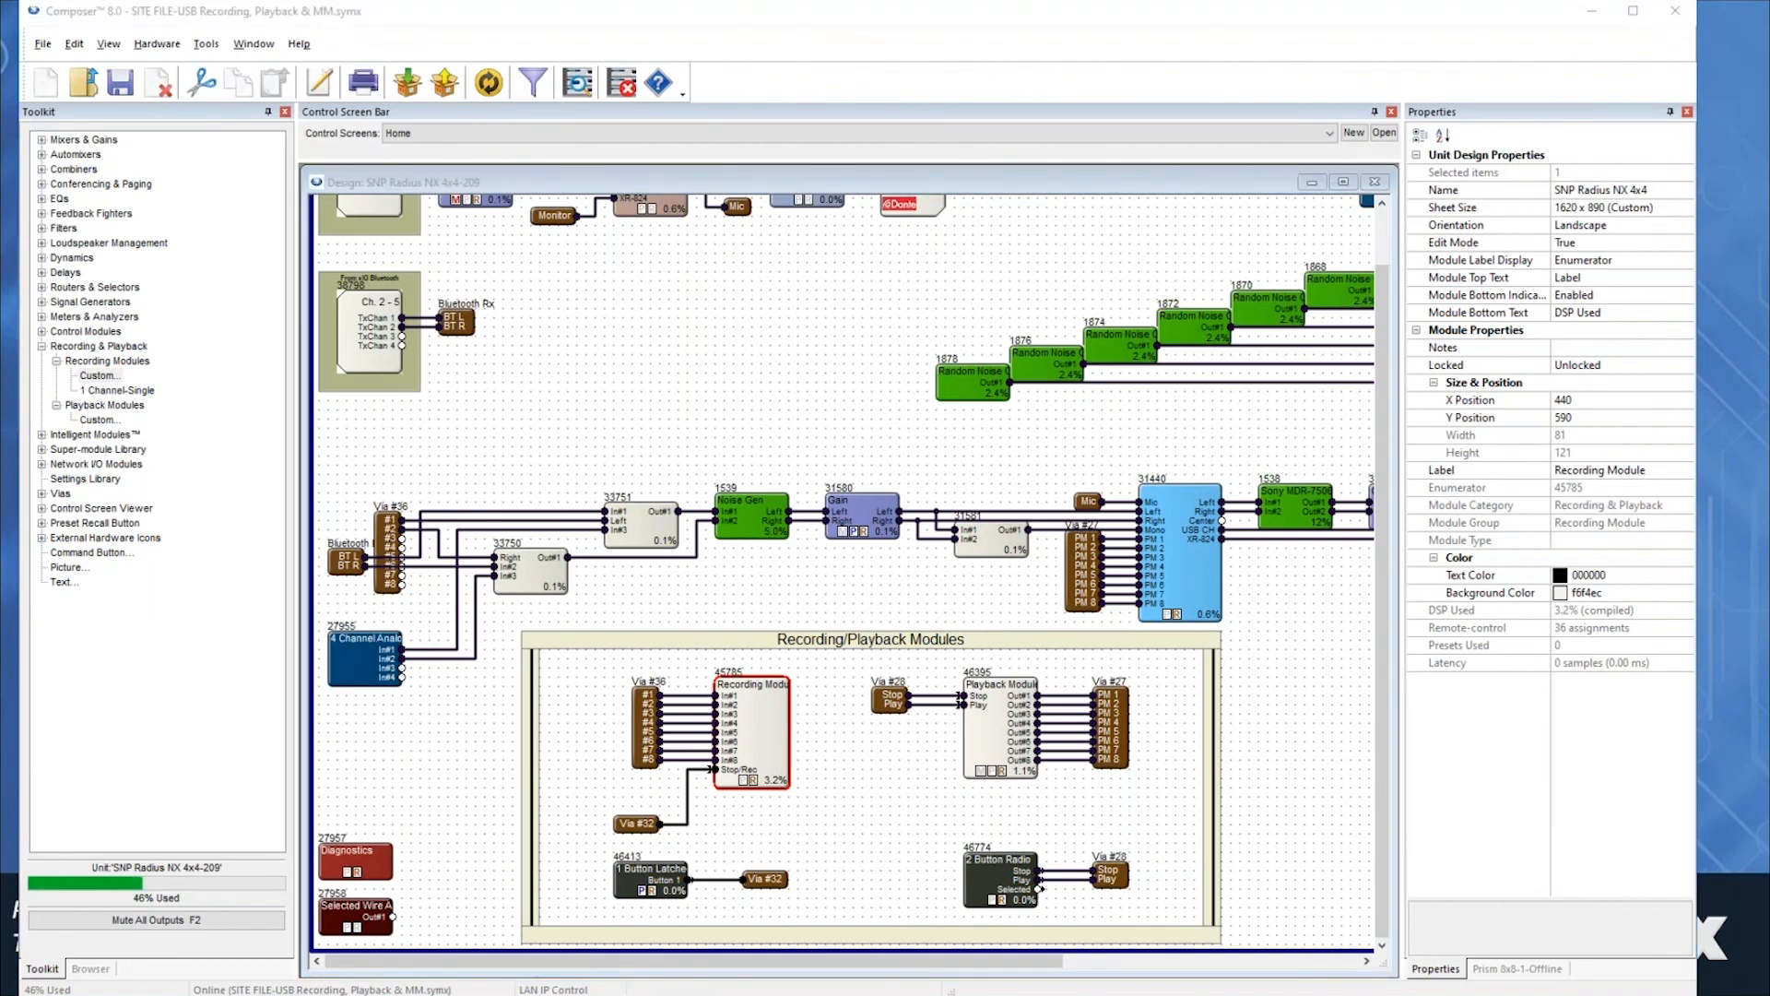
{"action": "left_click_drag", "start_coordinate": [831, 206], "coordinate": [1003, 329]}
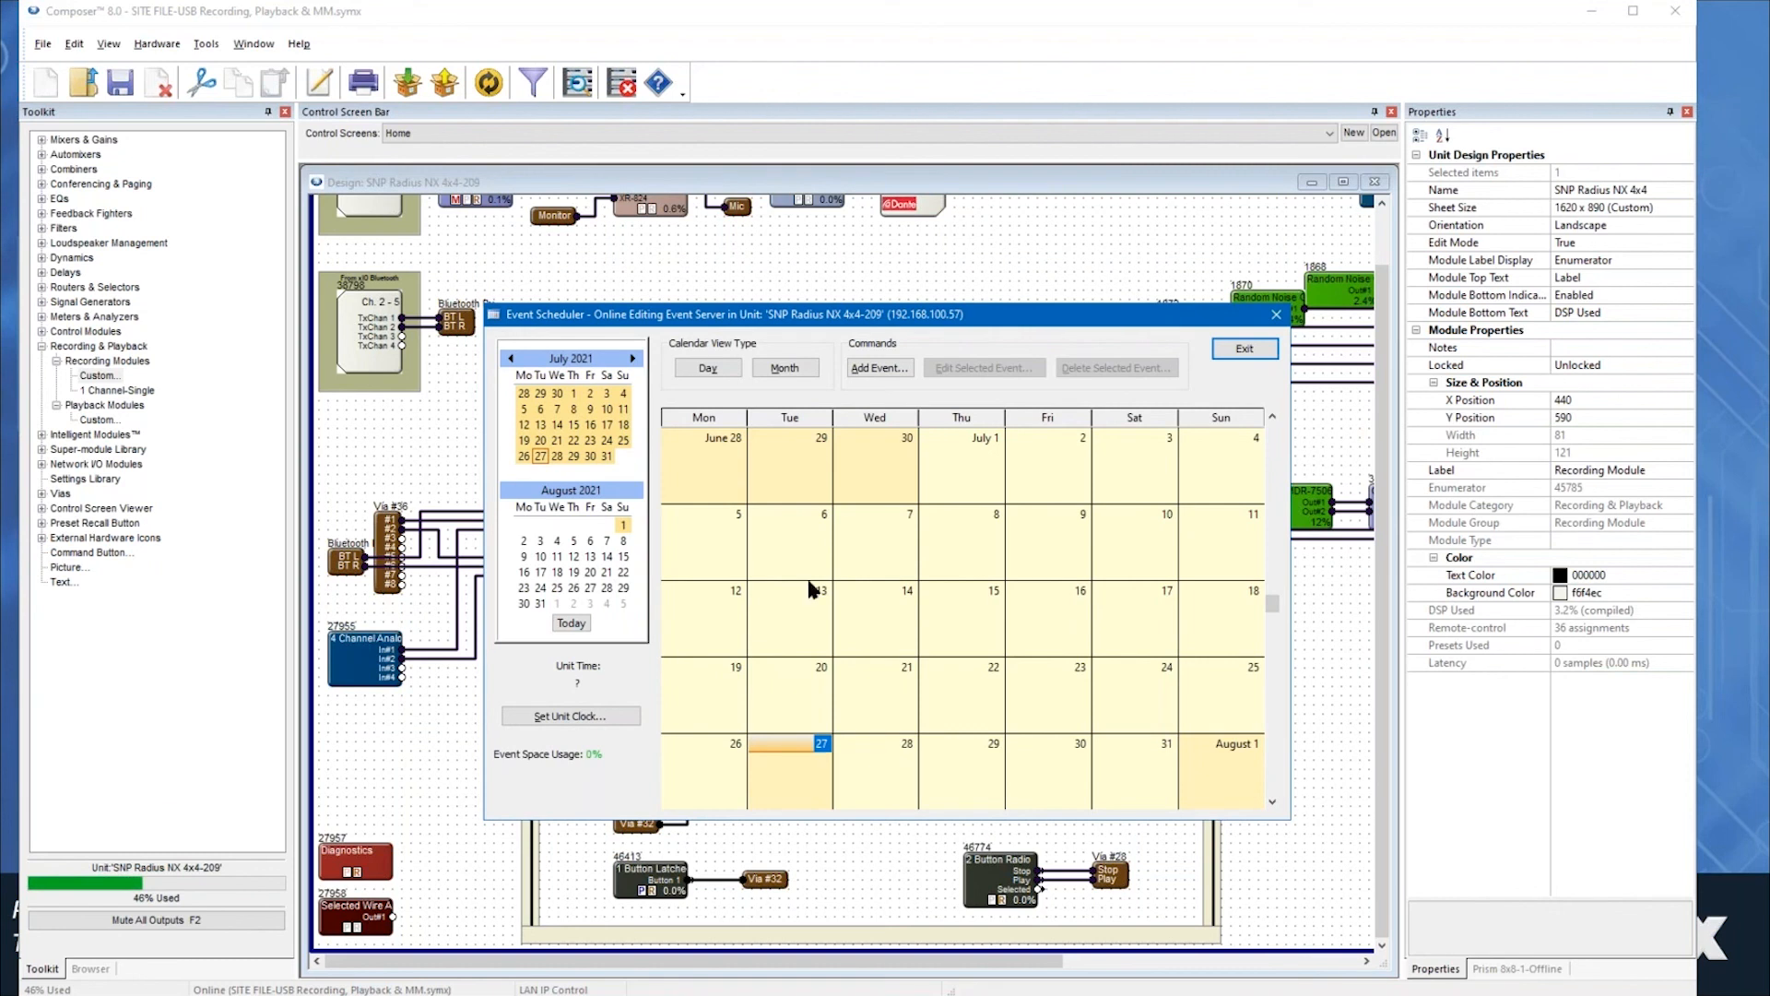
{"action": "left_click", "coordinate": [1276, 314]}
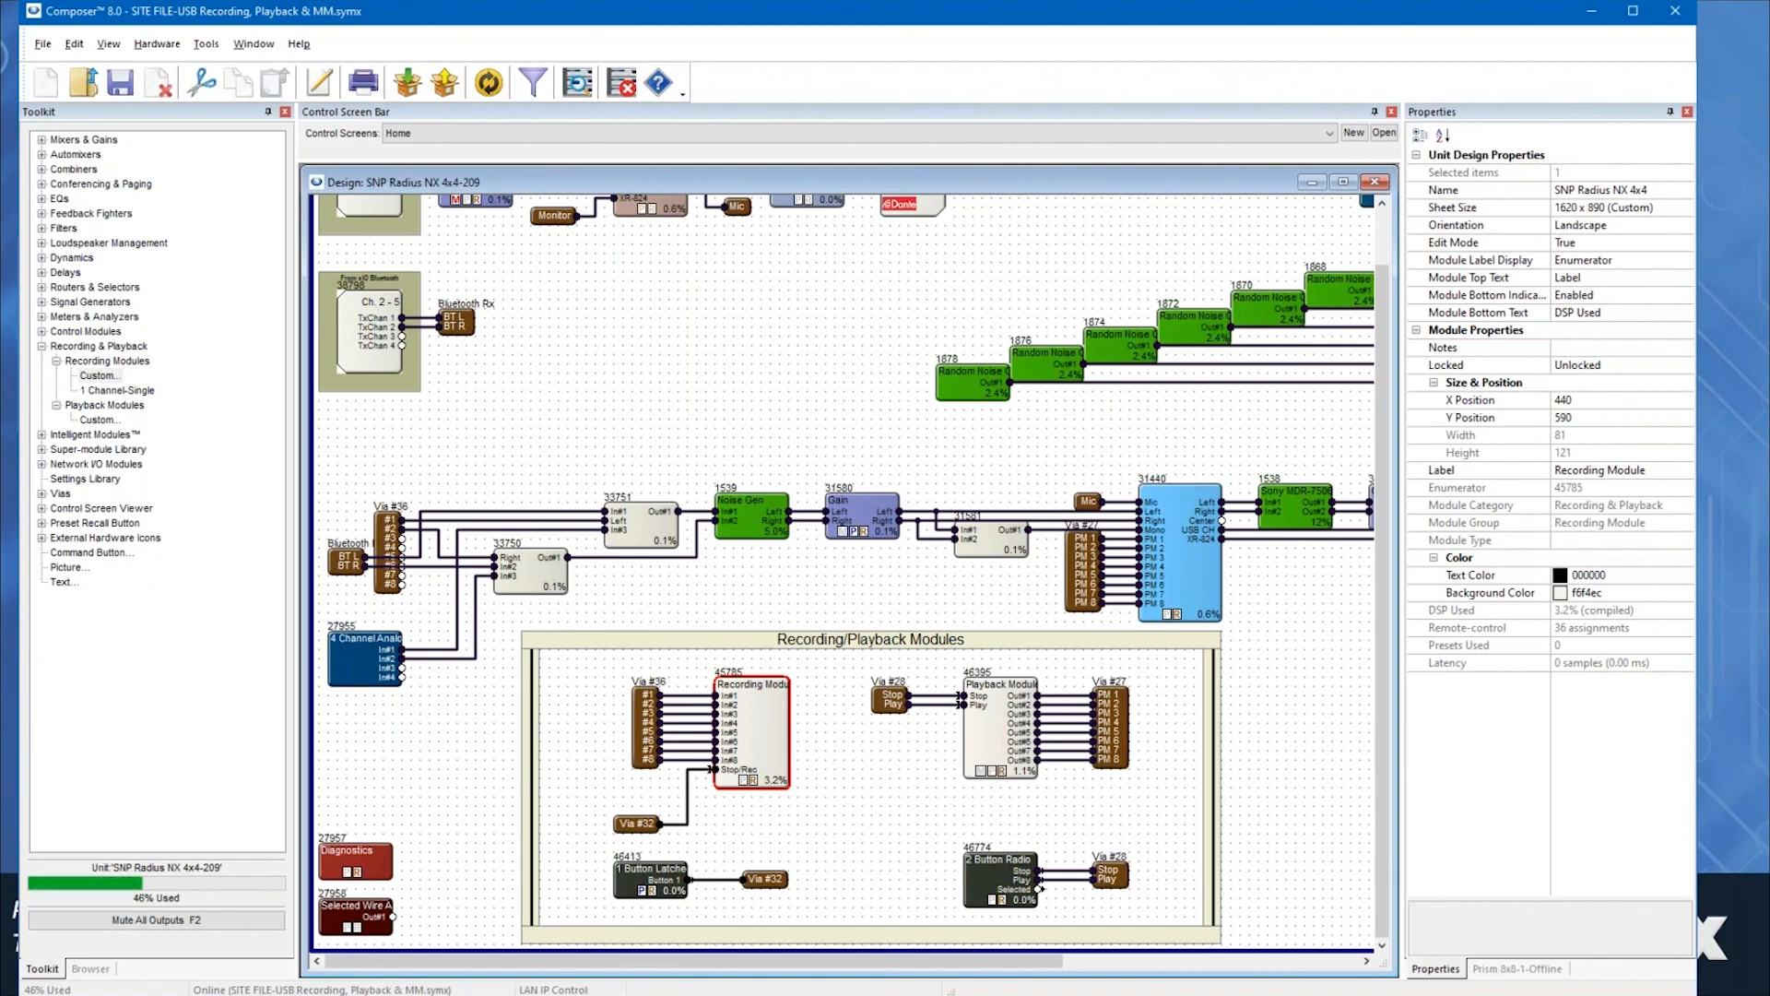
- Switch to the web browser's Media Manager page and highlight the mediamanager.html part of its address
{"action": "key", "text": "alt+Tab"}
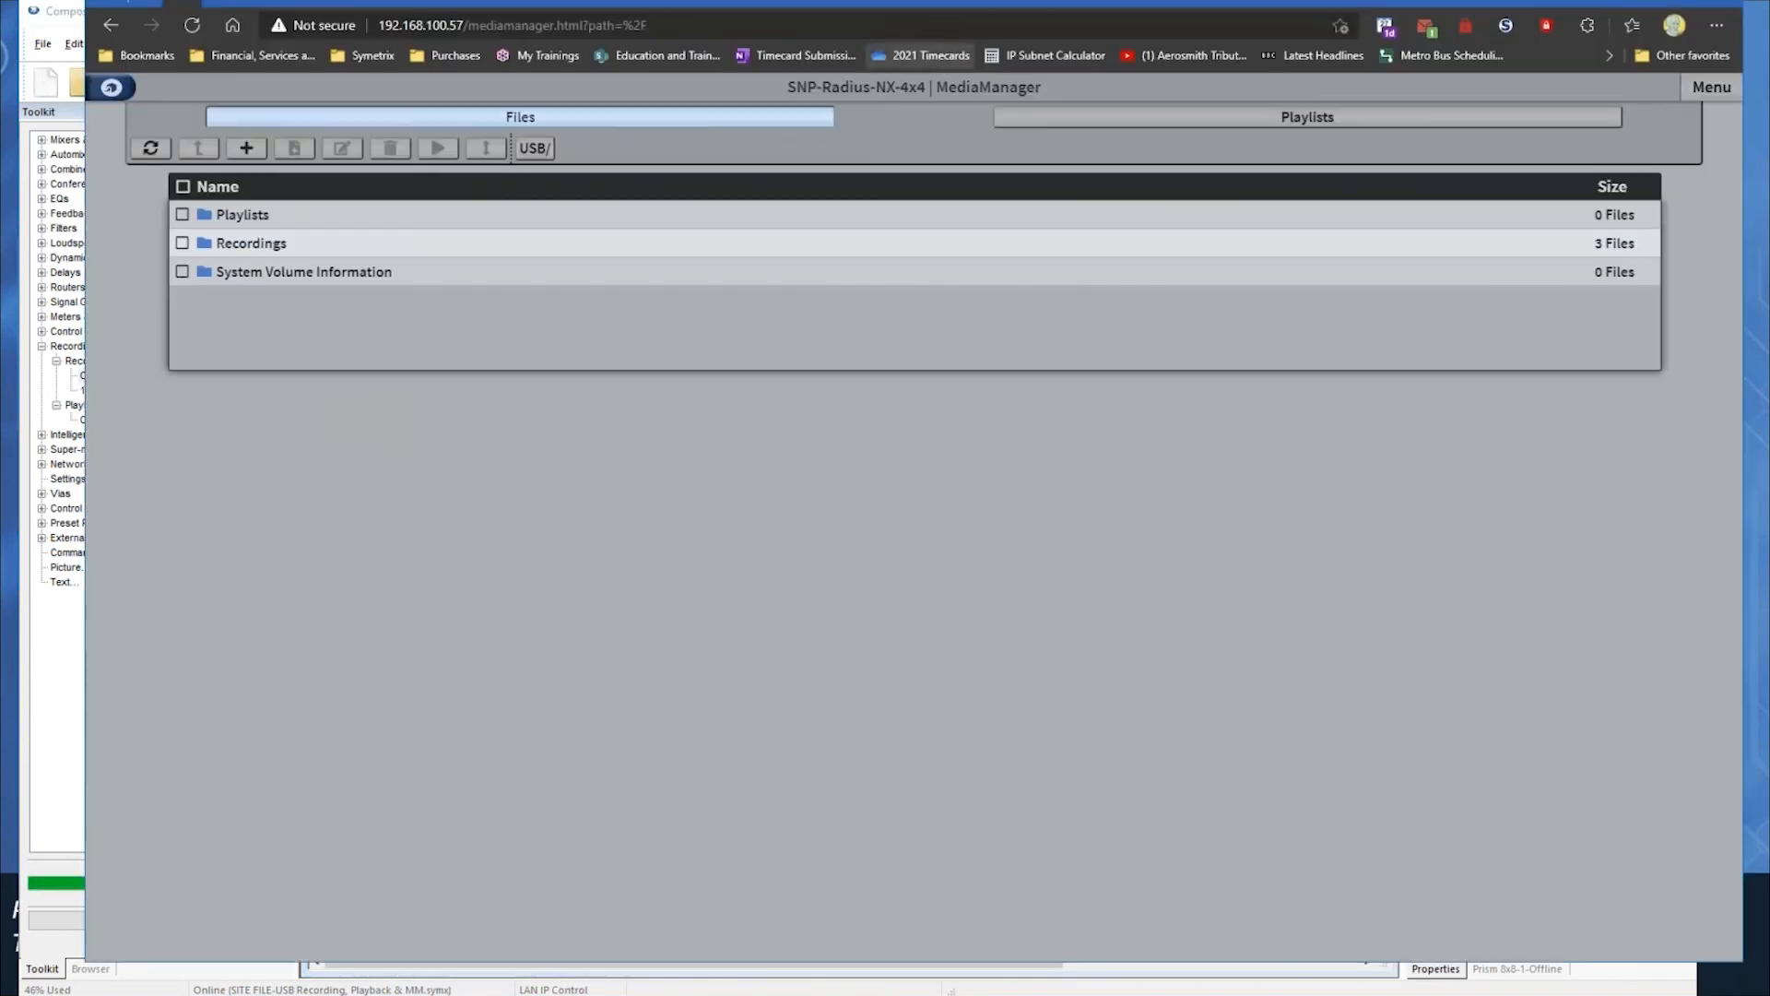
{"action": "left_click_drag", "start_coordinate": [970, 2], "coordinate": [932, 13]}
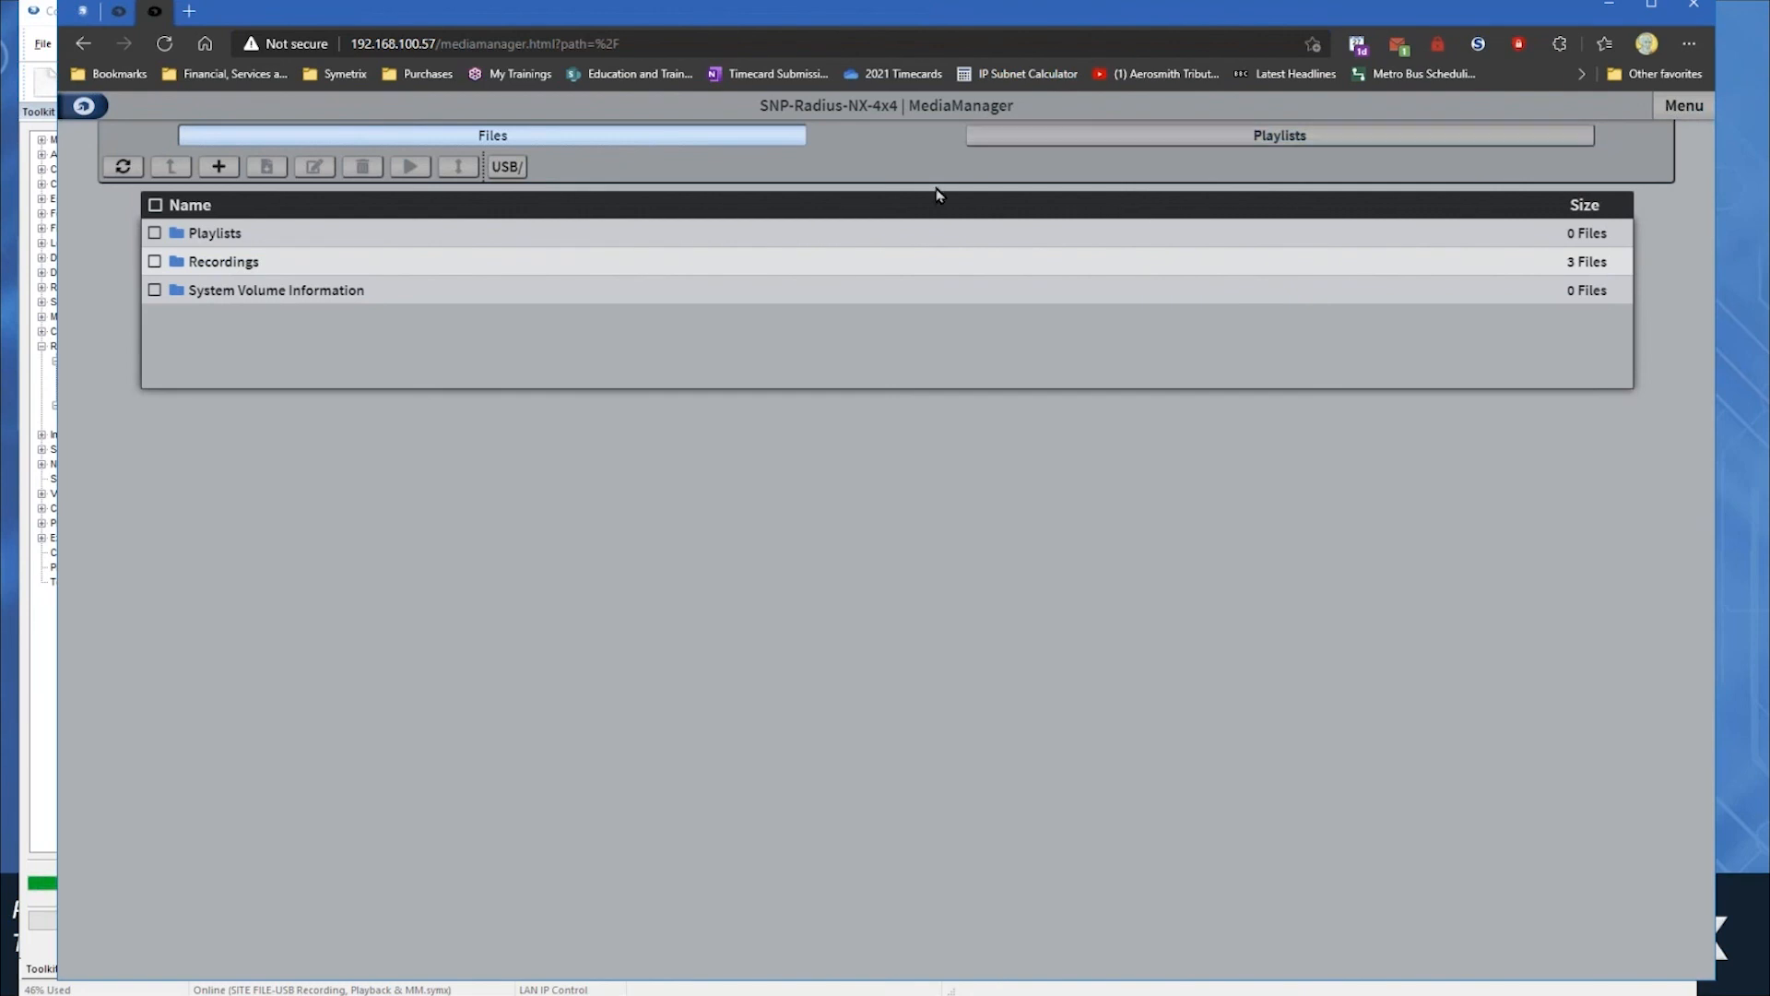
{"action": "left_click", "coordinate": [932, 34]}
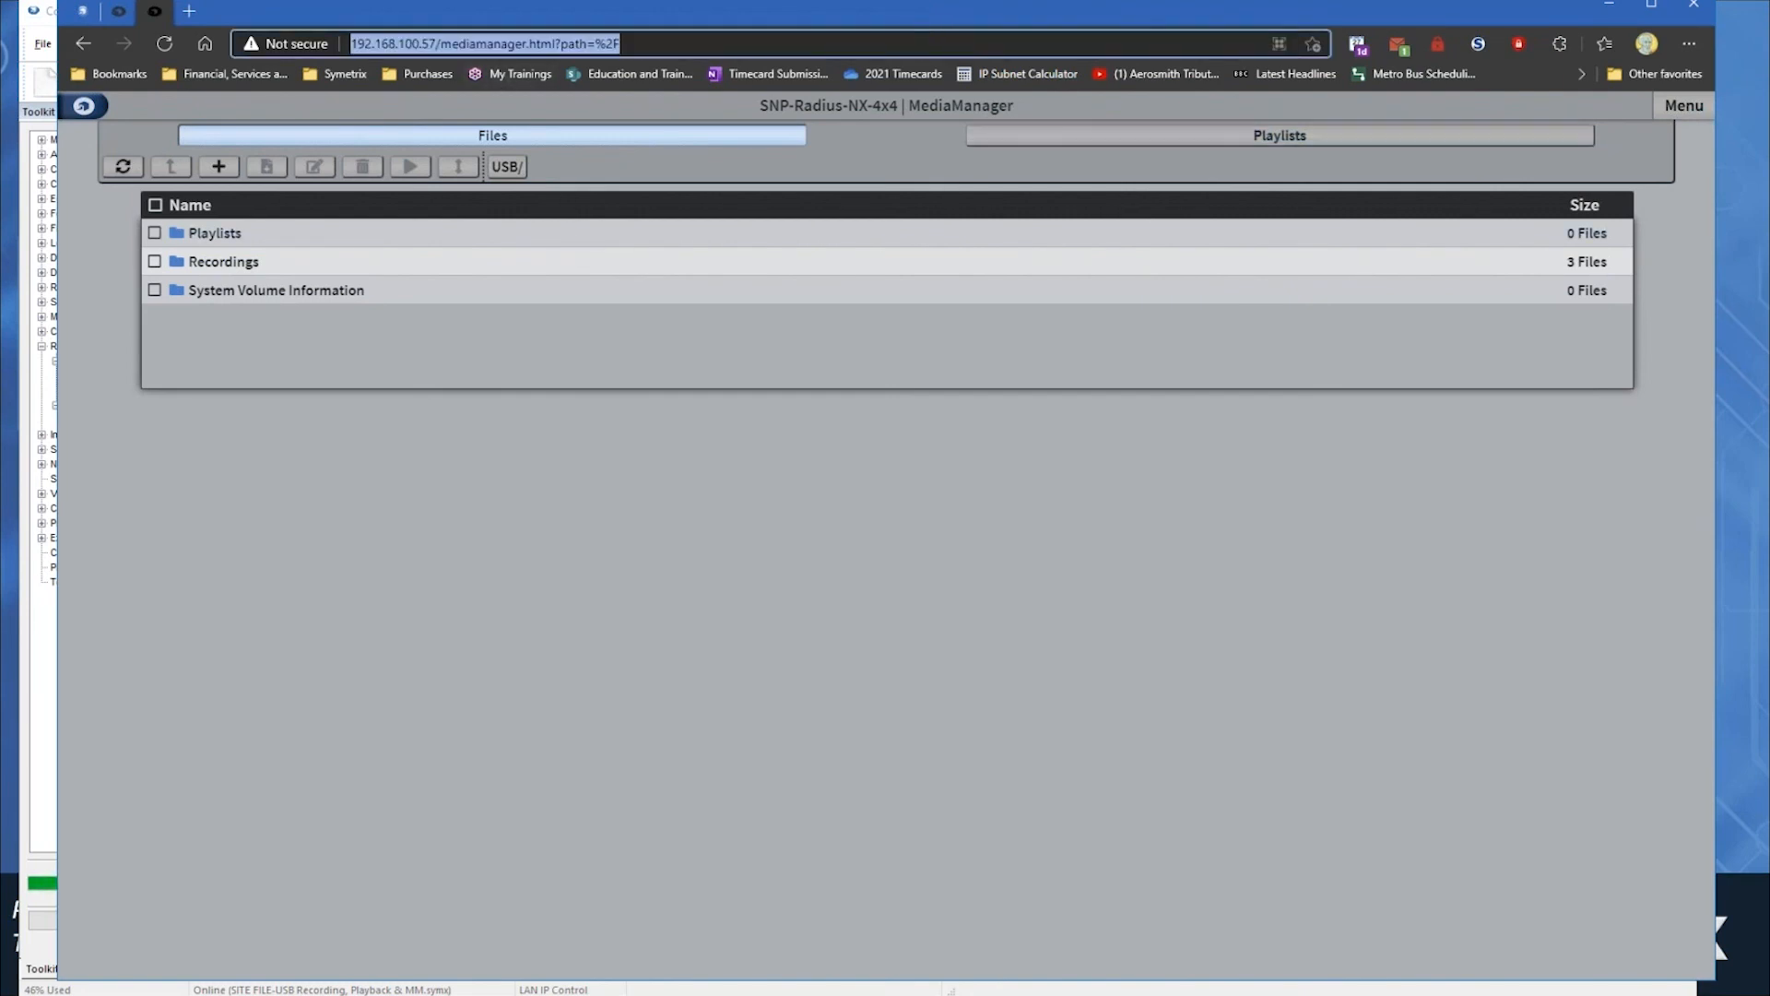
{"action": "left_click", "coordinate": [488, 48]}
{"action": "left_click_drag", "start_coordinate": [440, 44], "coordinate": [723, 55]}
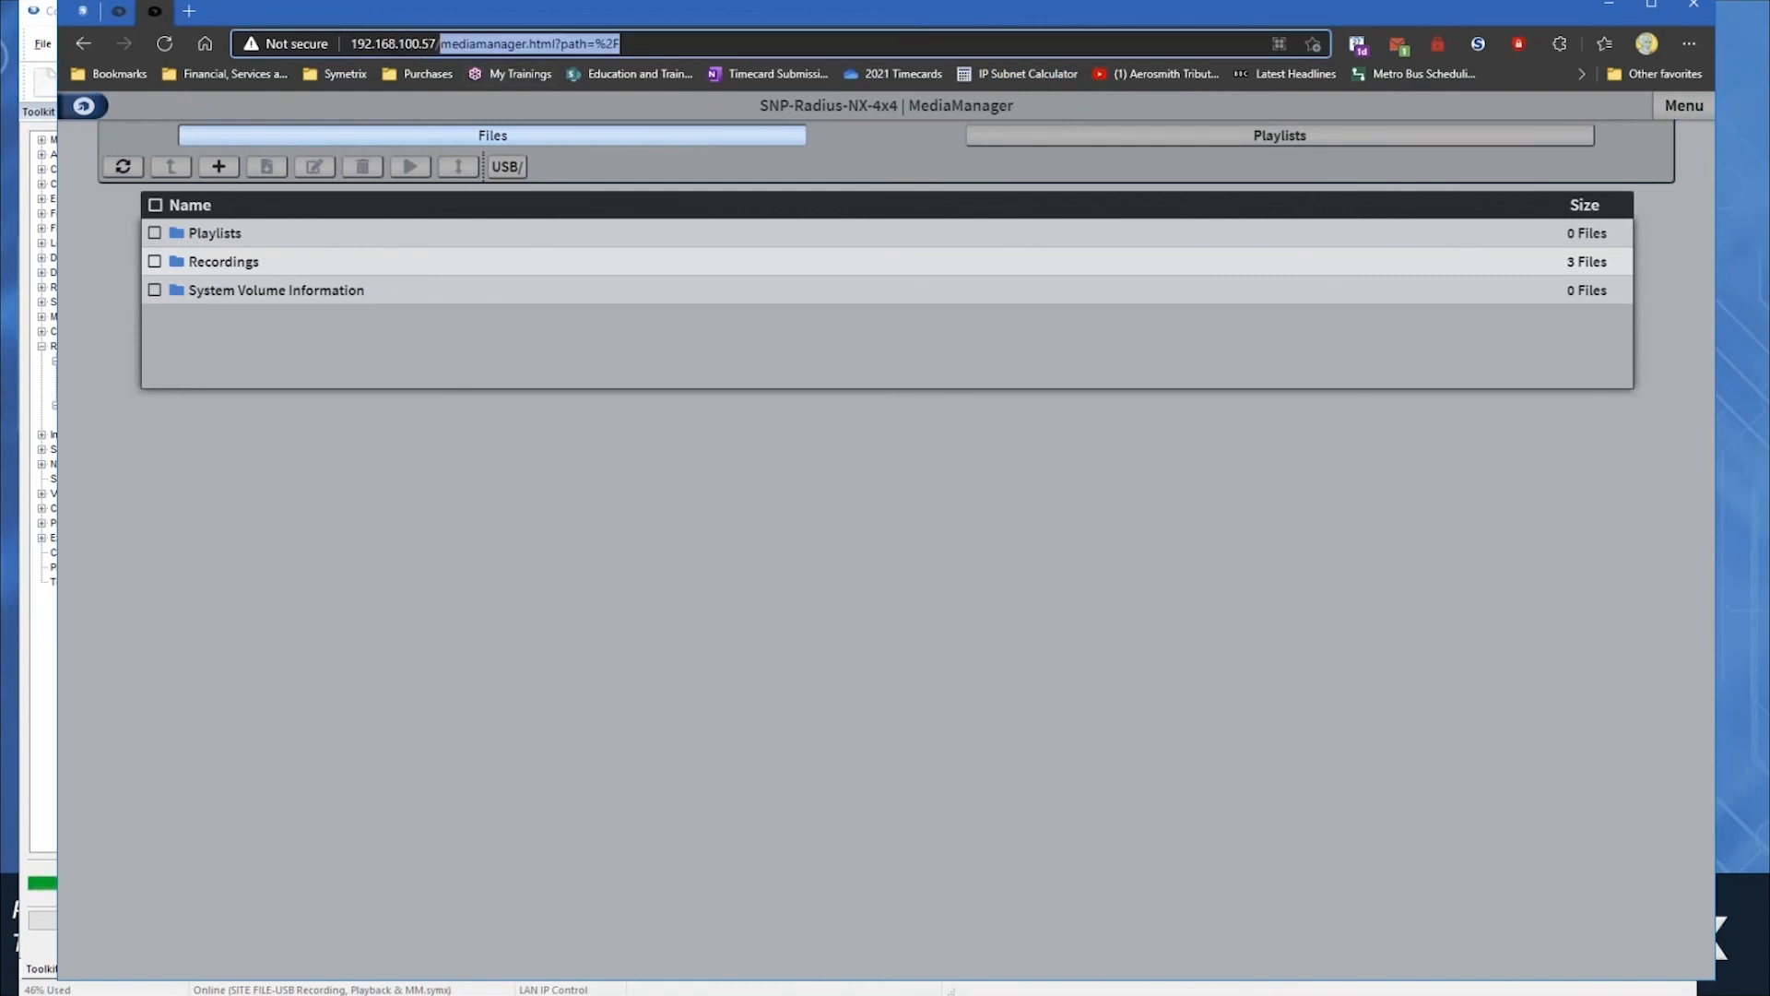
- Log out of the Radius NX 4x4 web interface and reopen the Media Manager's login page
{"action": "left_click", "coordinate": [1683, 125]}
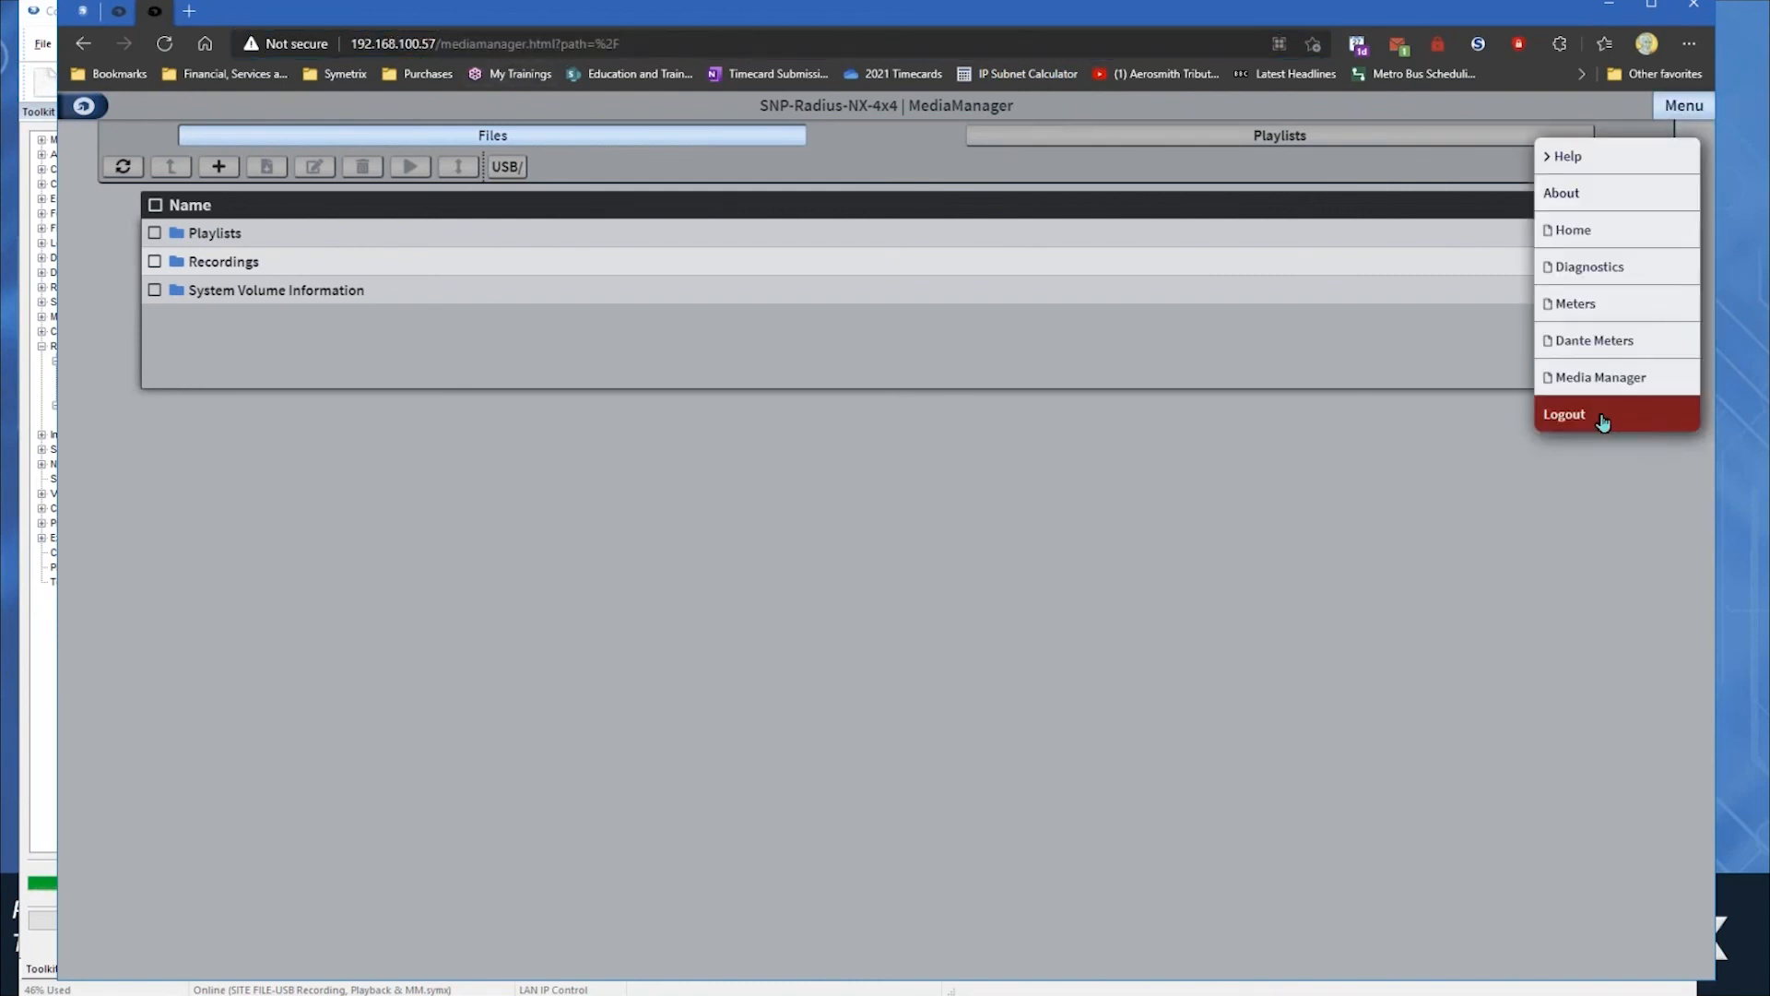
{"action": "left_click", "coordinate": [1602, 416]}
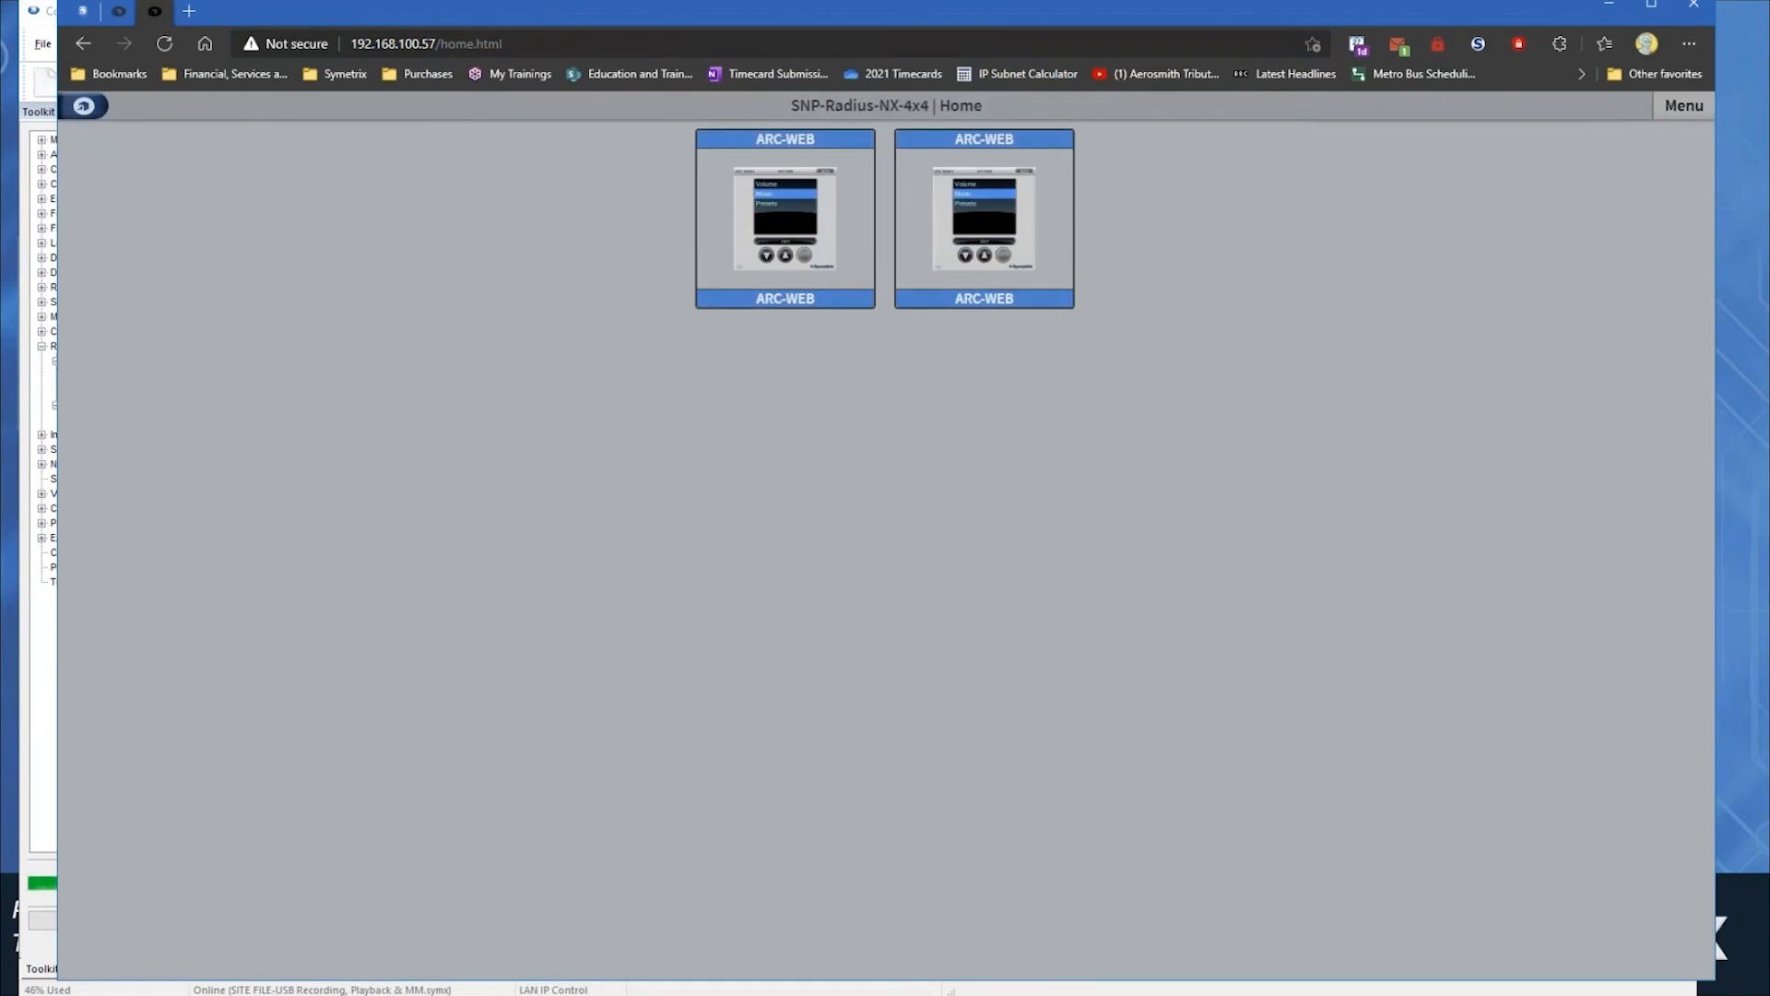
{"action": "left_click", "coordinate": [1676, 107]}
{"action": "left_click", "coordinate": [1593, 387]}
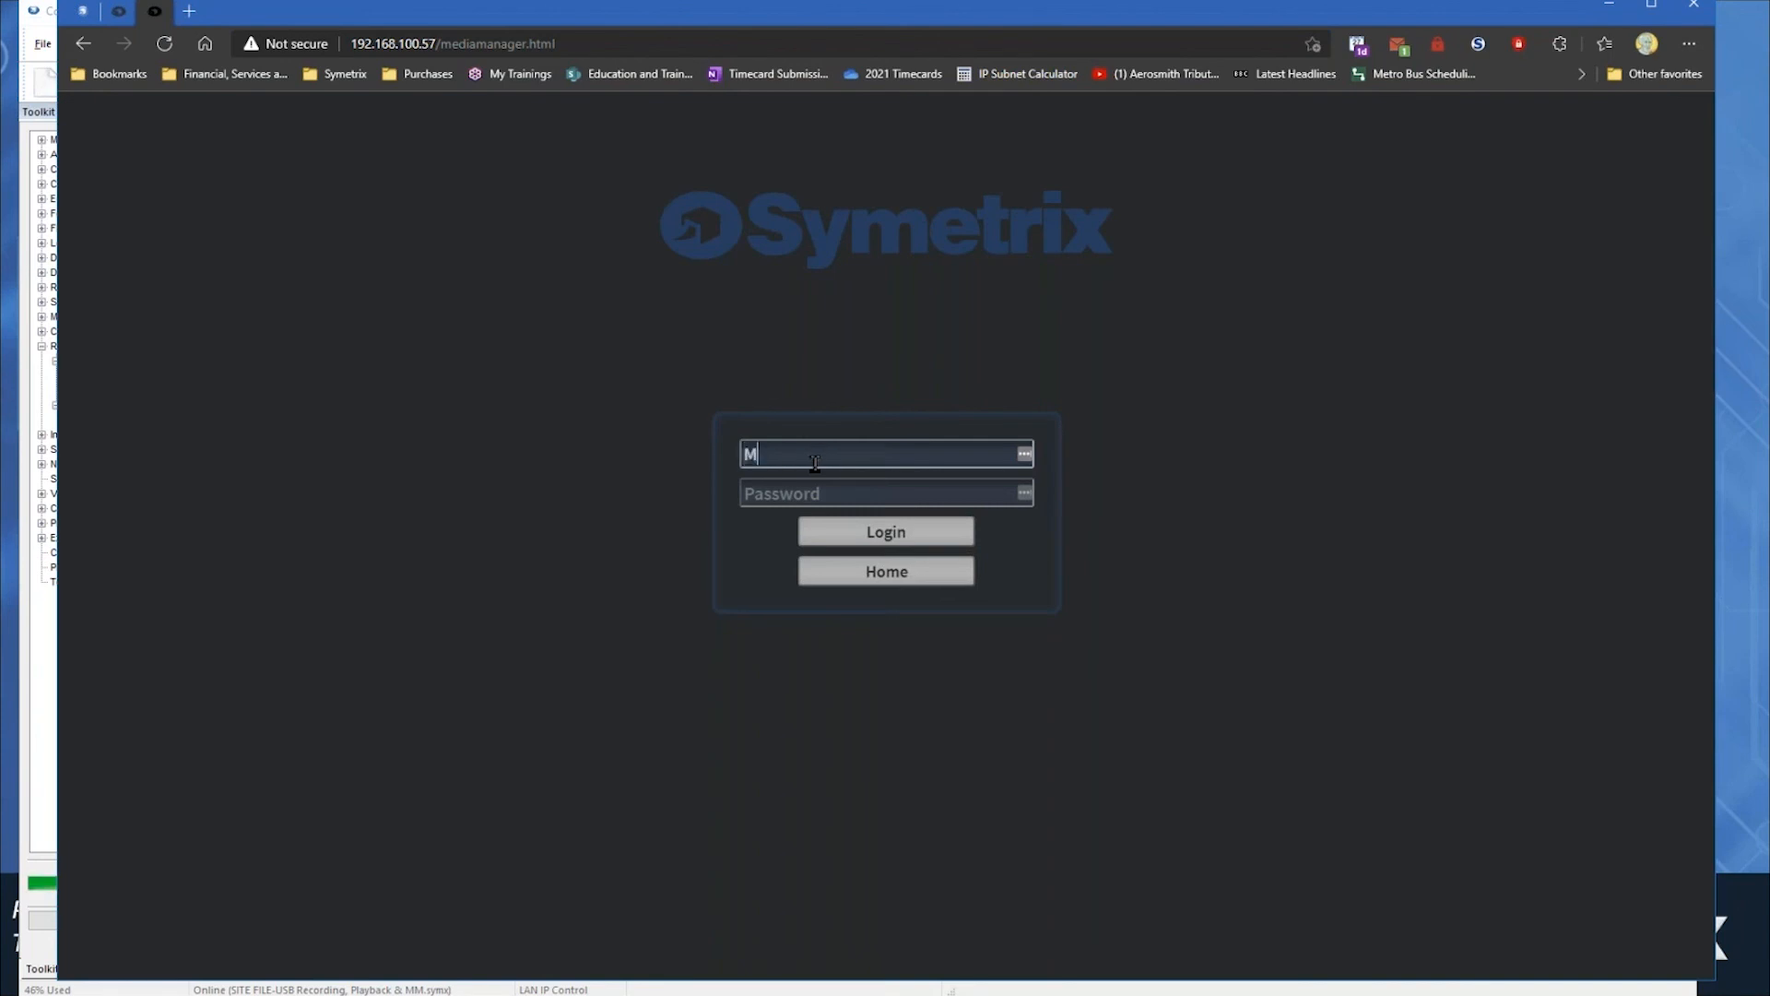
- Log in to the Media Manager as Admin with the account password, and decline saving the login in LastPass
{"action": "type", "text": "Admin"}
{"action": "key", "text": "Tab"}
{"action": "type", "text": "••••••••••"}
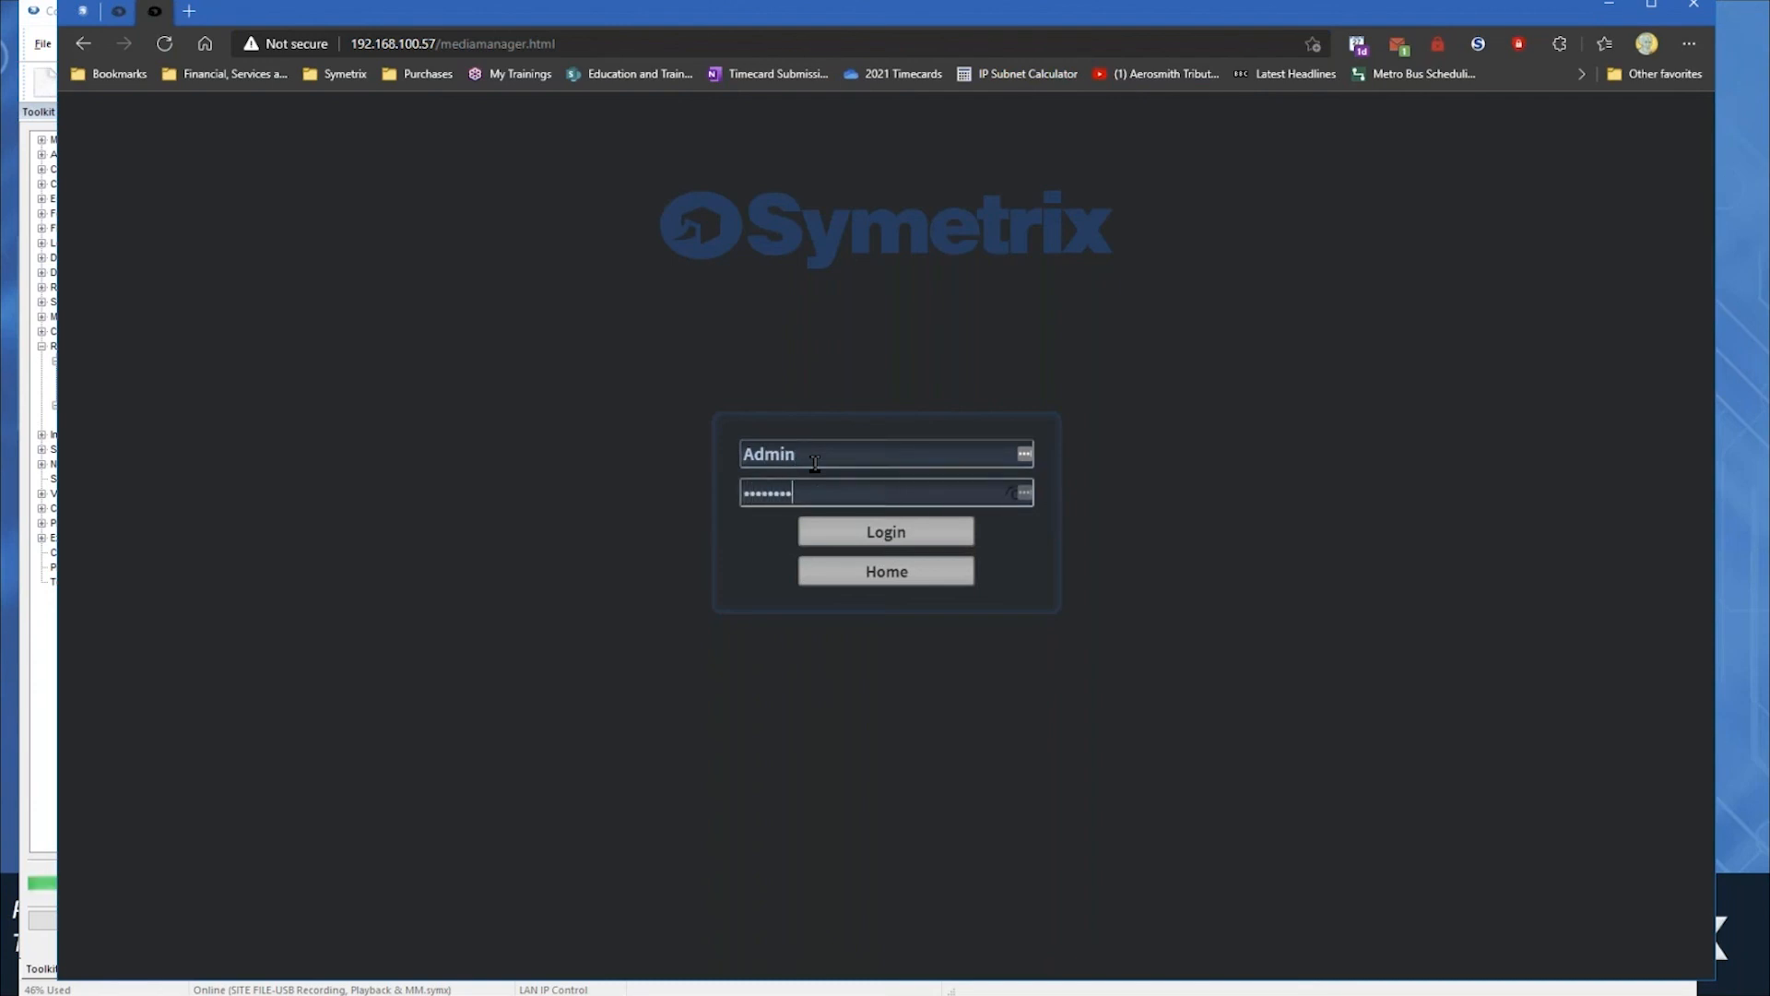
{"action": "key", "text": "Return"}
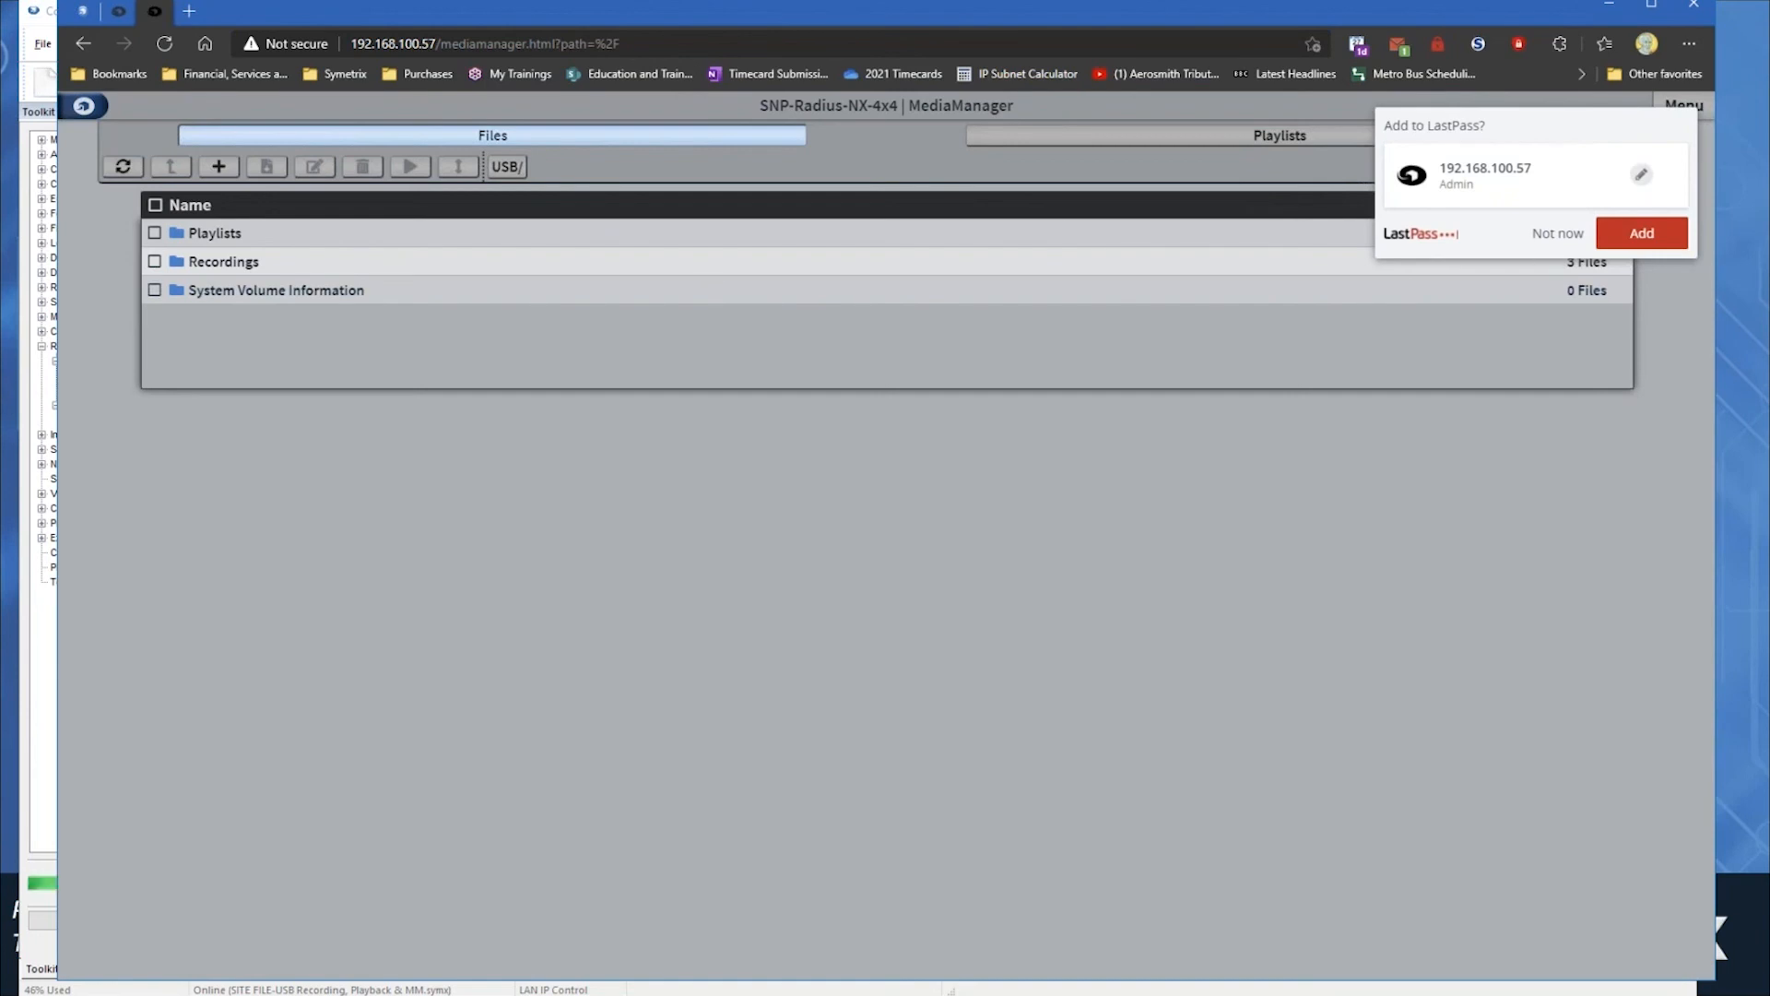
{"action": "left_click", "coordinate": [1558, 234]}
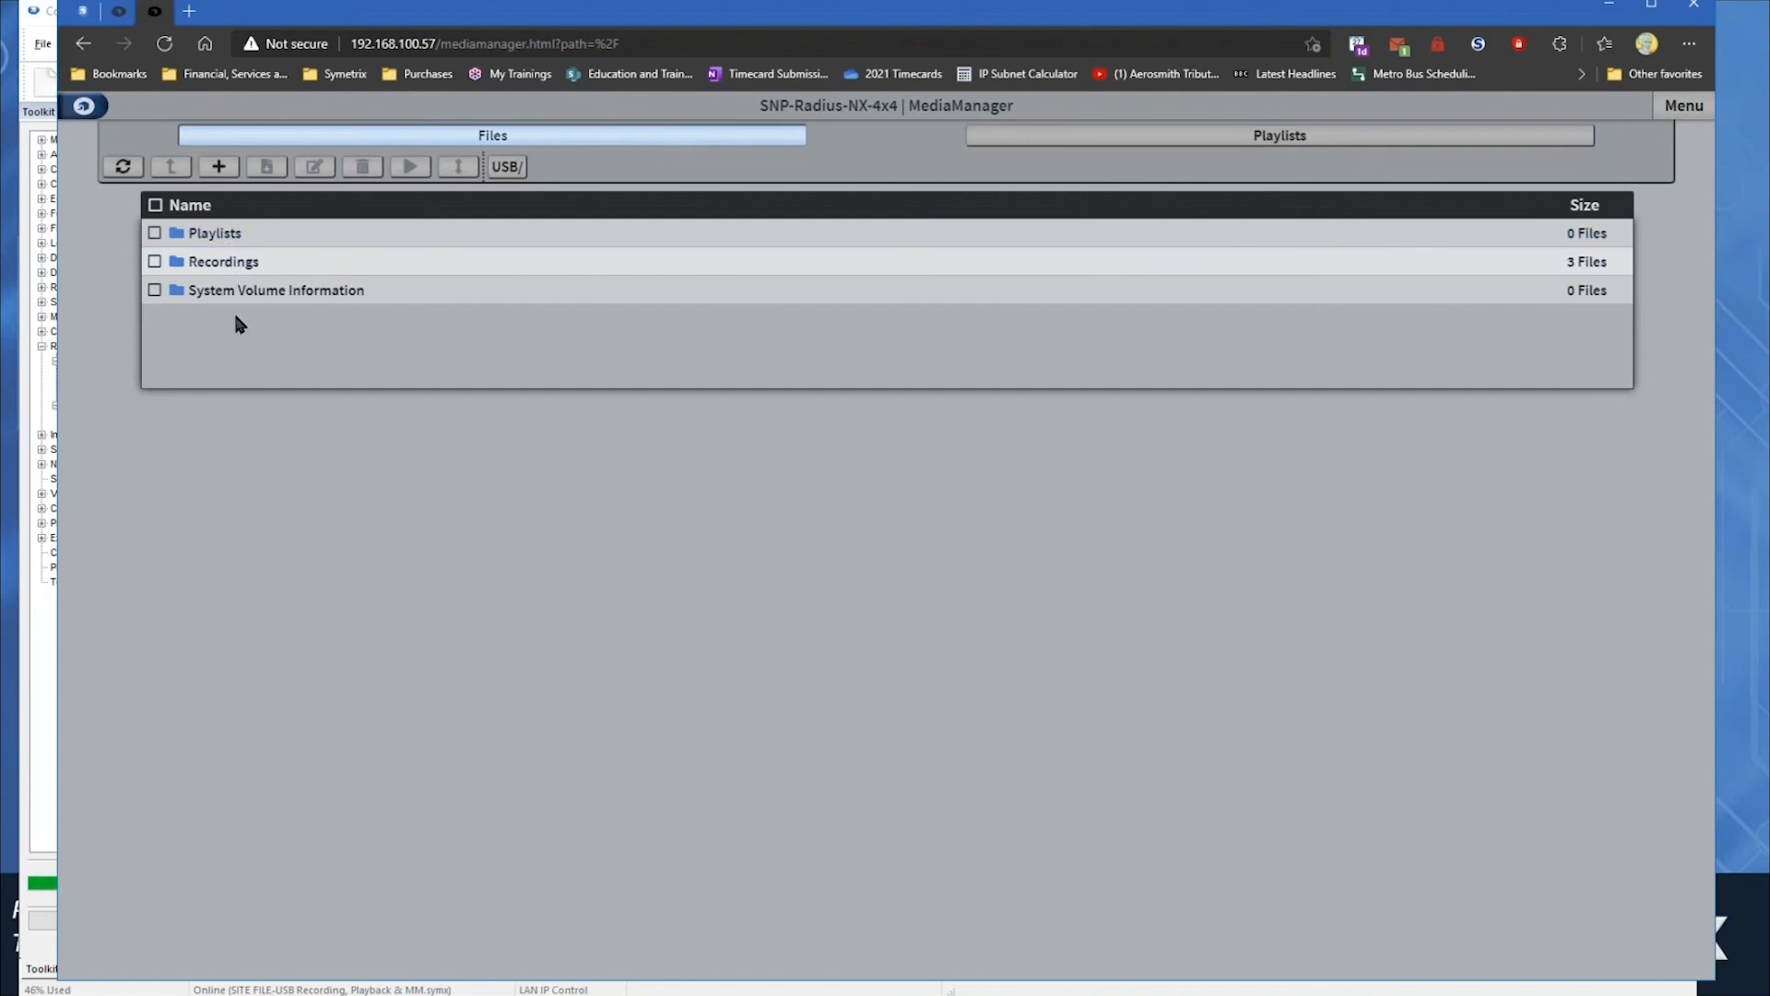
- Look through the Recordings and System Volume Information folders on the USB drive, and return to its root
{"action": "left_click", "coordinate": [227, 264]}
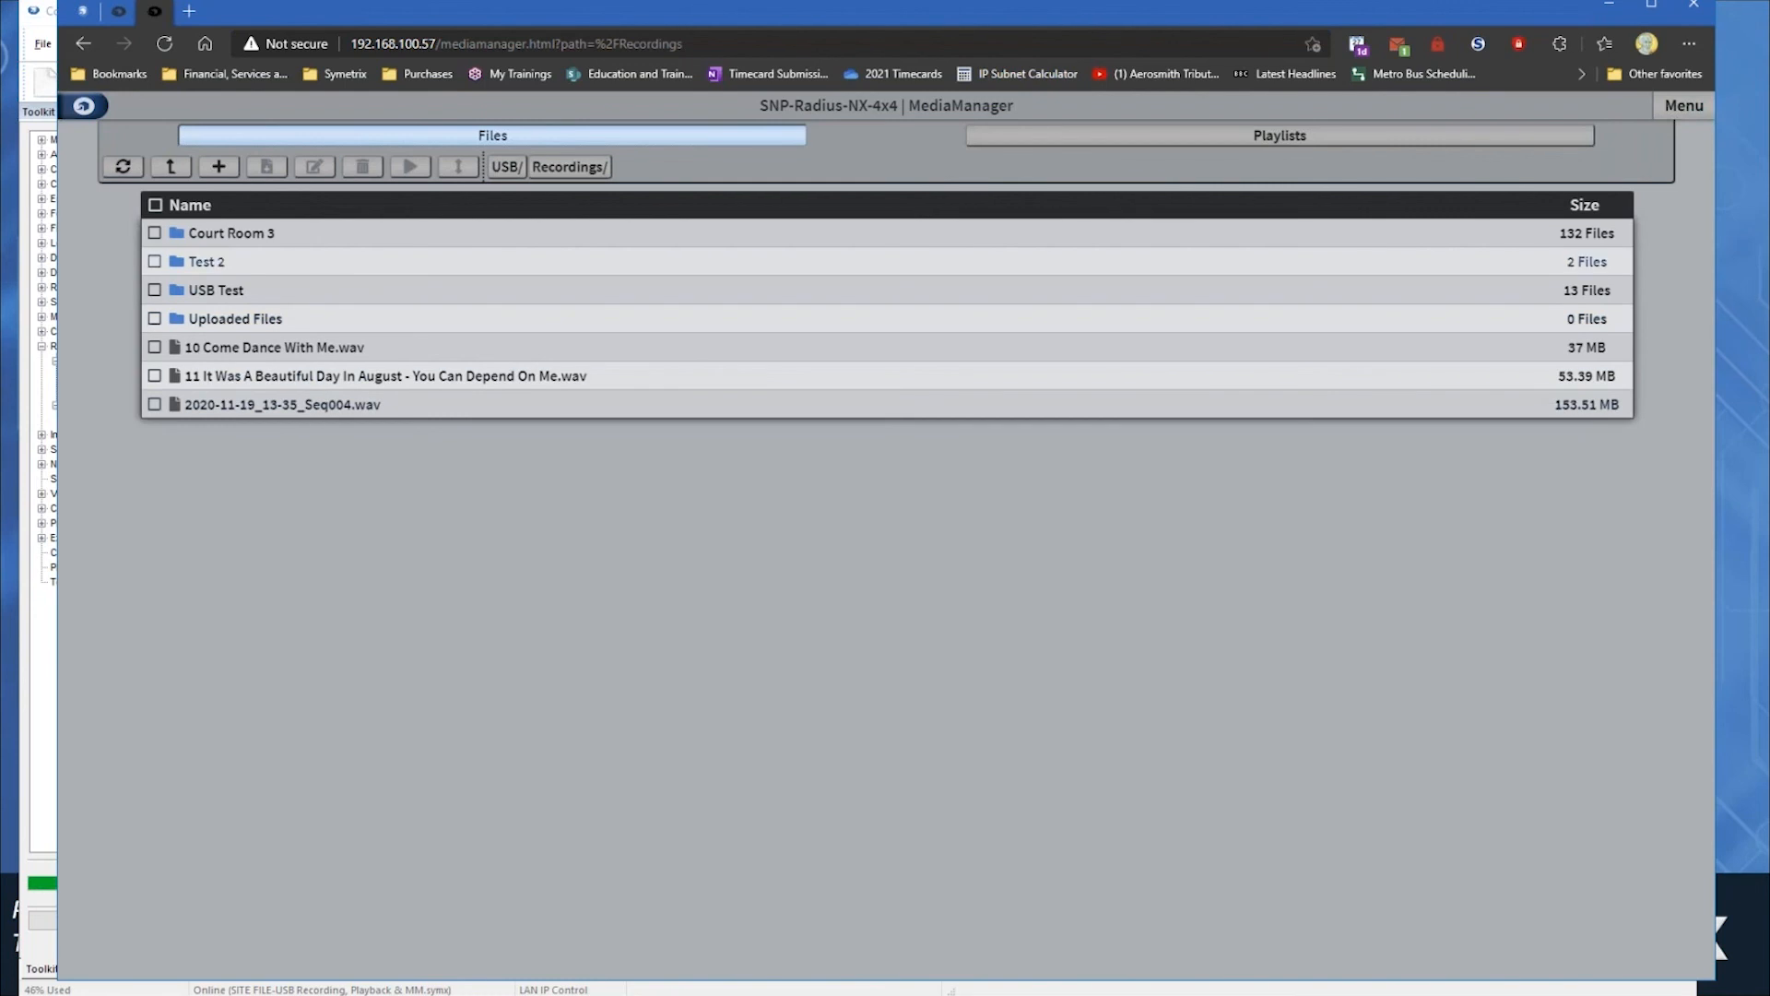
{"action": "left_click", "coordinate": [166, 168]}
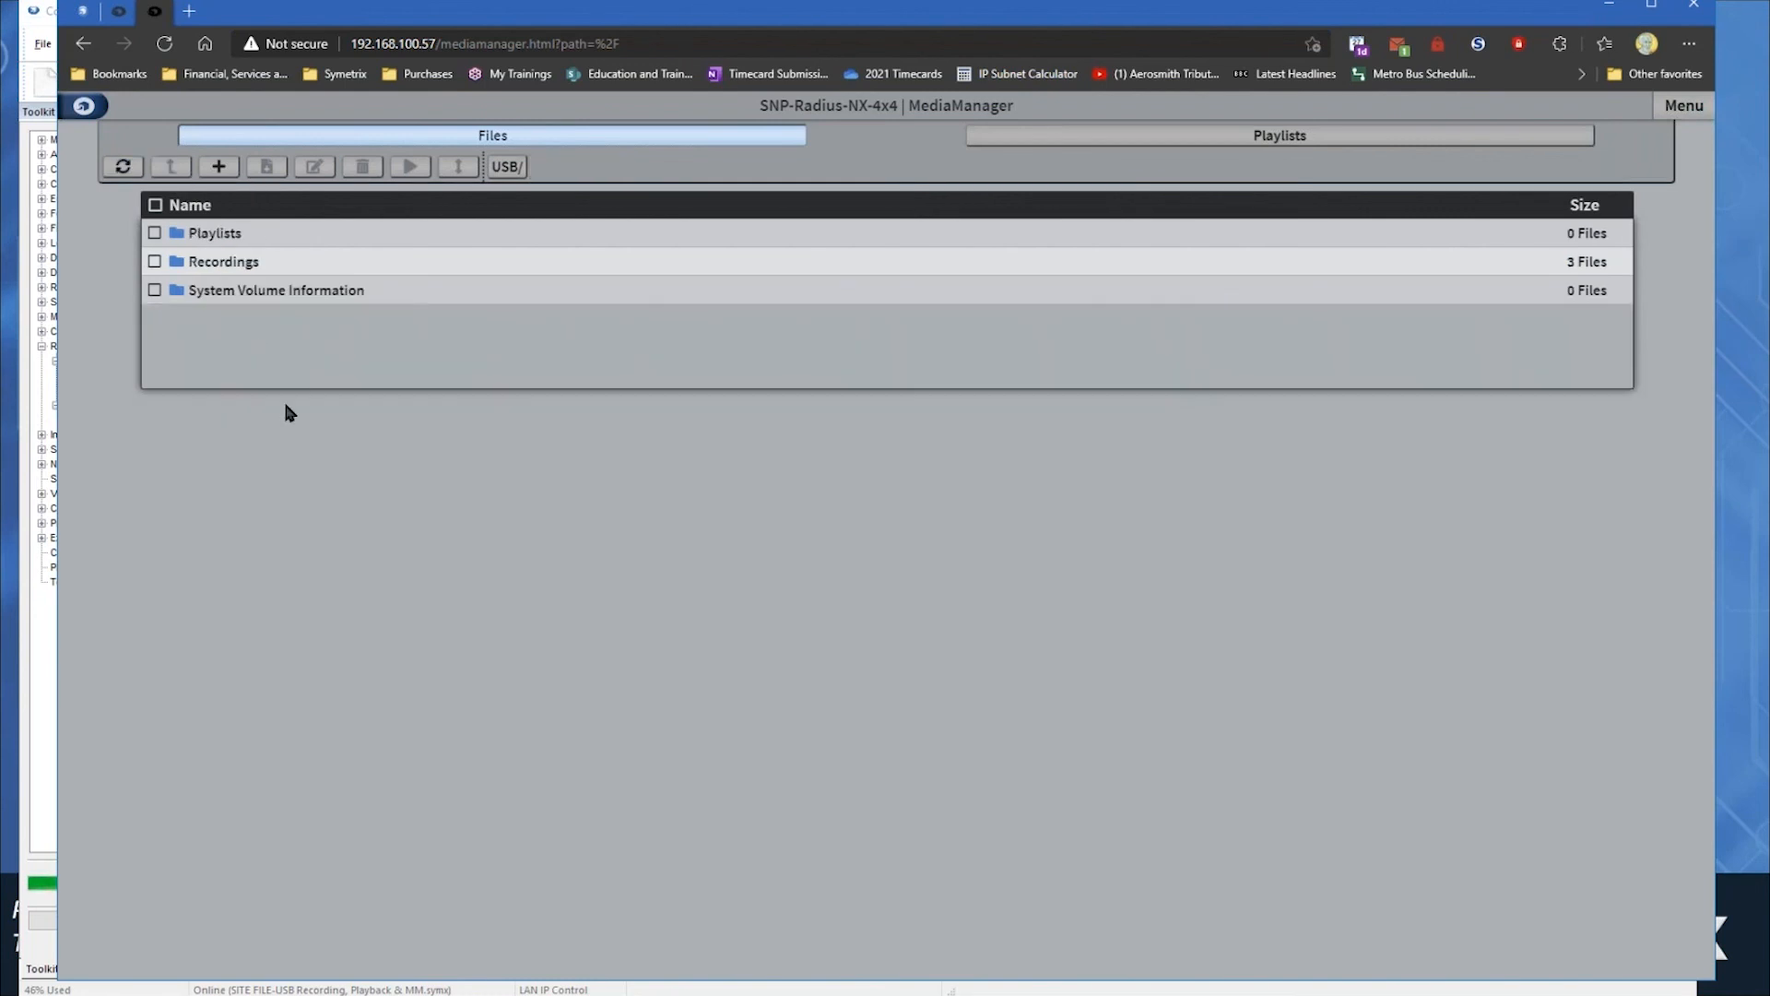
{"action": "left_click", "coordinate": [247, 300]}
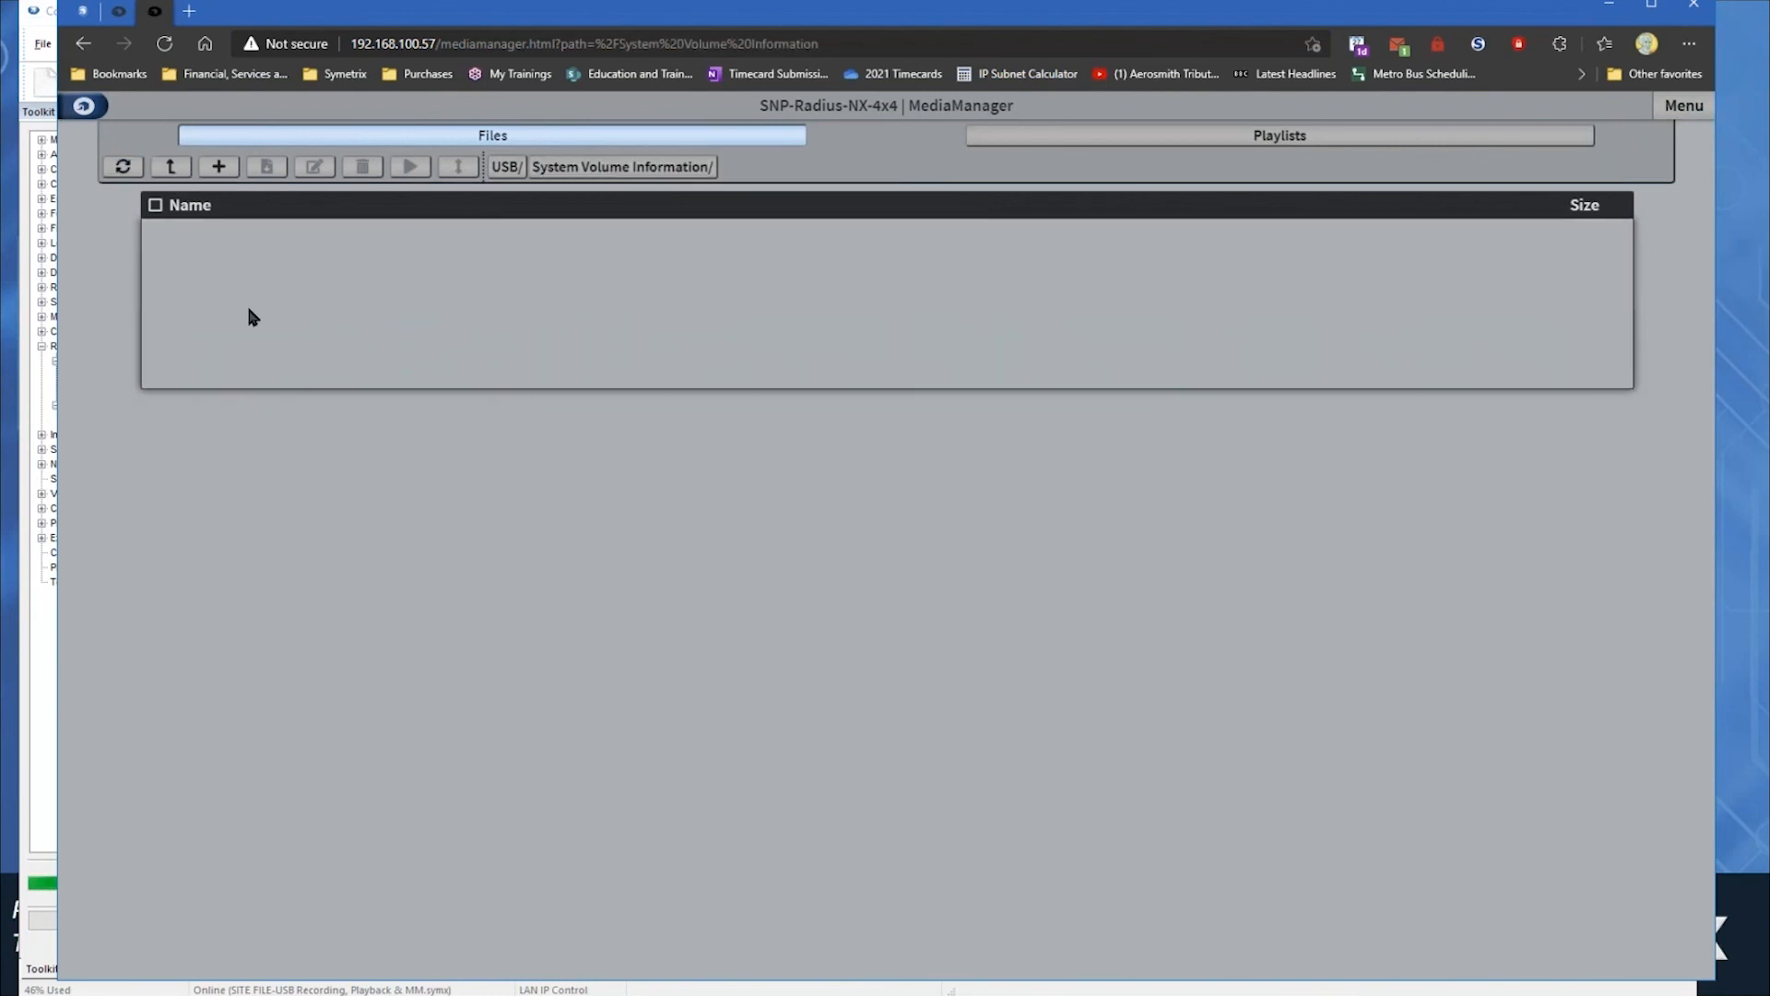
{"action": "left_click", "coordinate": [168, 167]}
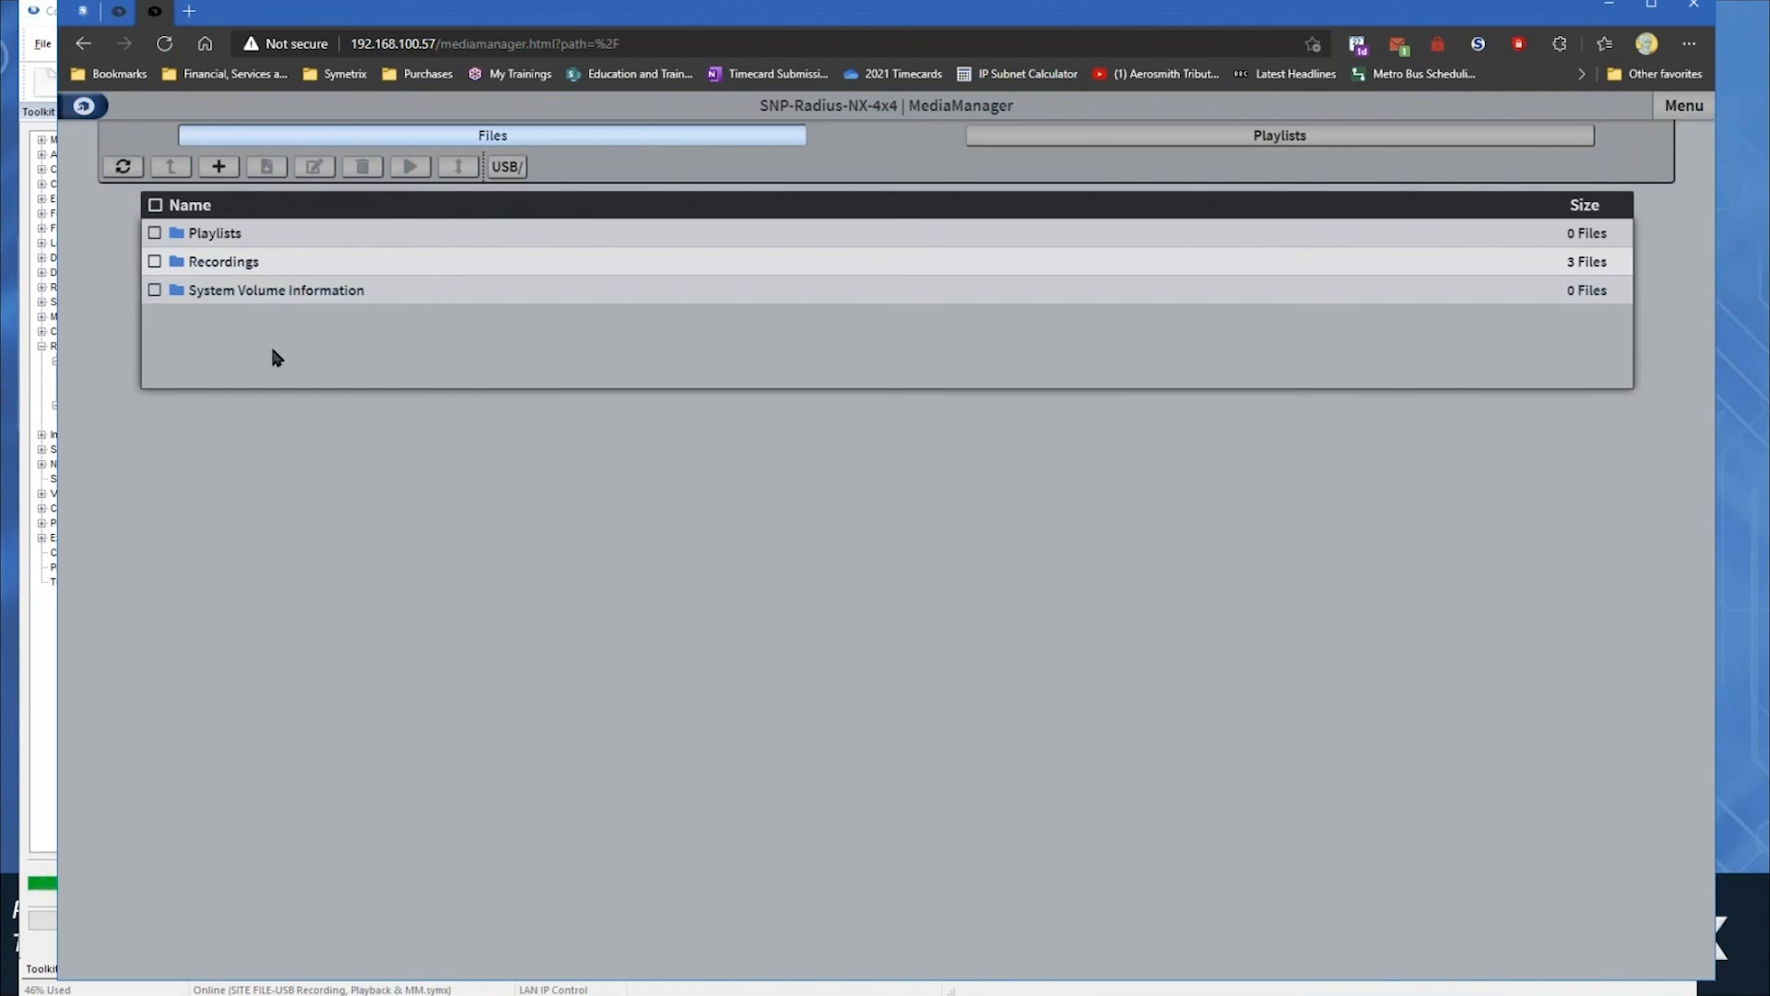
- In the Recordings folder, open 2020-11-19_13-35_Seq004.wav for editing, review the available locations, cancel, and deselect the file
{"action": "left_click", "coordinate": [246, 265]}
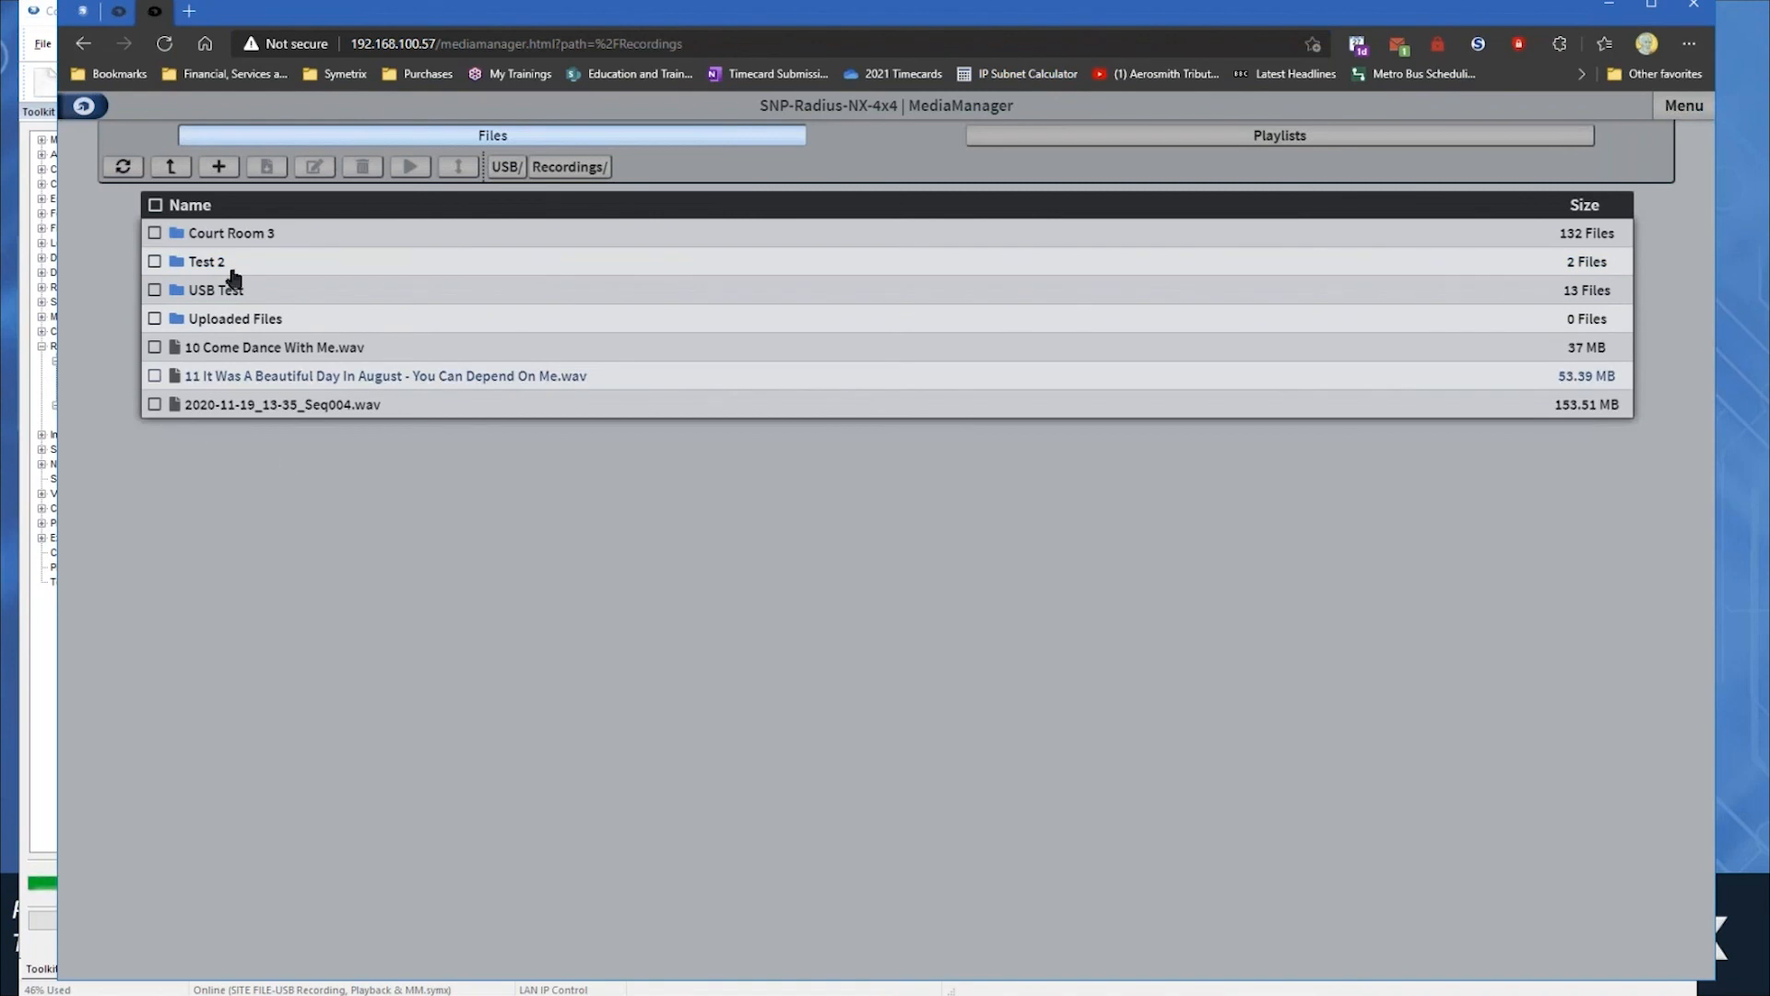
{"action": "left_click", "coordinate": [187, 410]}
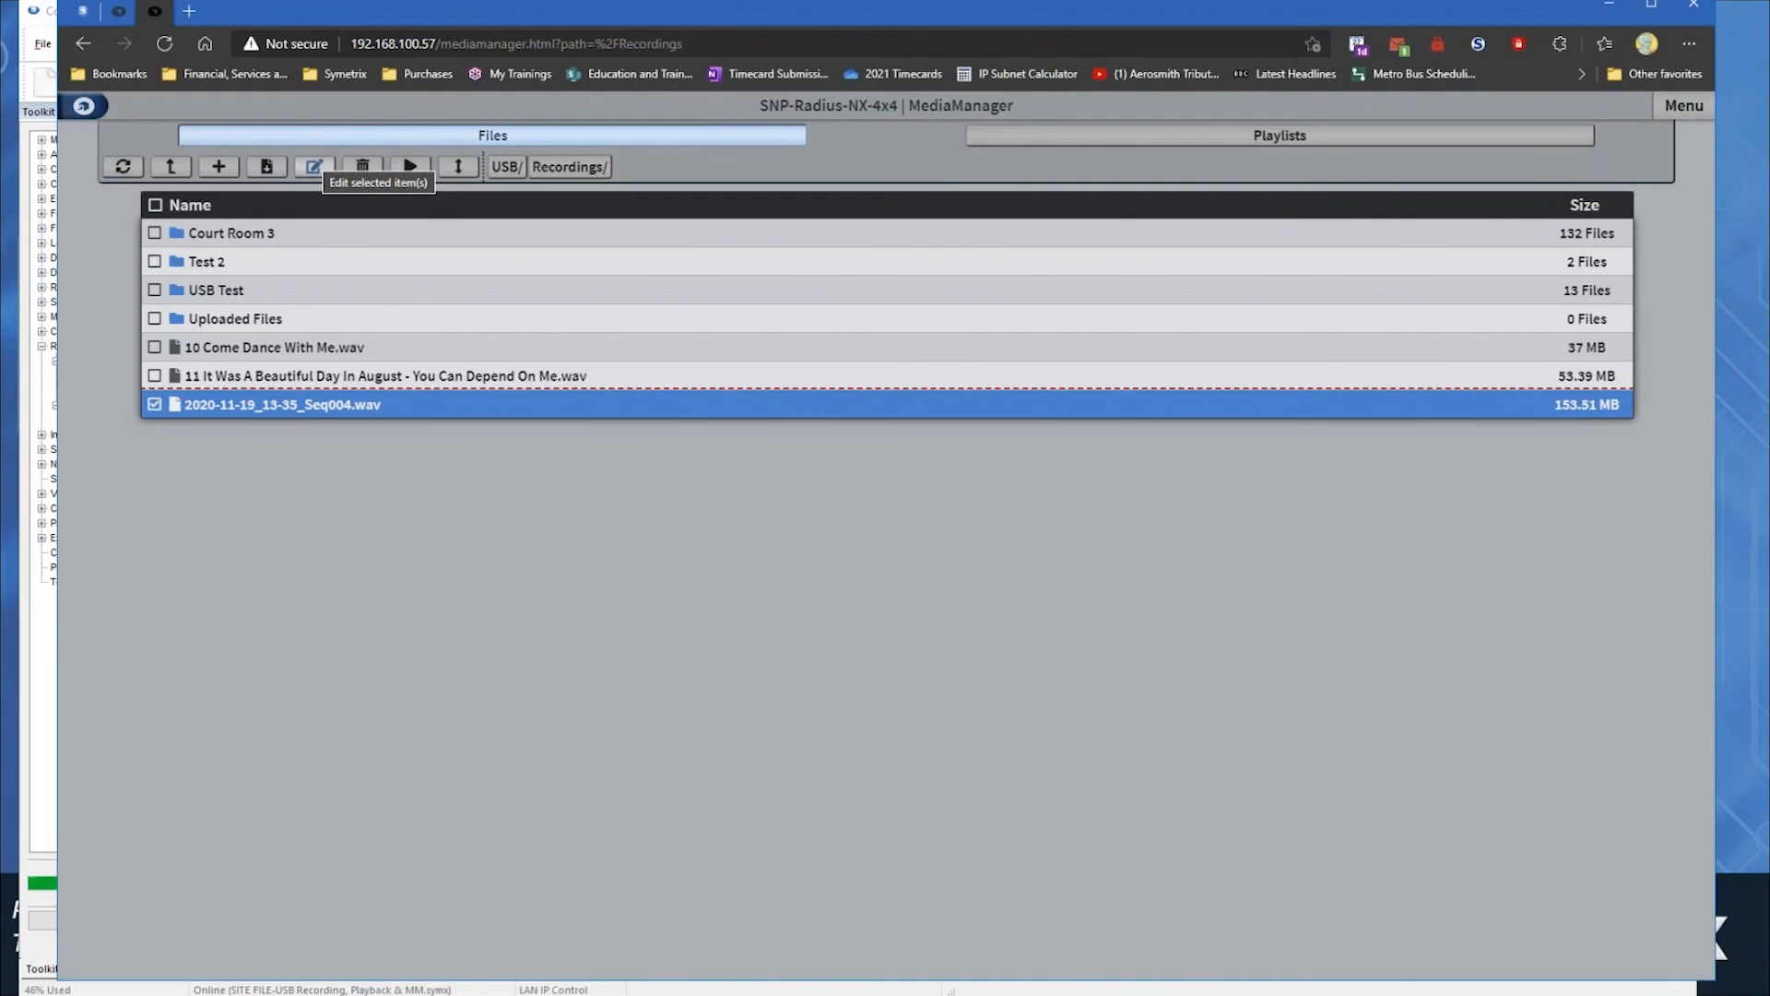
{"action": "left_click", "coordinate": [314, 167]}
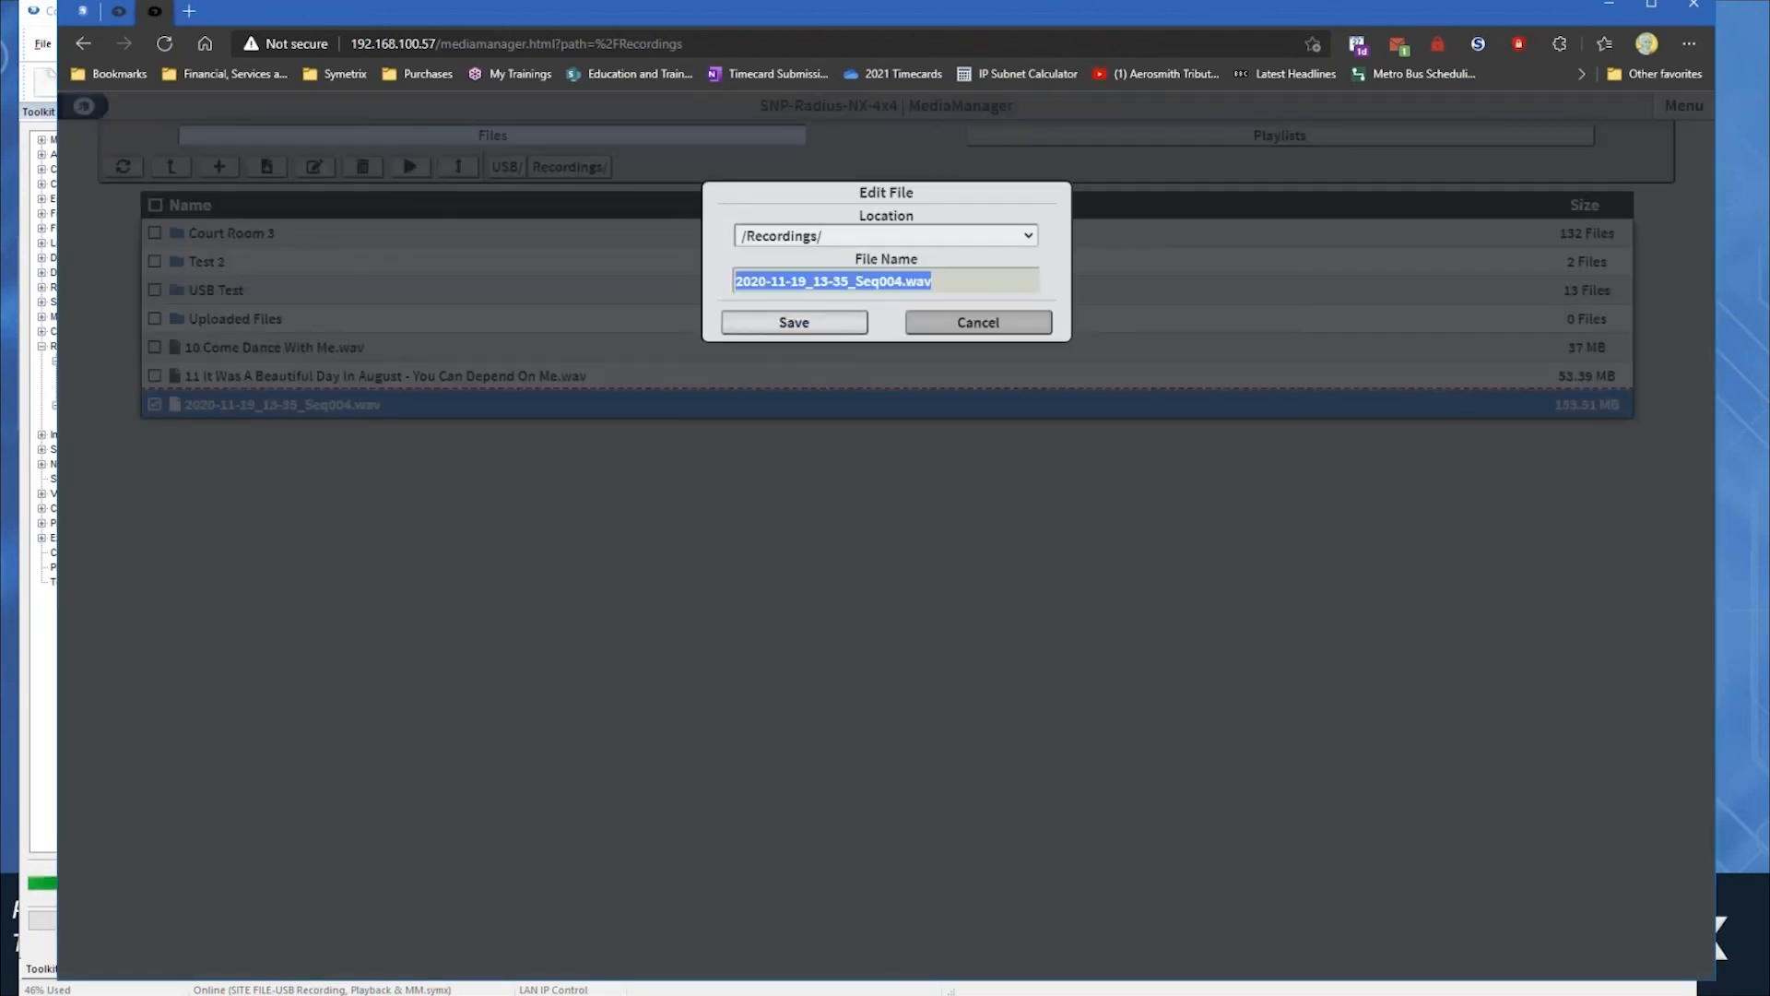
{"action": "left_click", "coordinate": [891, 237]}
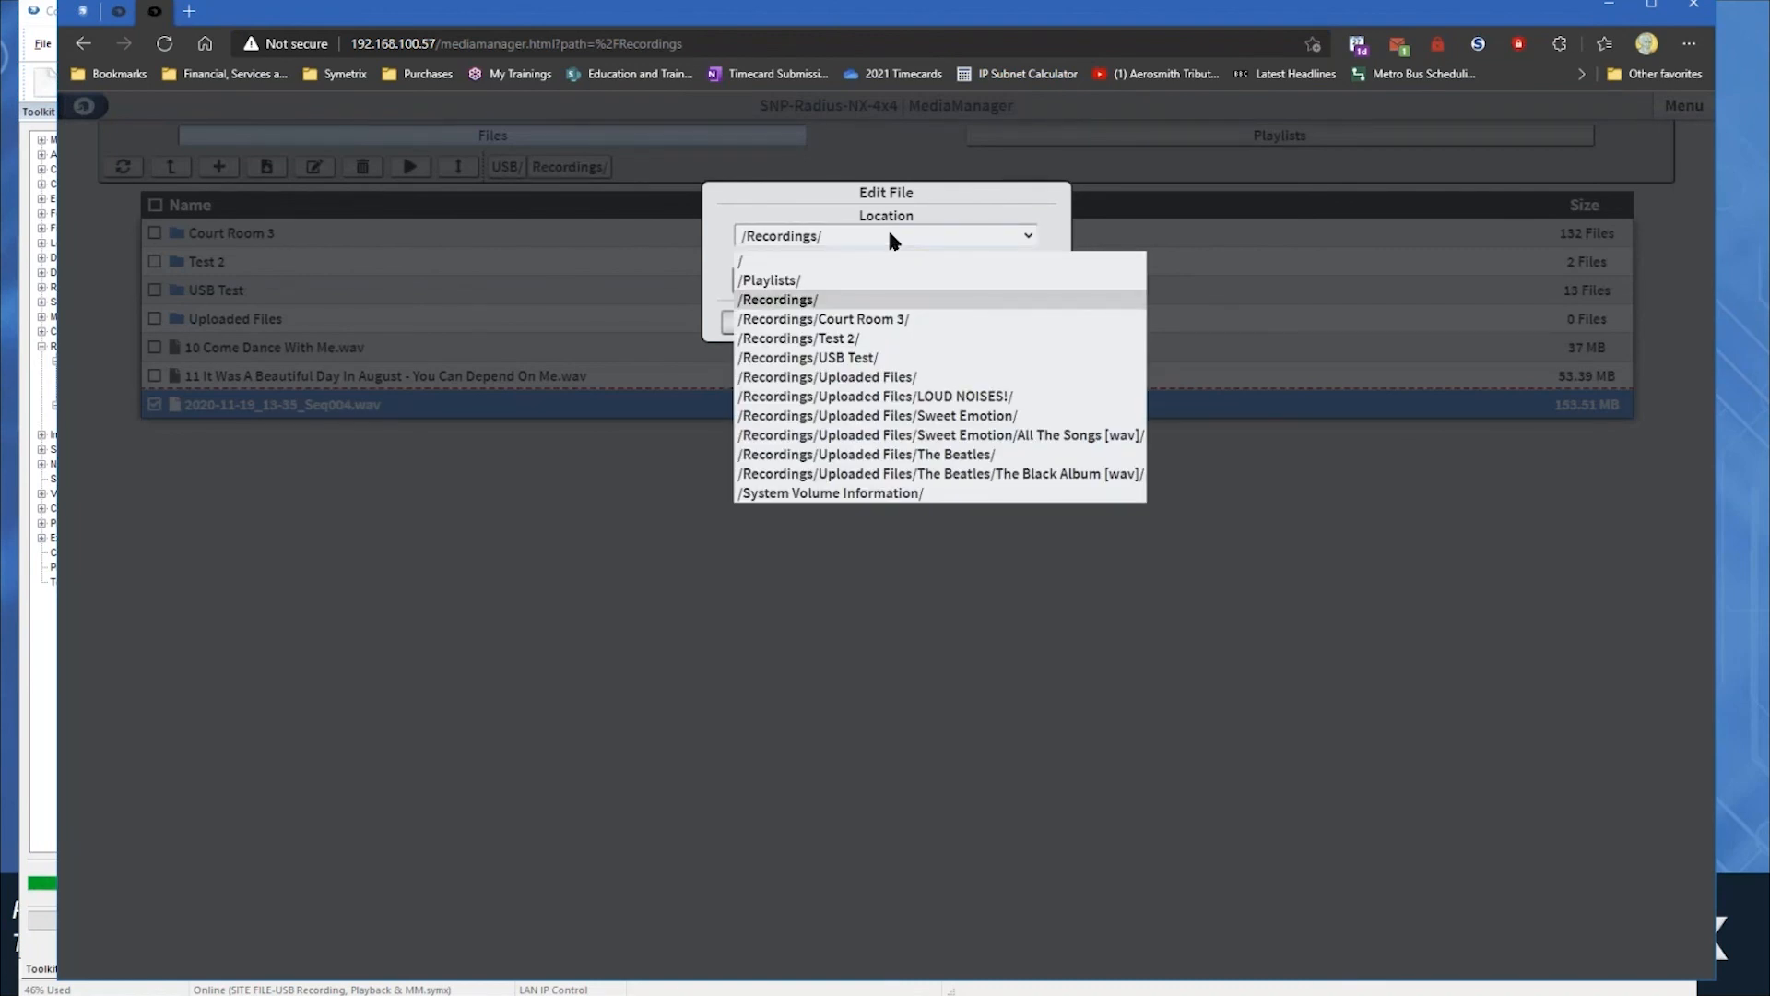
{"action": "left_click", "coordinate": [839, 205]}
{"action": "left_click", "coordinate": [972, 320]}
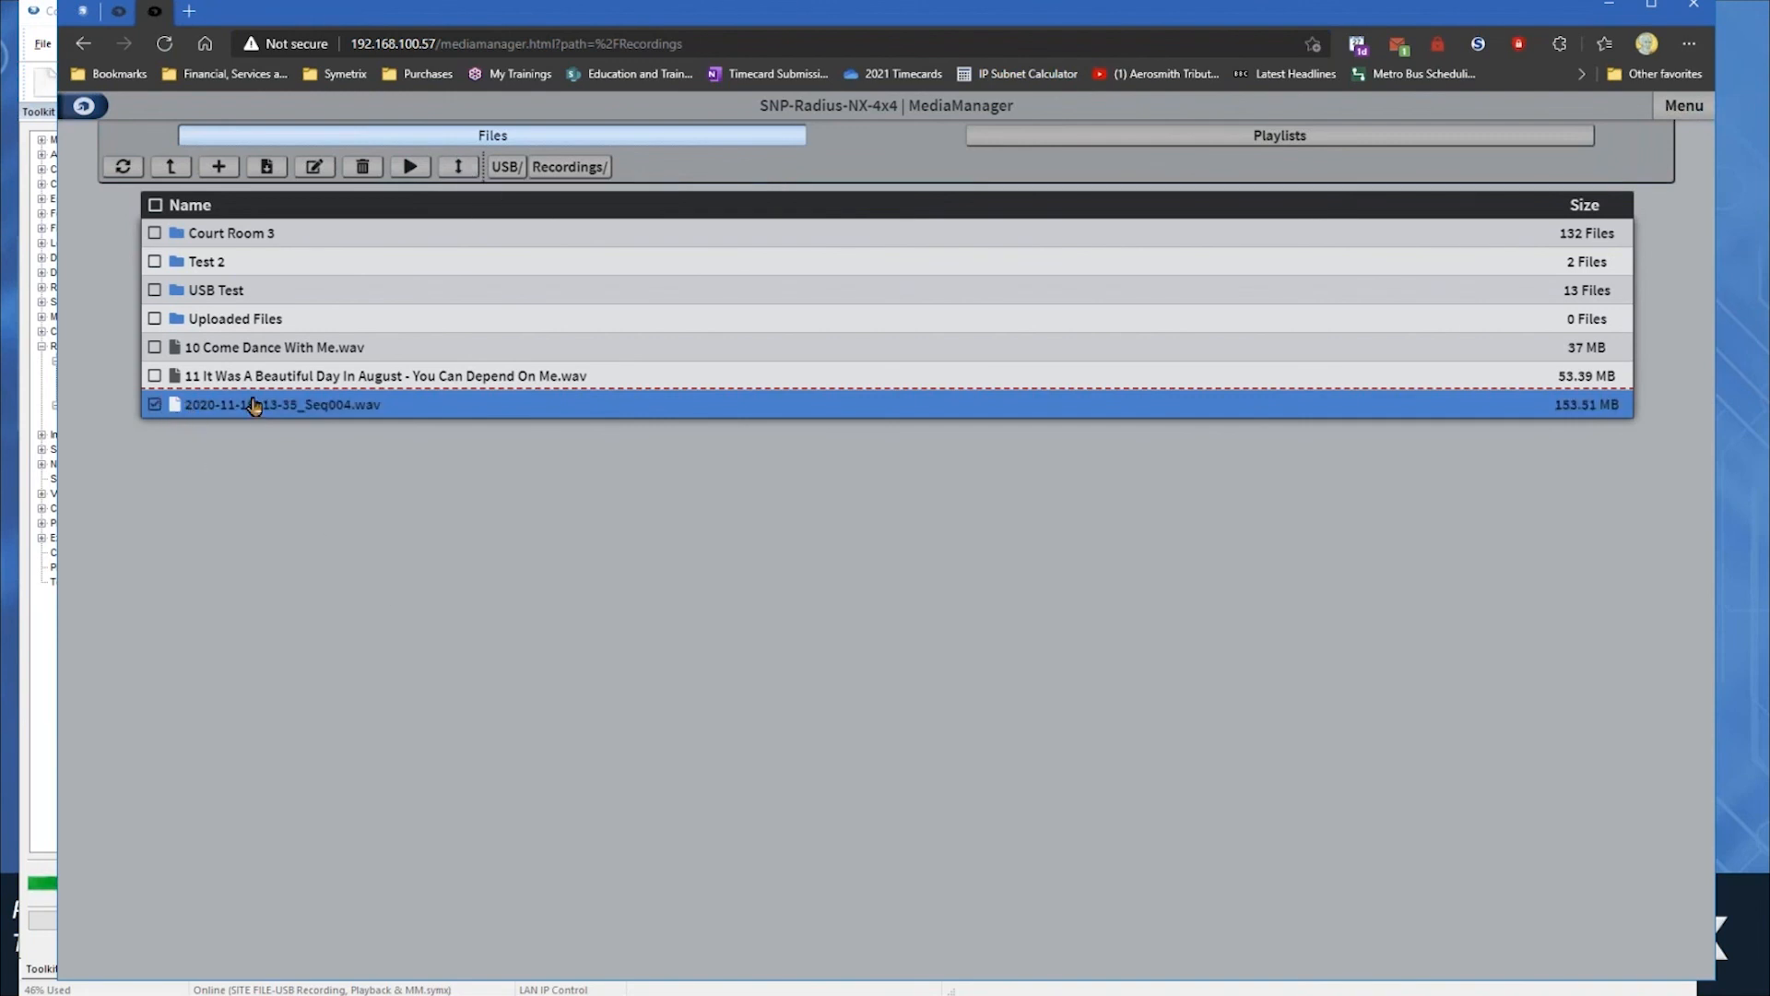
{"action": "left_click", "coordinate": [155, 403]}
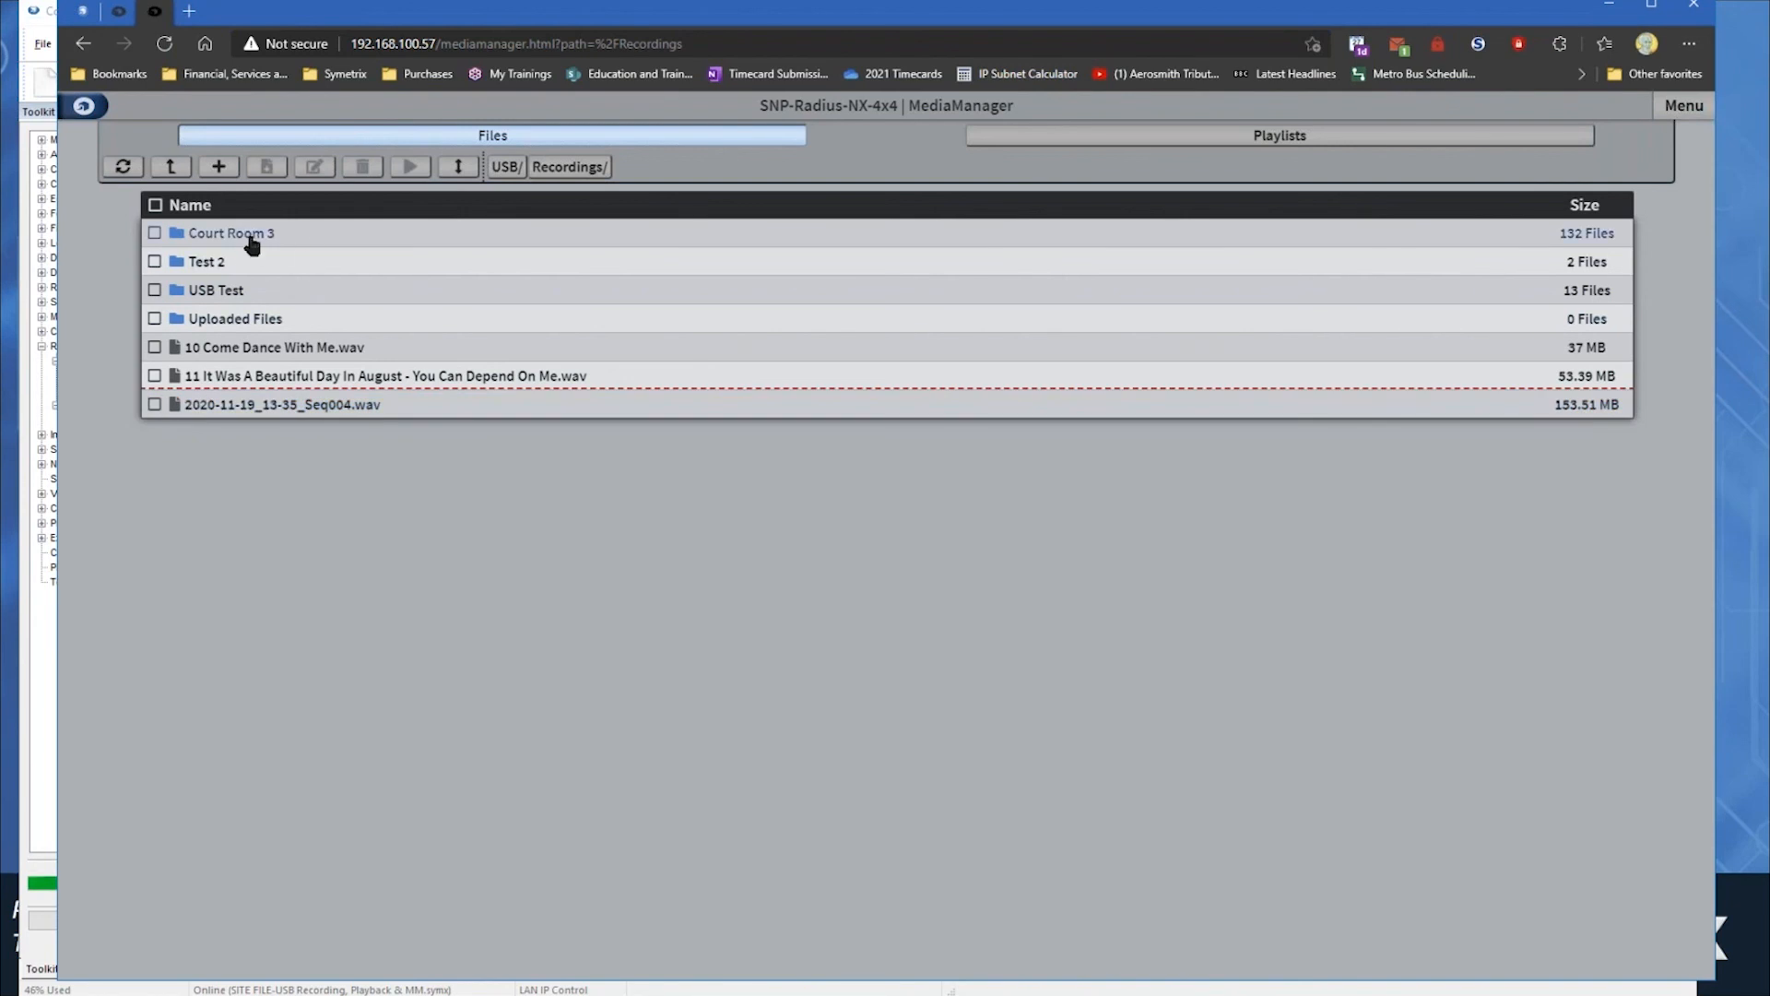
- Look through the recordings in the Court Room 3 folder, revisit the Recordings folder, and return to the USB drive's root
{"action": "left_click", "coordinate": [246, 236]}
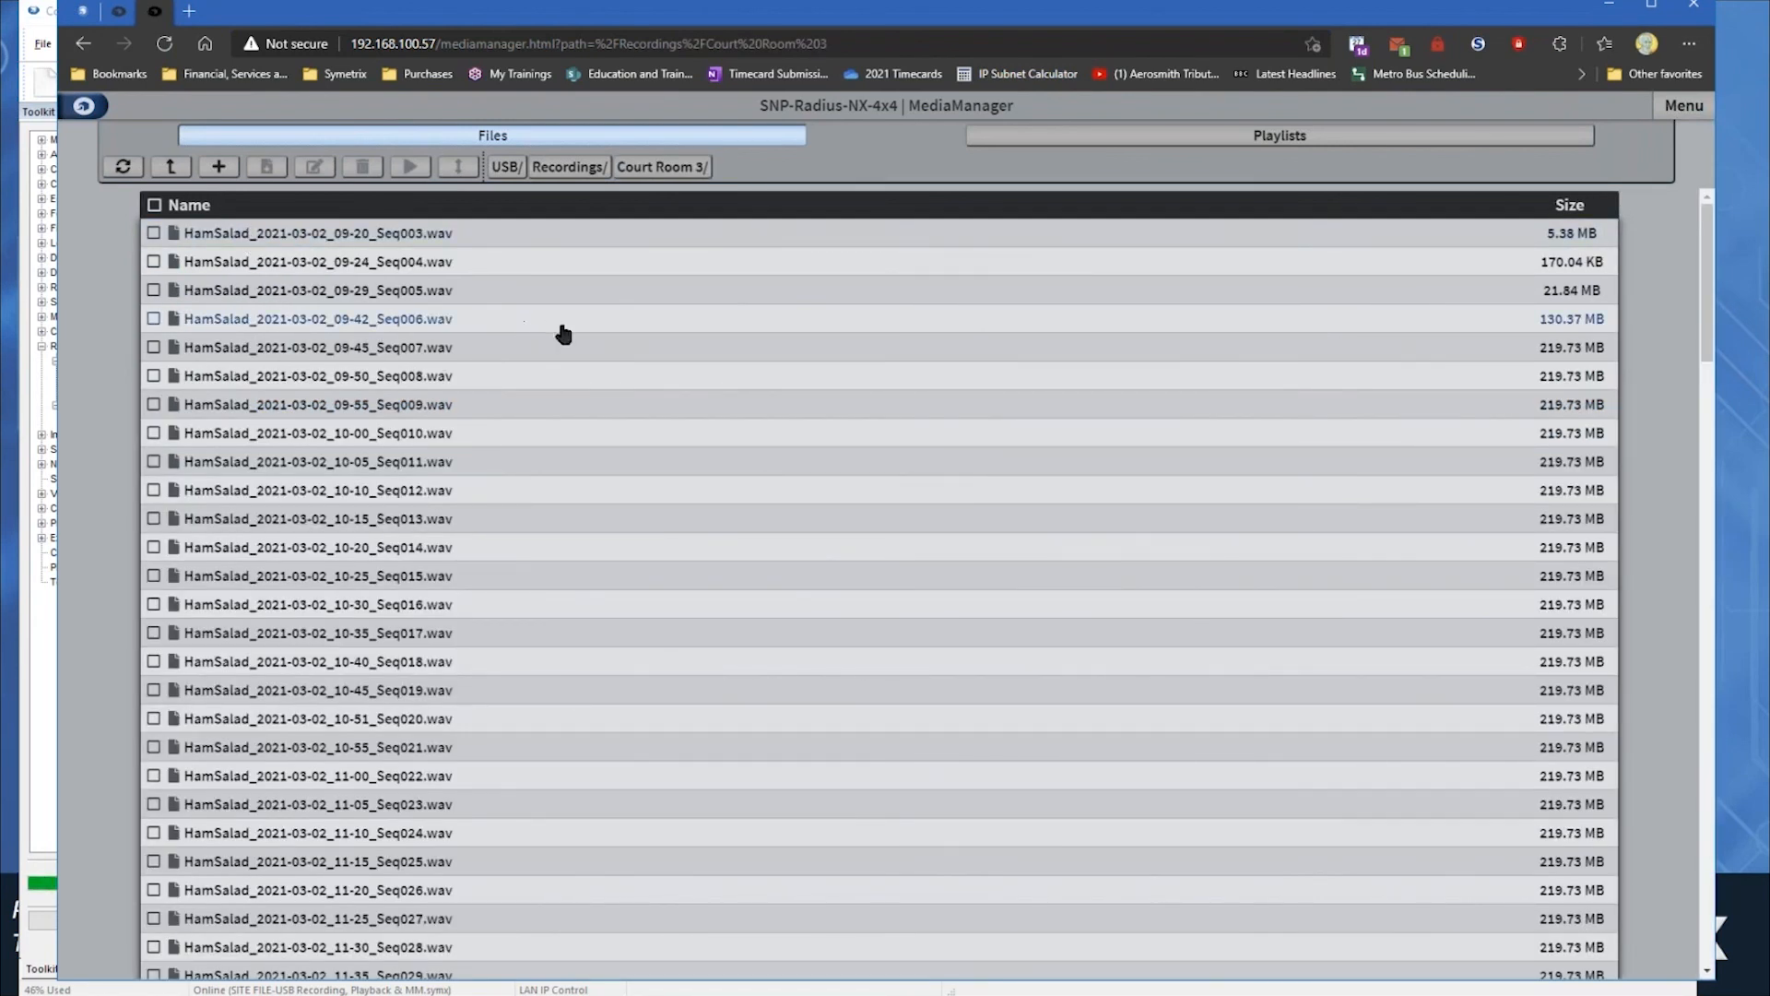
{"action": "scroll", "coordinate": [411, 268], "scroll_direction": "down", "scroll_amount": 3}
{"action": "scroll", "coordinate": [411, 269], "scroll_direction": "up", "scroll_amount": 3}
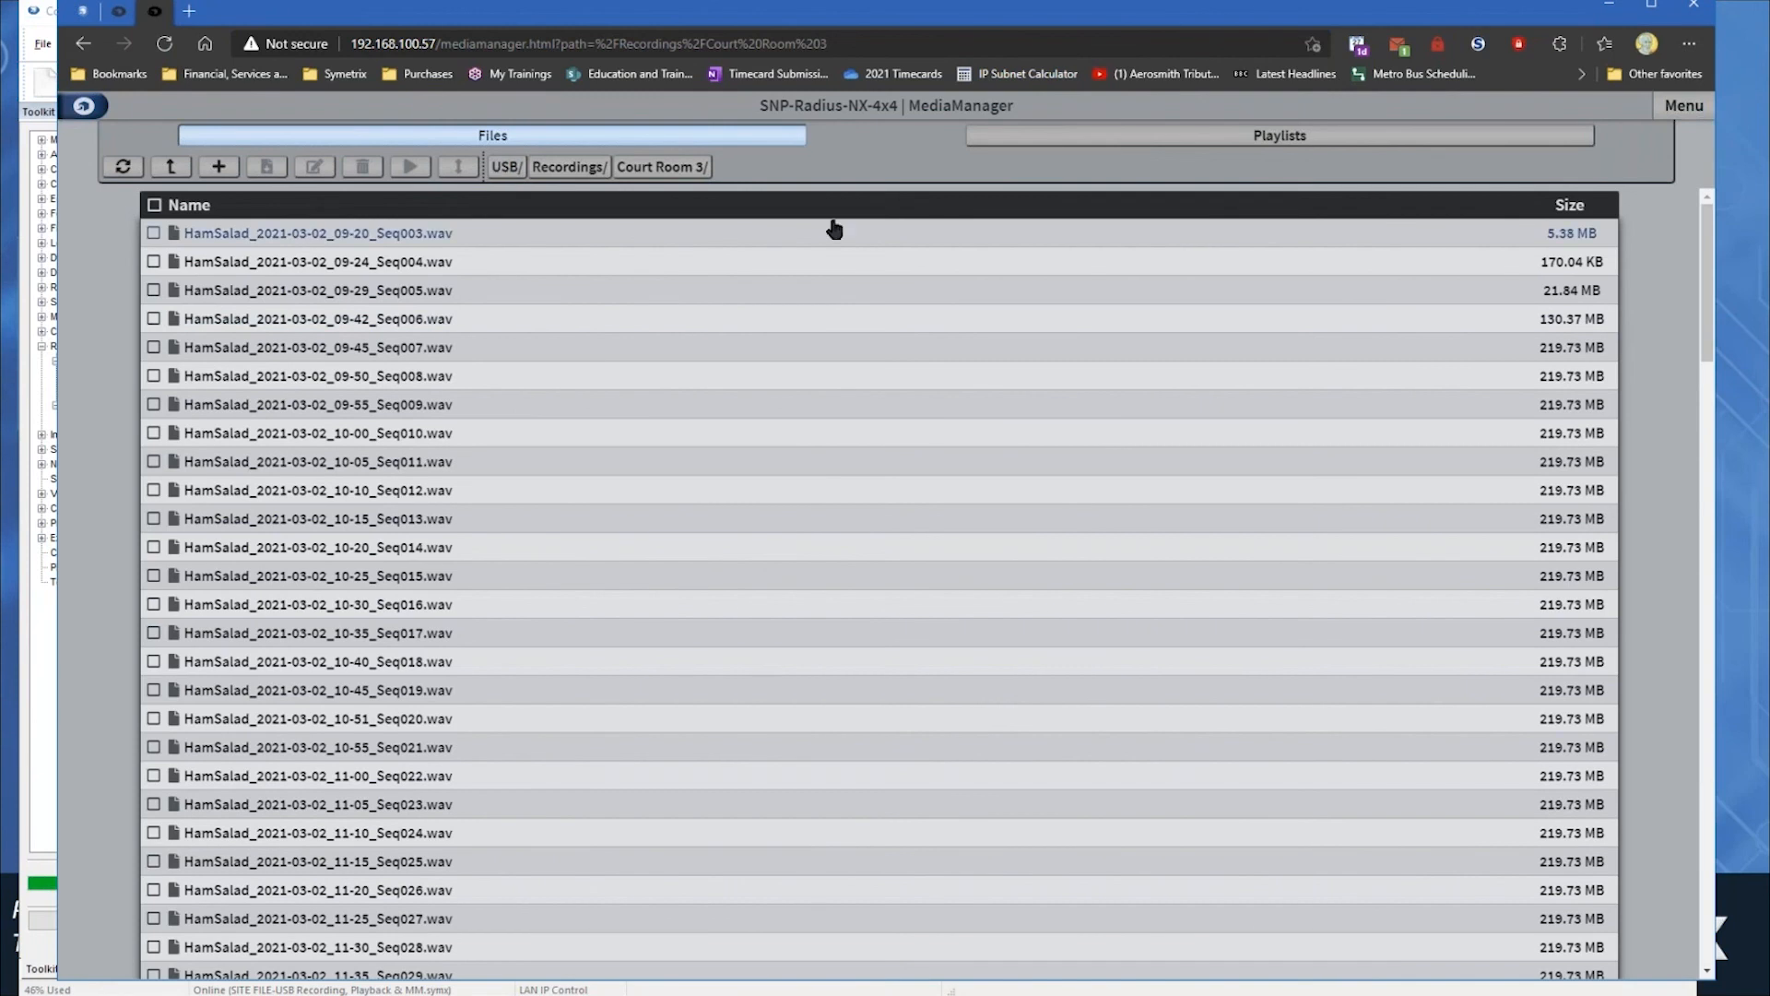
{"action": "left_click", "coordinate": [499, 168]}
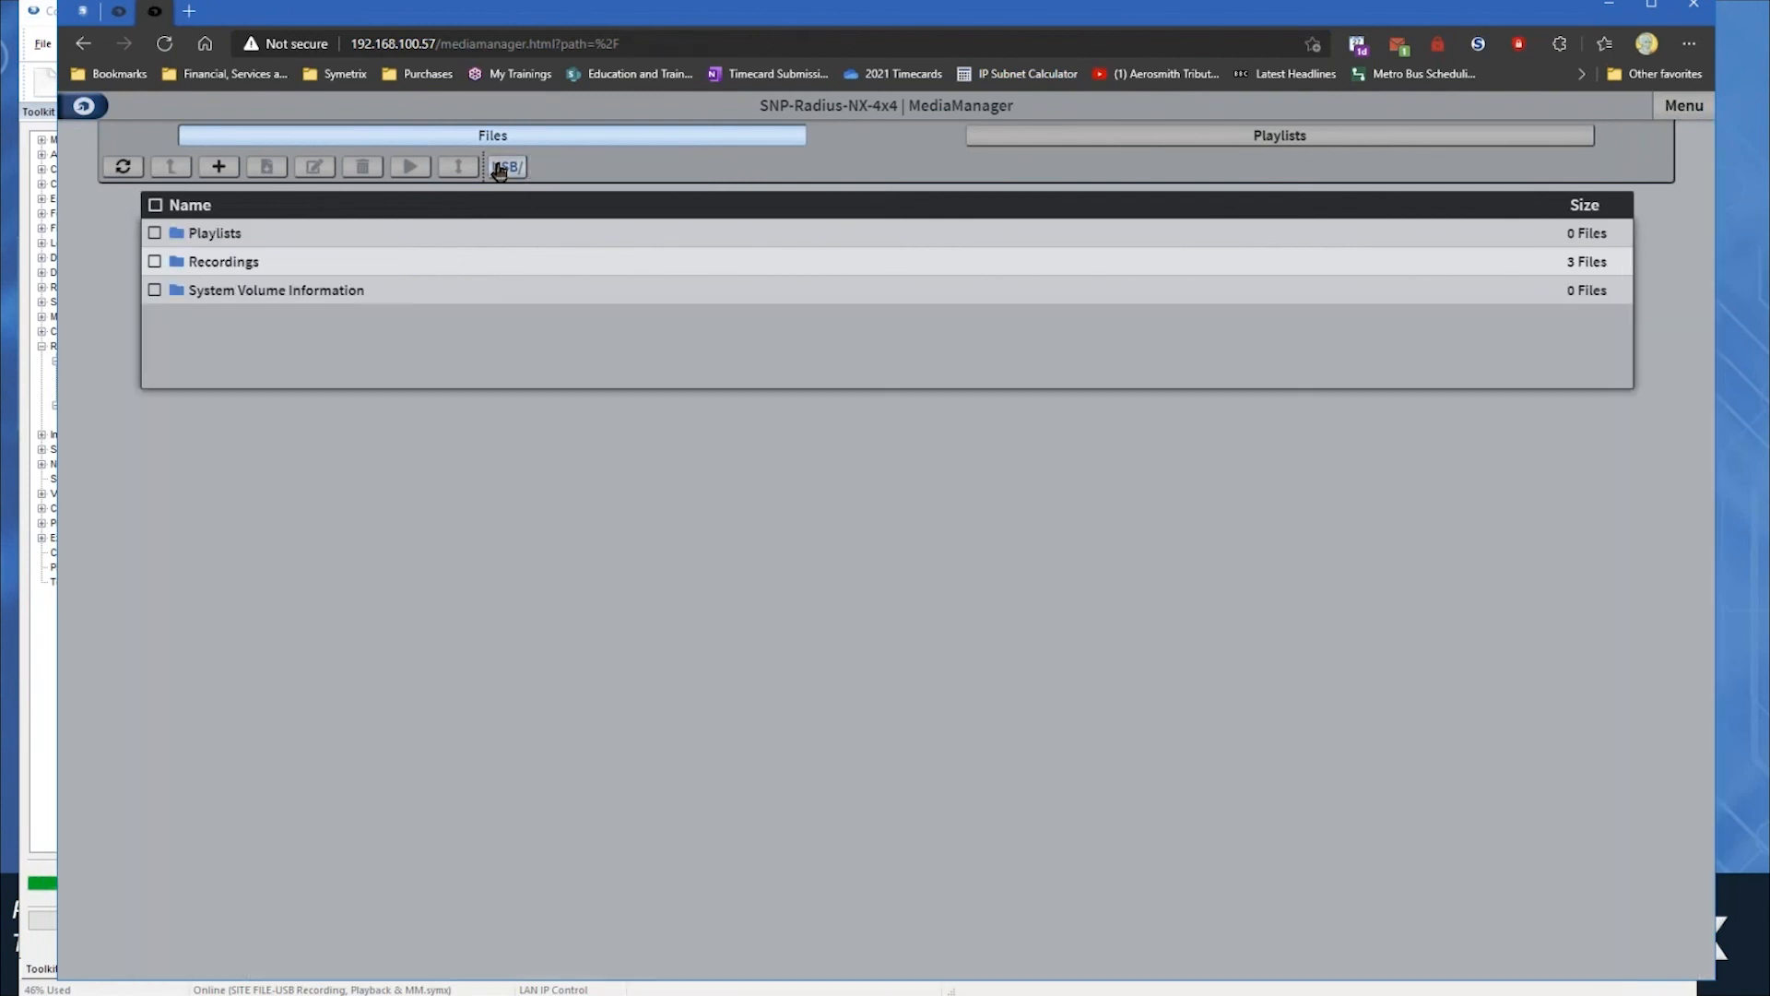
{"action": "left_click", "coordinate": [219, 264]}
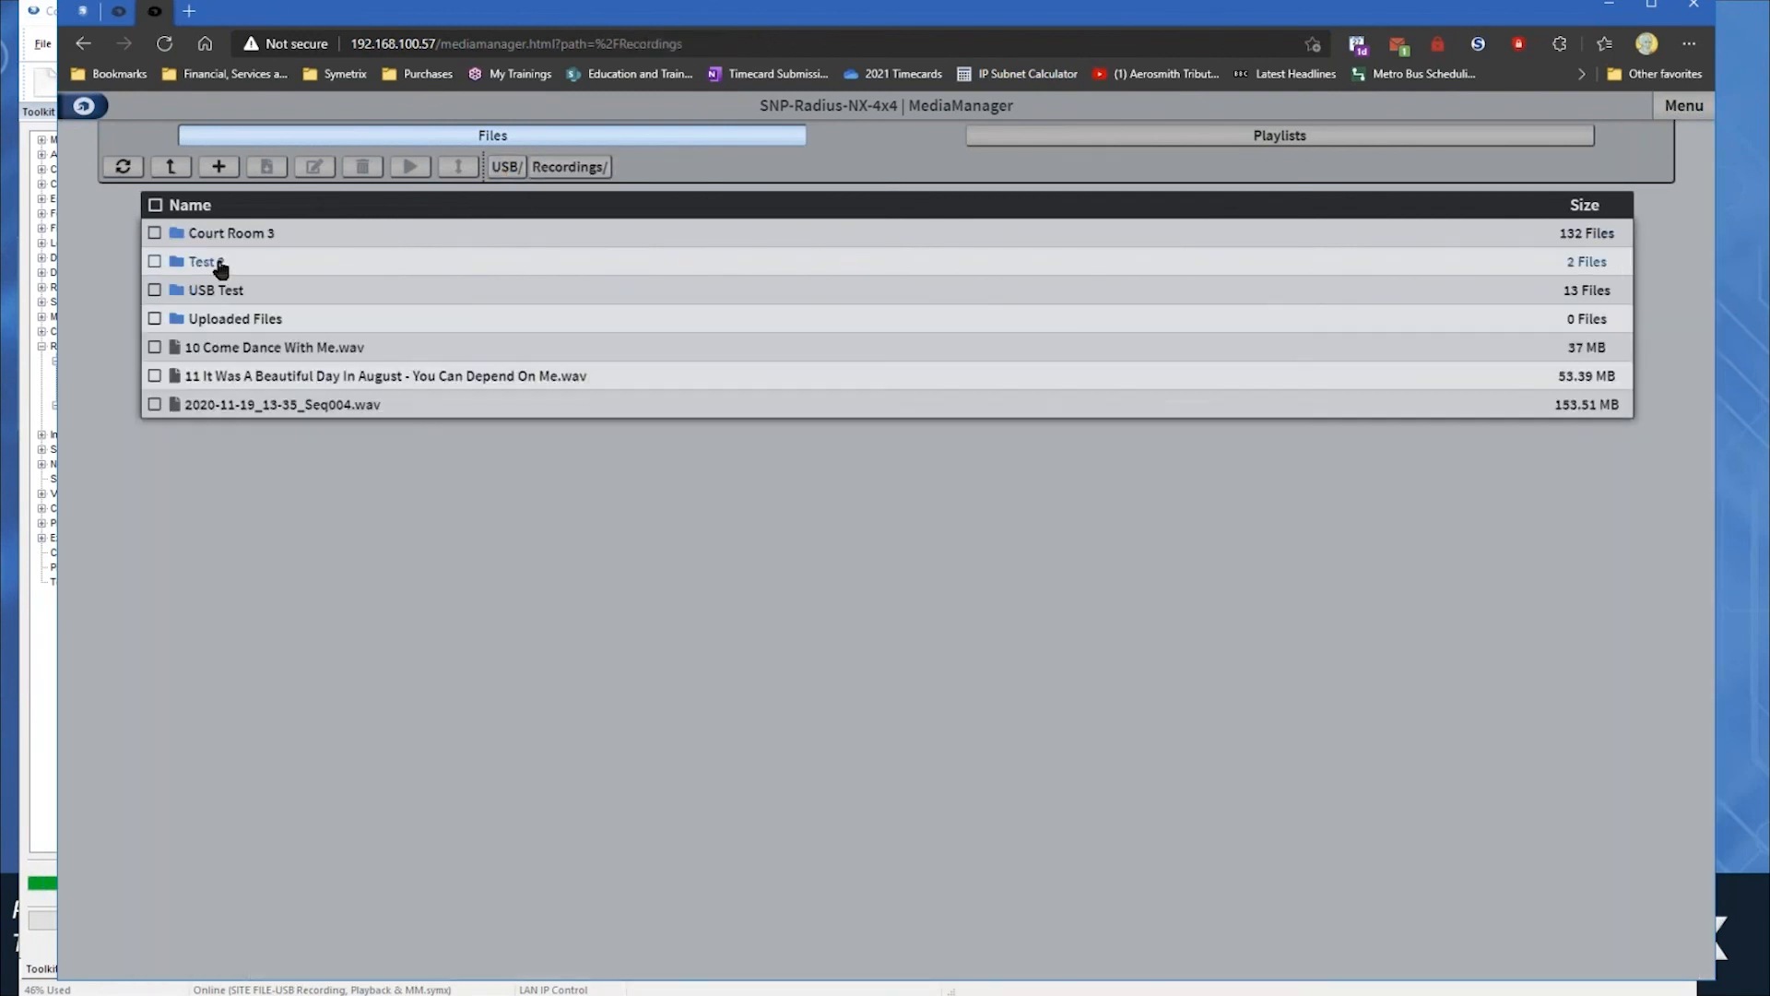
{"action": "left_click", "coordinate": [170, 166]}
{"action": "left_click", "coordinate": [126, 168]}
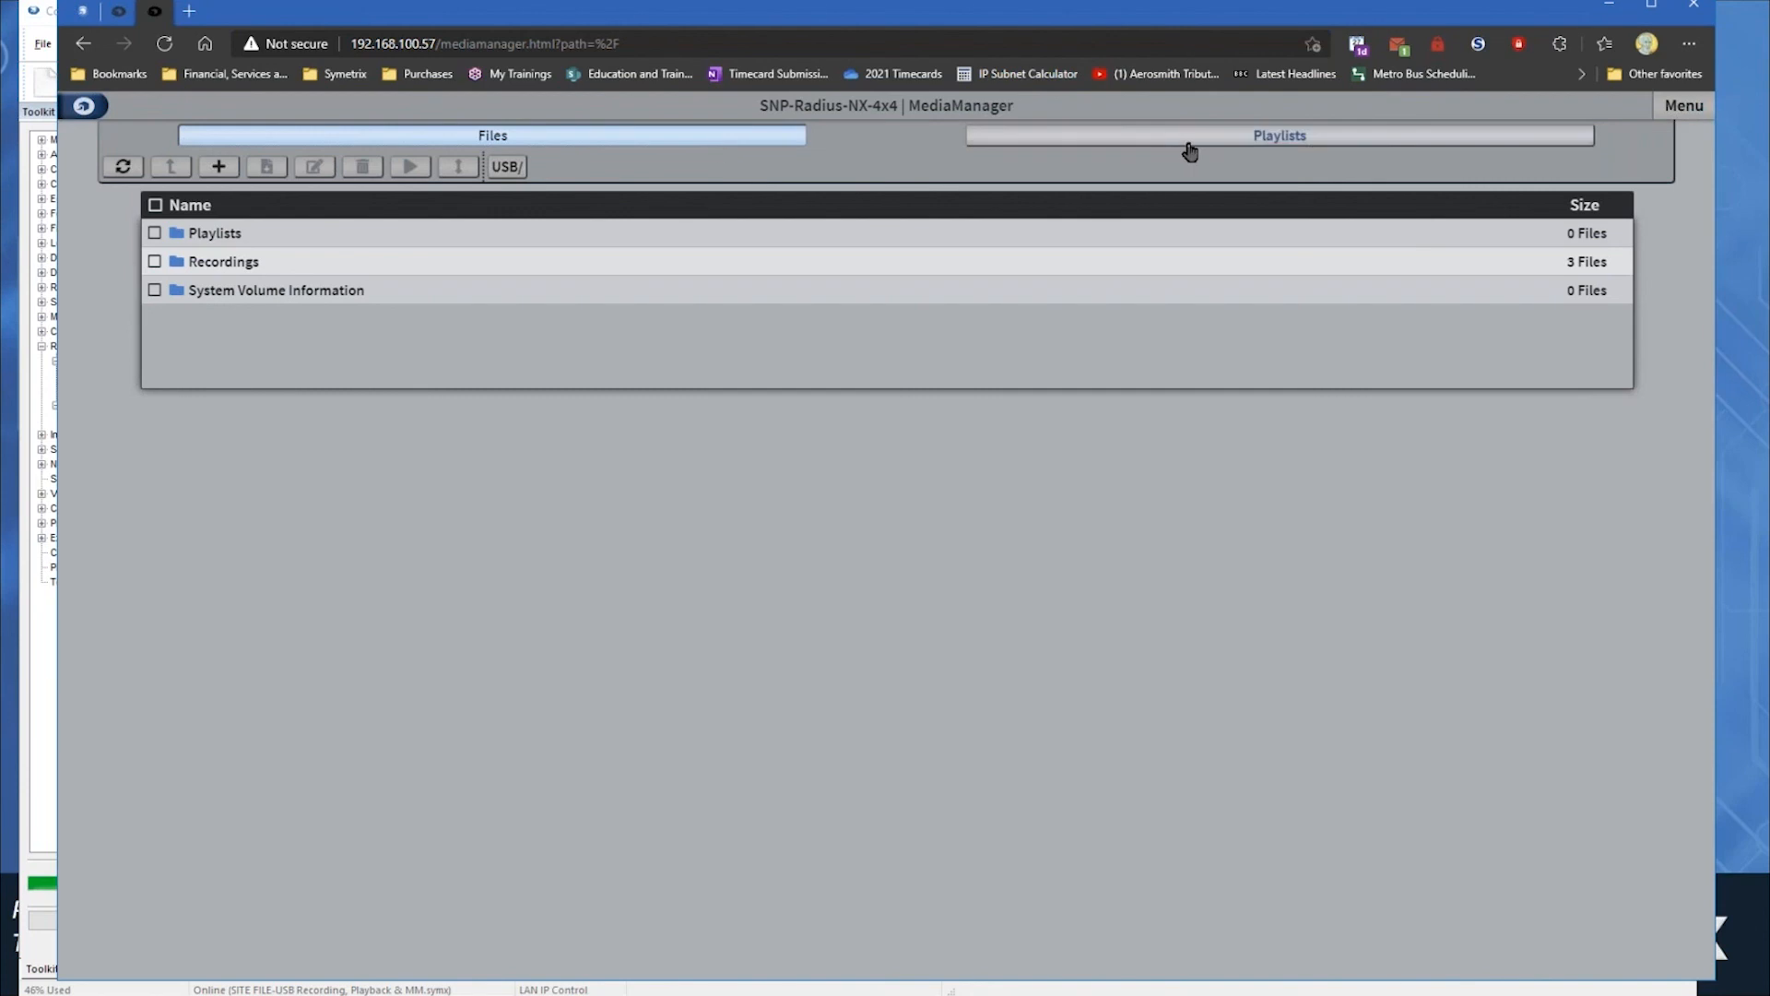
- Show the drive's playlists, bring up the form for creating a new playlist, and cancel it
{"action": "left_click", "coordinate": [1320, 144]}
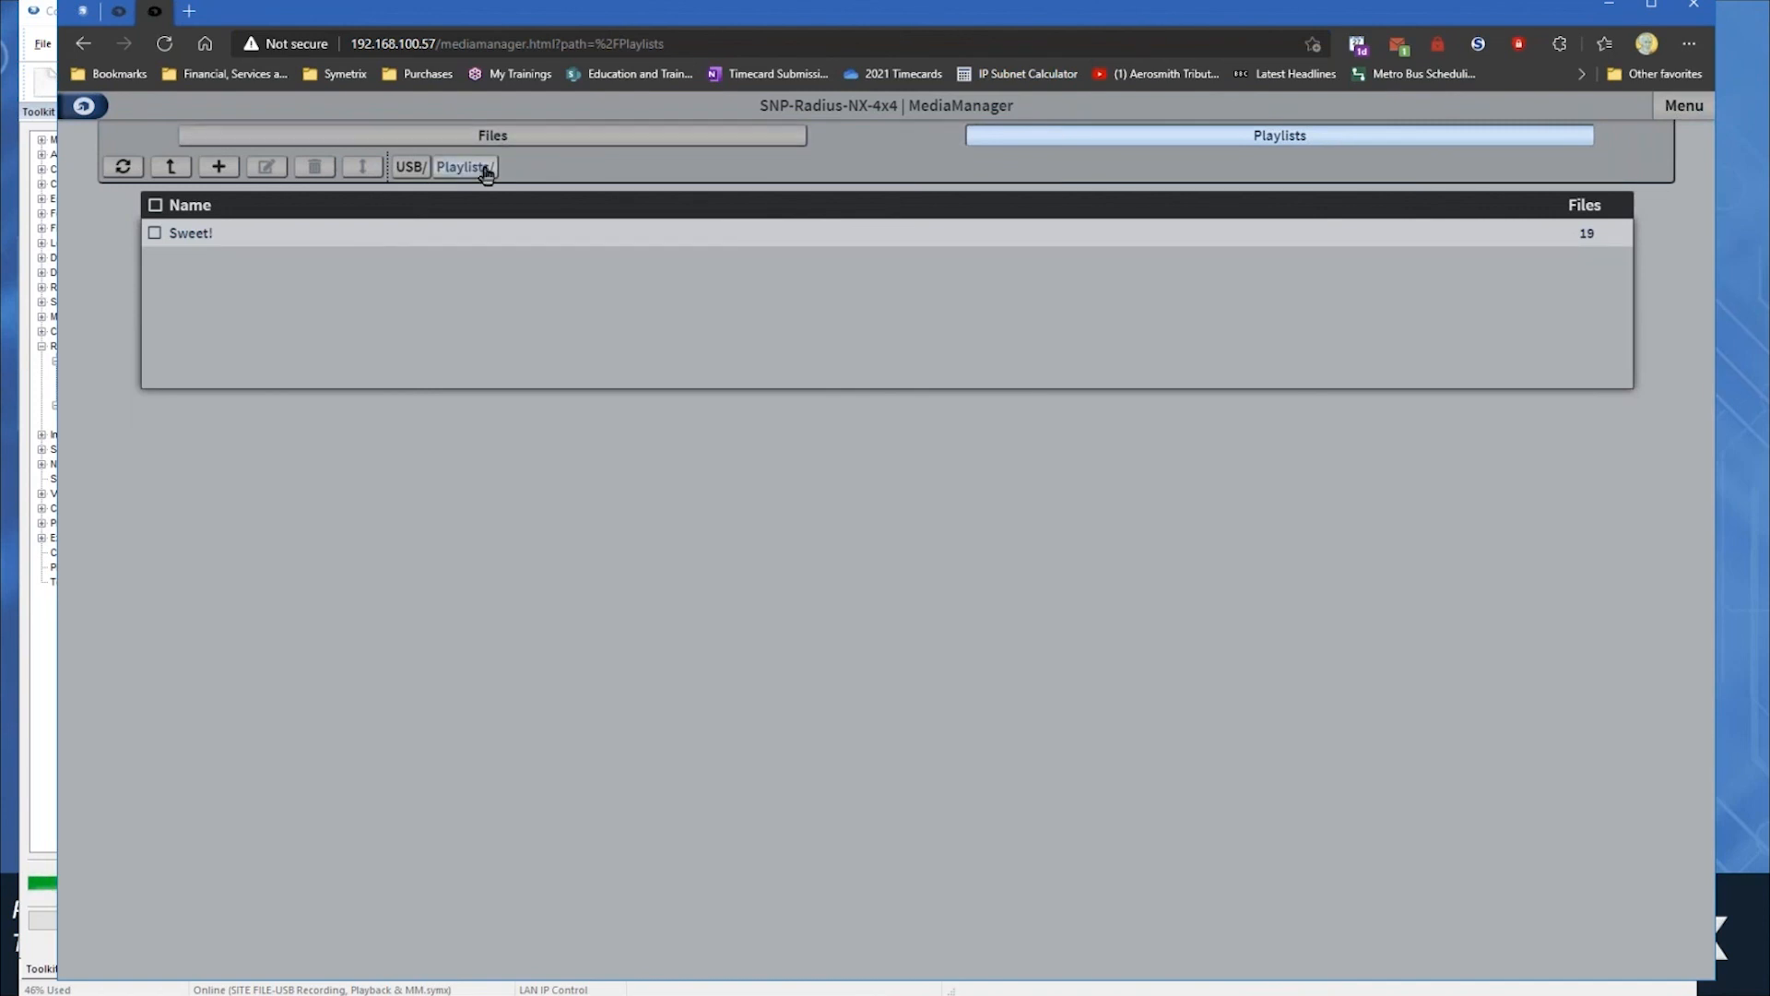
{"action": "left_click", "coordinate": [218, 169]}
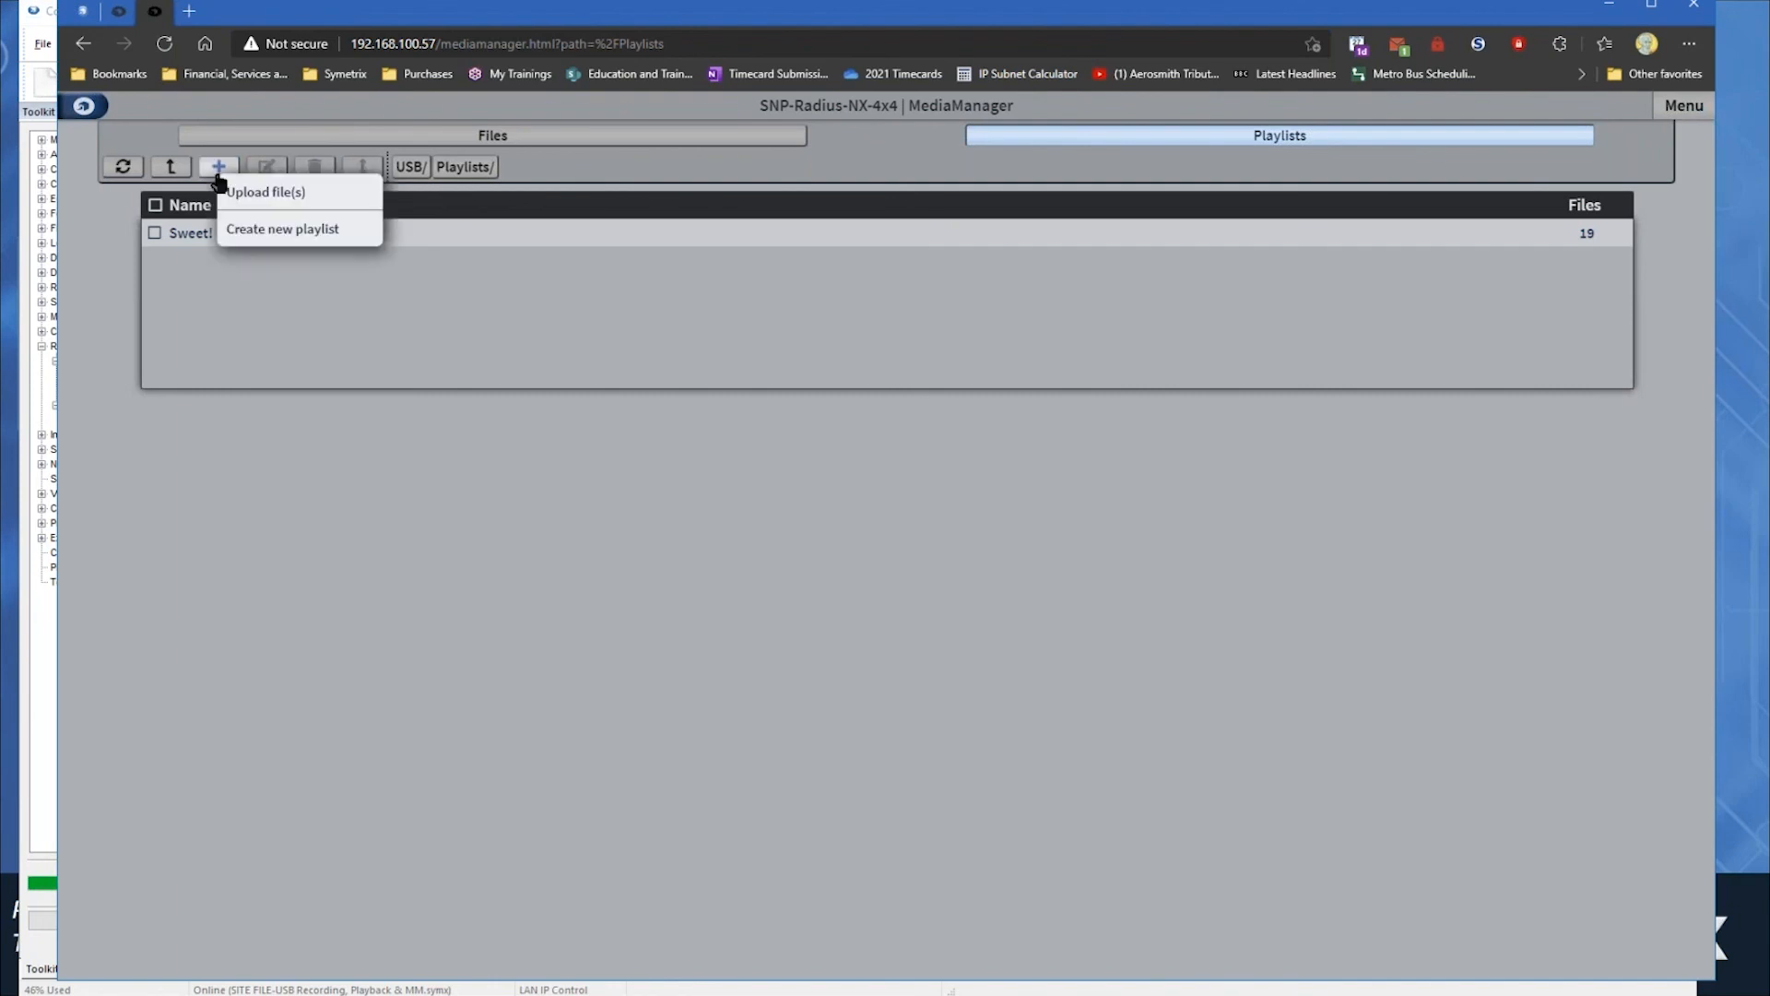
{"action": "left_click", "coordinate": [273, 234]}
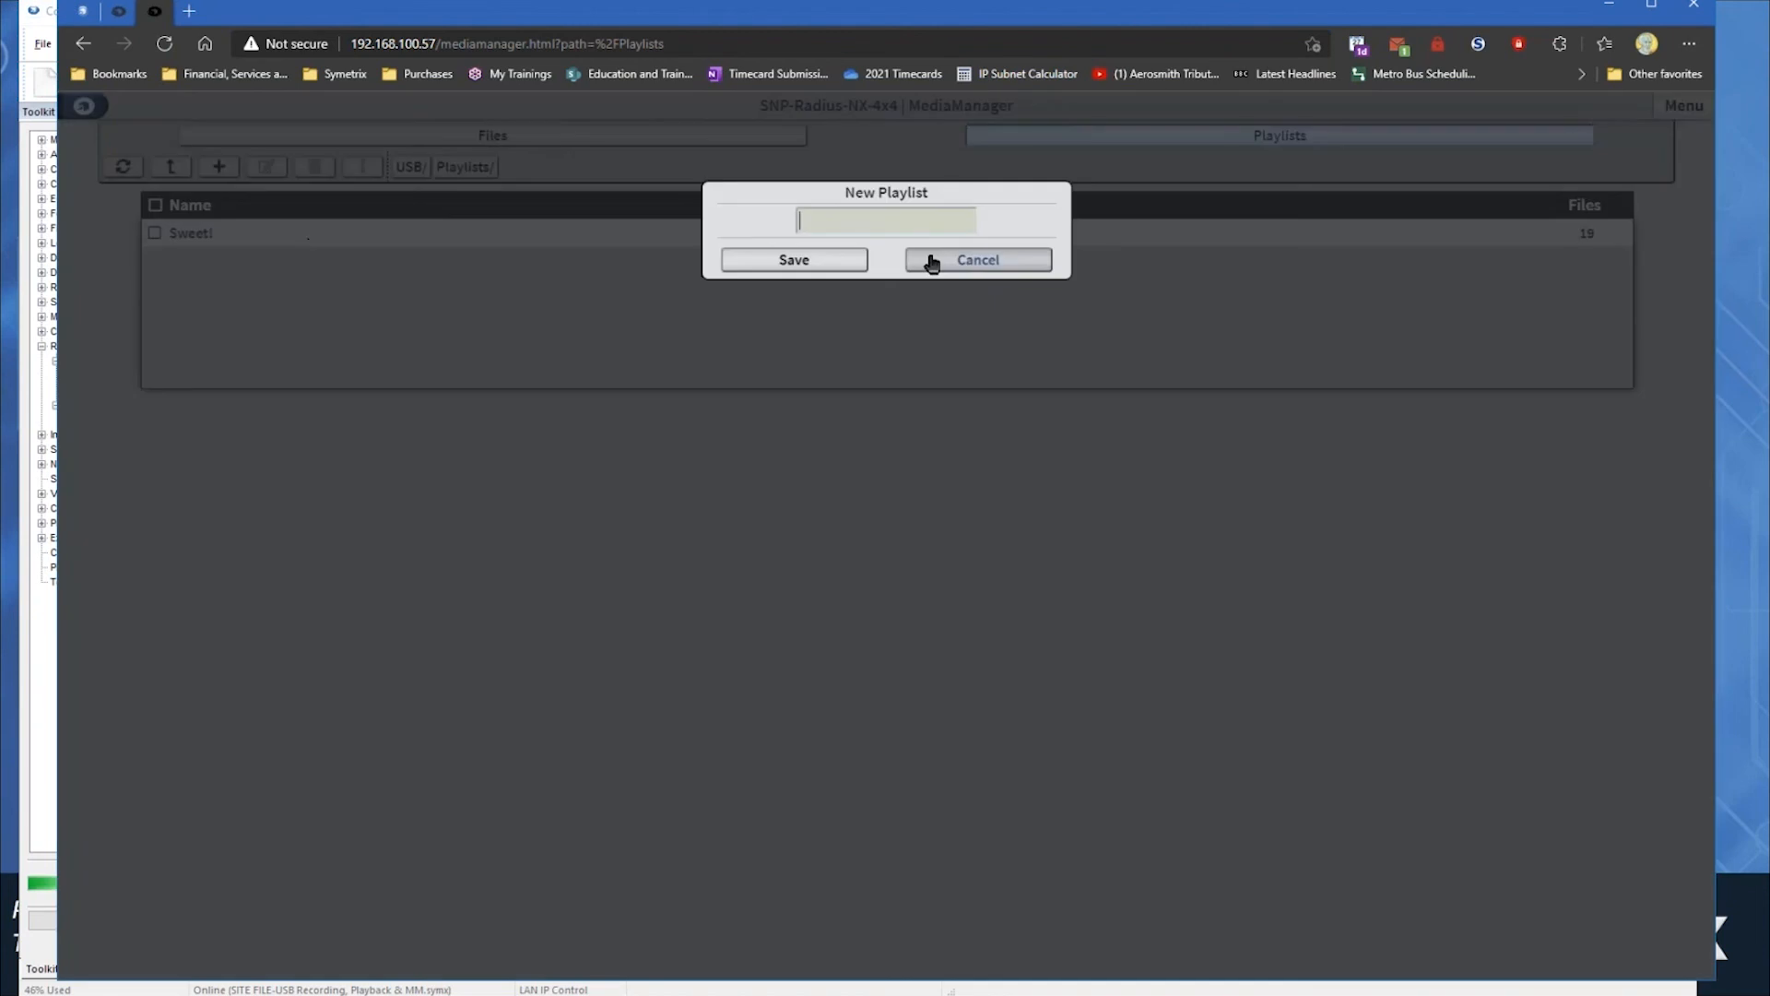
{"action": "left_click", "coordinate": [983, 259]}
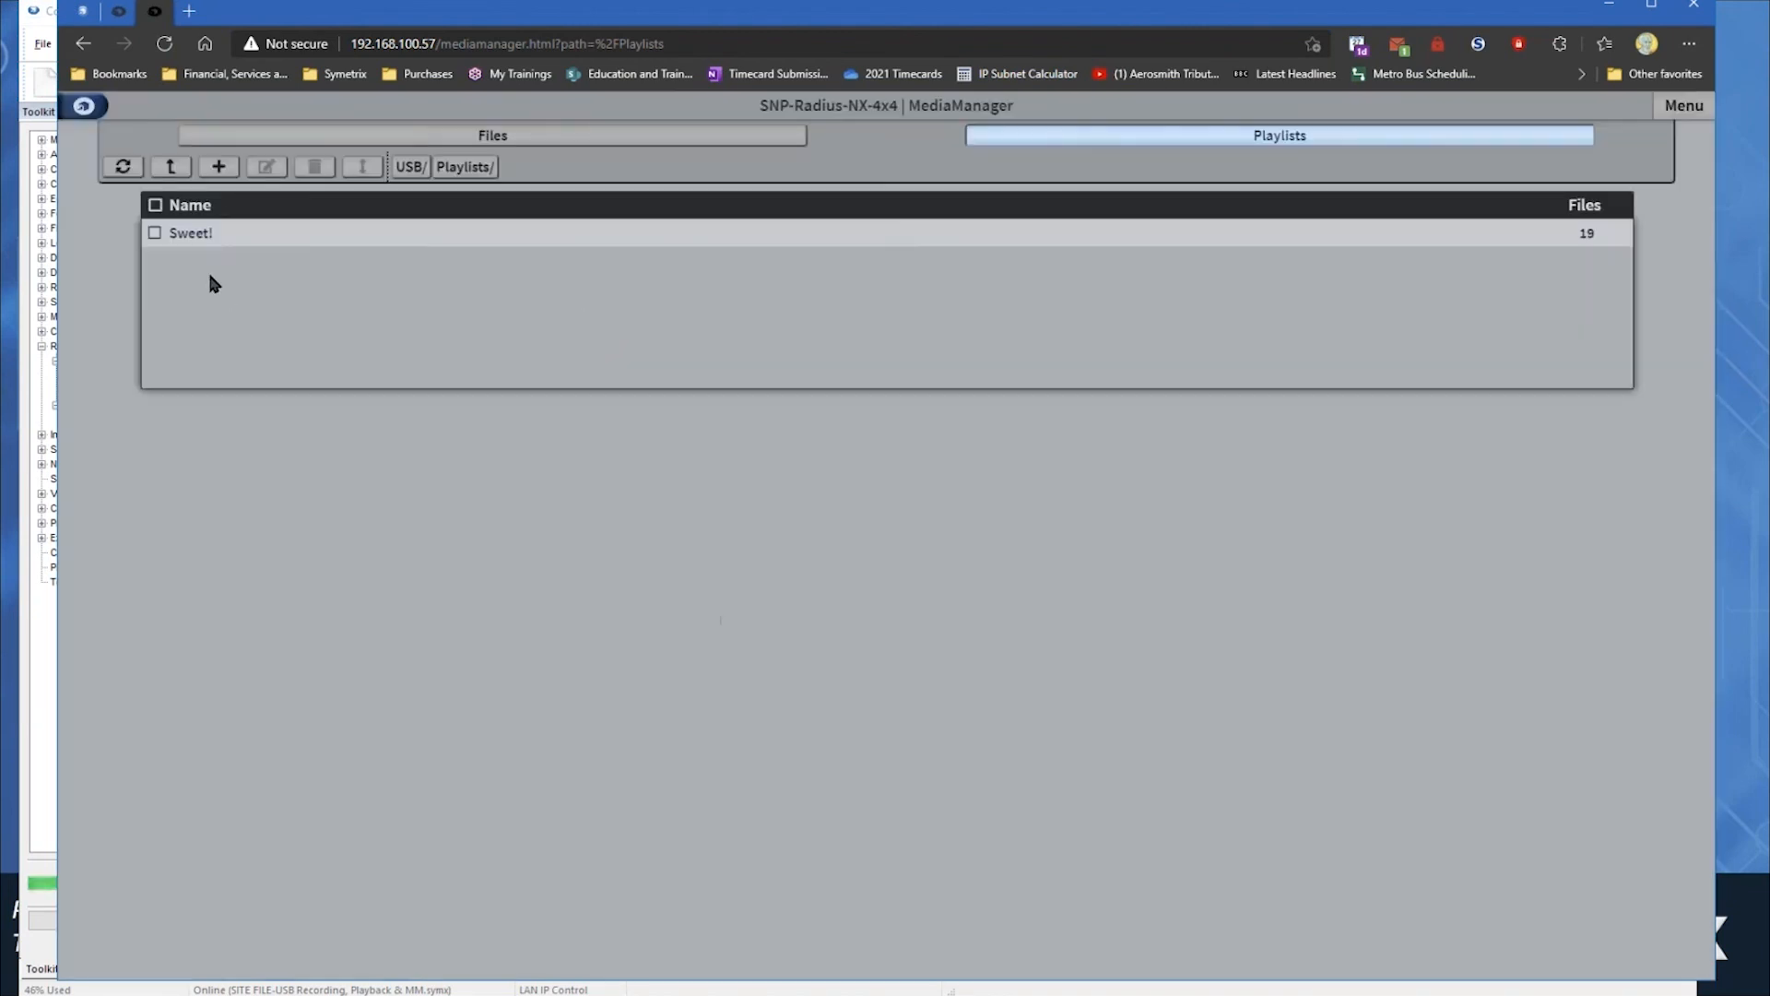
- In the Sweet! playlist, select songs 17, 40, 13 and 42, and send them to the top and then the bottom of the list
{"action": "left_click", "coordinate": [194, 235]}
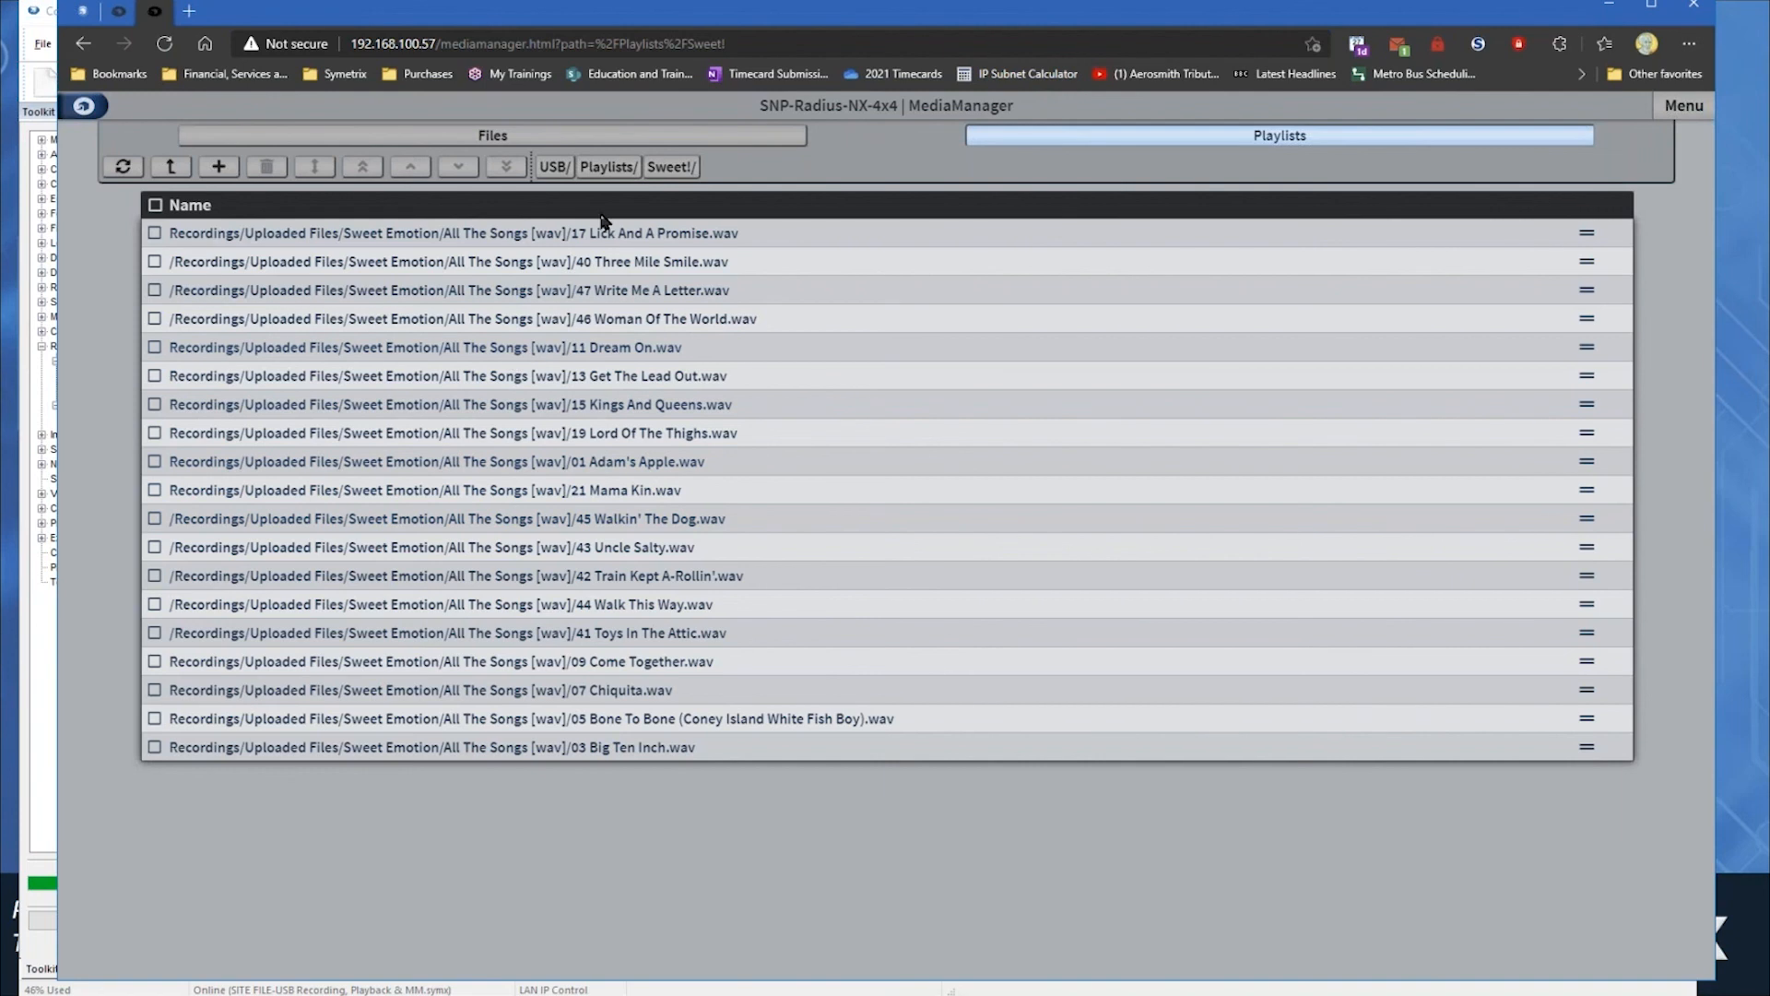
{"action": "left_click", "coordinate": [154, 233]}
{"action": "left_click", "coordinate": [154, 261]}
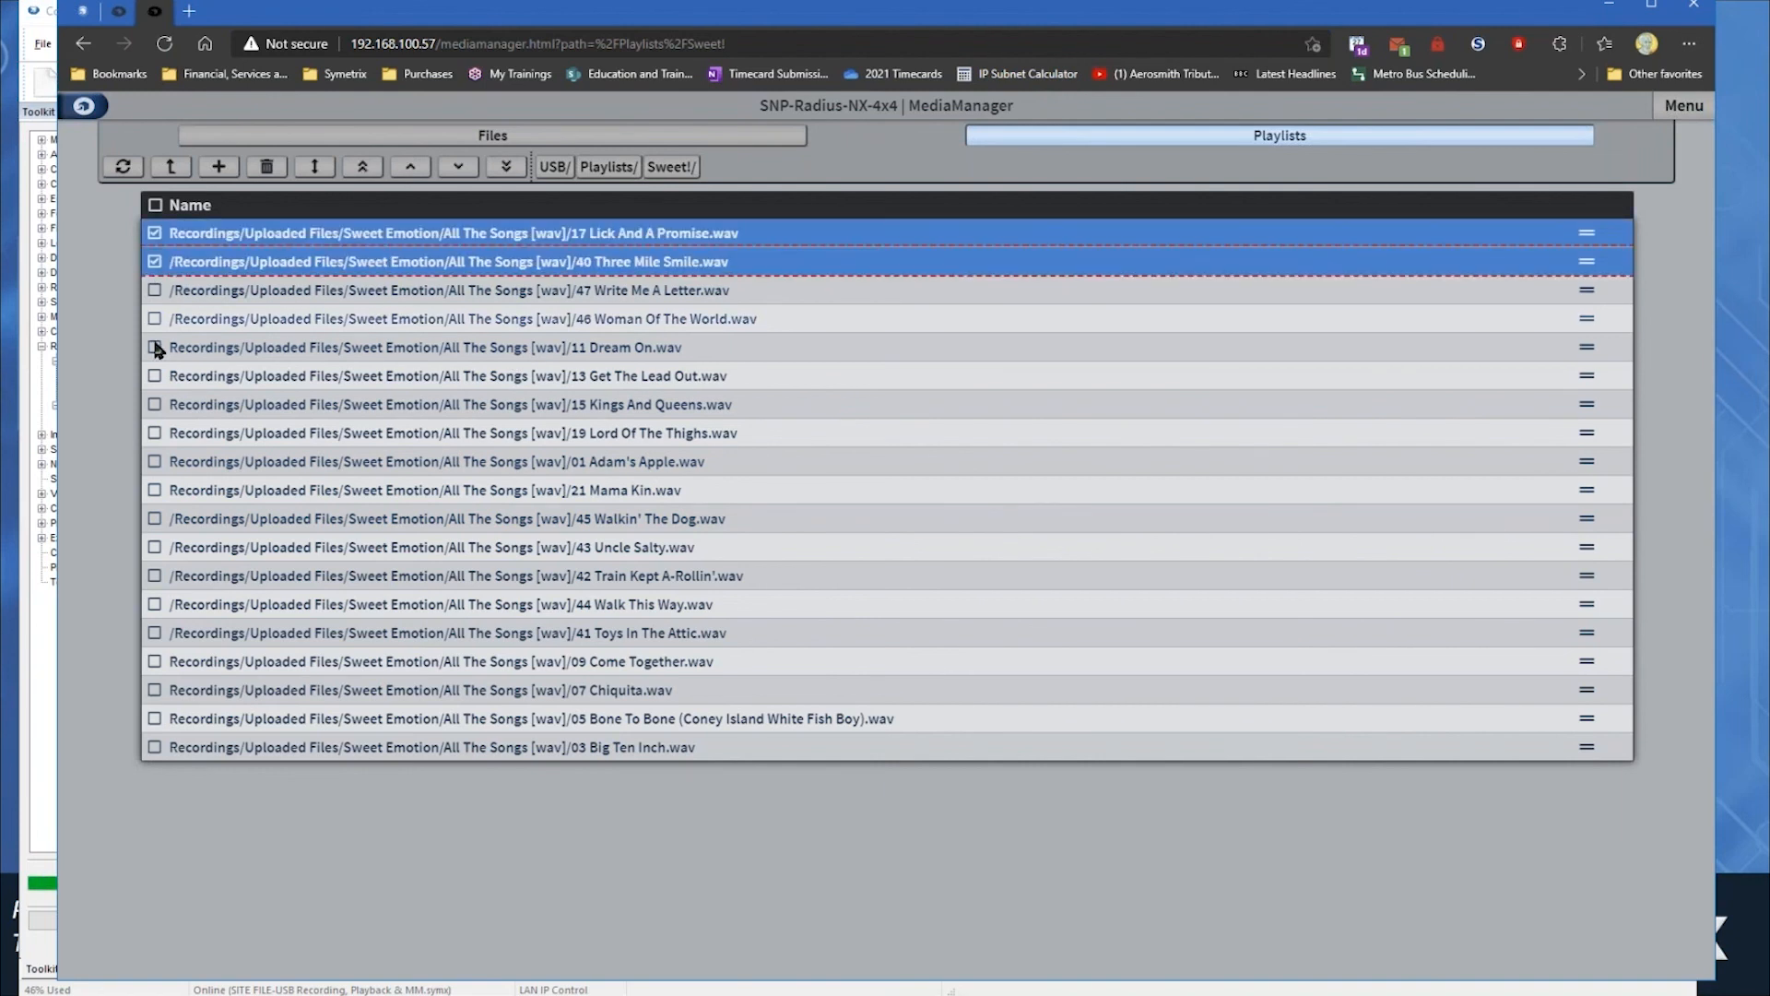
{"action": "left_click", "coordinate": [154, 375]}
{"action": "left_click", "coordinate": [154, 576]}
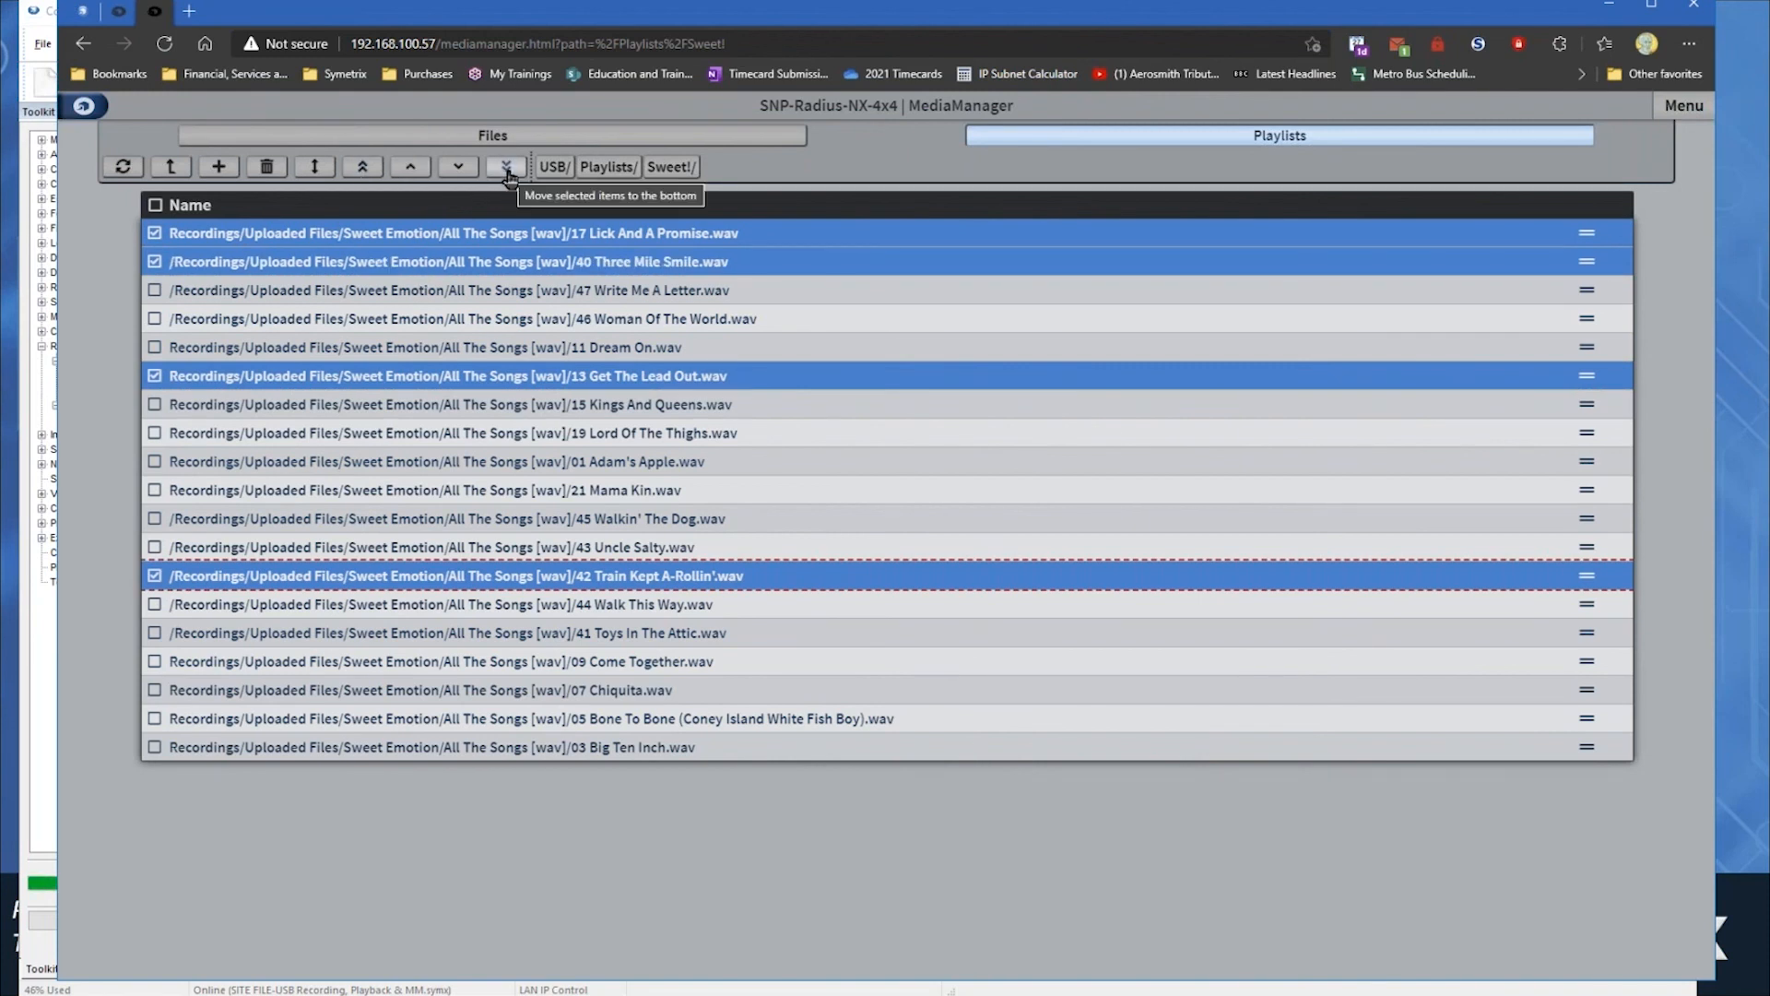
{"action": "left_click", "coordinate": [362, 167]}
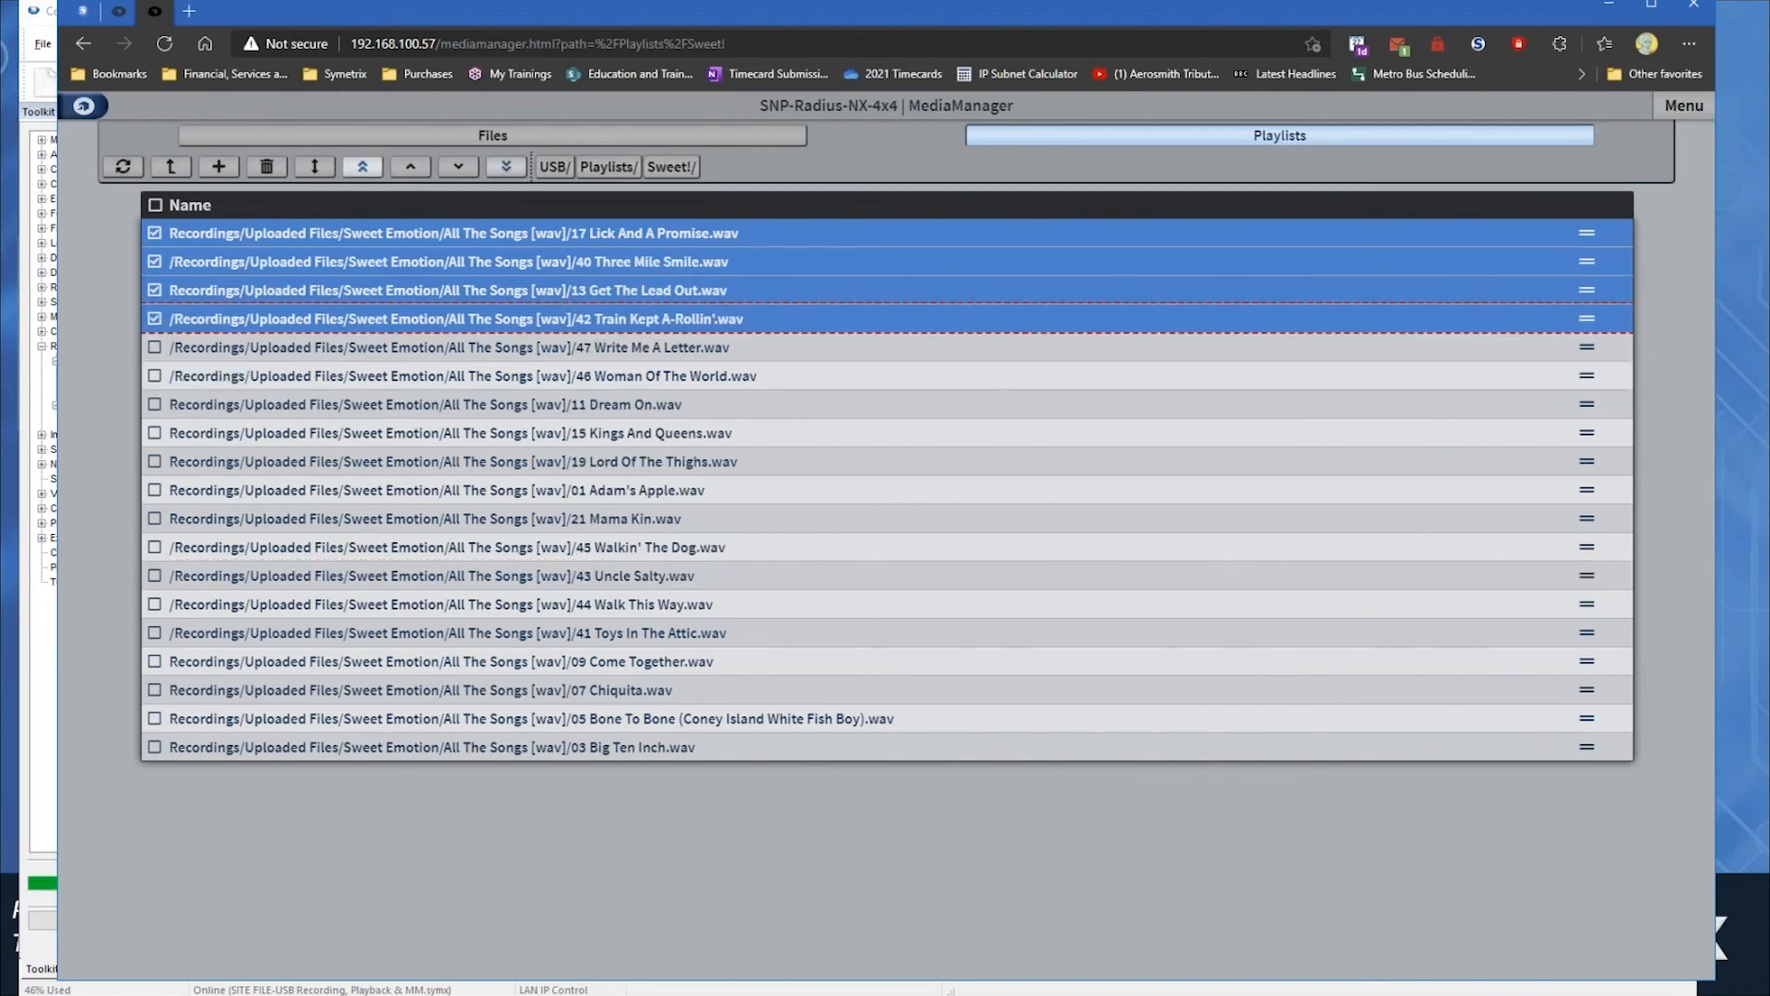
{"action": "left_click", "coordinate": [506, 167]}
- Shift the four selected songs up to the middle of the Sweet! playlist, move them back down two places, and deselect them
{"action": "left_click", "coordinate": [458, 167]}
{"action": "left_click", "coordinate": [411, 166]}
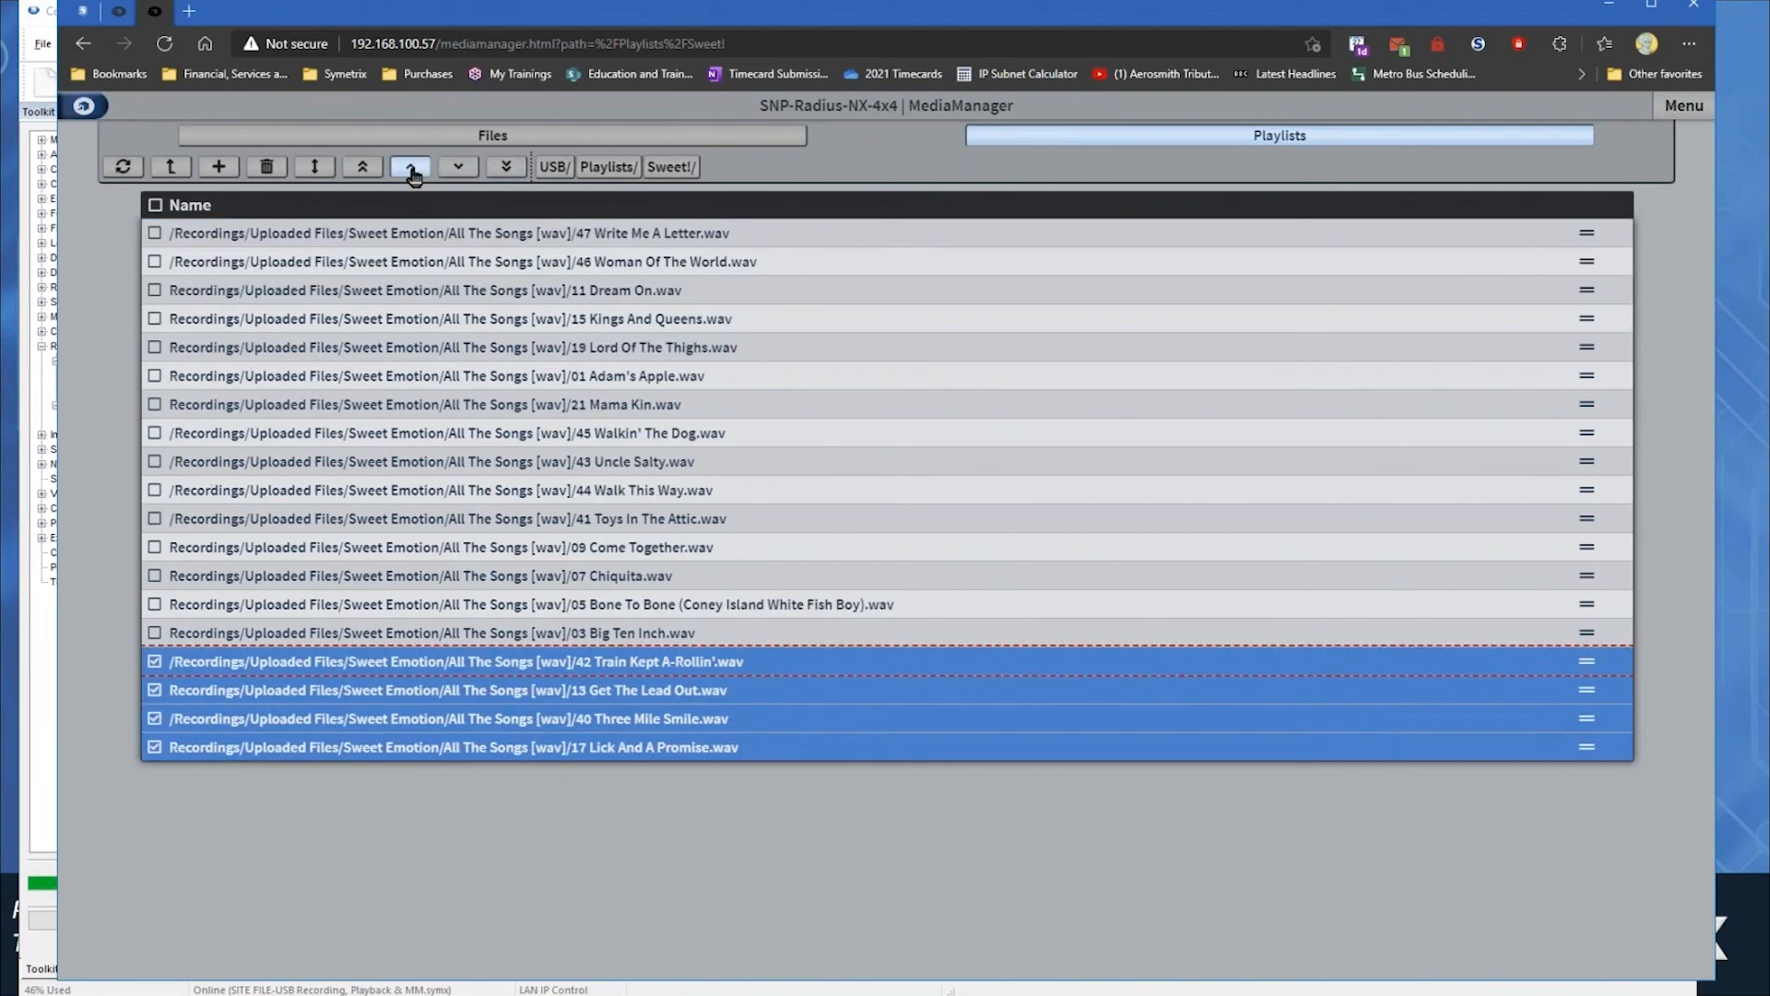
{"action": "left_click", "coordinate": [410, 166]}
{"action": "left_click", "coordinate": [410, 167]}
{"action": "left_click", "coordinate": [410, 167]}
{"action": "left_click", "coordinate": [410, 167]}
{"action": "left_click", "coordinate": [410, 167]}
{"action": "left_click", "coordinate": [411, 167]}
{"action": "left_click", "coordinate": [410, 167]}
{"action": "left_click", "coordinate": [410, 167]}
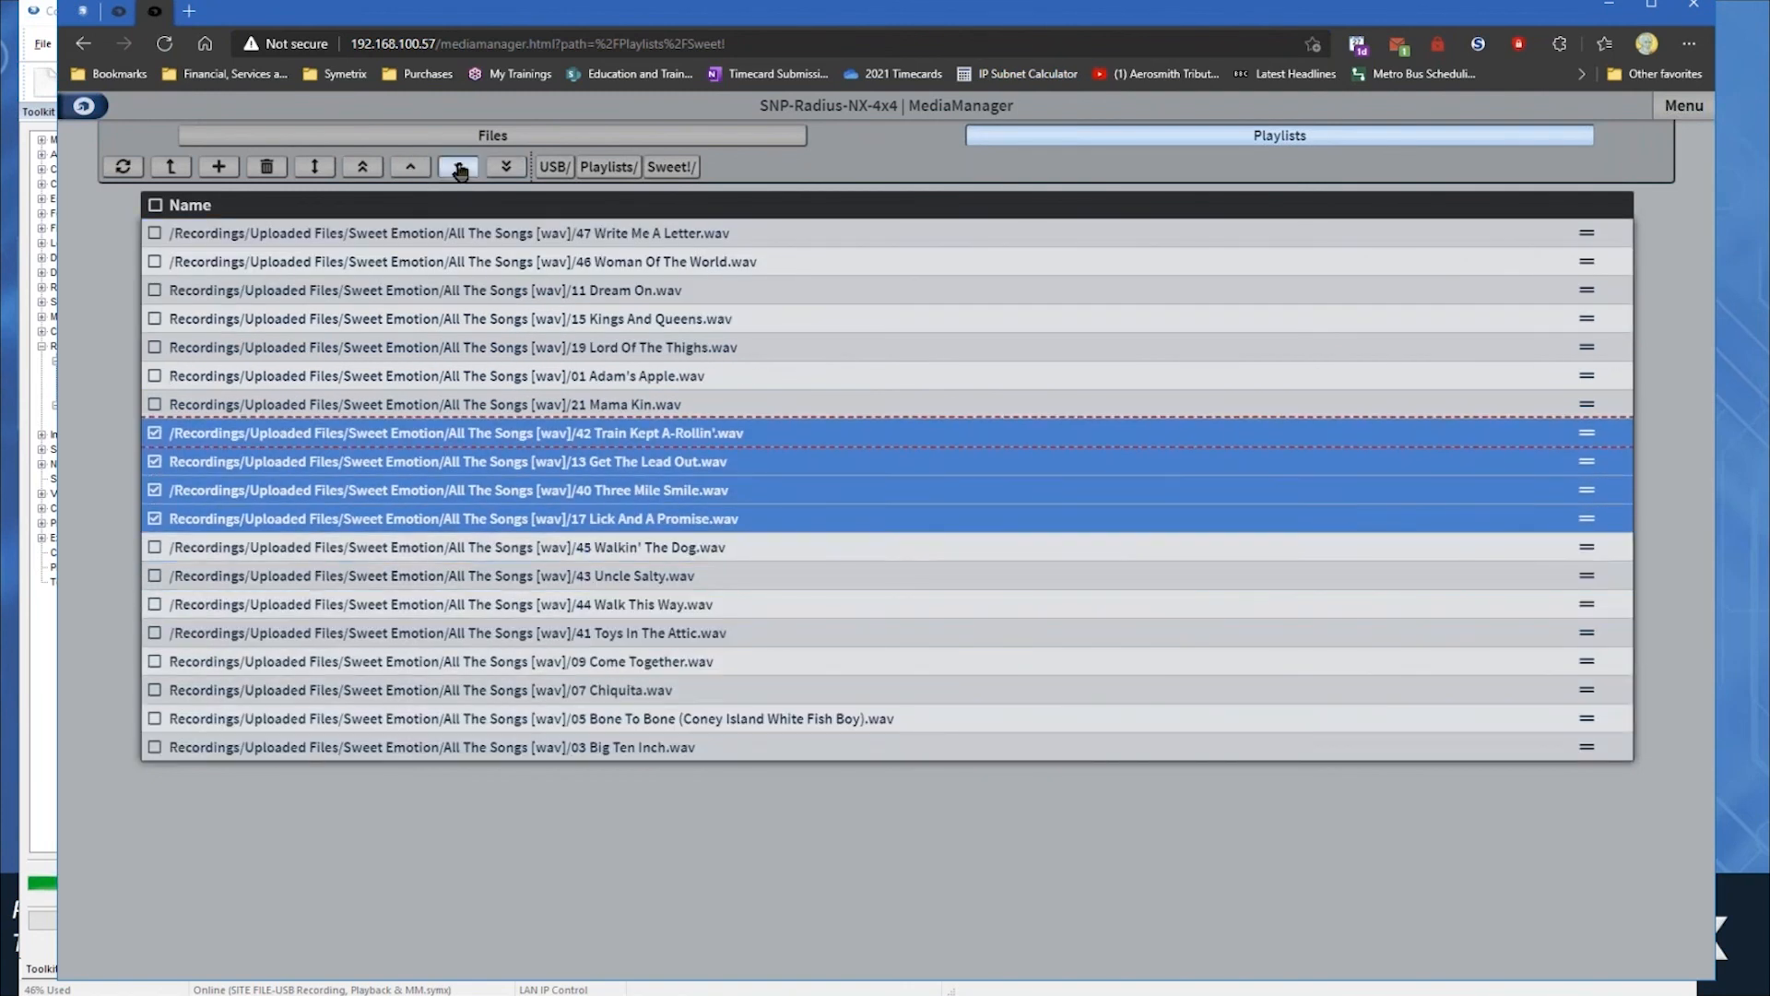
{"action": "left_click", "coordinate": [458, 167]}
{"action": "left_click", "coordinate": [458, 167]}
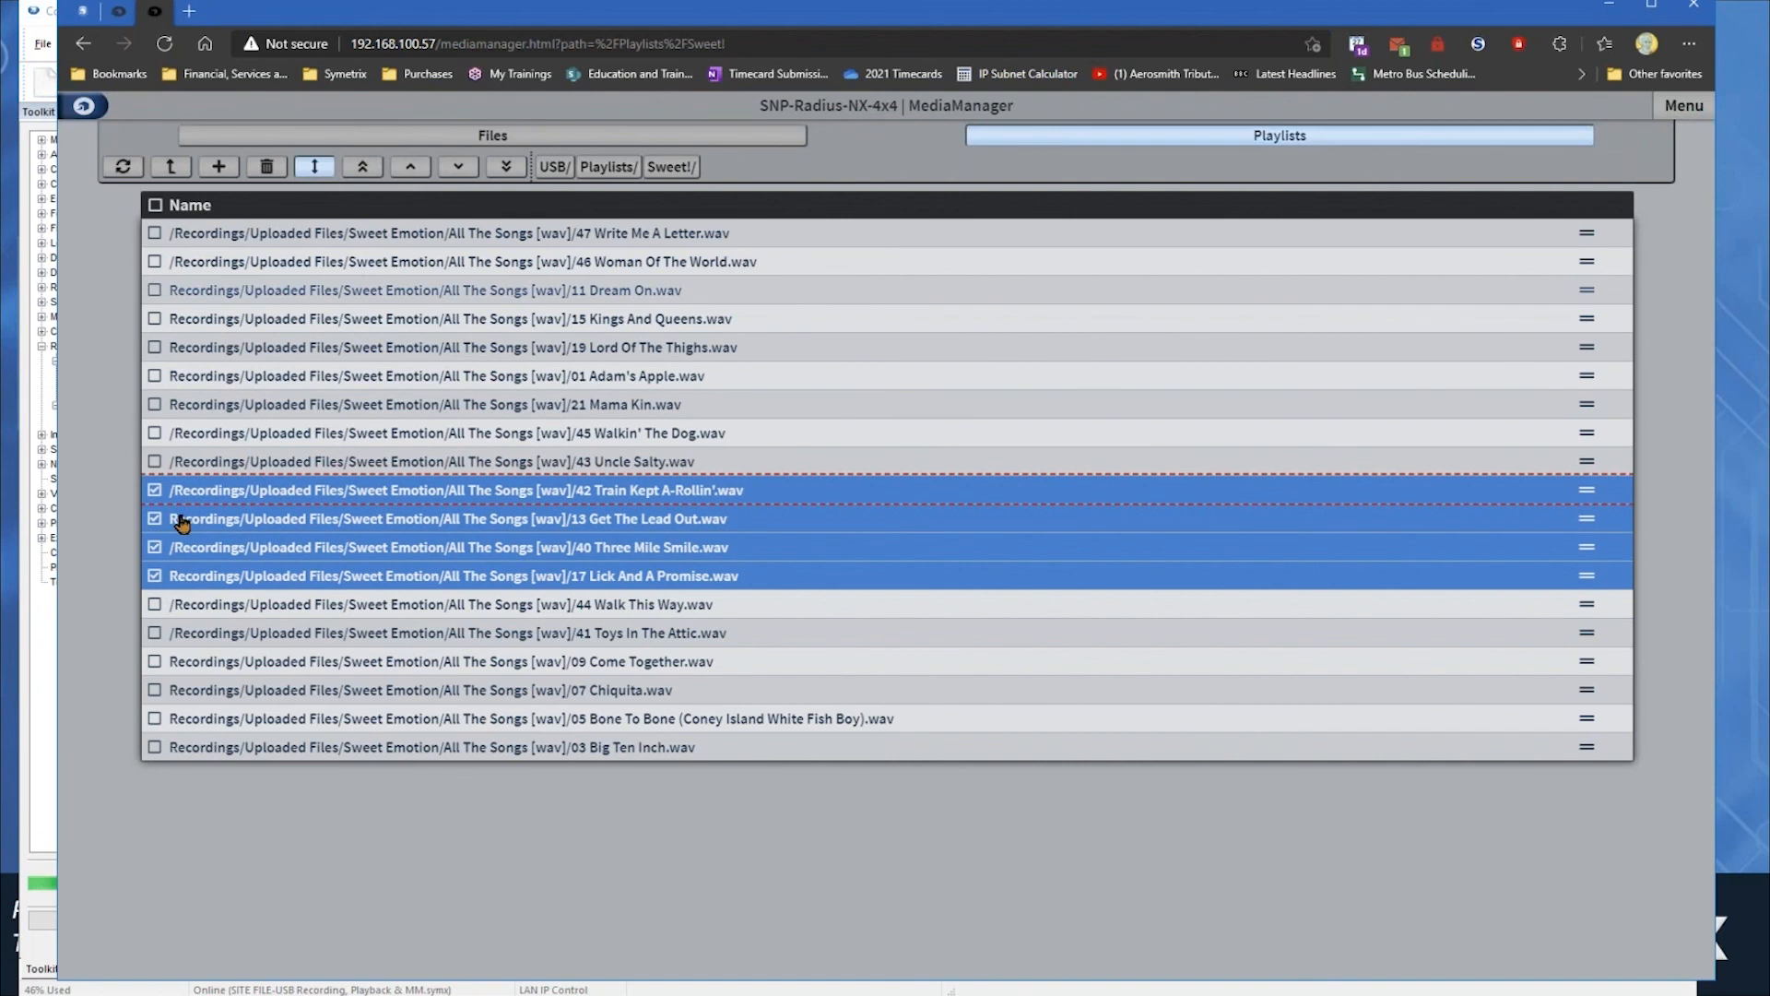
{"action": "left_click", "coordinate": [154, 489]}
{"action": "left_click", "coordinate": [154, 518]}
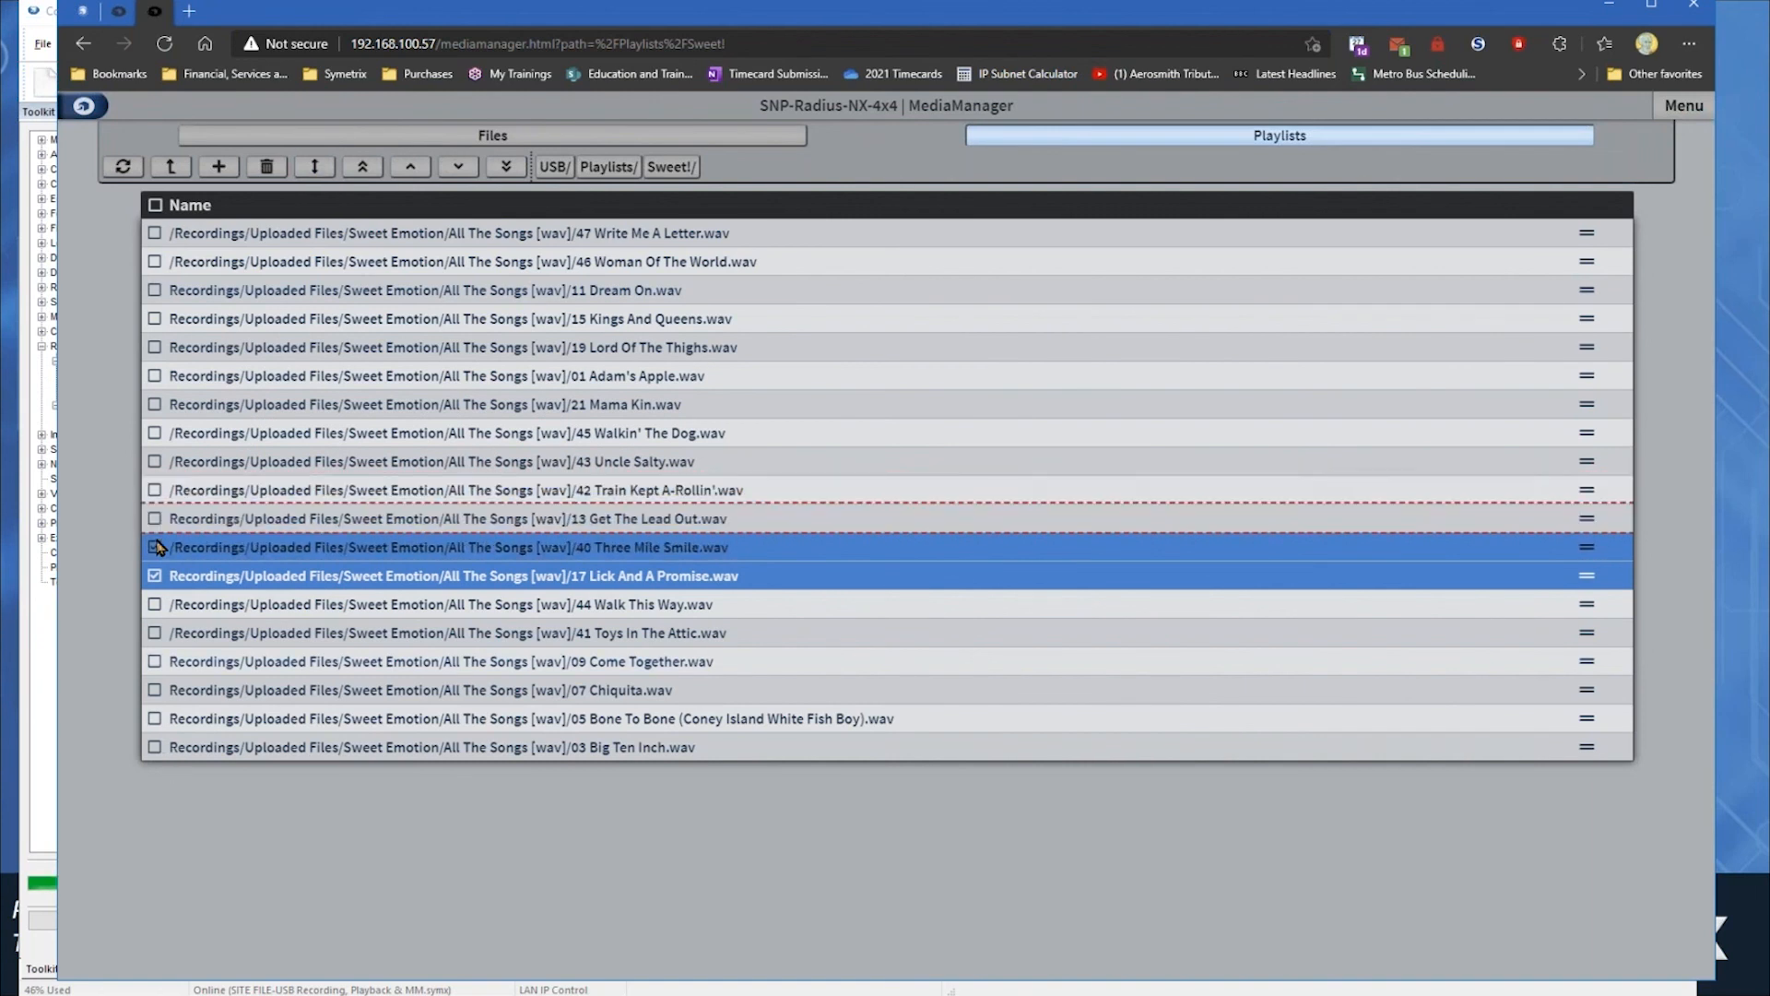
{"action": "left_click", "coordinate": [154, 546]}
{"action": "left_click", "coordinate": [154, 575]}
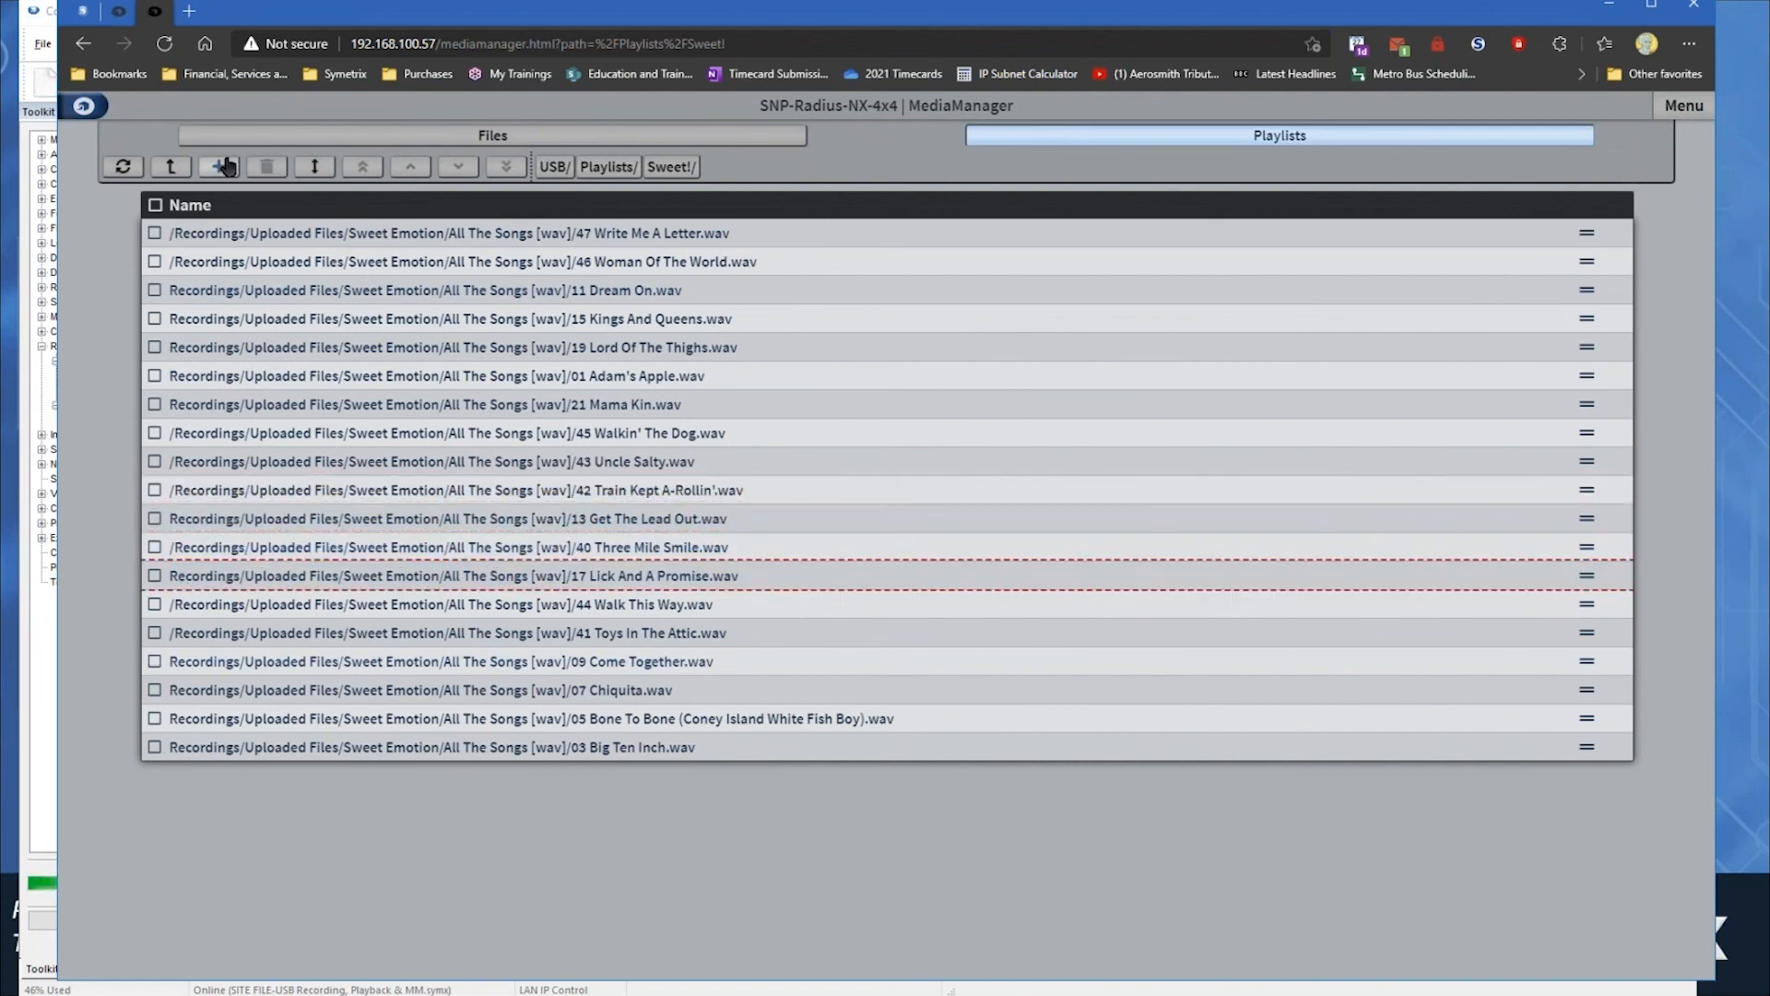
- Dismiss the add options and select the first five songs of the Sweet! playlist, 47 Write Me A Letter through 19 Lord Of The Thighs
{"action": "left_click", "coordinate": [221, 166]}
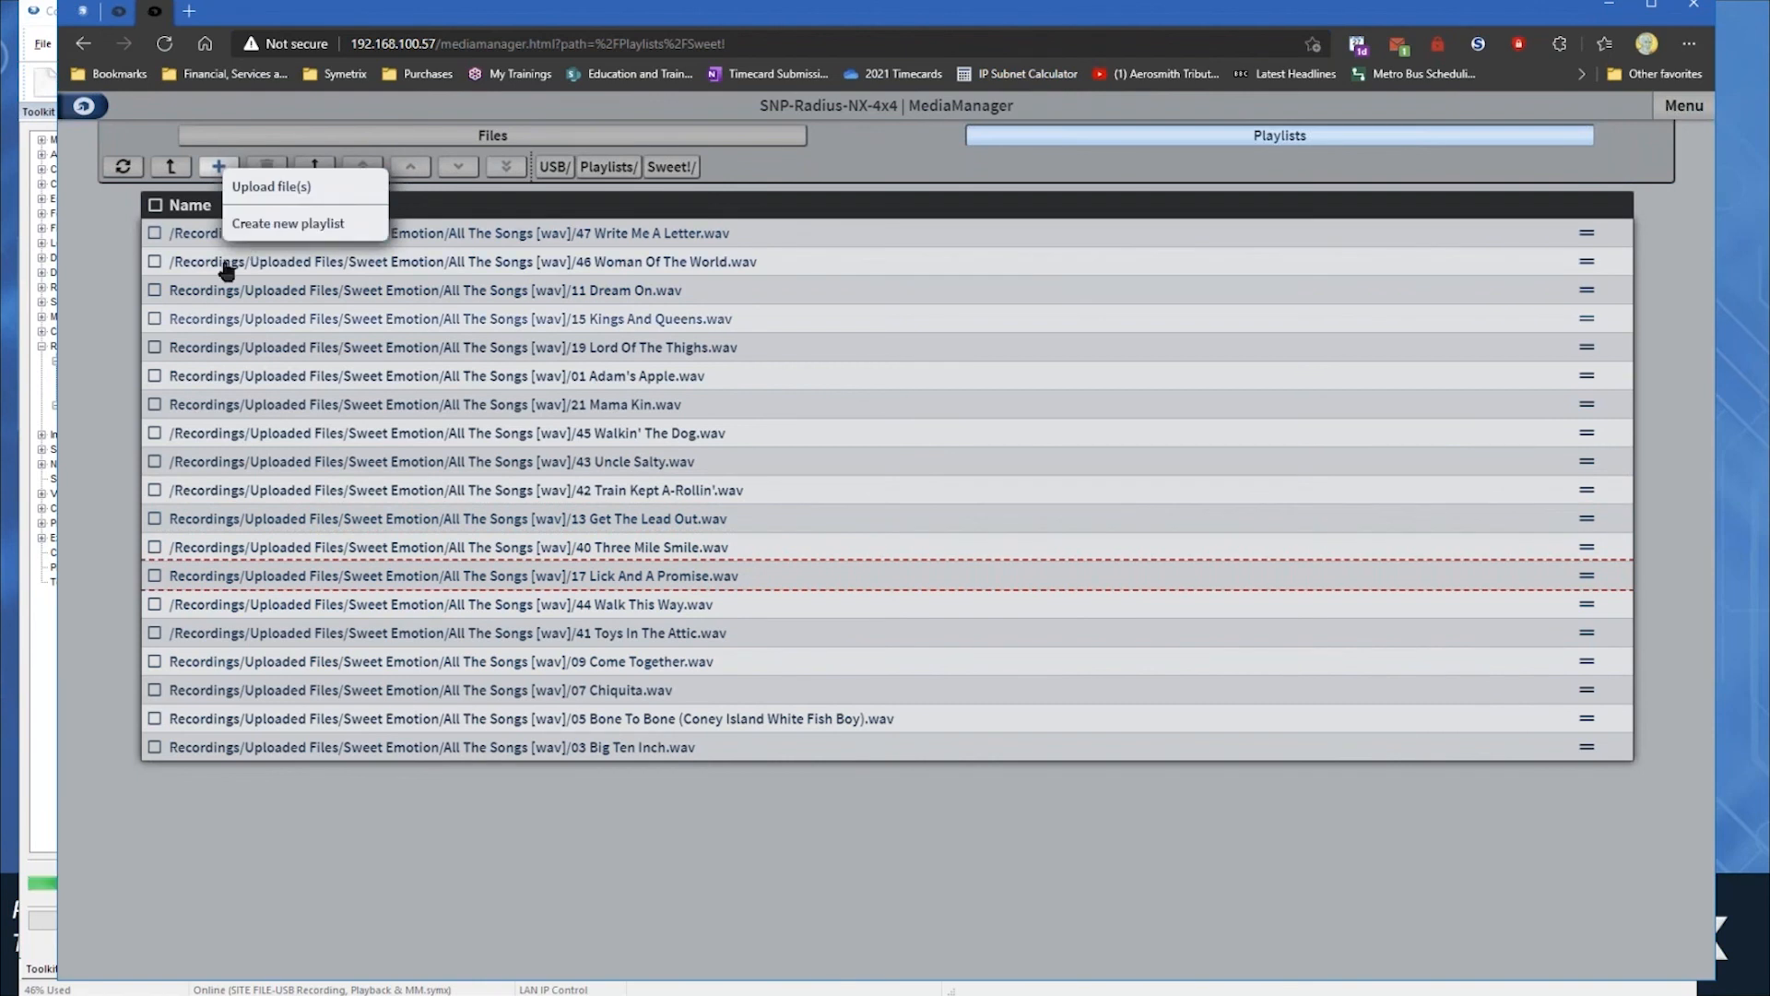
{"action": "left_click", "coordinate": [74, 240]}
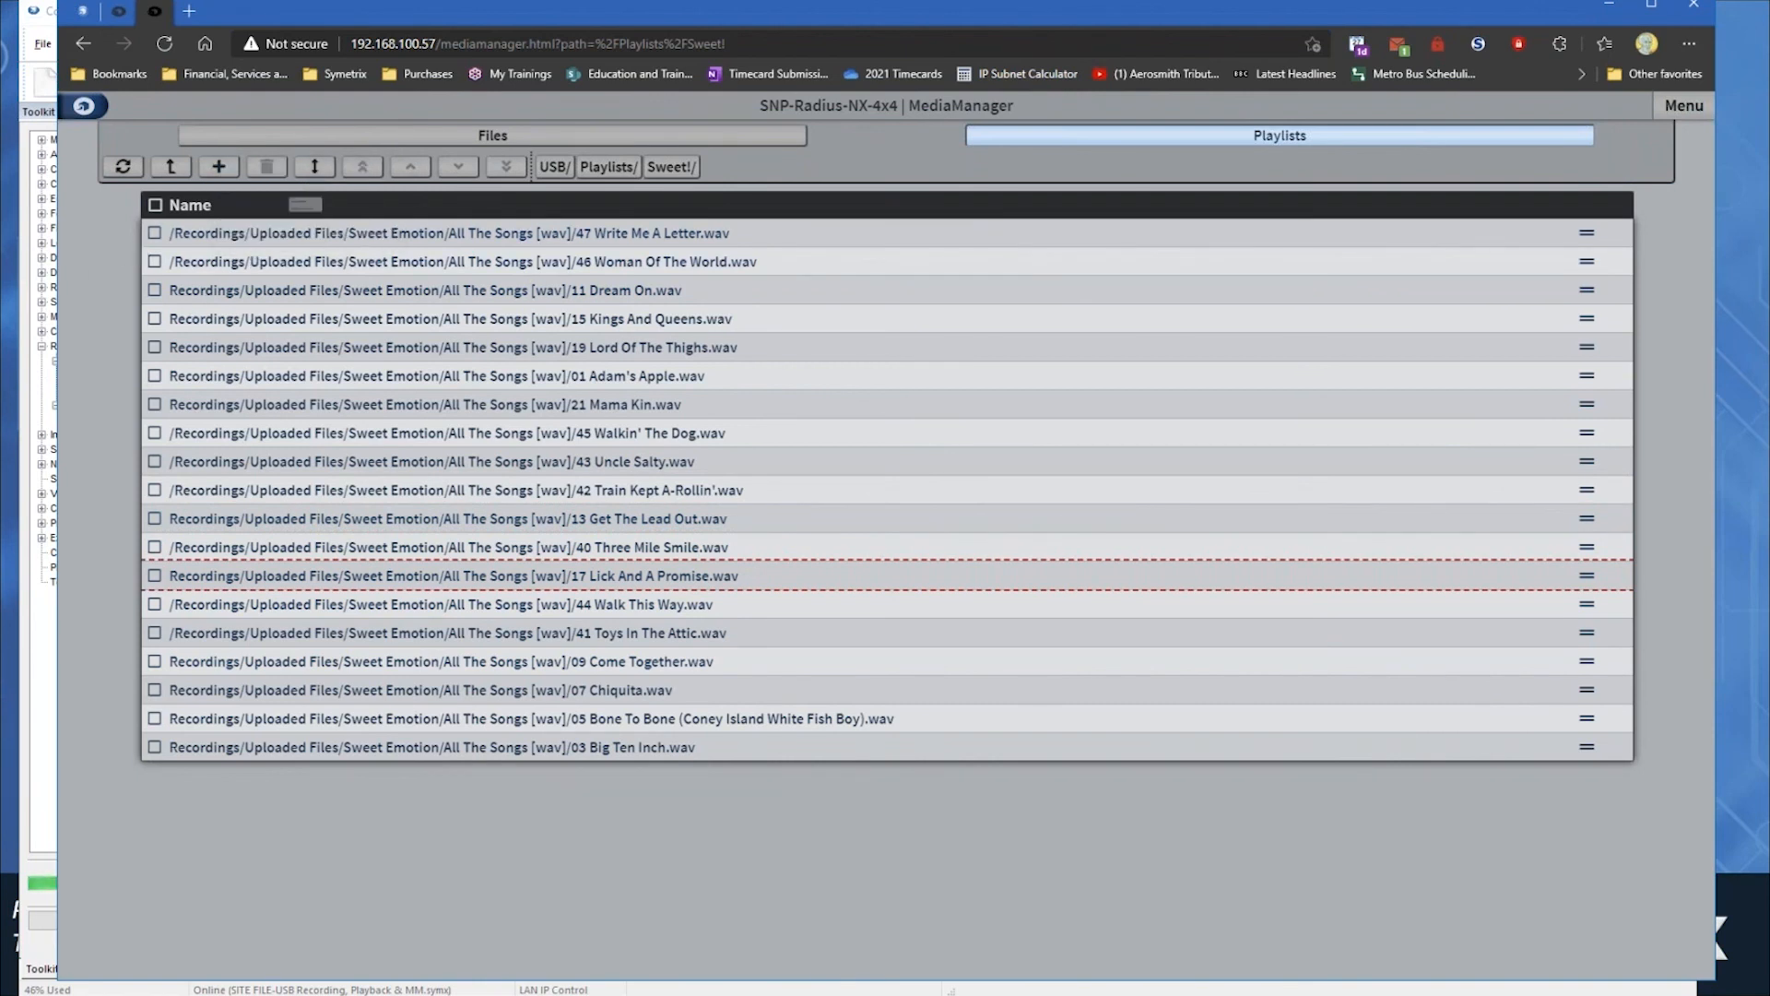
{"action": "left_click", "coordinate": [154, 234]}
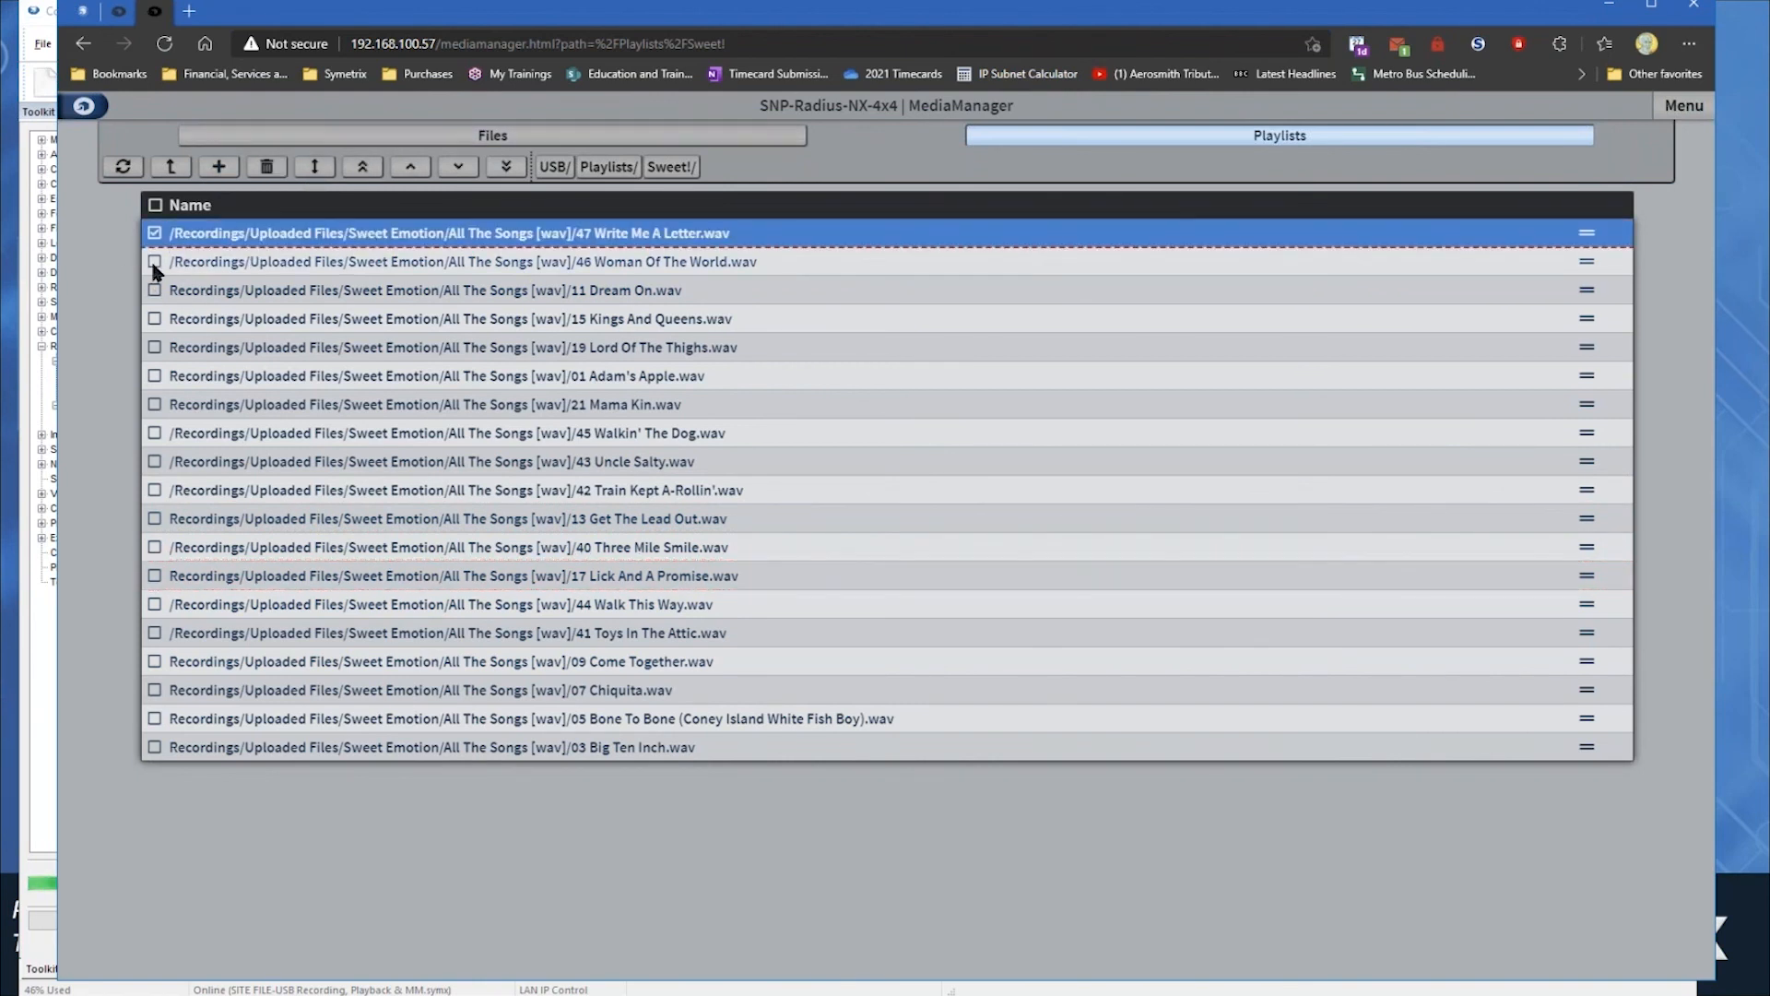
{"action": "left_click", "coordinate": [153, 267]}
{"action": "left_click", "coordinate": [153, 291]}
{"action": "left_click", "coordinate": [154, 320]}
{"action": "left_click", "coordinate": [156, 348]}
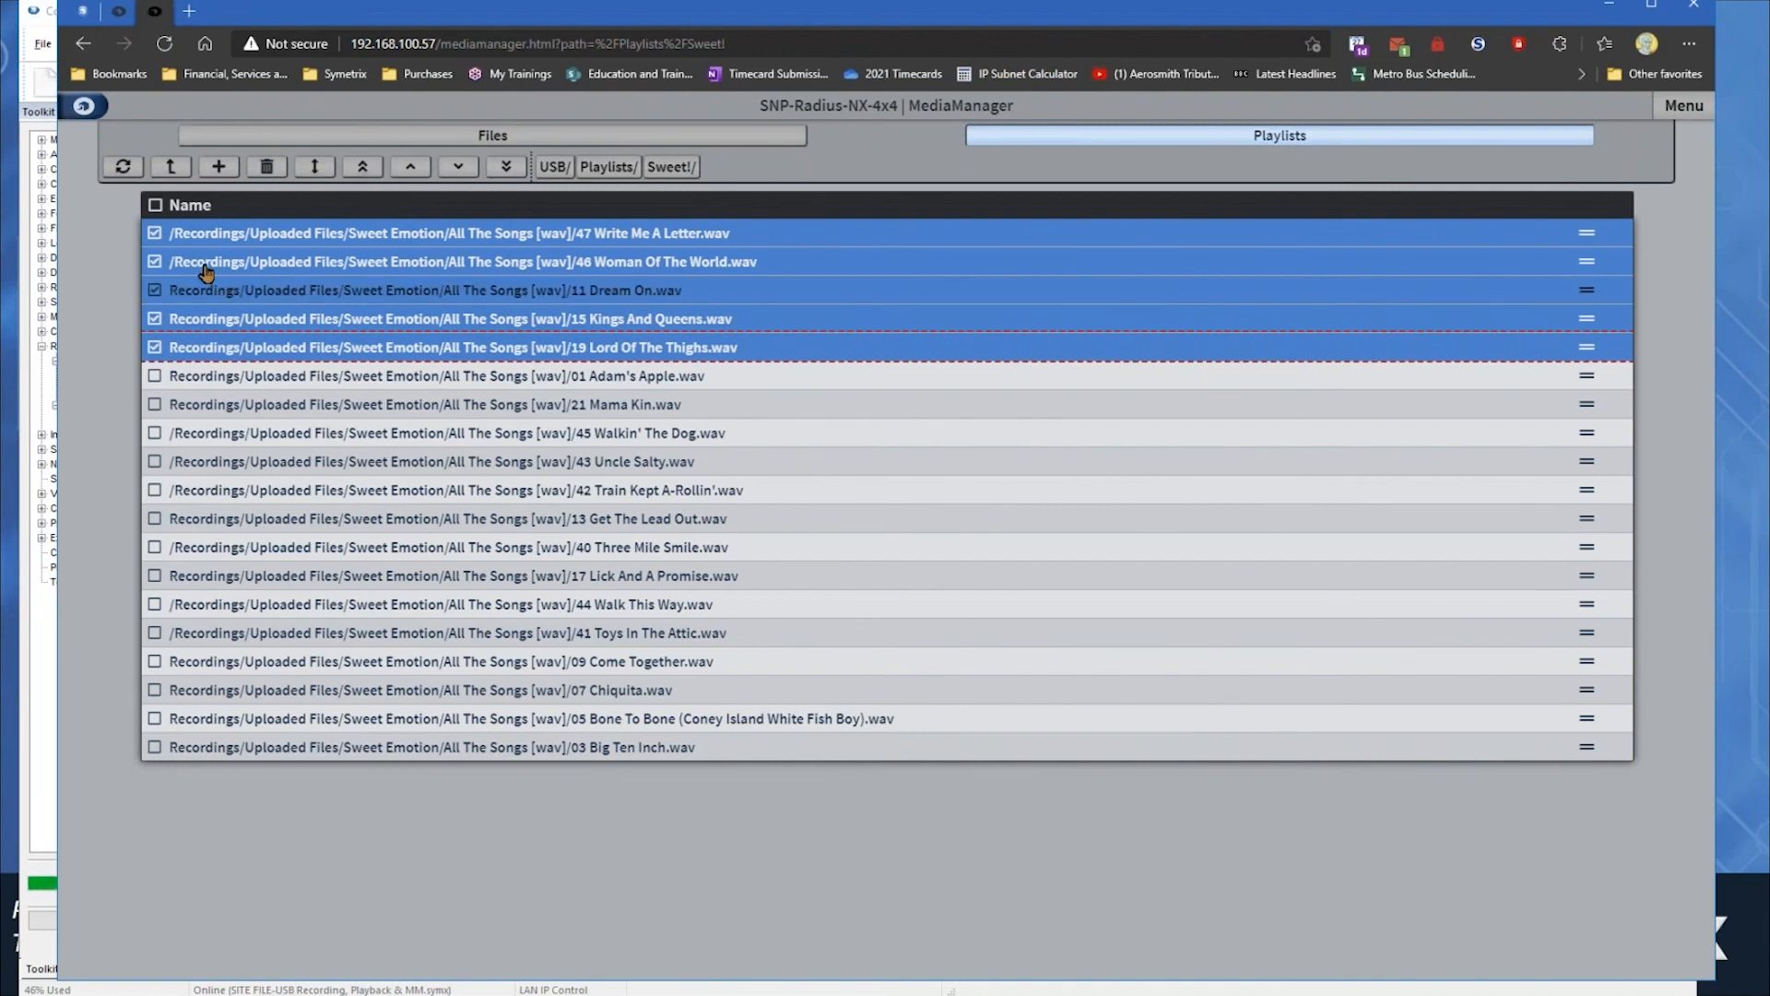
{"action": "left_click", "coordinate": [154, 232]}
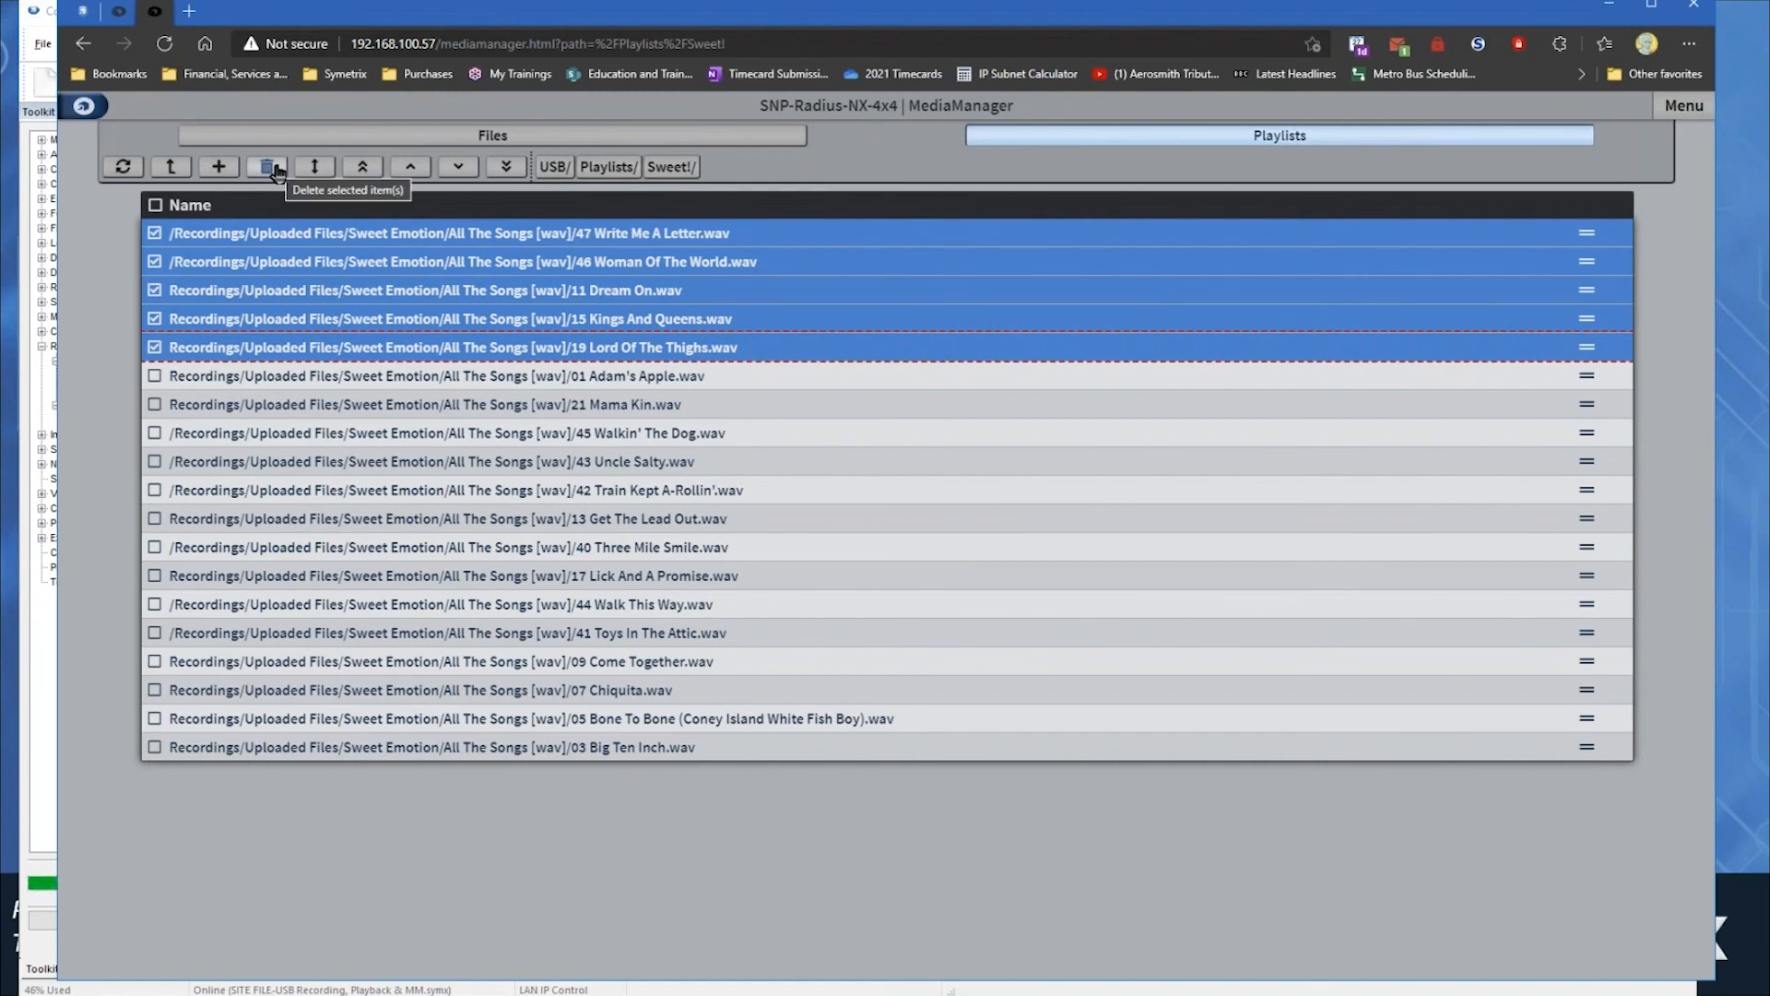
- Leave and reopen the Sweet! playlist to review its song order, and go to the web interface's Home page
{"action": "left_click", "coordinate": [493, 135]}
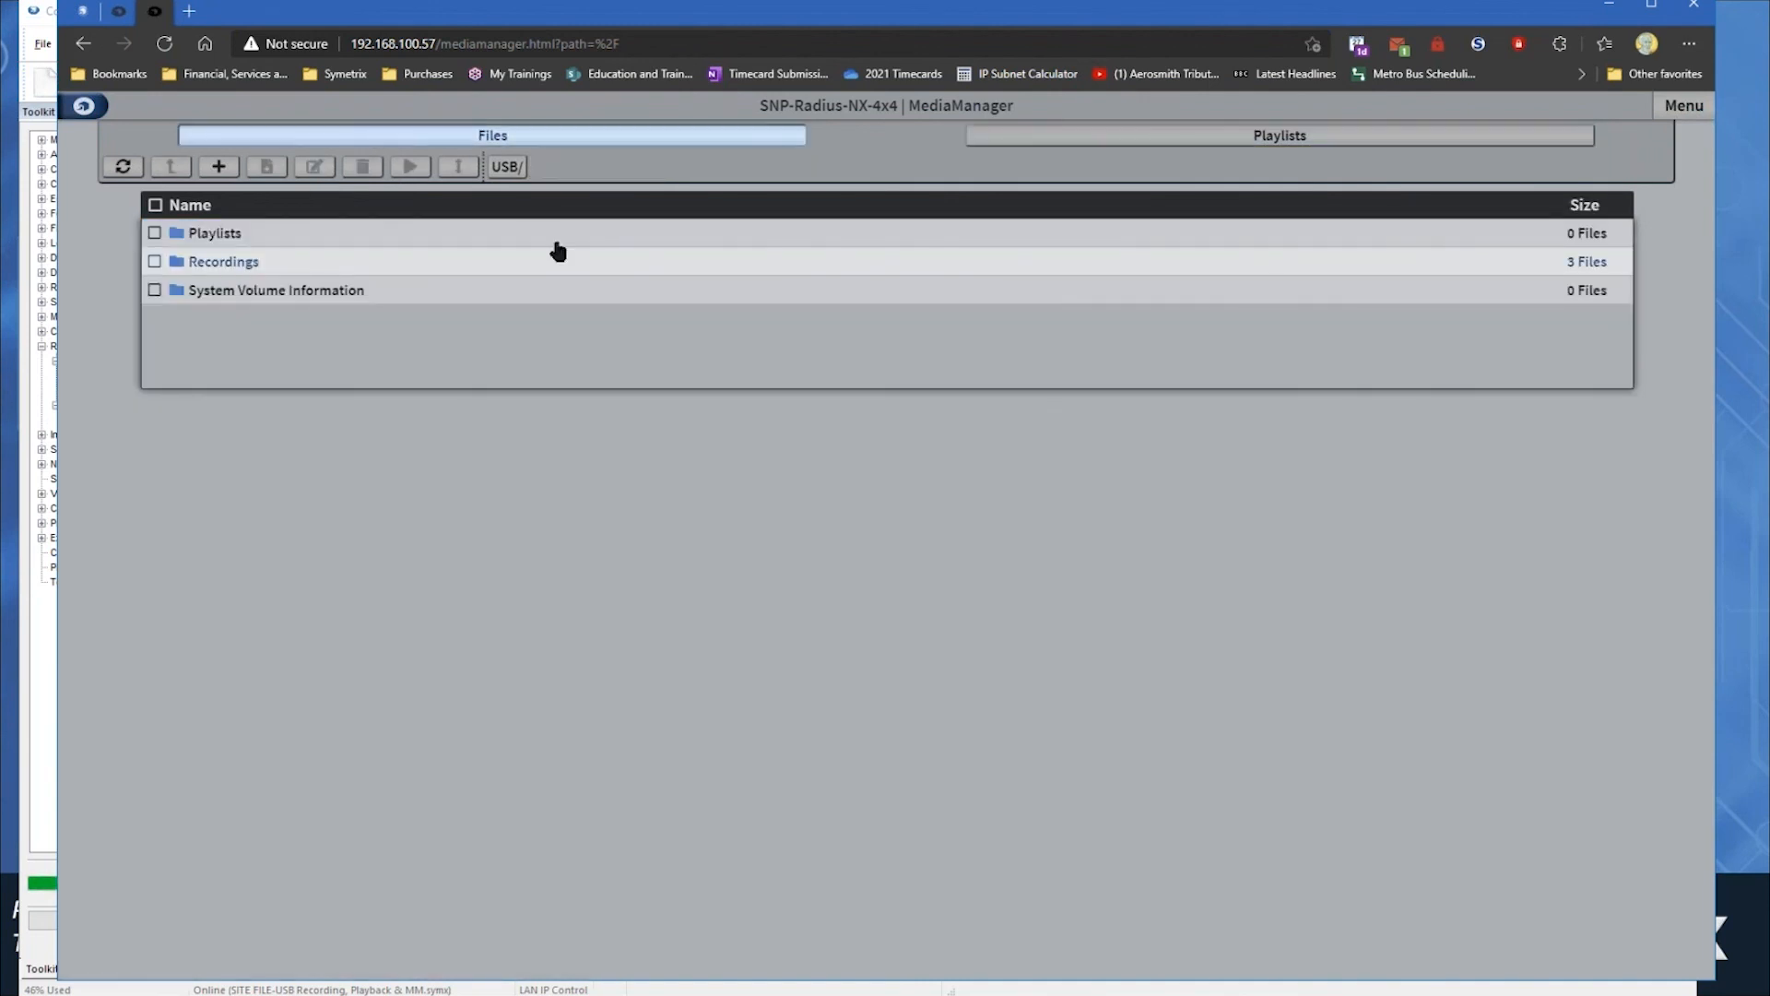
{"action": "left_click", "coordinate": [1237, 135]}
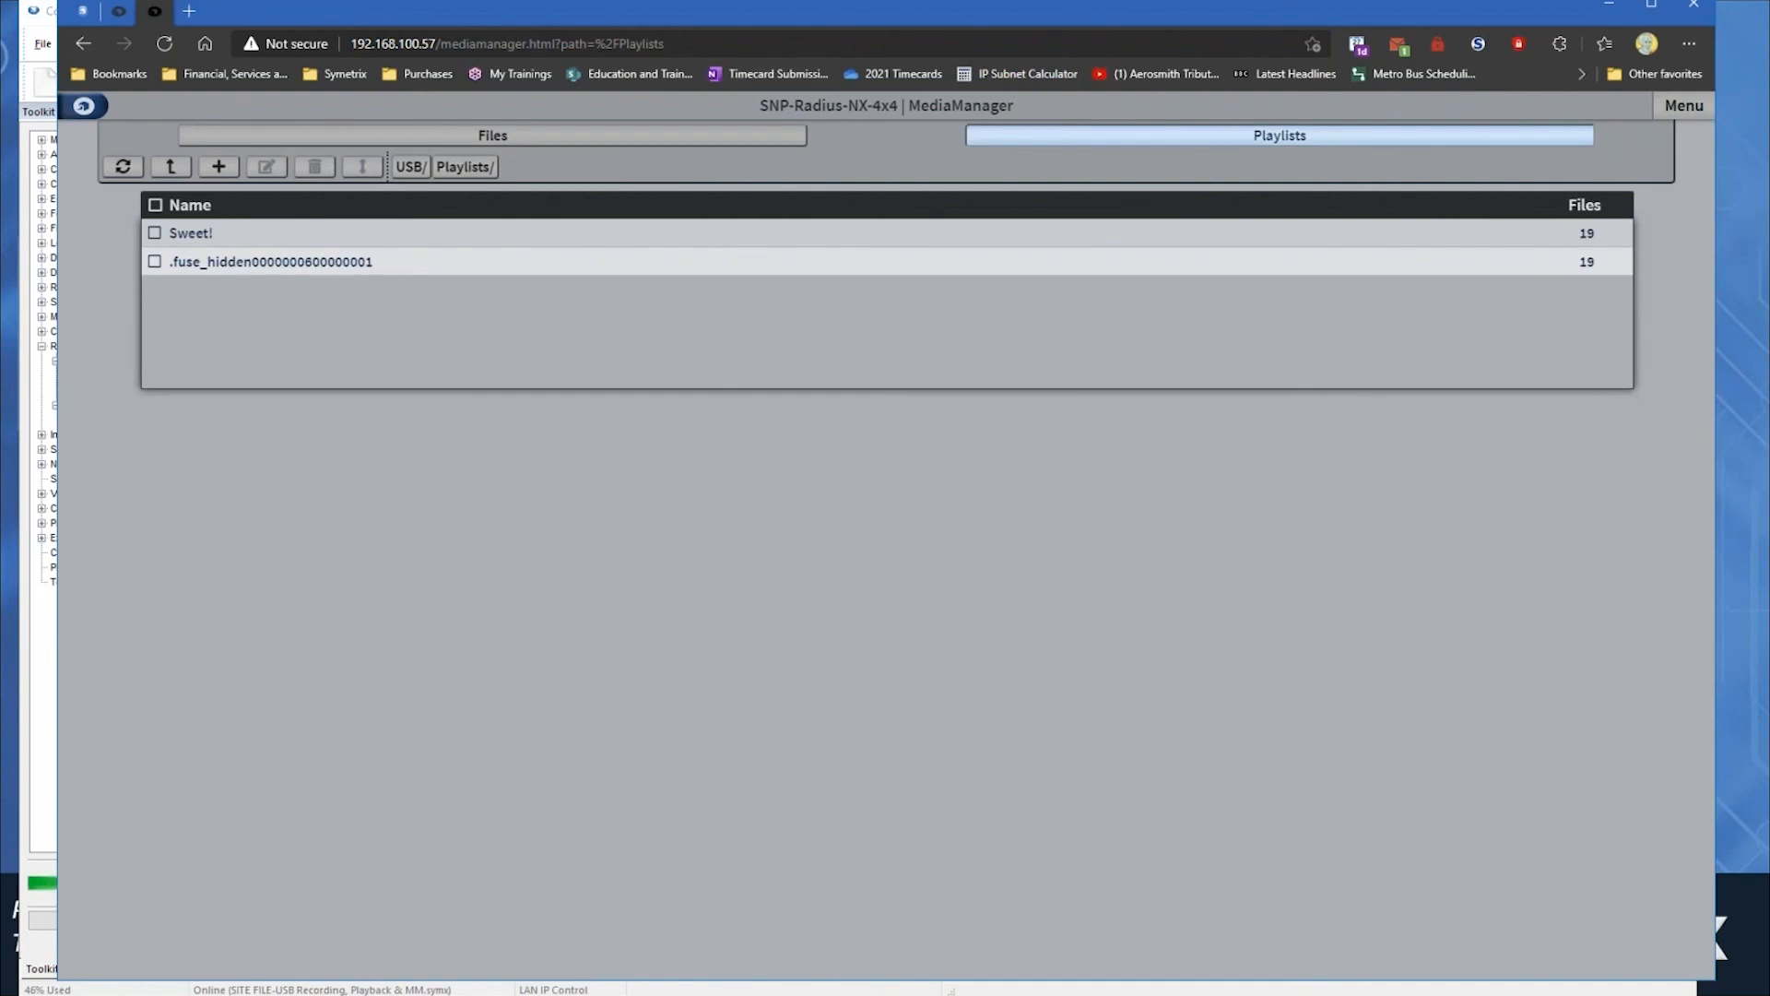
{"action": "left_click", "coordinate": [190, 233]}
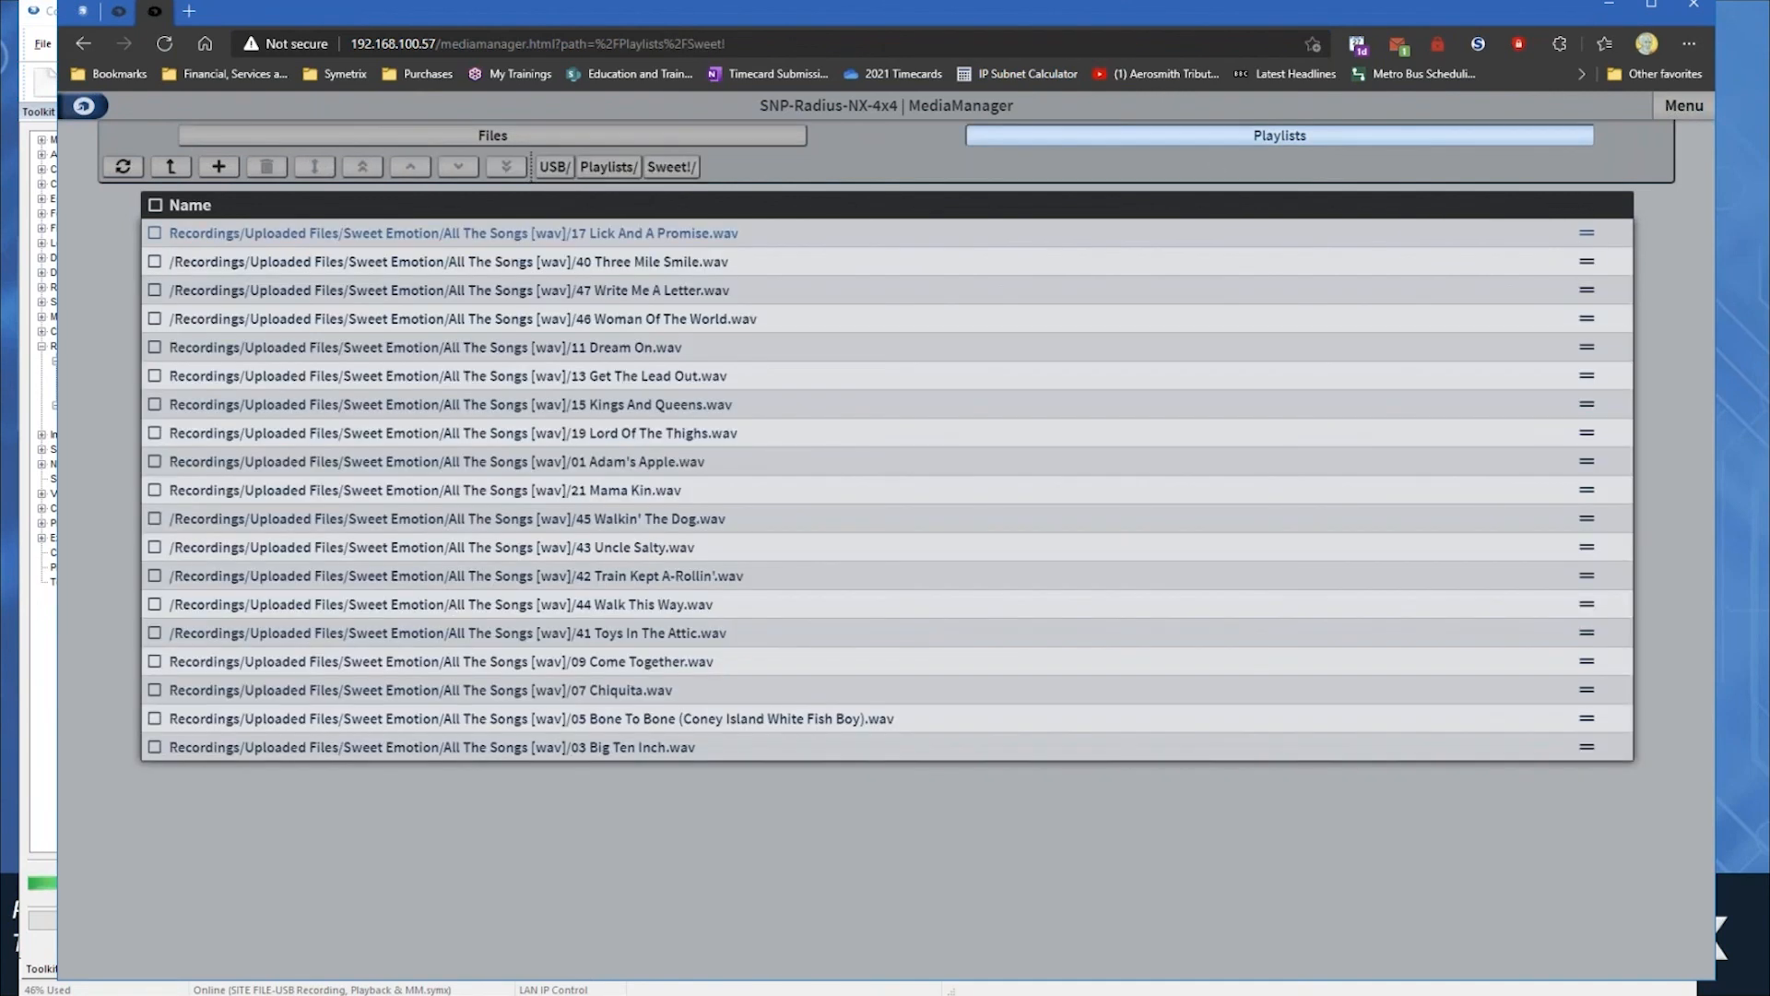
{"action": "left_click", "coordinate": [1668, 107]}
{"action": "left_click", "coordinate": [1571, 414]}
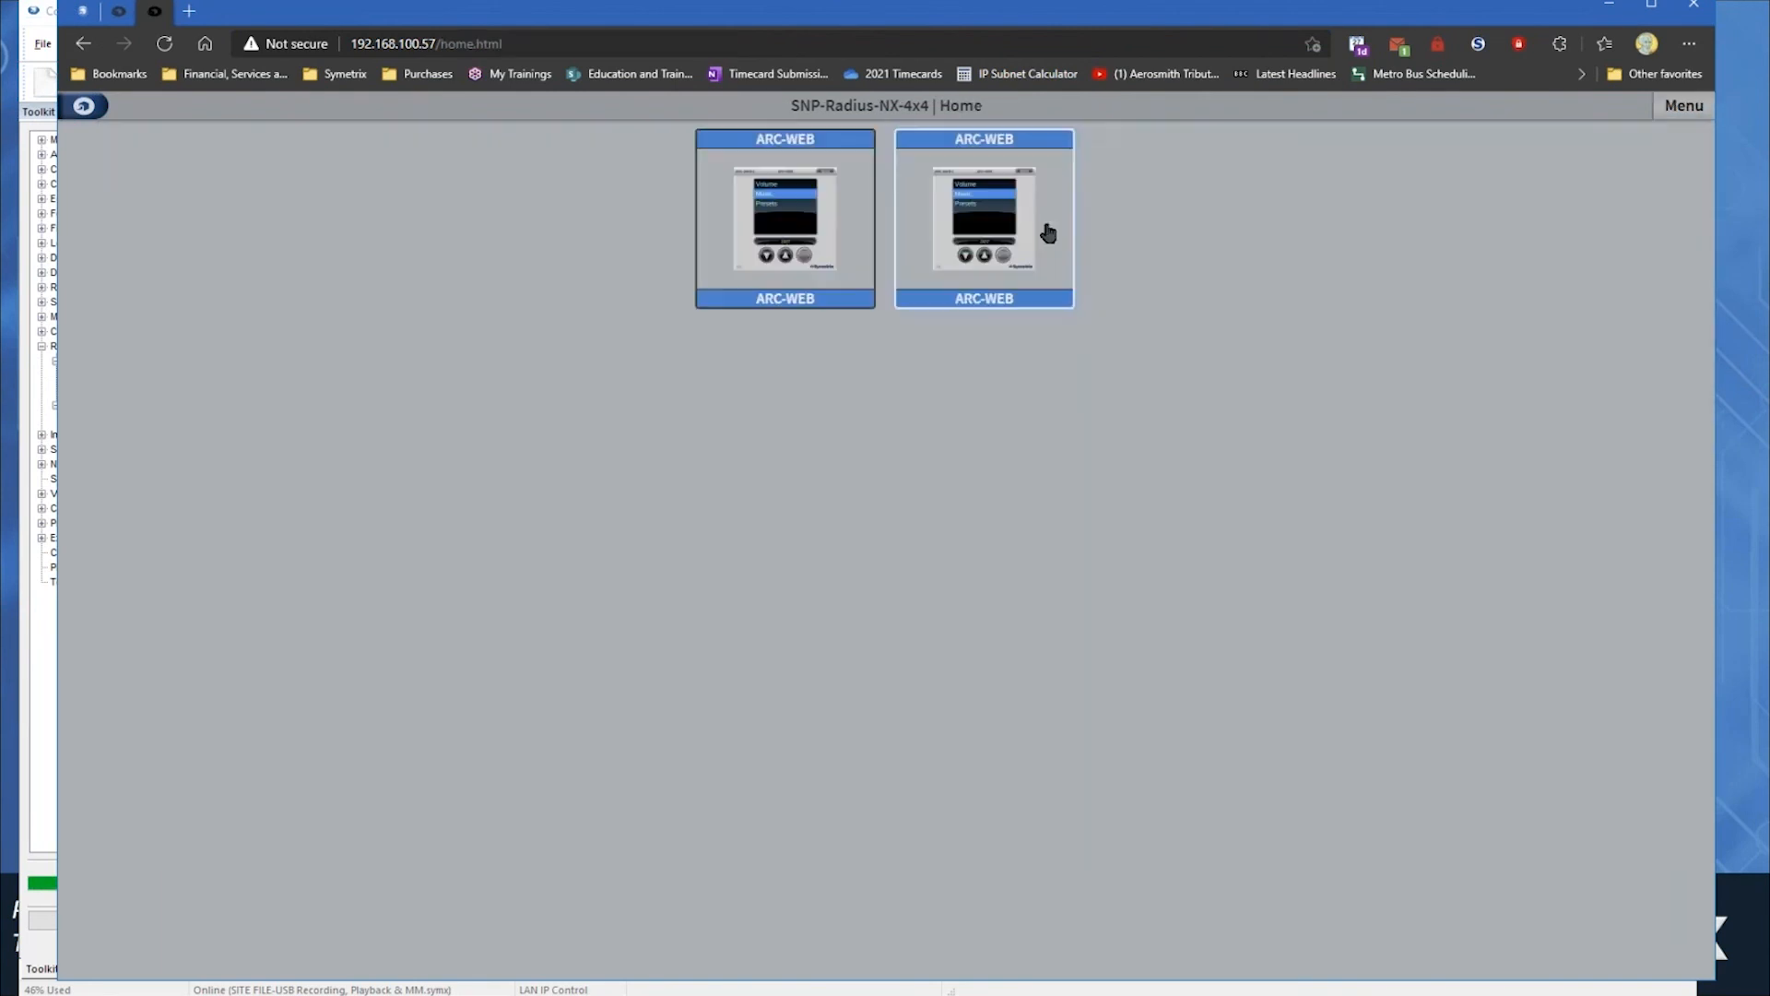